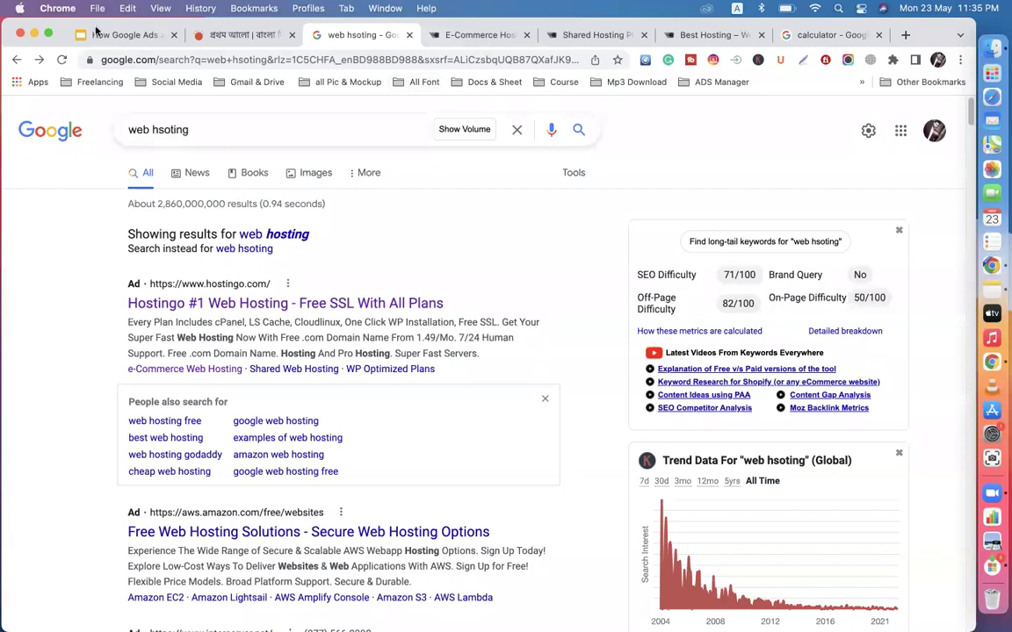
# Bring up the Google Ads topics note and highlight its 'Google ads account' line.
pyautogui.click(98, 39)
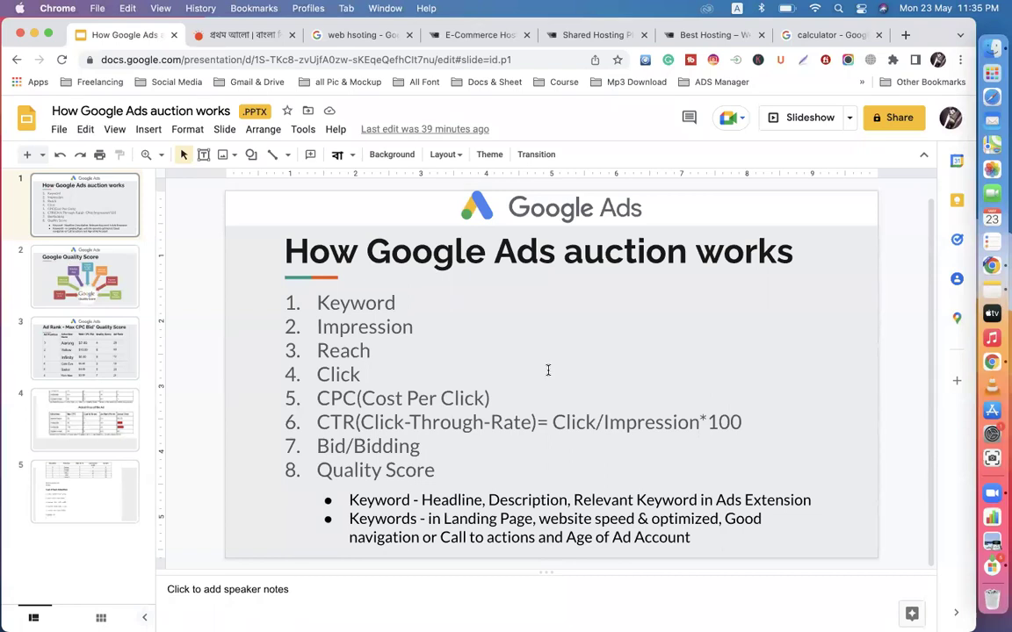
pyautogui.click(988, 288)
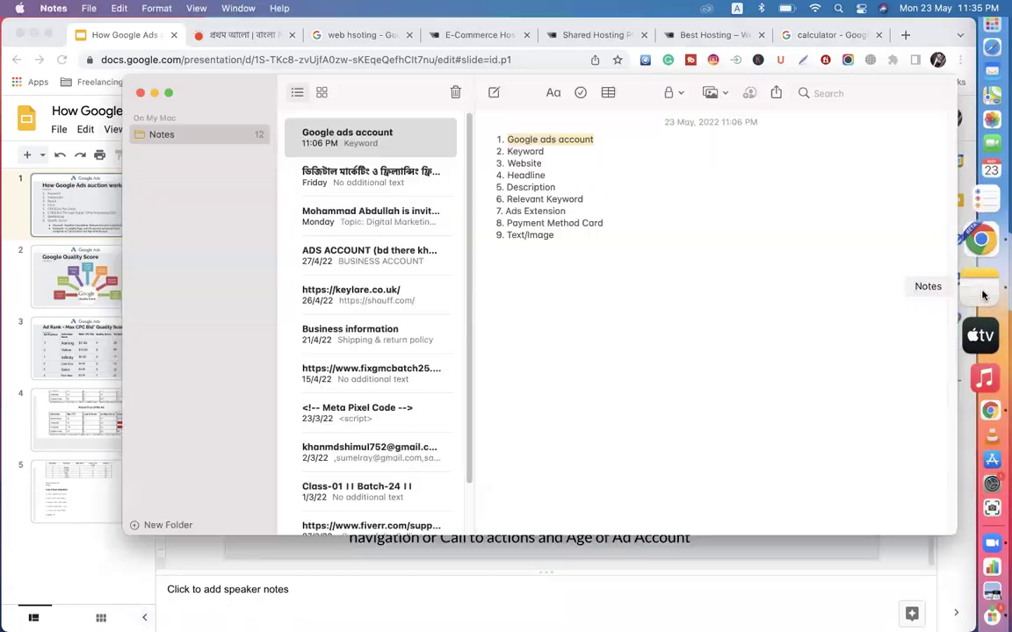
pyautogui.click(508, 140)
pyautogui.moveTo(506, 138); pyautogui.dragTo(594, 139)
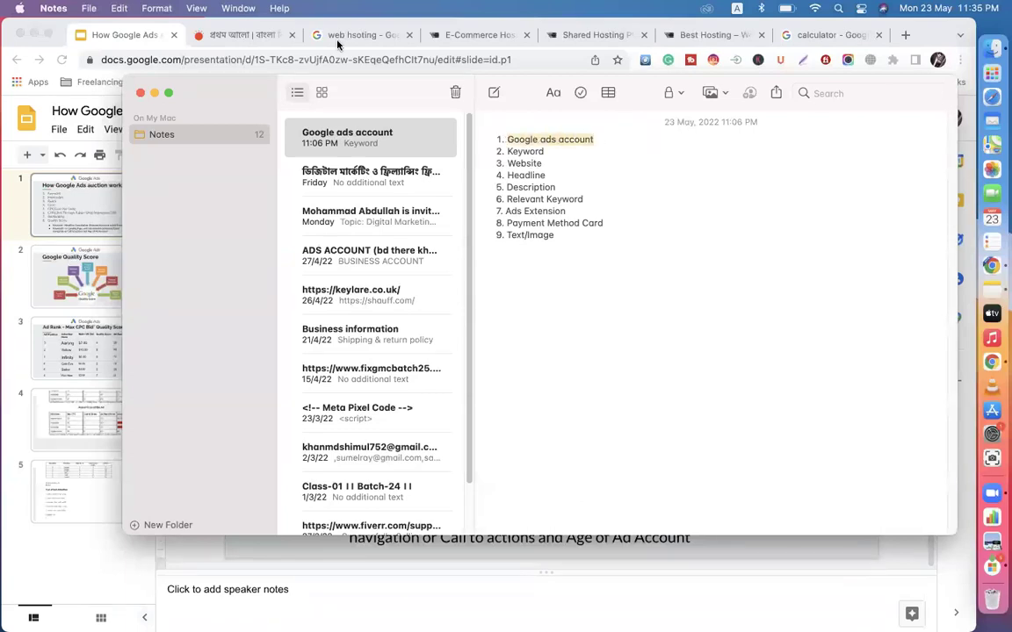
# Return to the auction-works presentation in Chrome and close that browser window.
pyautogui.click(337, 38)
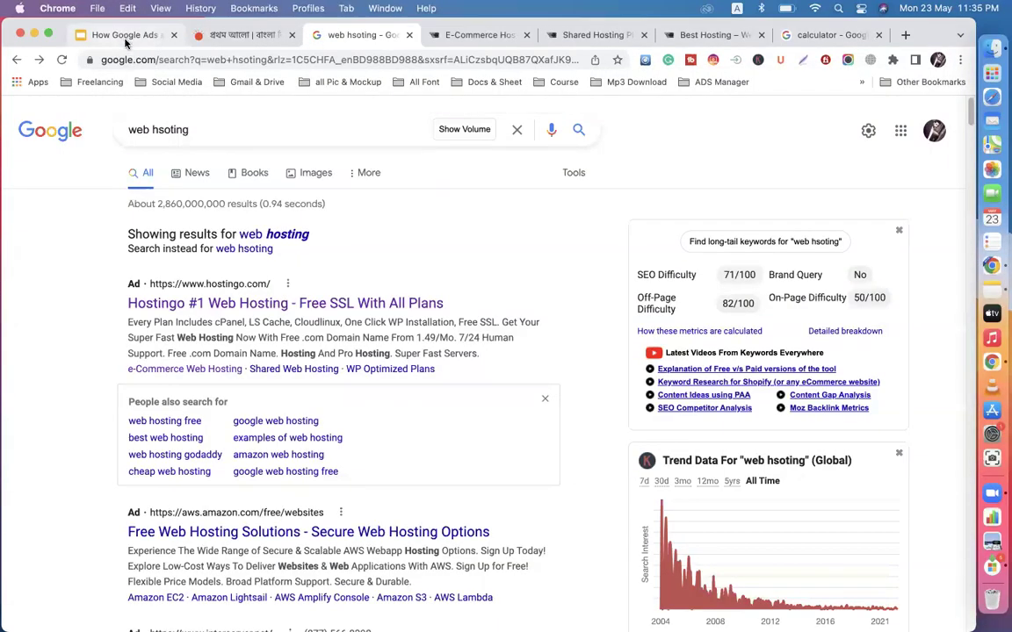
pyautogui.click(125, 39)
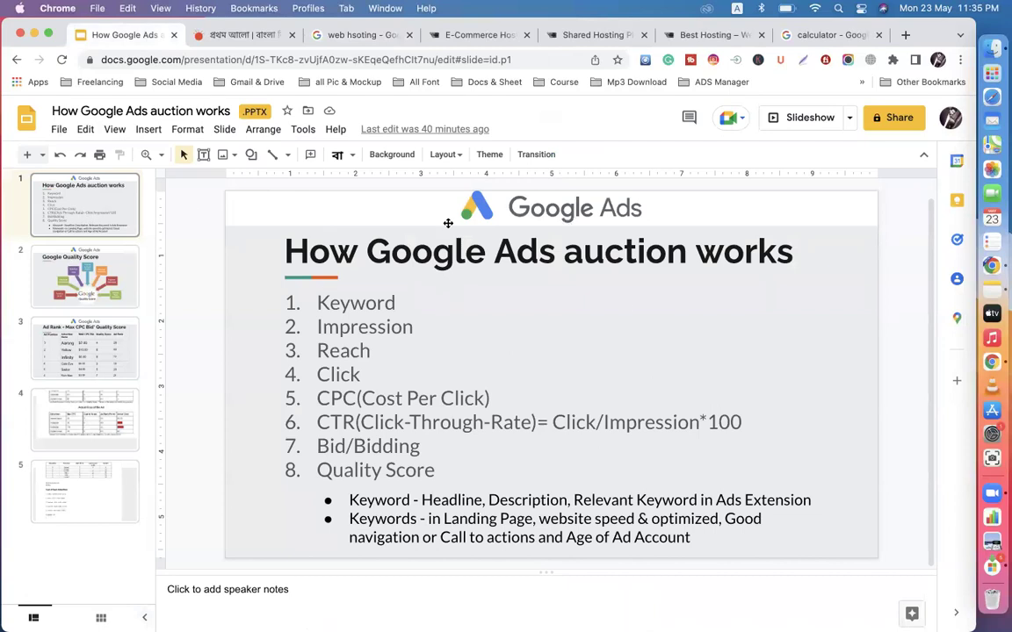
pyautogui.click(20, 35)
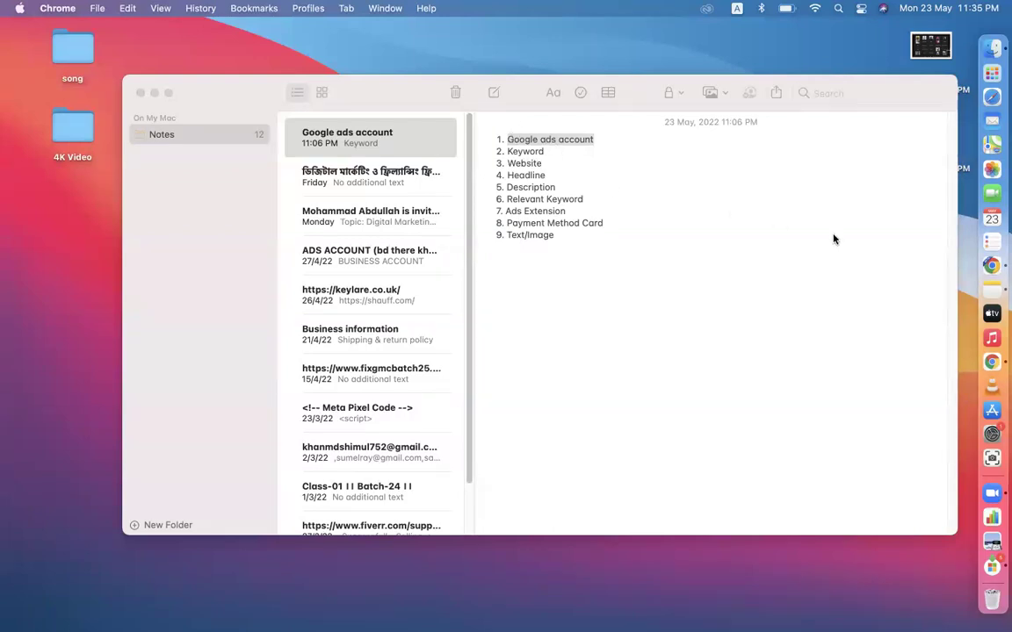
# Launch Chrome Beta from the Dock to get a new window with a blank New Tab page.
pyautogui.click(982, 267)
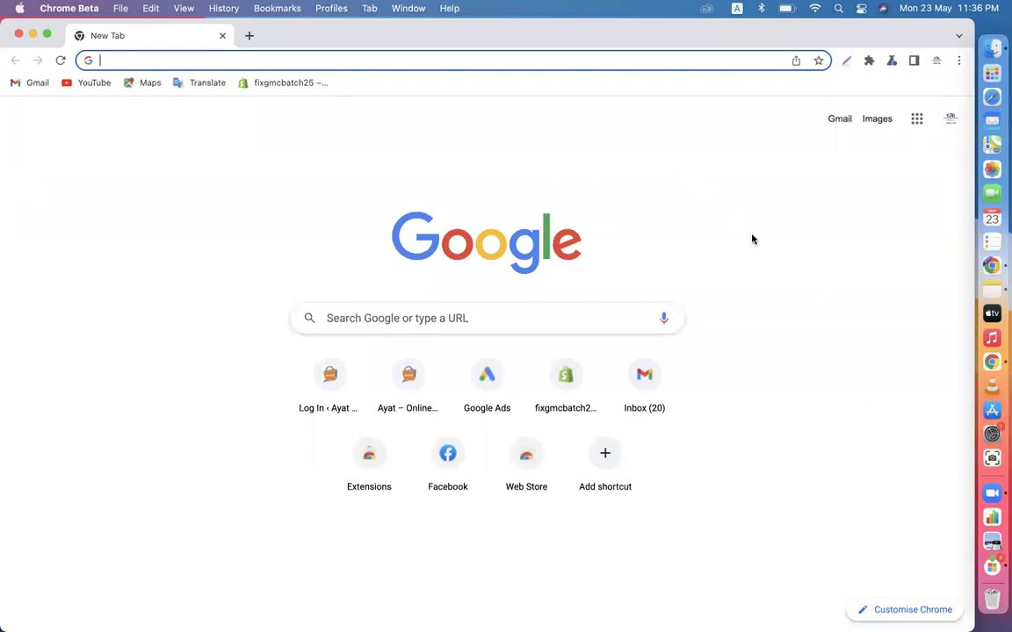
# Search for gmail, close that tab, then load ads.google.com from the address bar.
pyautogui.write('gmail')
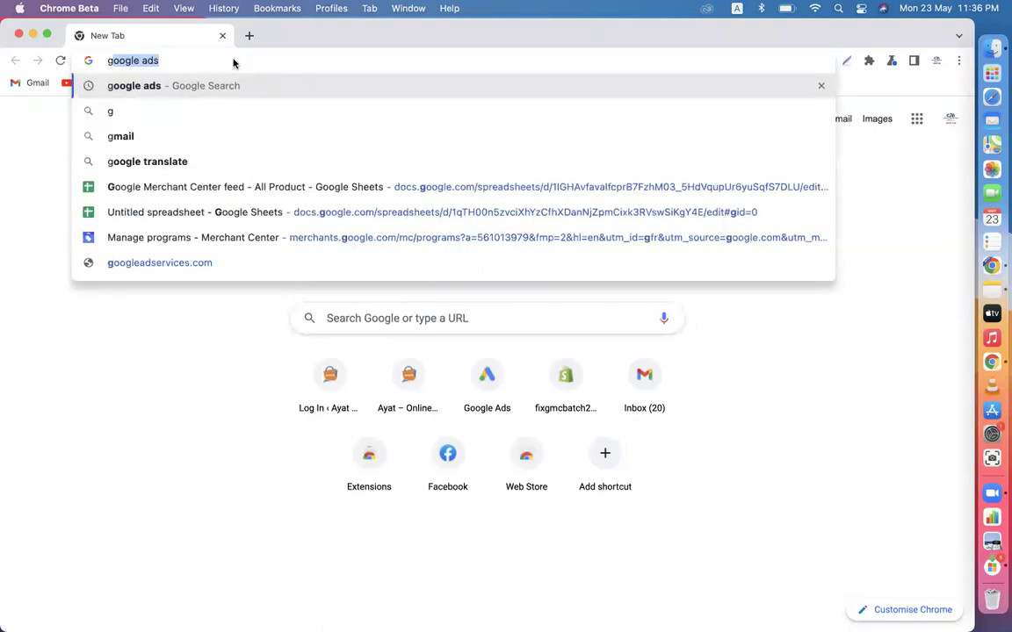
pyautogui.press('Return')
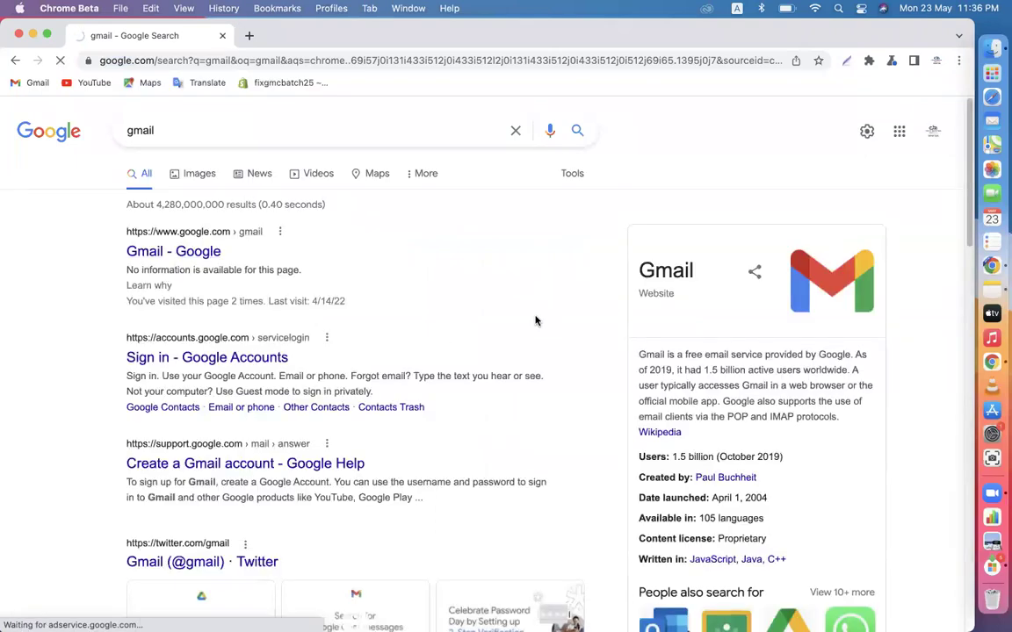
pyautogui.click(249, 35)
pyautogui.click(222, 35)
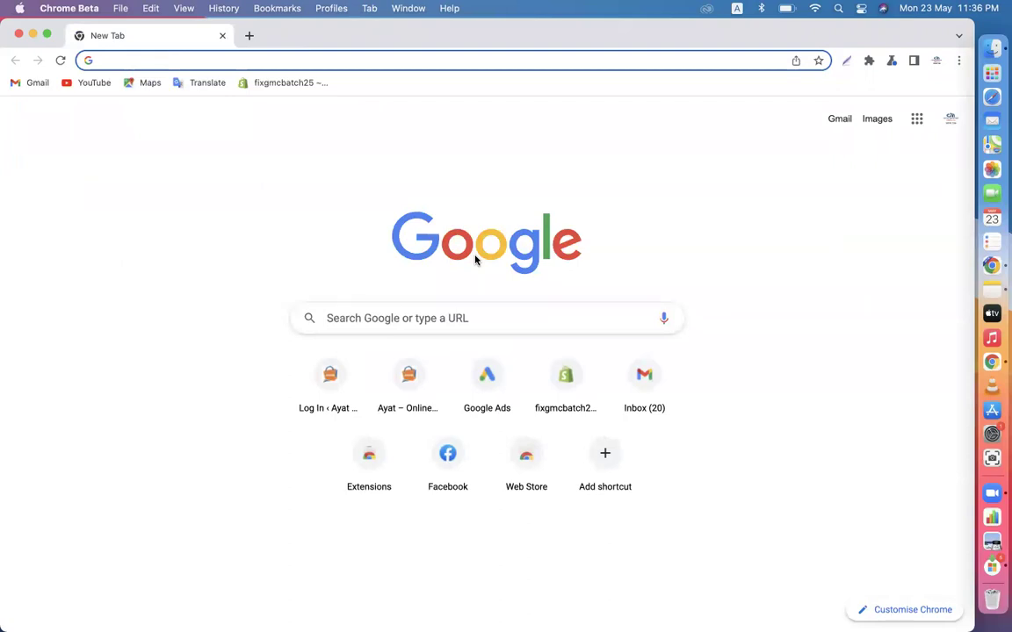
pyautogui.write('ads')
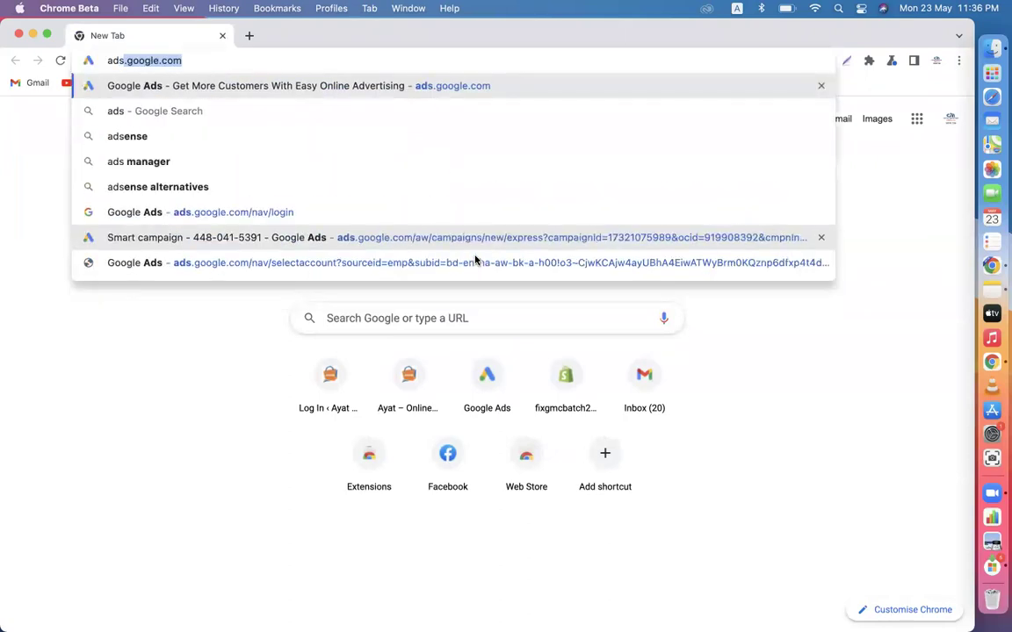
pyautogui.write('.google.com')
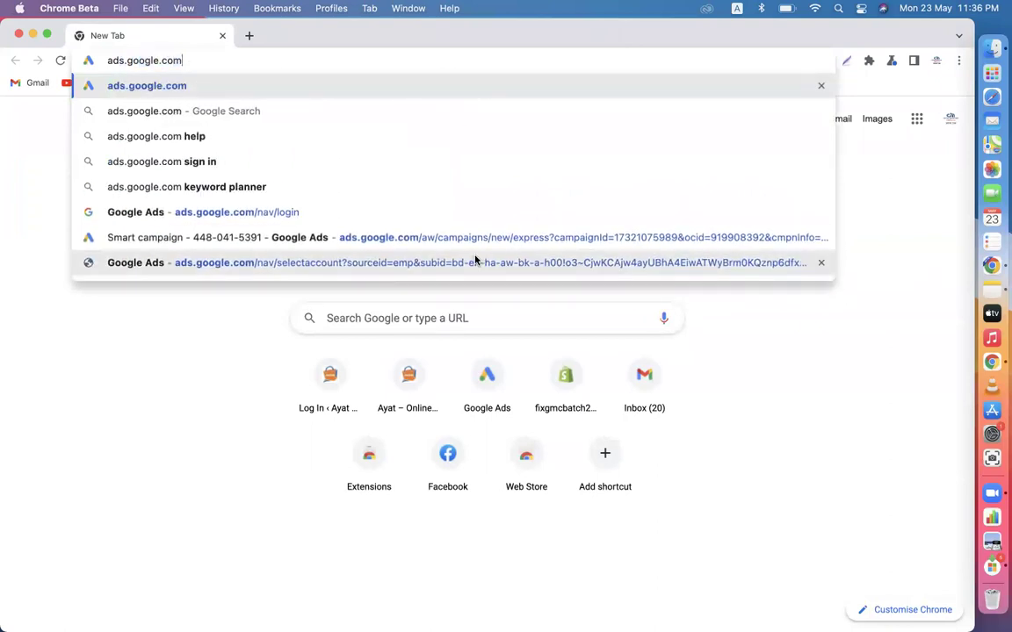
pyautogui.click(182, 85)
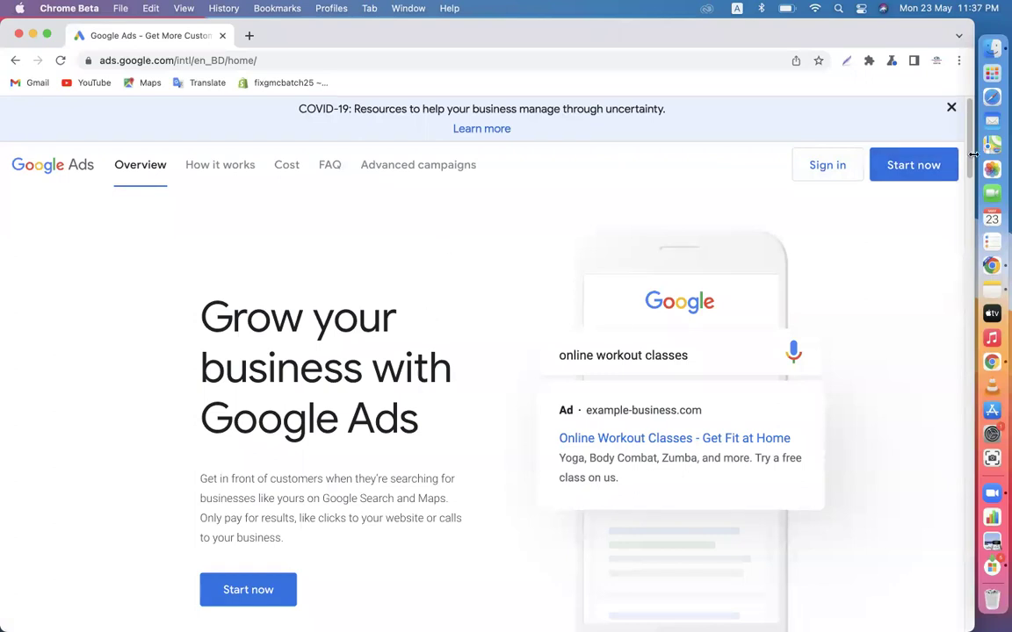
# Start Google Ads sign-up, then capture the account chooser in Lightshot with an arrow at the signed-in address.
pyautogui.click(906, 172)
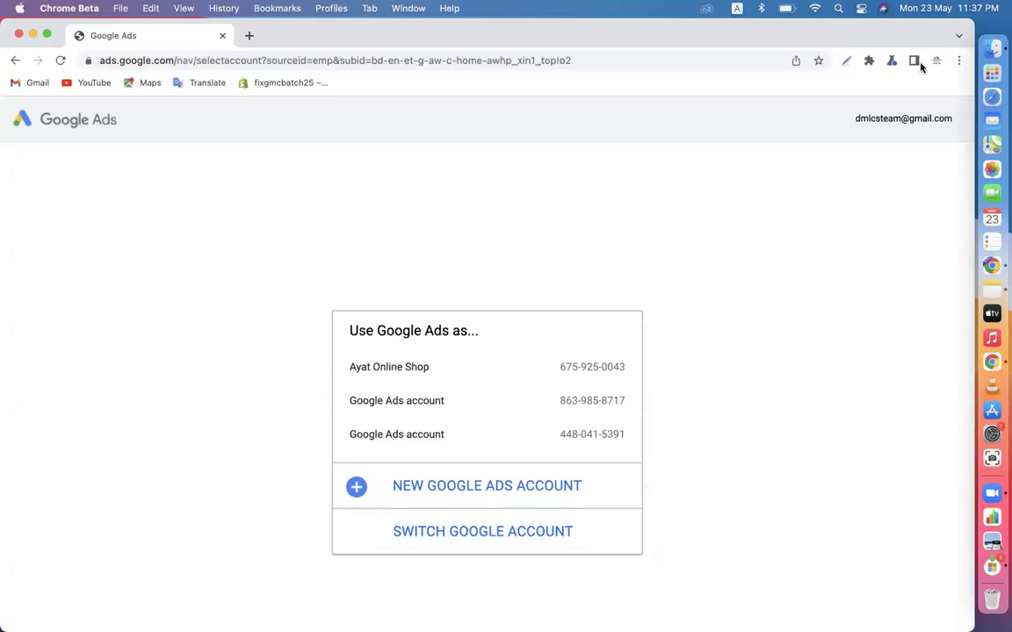
pyautogui.click(845, 61)
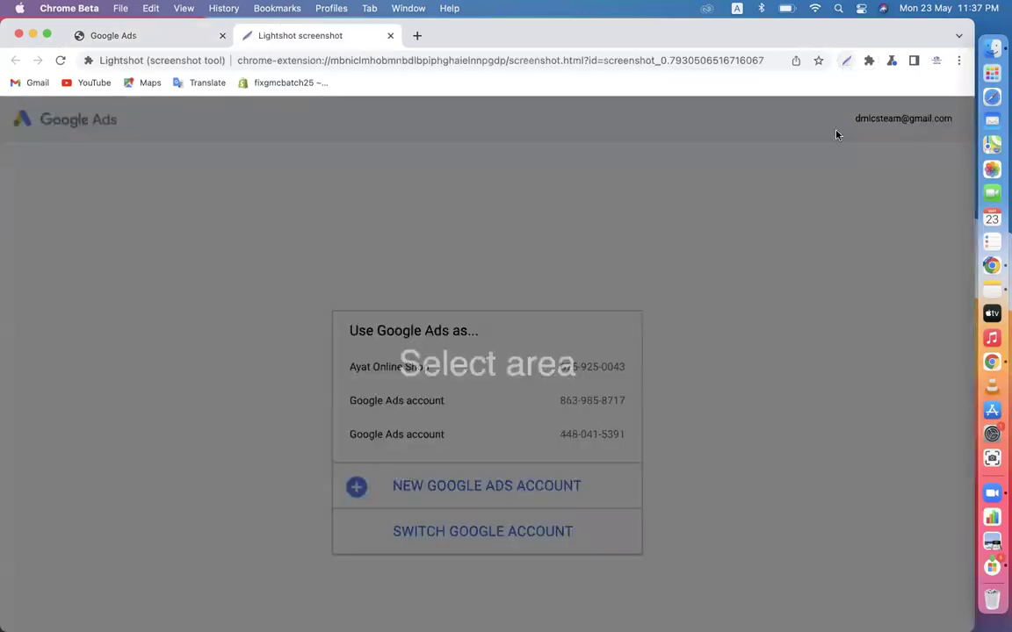
pyautogui.moveTo(614, 112)
pyautogui.mouseDown()
pyautogui.moveTo(942, 195)
pyautogui.moveTo(960, 213)
pyautogui.mouseUp()
pyautogui.click(601, 144)
pyautogui.moveTo(729, 160); pyautogui.dragTo(858, 127)
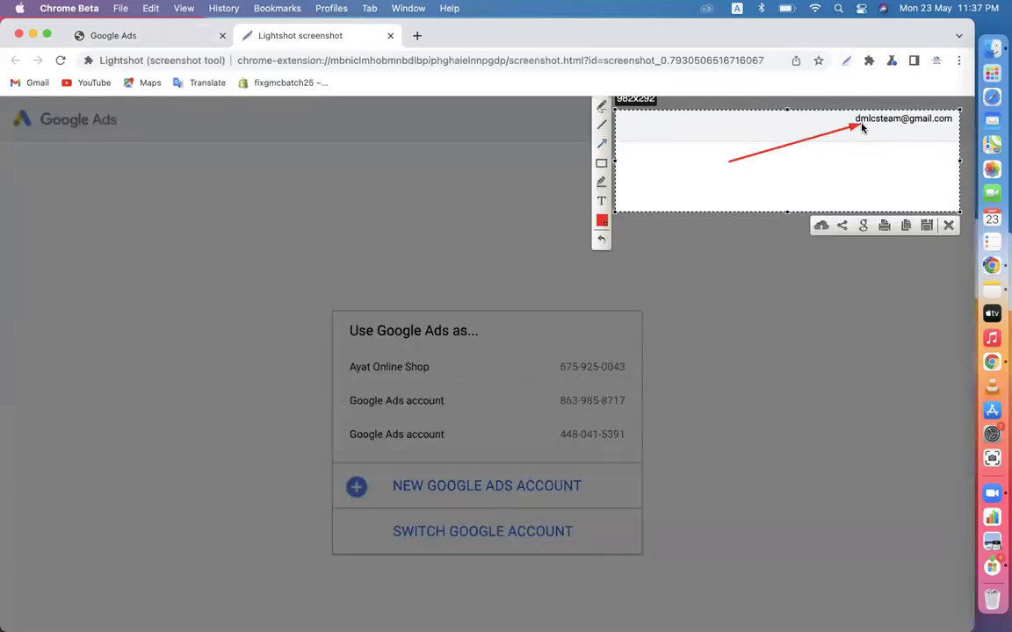
pyautogui.click(948, 226)
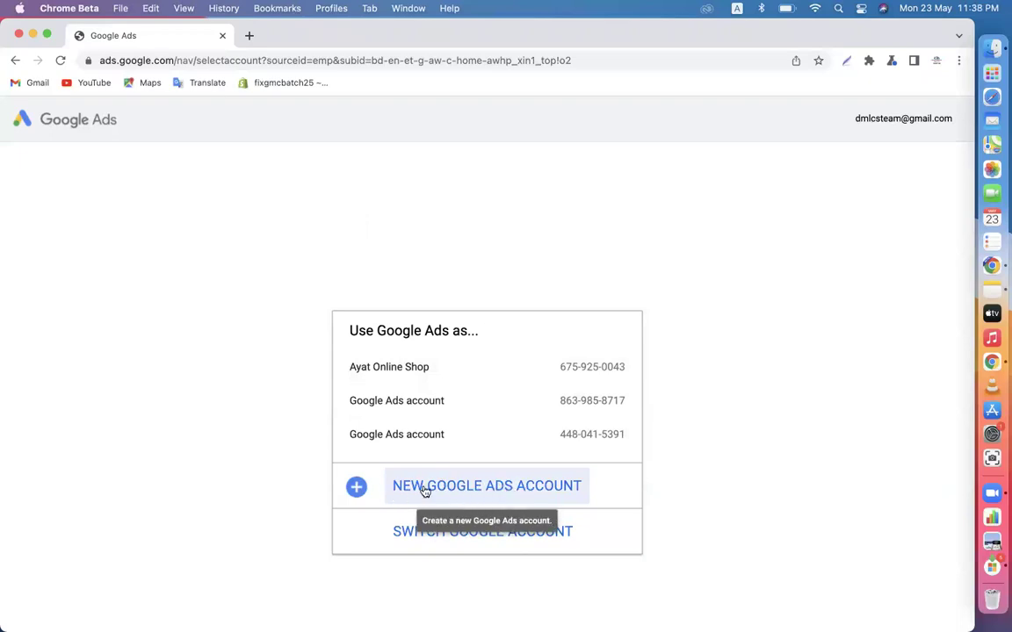
# Choose New Google Ads Account, scroll to the professional-marketer prompt, then minimize Chrome.
pyautogui.click(506, 490)
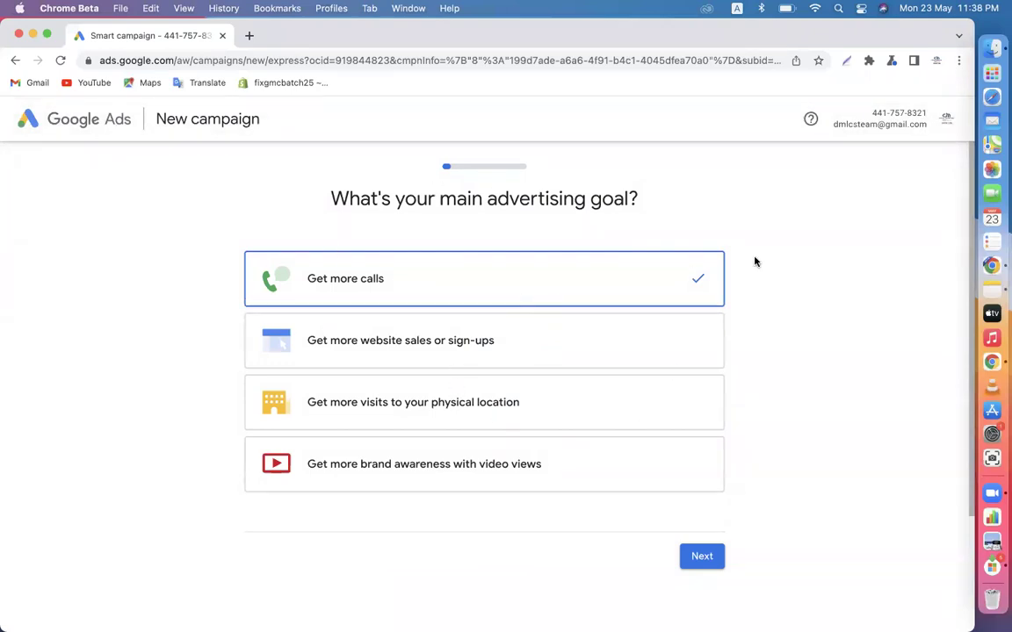
pyautogui.scroll(-1, 769, 301)
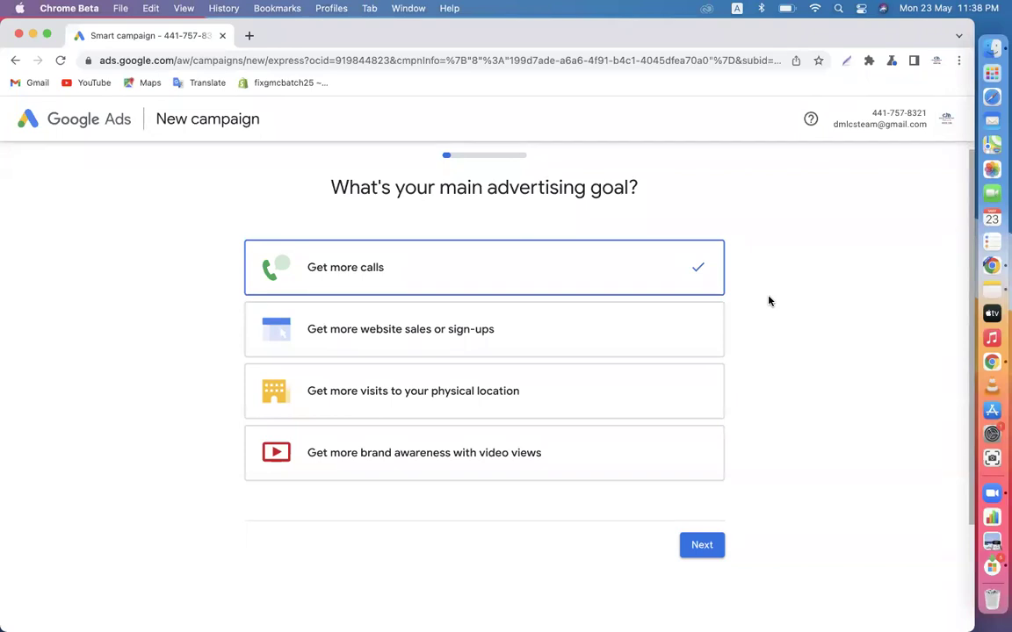
pyautogui.scroll(-3, 768, 301)
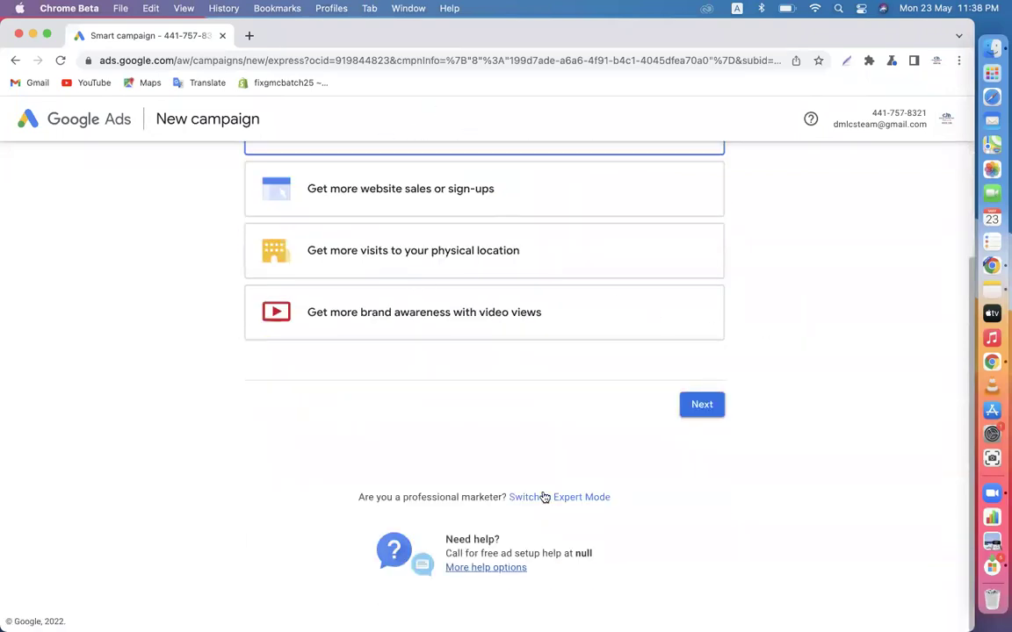
pyautogui.moveTo(357, 498); pyautogui.dragTo(613, 505)
pyautogui.click(501, 428)
pyautogui.click(33, 36)
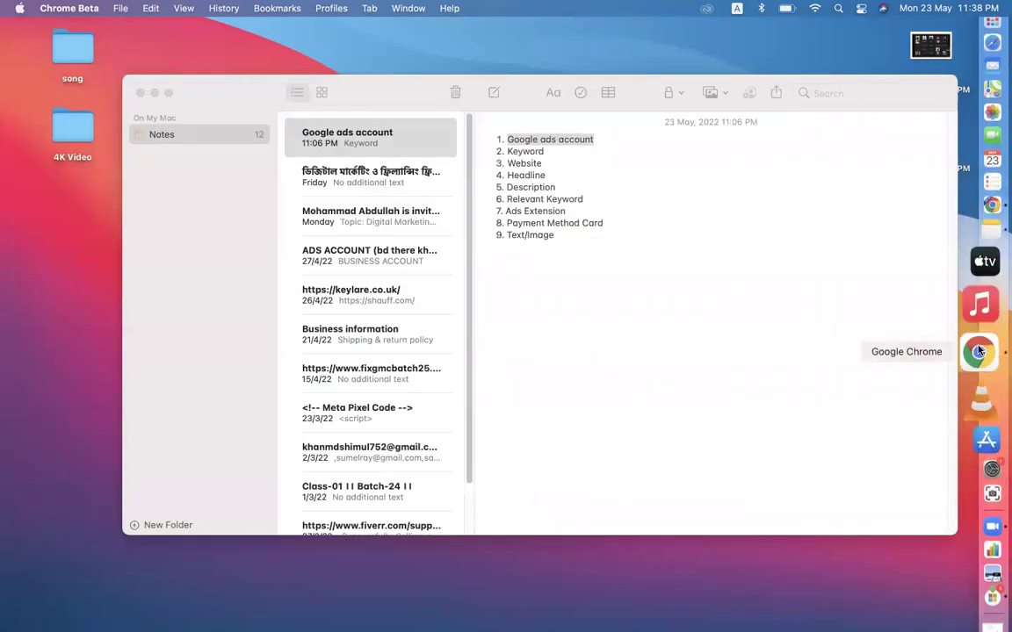
# Open Gmail in another Chrome profile, then return to the Chrome Beta Google Ads window.
pyautogui.click(980, 351)
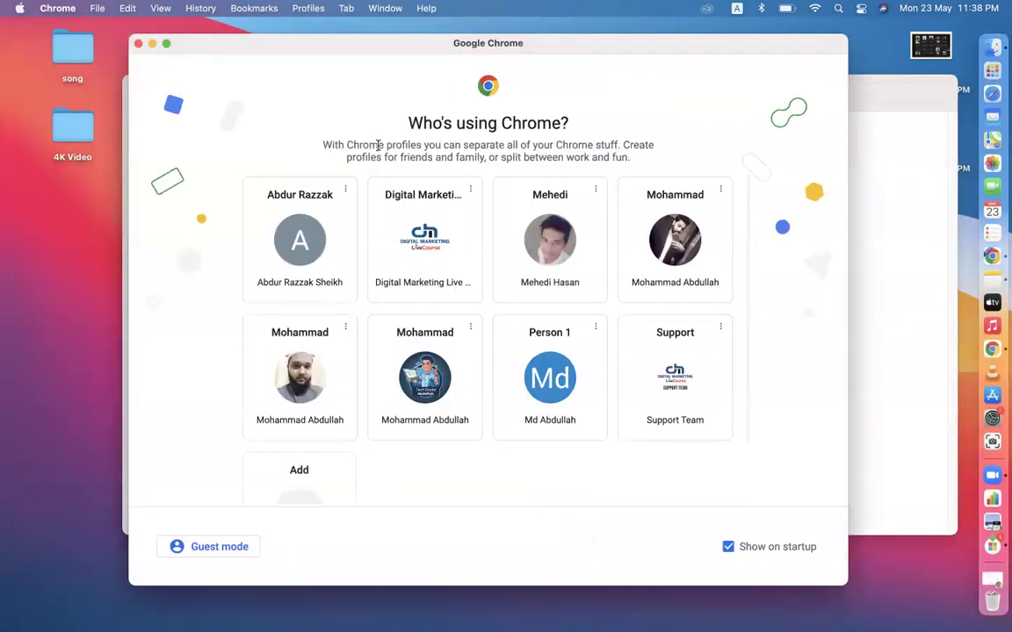
pyautogui.click(298, 374)
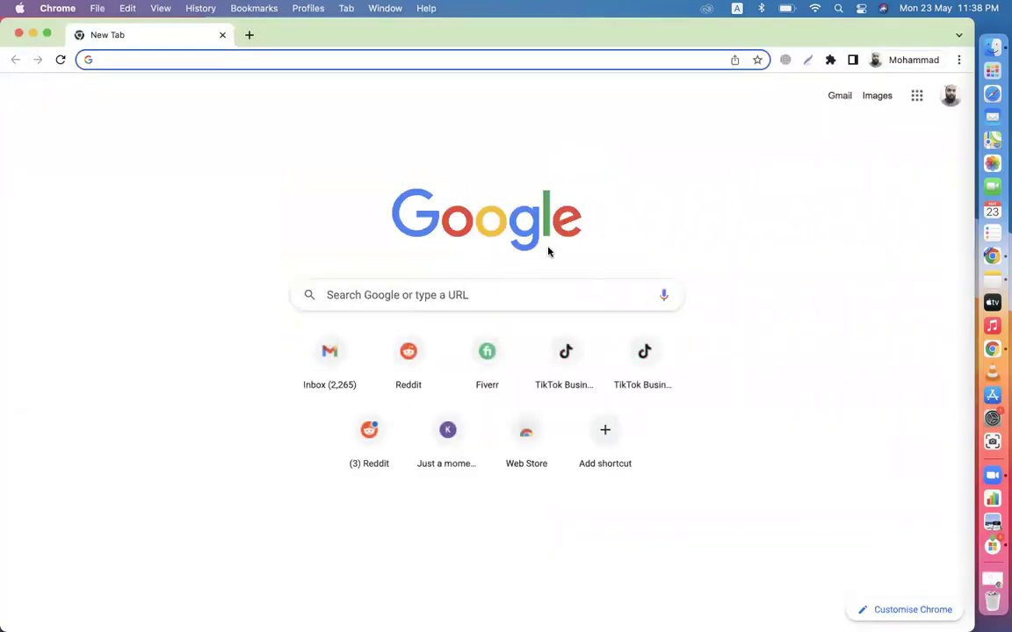
pyautogui.write('ads')
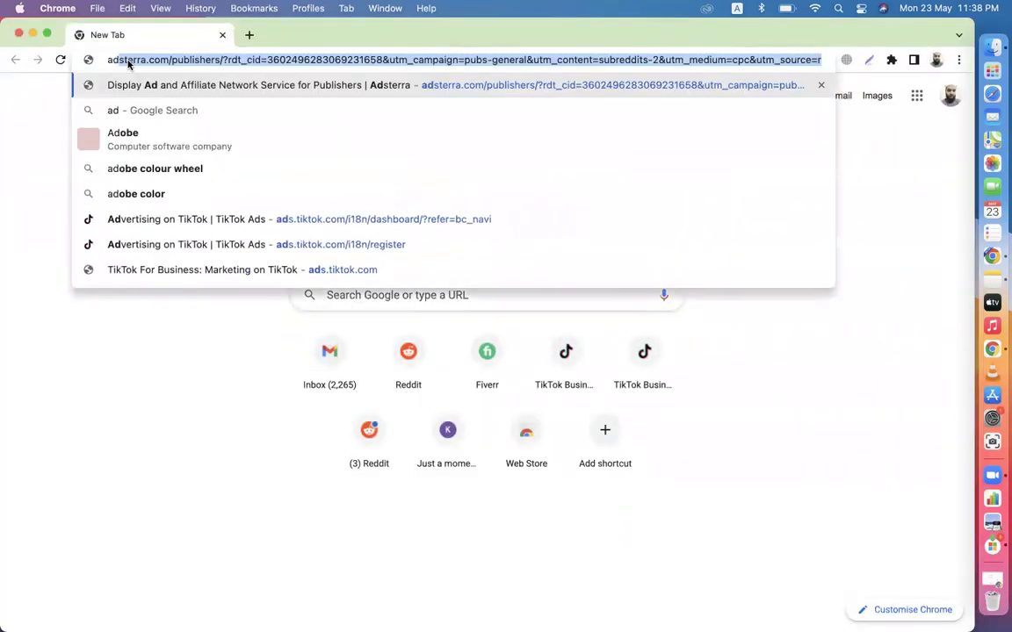
pyautogui.write('.go')
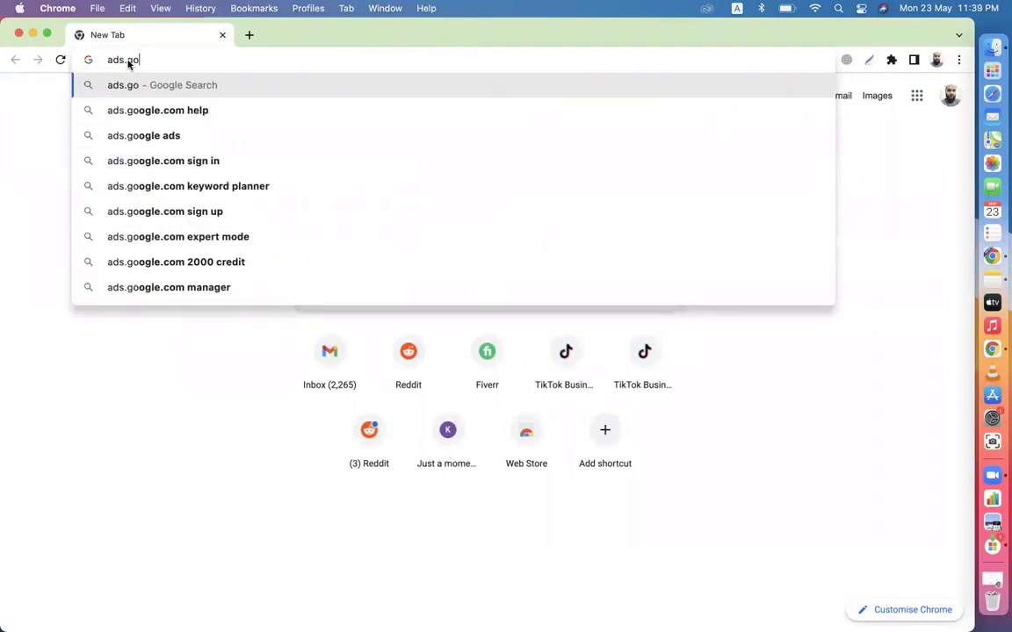
pyautogui.click(21, 97)
pyautogui.click(833, 97)
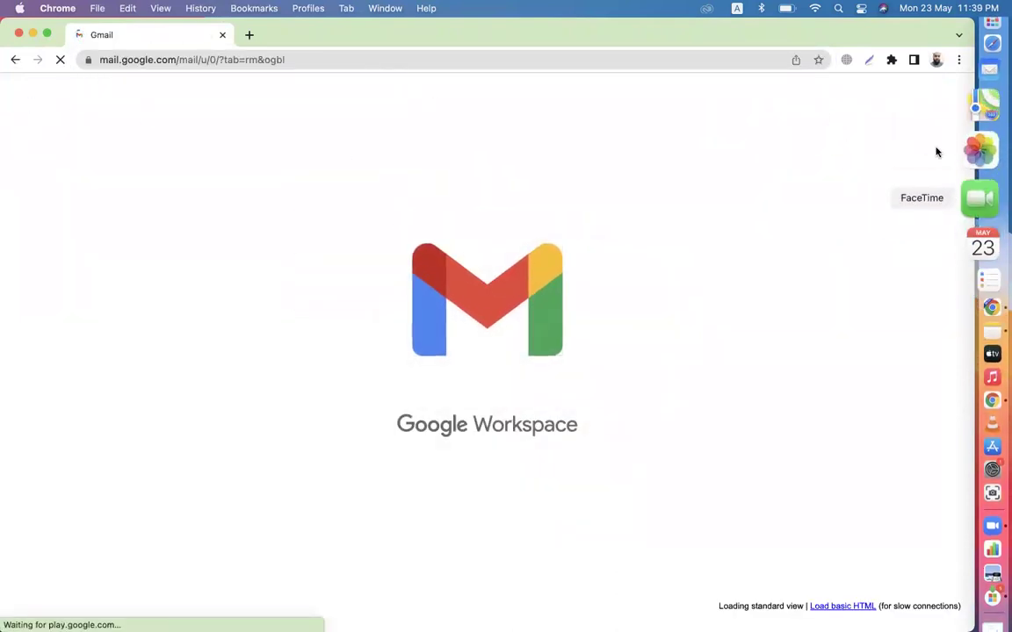
pyautogui.click(992, 256)
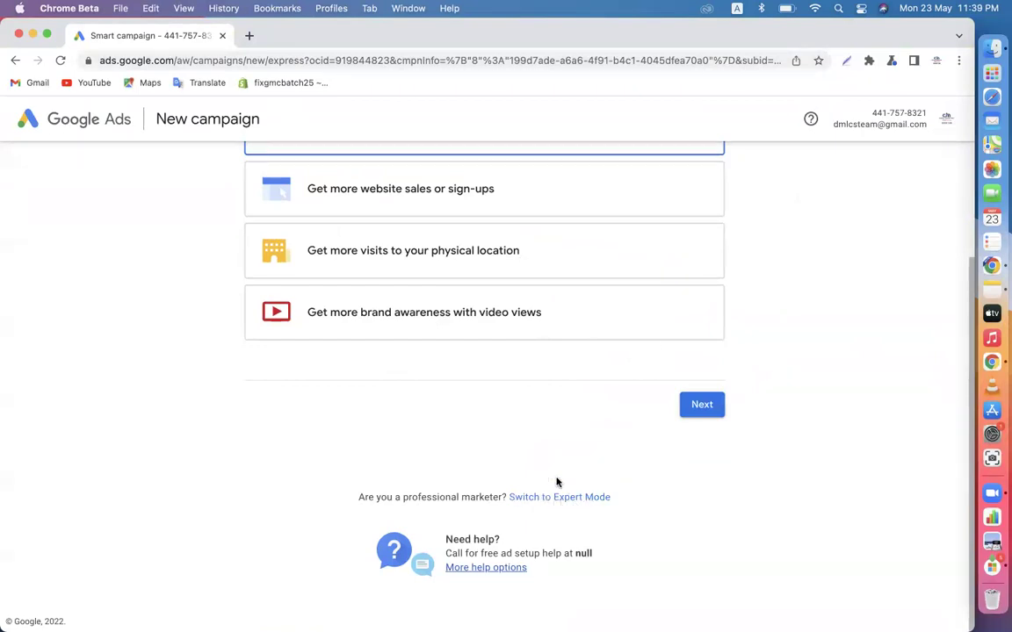
# Zoom Chrome to 80% and back to 100%, then switch campaign setup to Expert Mode.
pyautogui.scroll(3, 352, 298)
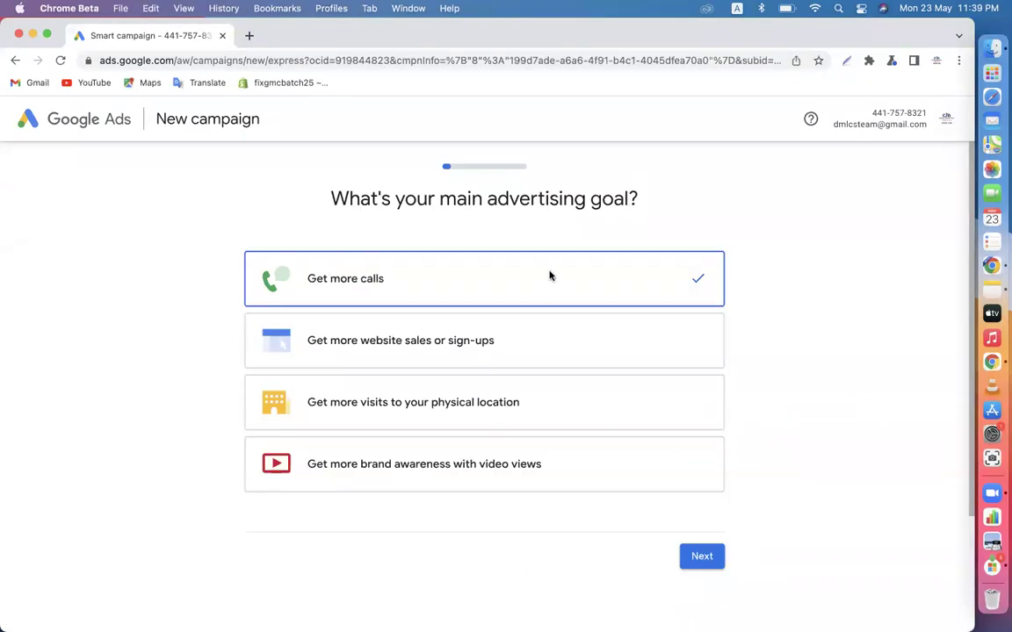
pyautogui.scroll(-3, 550, 276)
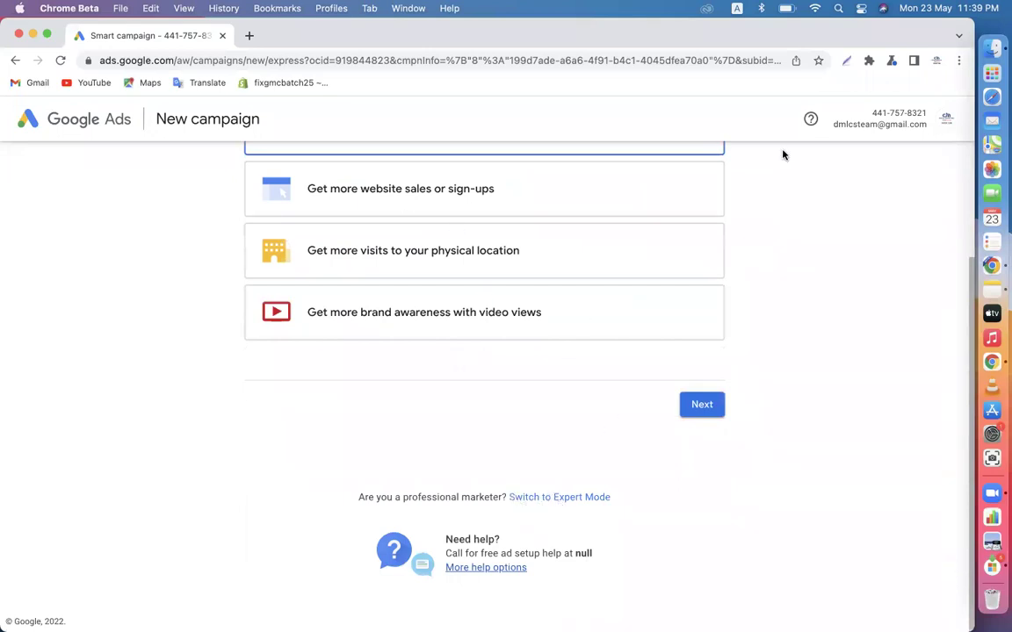
pyautogui.click(960, 60)
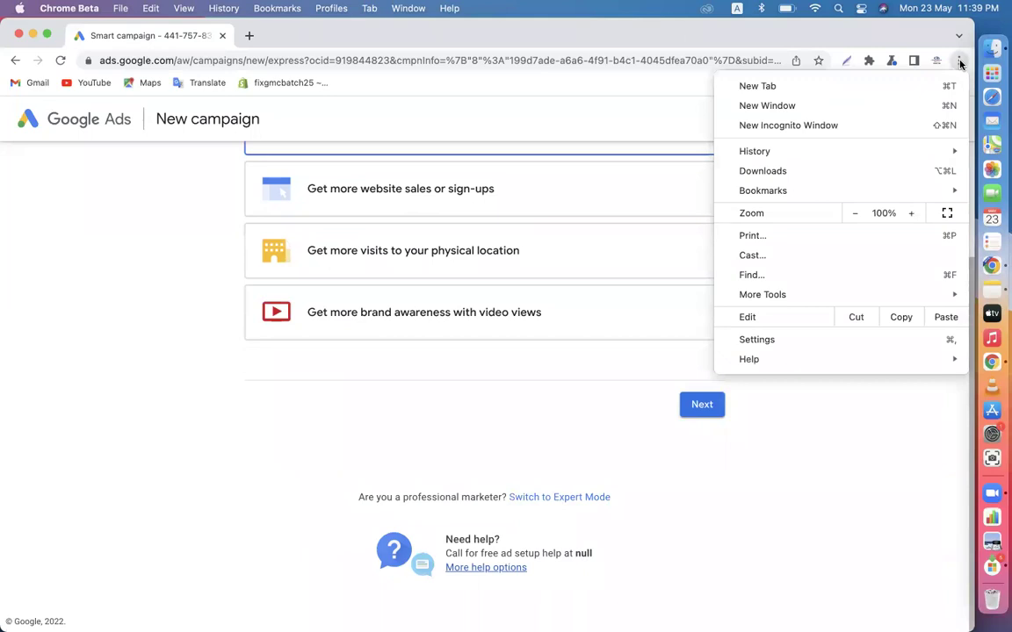
pyautogui.click(857, 214)
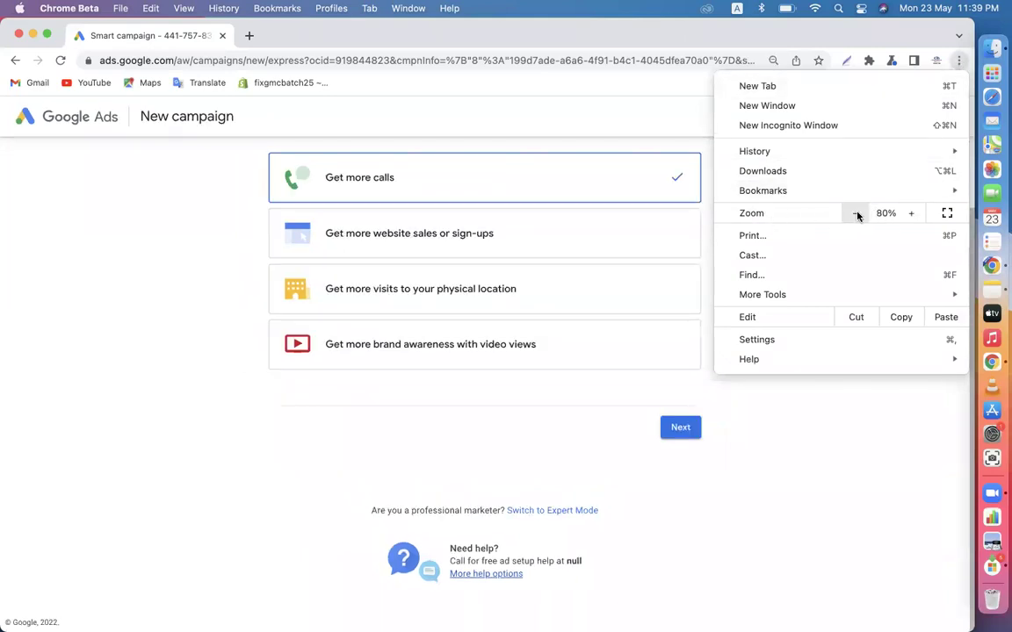
pyautogui.click(858, 215)
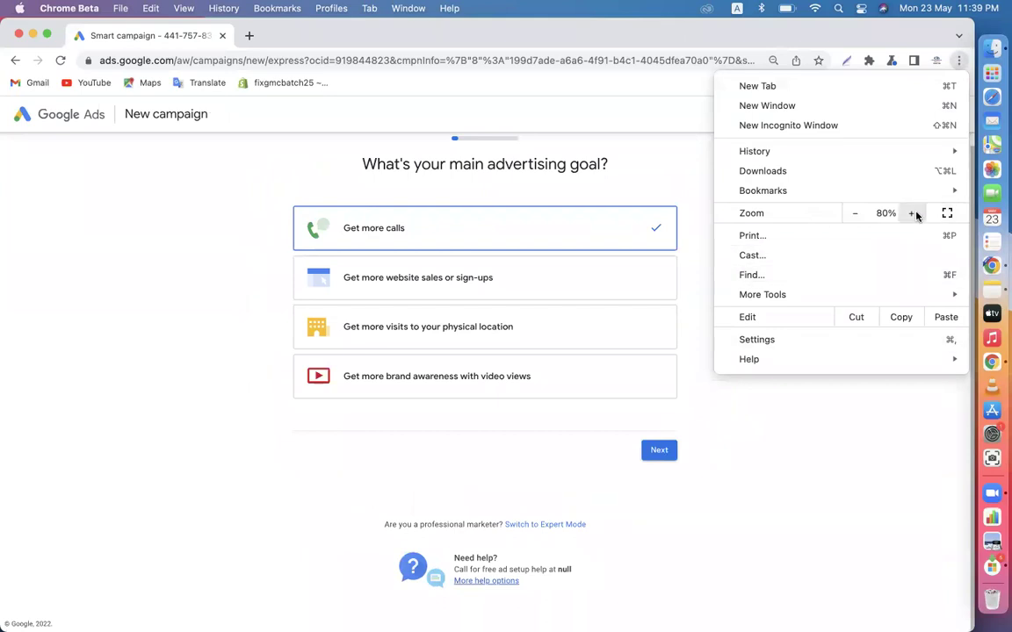
pyautogui.click(911, 214)
pyautogui.click(911, 213)
pyautogui.click(795, 458)
pyautogui.scroll(-3, 796, 458)
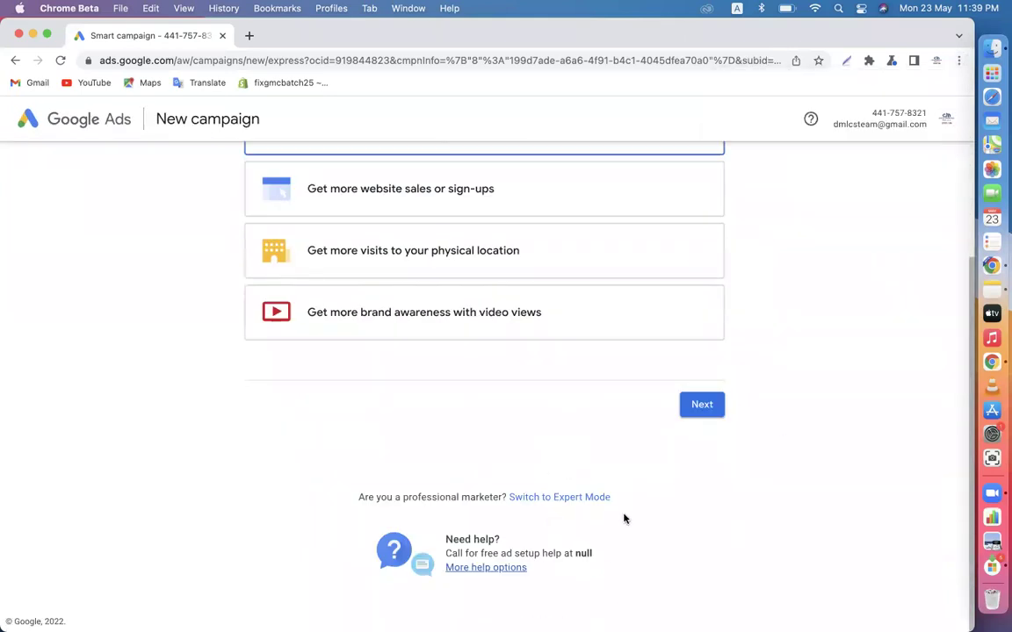
pyautogui.click(566, 499)
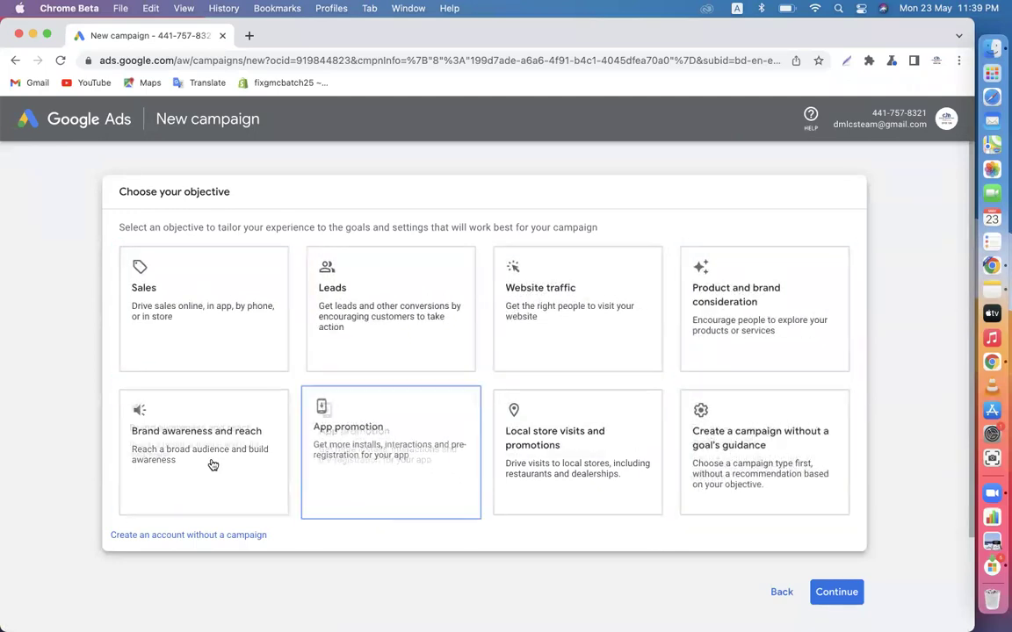
# Screenshot the 'Create an account without a campaign' link with an arrow, discard it, then choose that link.
pyautogui.scroll(-3, 878, 425)
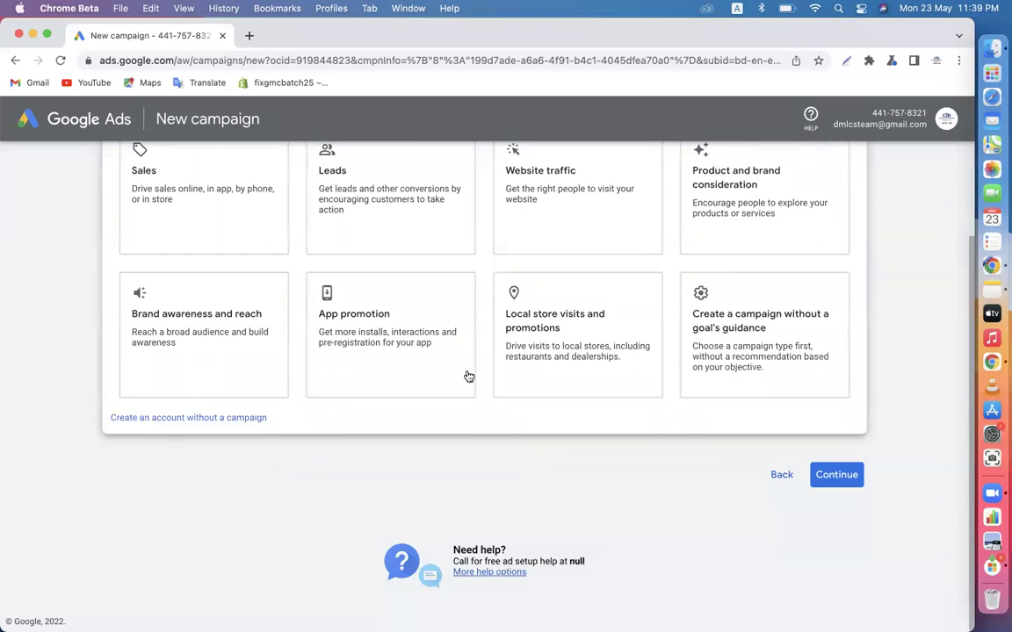
pyautogui.scroll(1, 465, 378)
pyautogui.click(845, 61)
pyautogui.moveTo(38, 396); pyautogui.dragTo(499, 518)
pyautogui.click(511, 412)
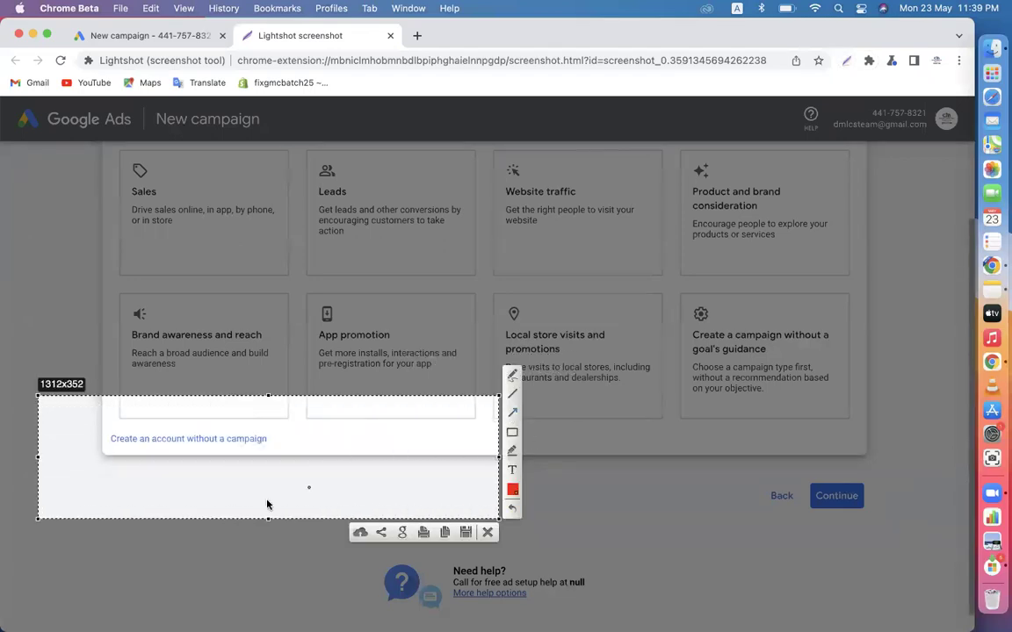
pyautogui.moveTo(73, 541); pyautogui.dragTo(159, 458)
pyautogui.click(488, 533)
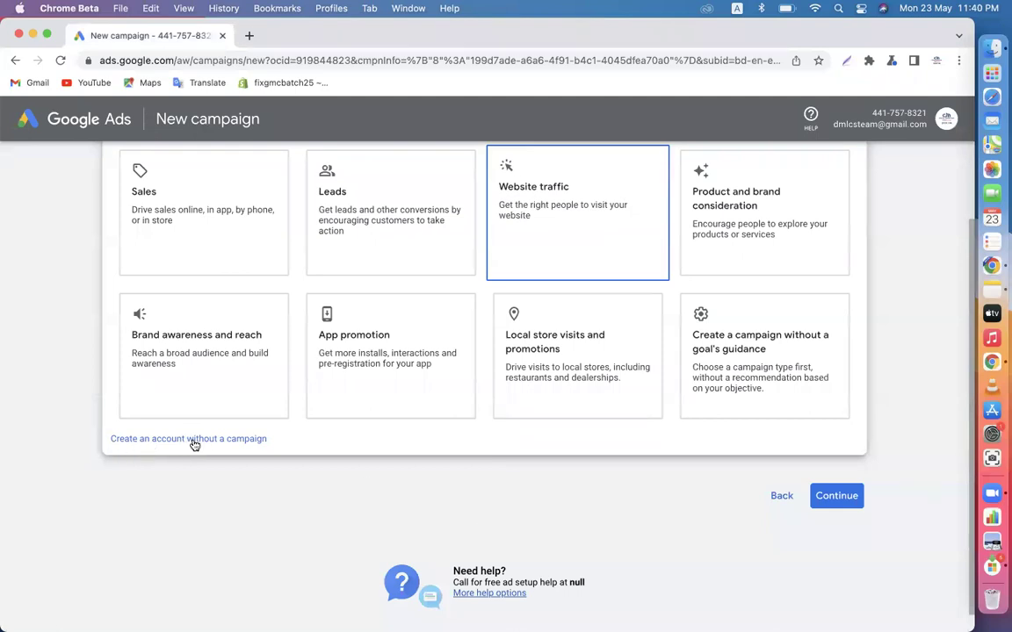
pyautogui.click(241, 440)
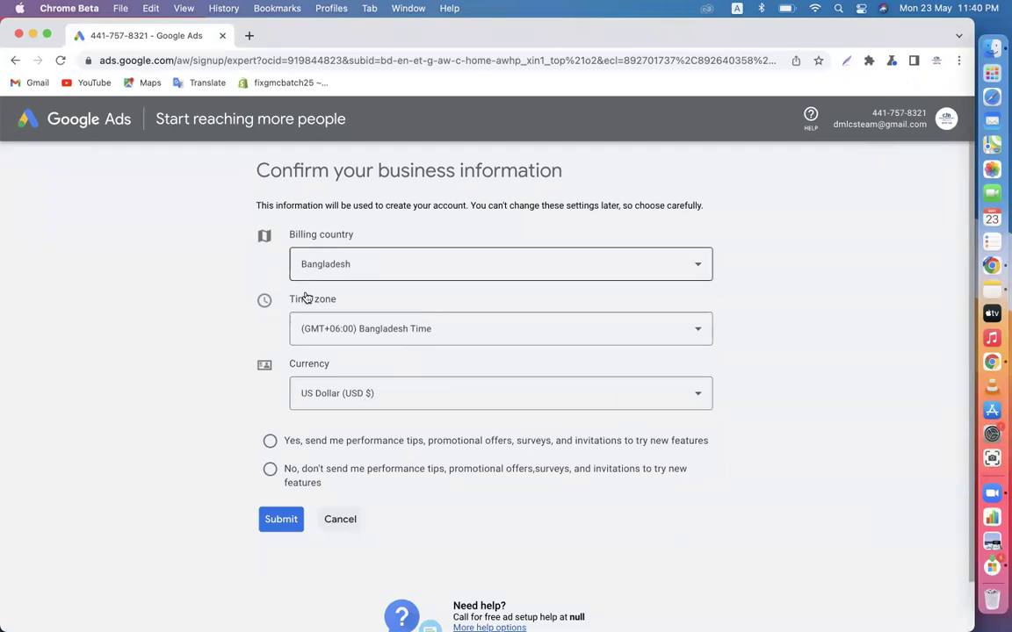
# Browse the currency list and close it without changing the currency.
pyautogui.click(693, 397)
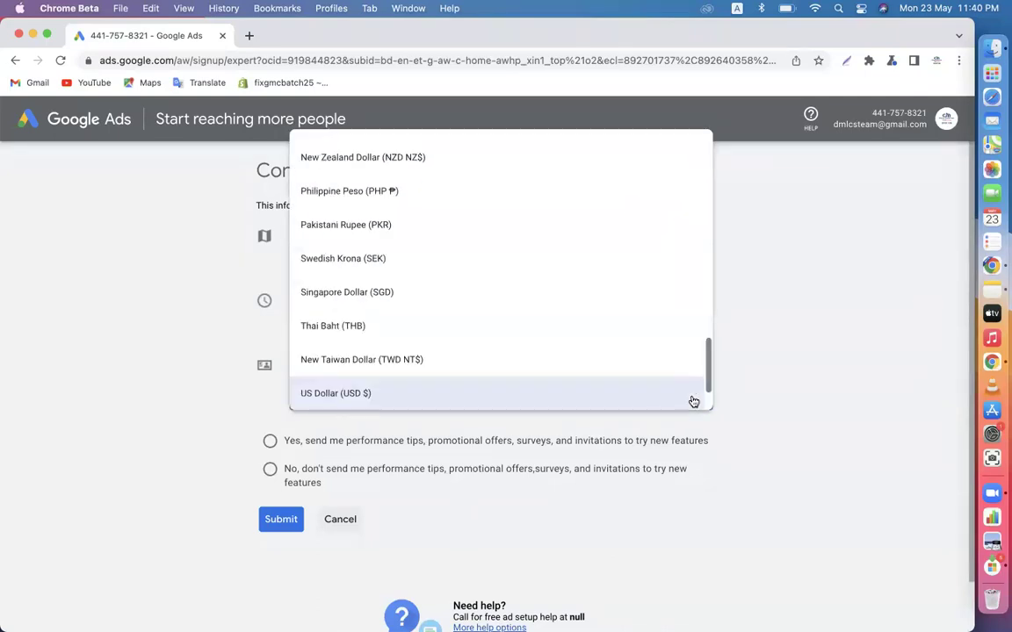
pyautogui.scroll(15, 508, 344)
pyautogui.scroll(5, 355, 326)
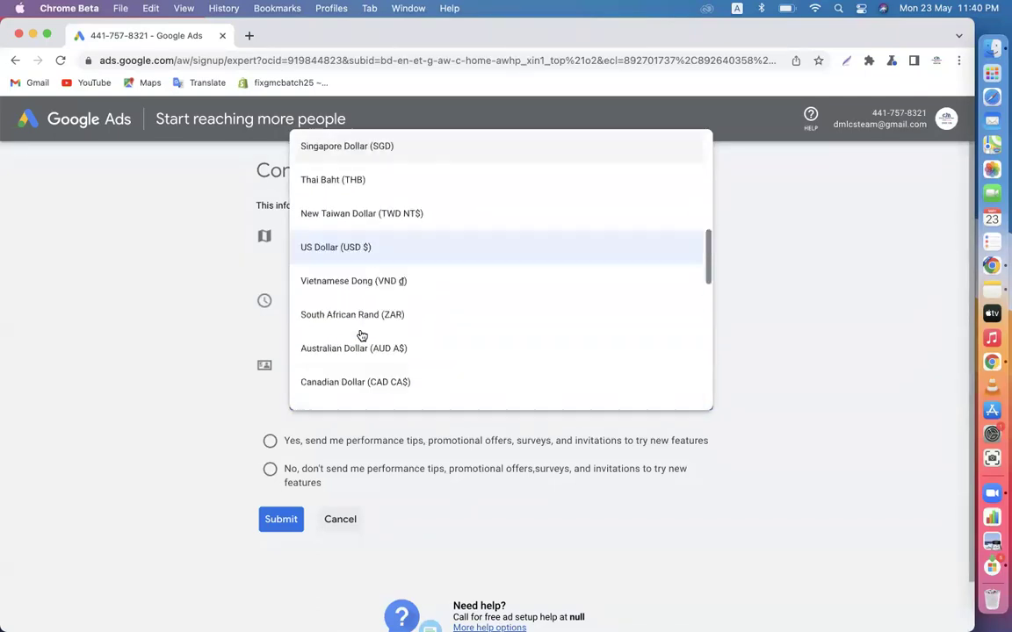
pyautogui.scroll(-10, 485, 233)
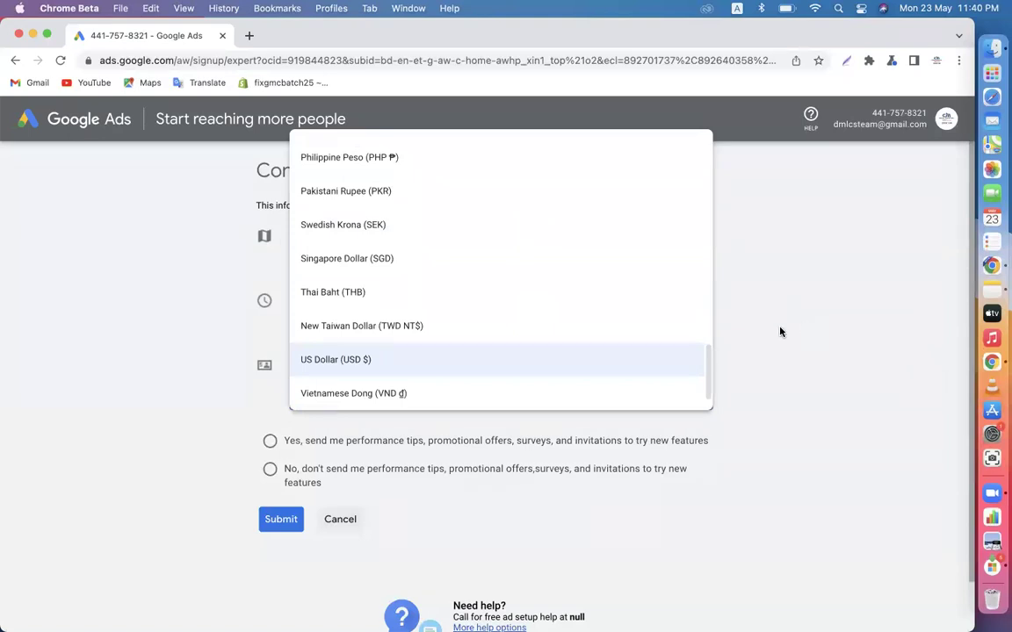
pyautogui.scroll(3, 221, 377)
pyautogui.scroll(-2, 487, 374)
pyautogui.scroll(3, 486, 374)
pyautogui.click(739, 382)
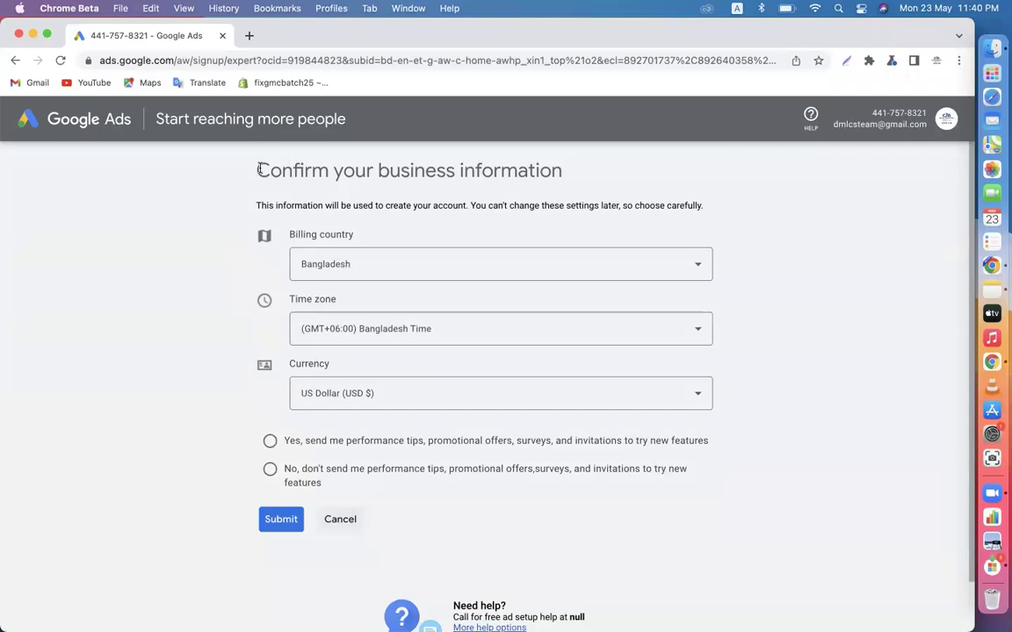
# Highlight parts of the business information form text for emphasis, then clear the highlighting.
pyautogui.moveTo(257, 166); pyautogui.dragTo(192, 194)
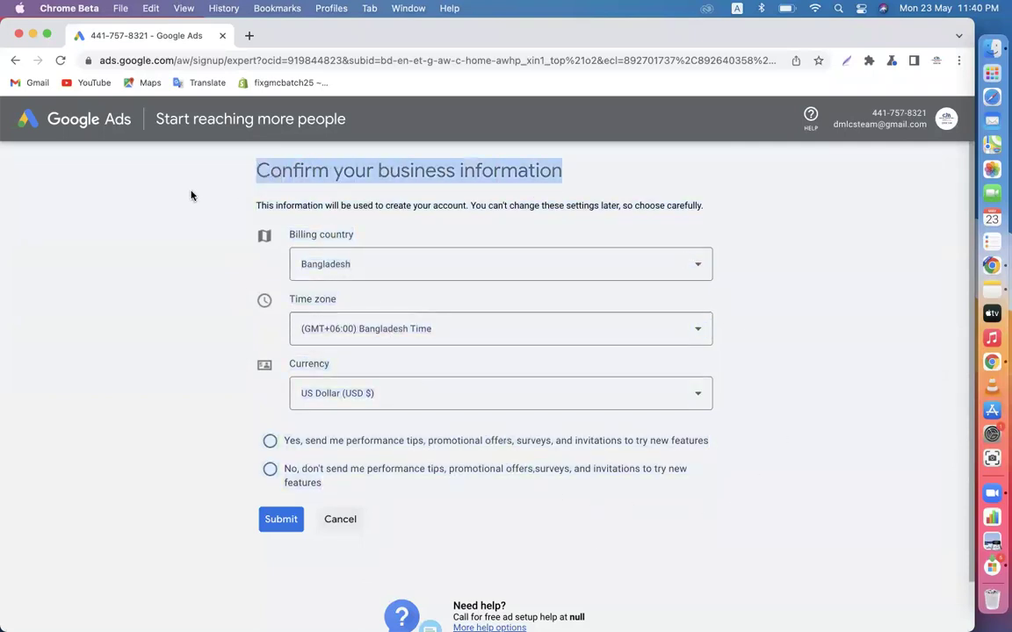
pyautogui.click(173, 245)
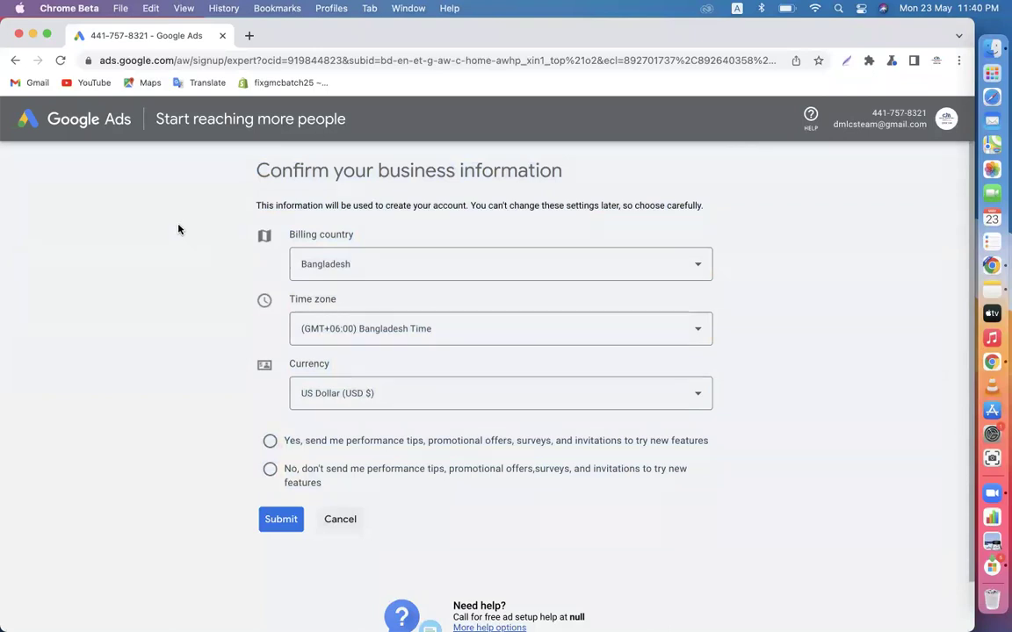
pyautogui.moveTo(233, 147); pyautogui.dragTo(599, 492)
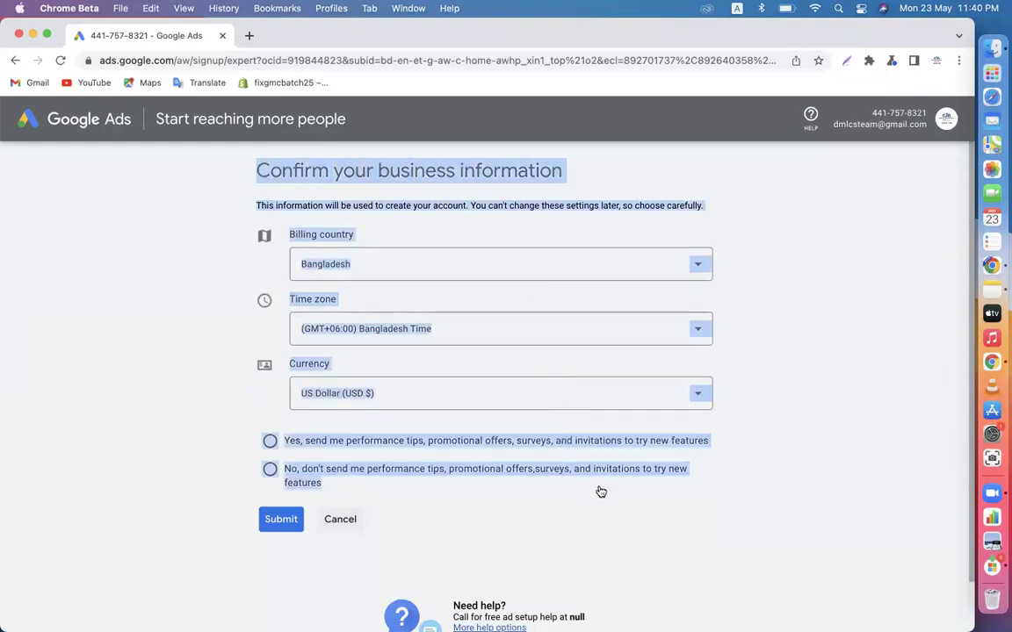
pyautogui.click(152, 294)
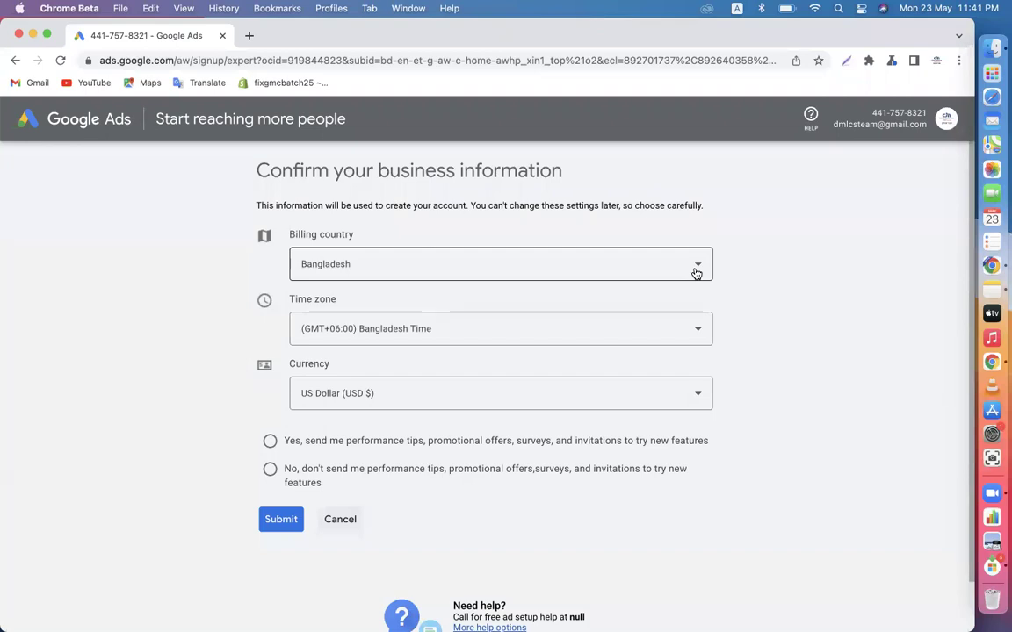
# Choose Australia as billing country and Australian Dollar (AUD A$) as currency.
pyautogui.click(696, 268)
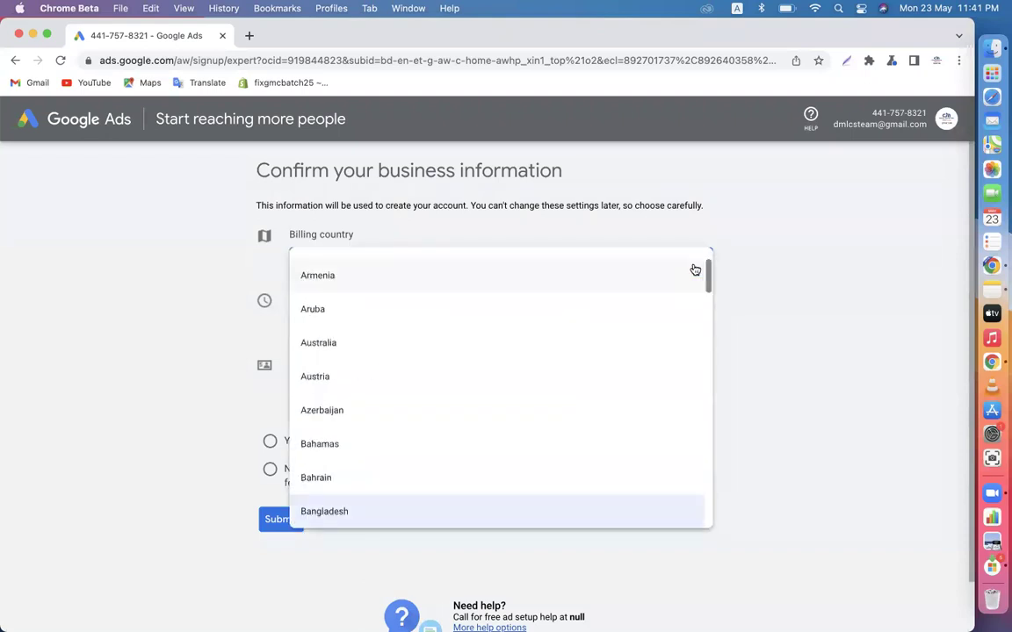
pyautogui.click(320, 344)
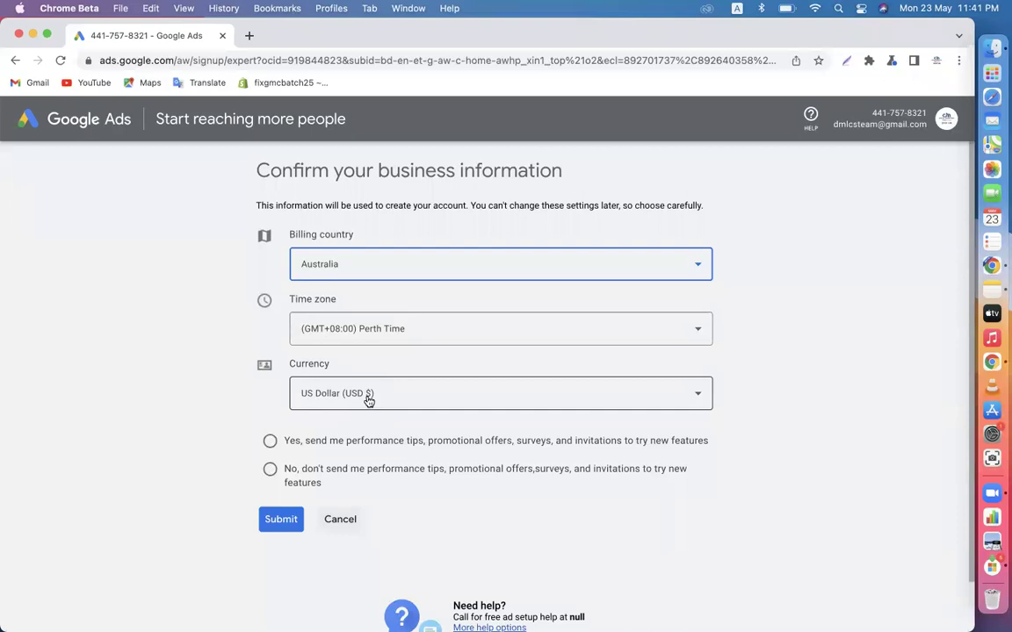
pyautogui.click(369, 400)
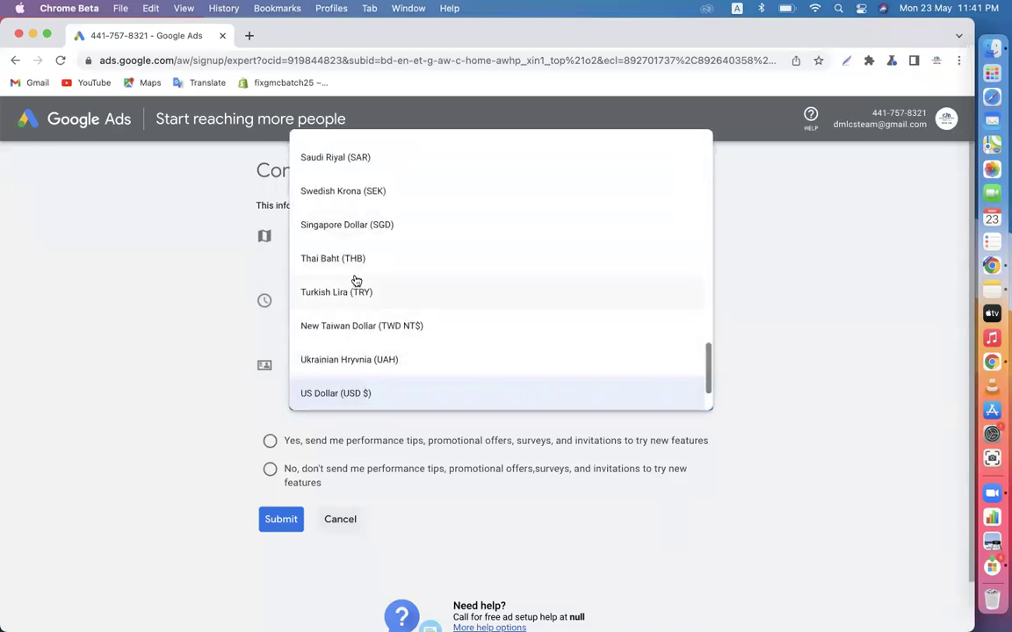
pyautogui.scroll(15, 355, 281)
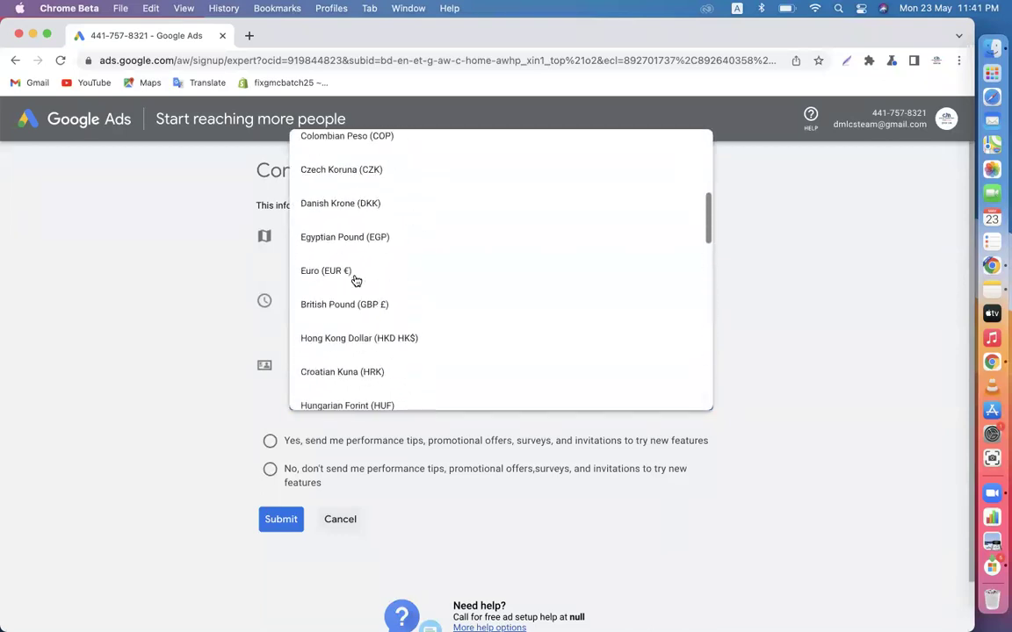
pyautogui.scroll(4, 332, 266)
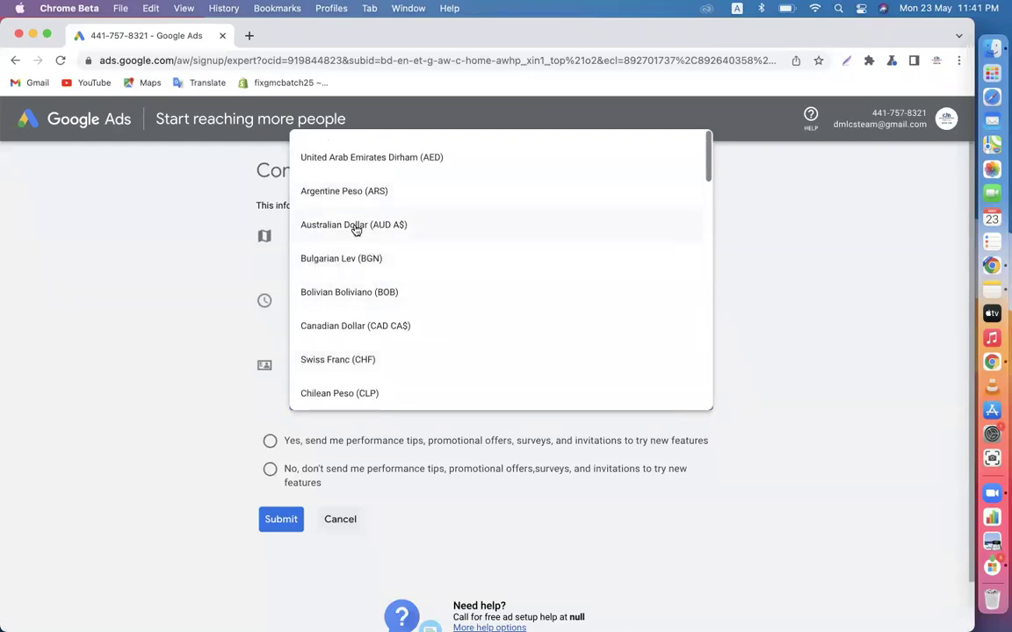
pyautogui.click(356, 227)
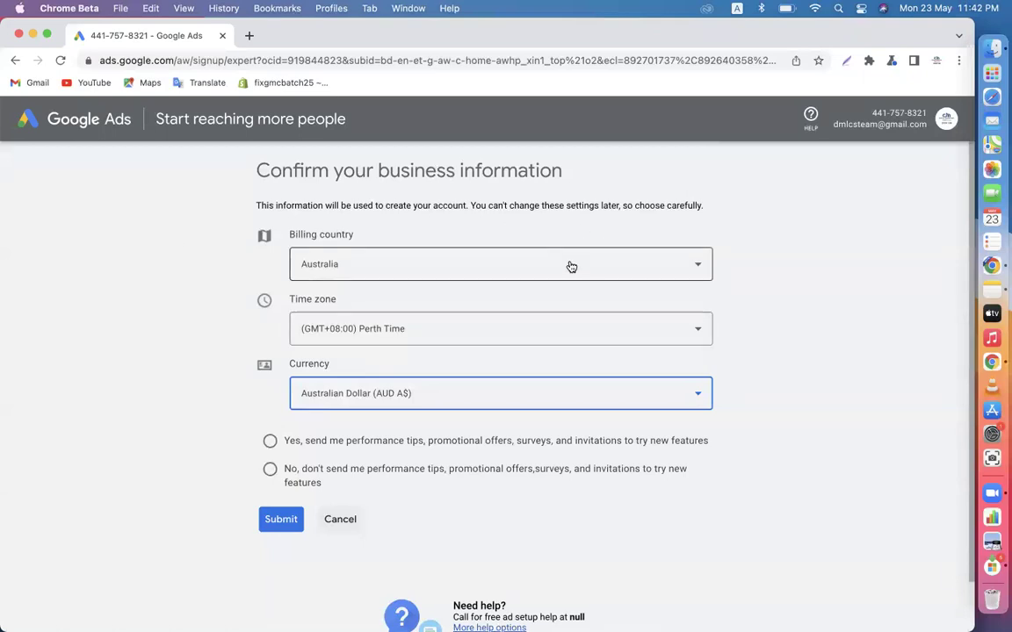
# Set billing country back to Bangladesh, opt in to performance tips, and submit the form.
pyautogui.click(695, 269)
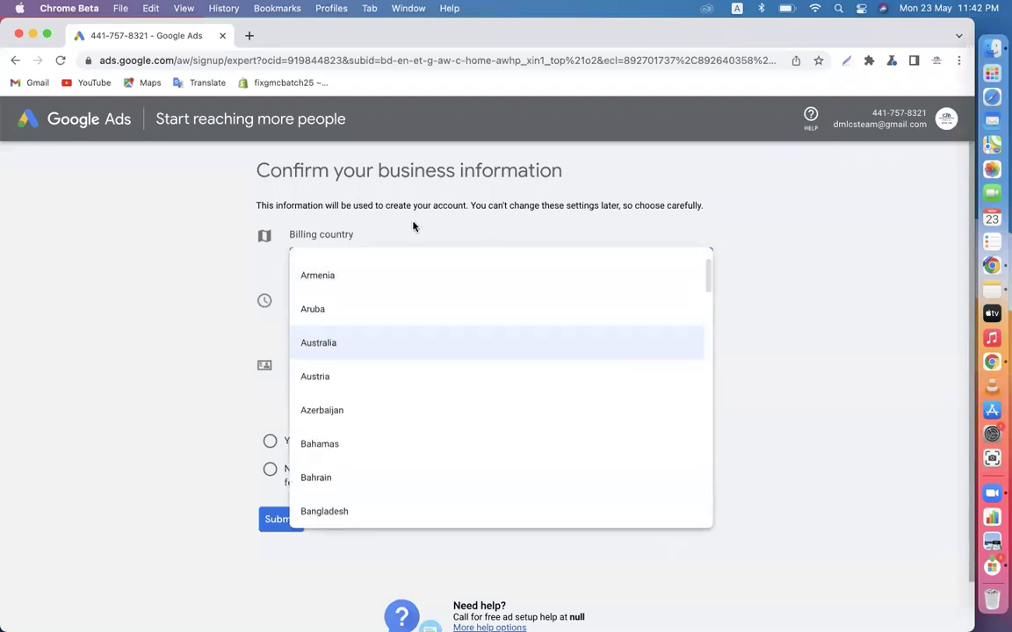
pyautogui.click(339, 518)
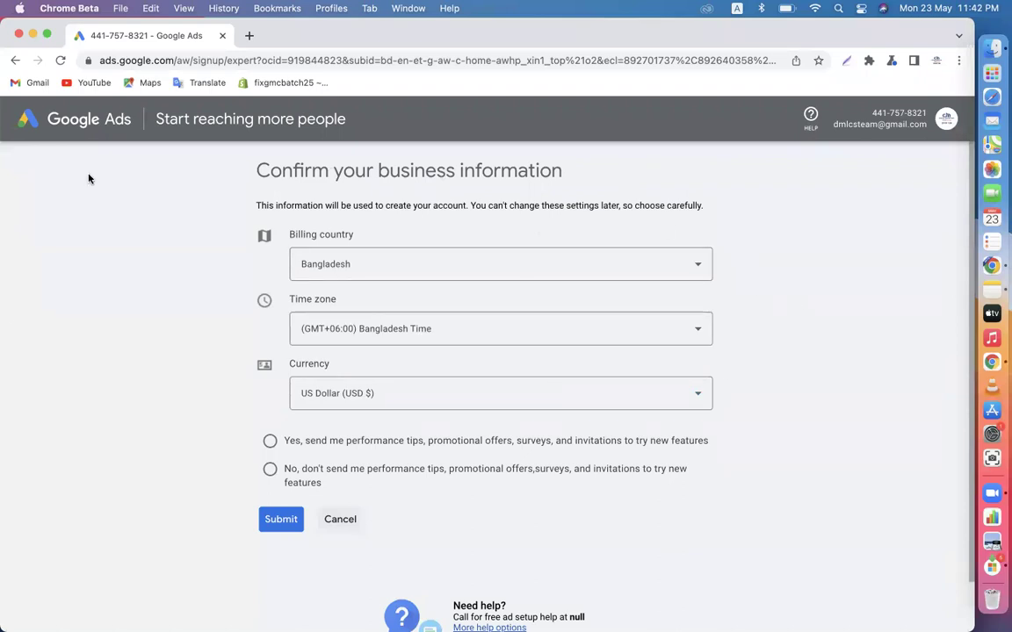
pyautogui.click(270, 440)
pyautogui.click(270, 470)
pyautogui.click(269, 441)
pyautogui.click(276, 523)
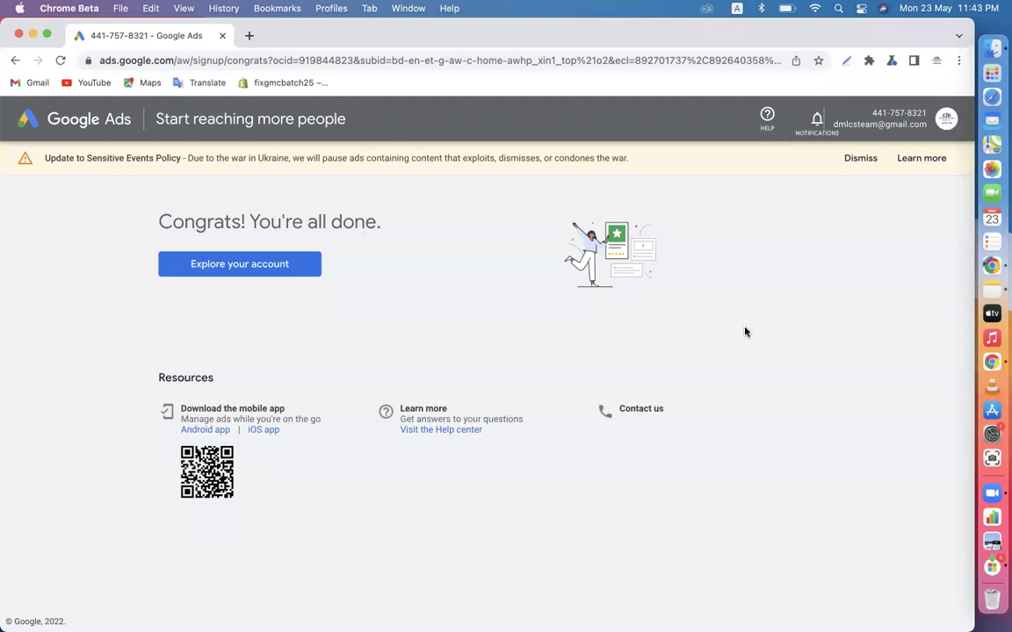
# Capture the Congrats page in Lightshot, scribble over the account e-mail, and save it as Screenshot.png.
pyautogui.click(847, 62)
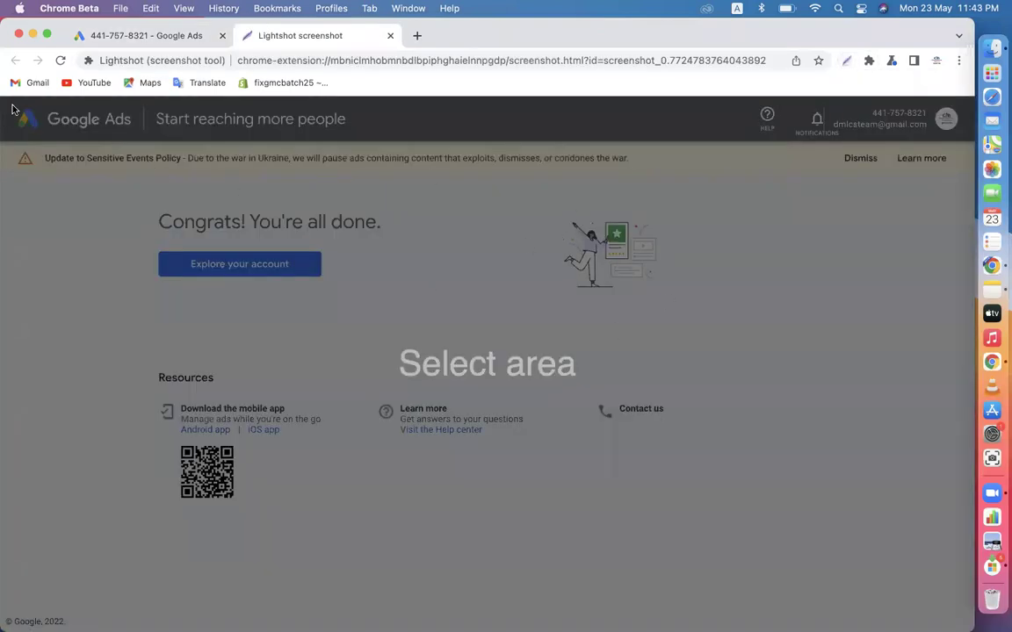
pyautogui.moveTo(5, 98); pyautogui.dragTo(973, 591)
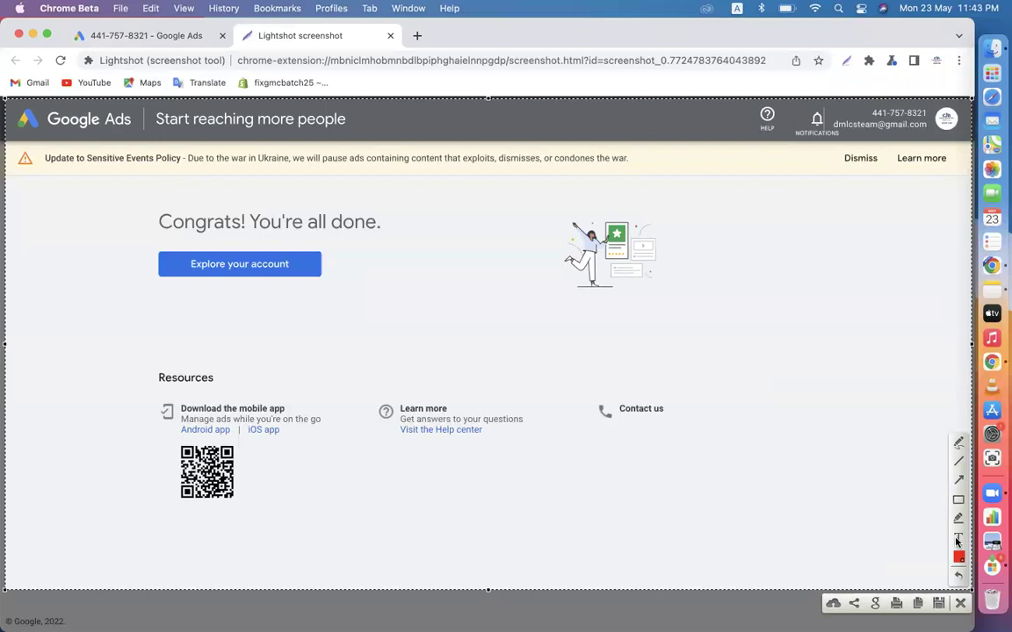
pyautogui.click(959, 480)
pyautogui.moveTo(832, 129); pyautogui.dragTo(859, 123)
pyautogui.click(959, 576)
pyautogui.moveTo(835, 127)
pyautogui.mouseDown()
pyautogui.moveTo(922, 127)
pyautogui.moveTo(840, 128)
pyautogui.mouseUp()
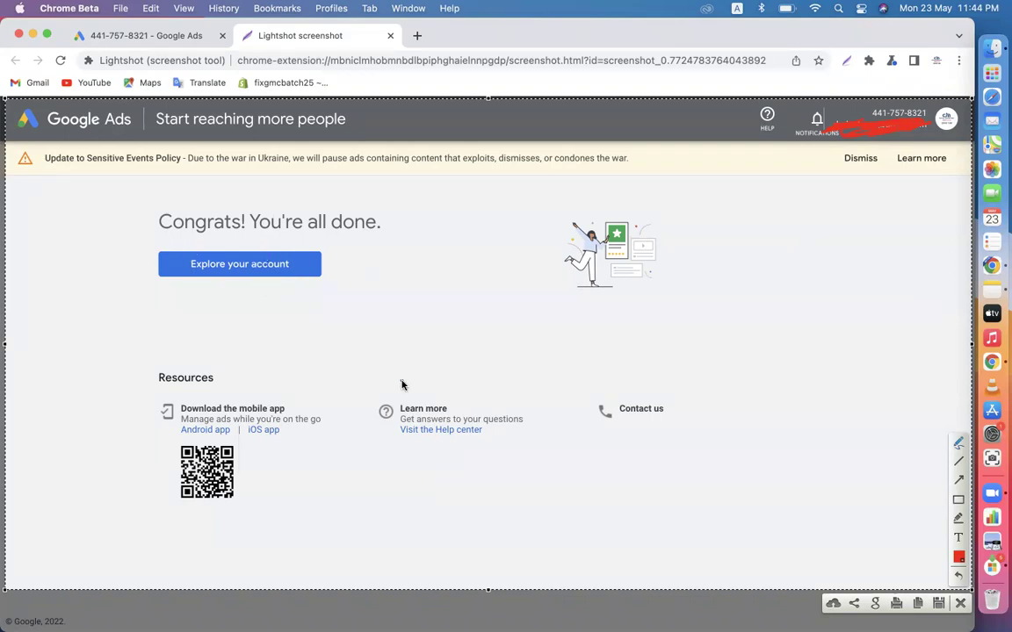
pyautogui.click(936, 605)
pyautogui.click(566, 361)
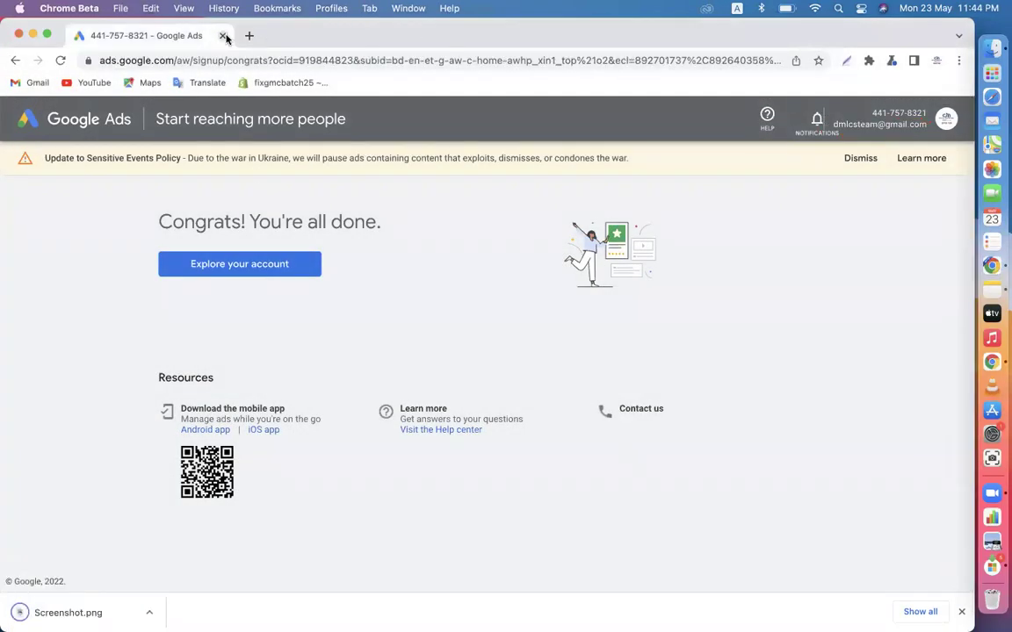
# Search Google for 'lighshot', open prntscr.com, and start the Download for Mac.
pyautogui.click(249, 37)
pyautogui.write('li')
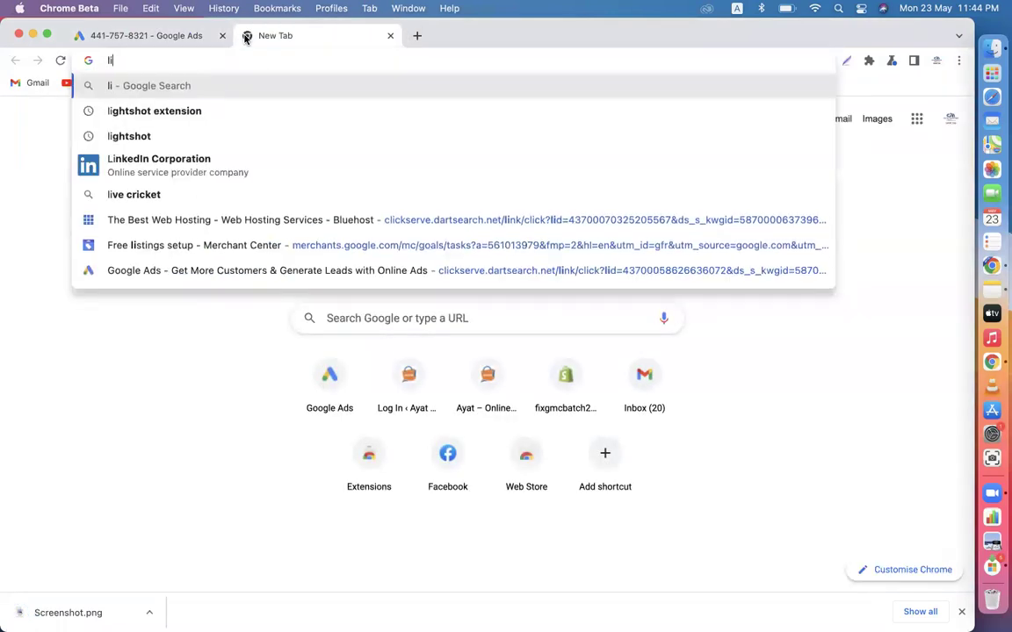
pyautogui.write('ghshot')
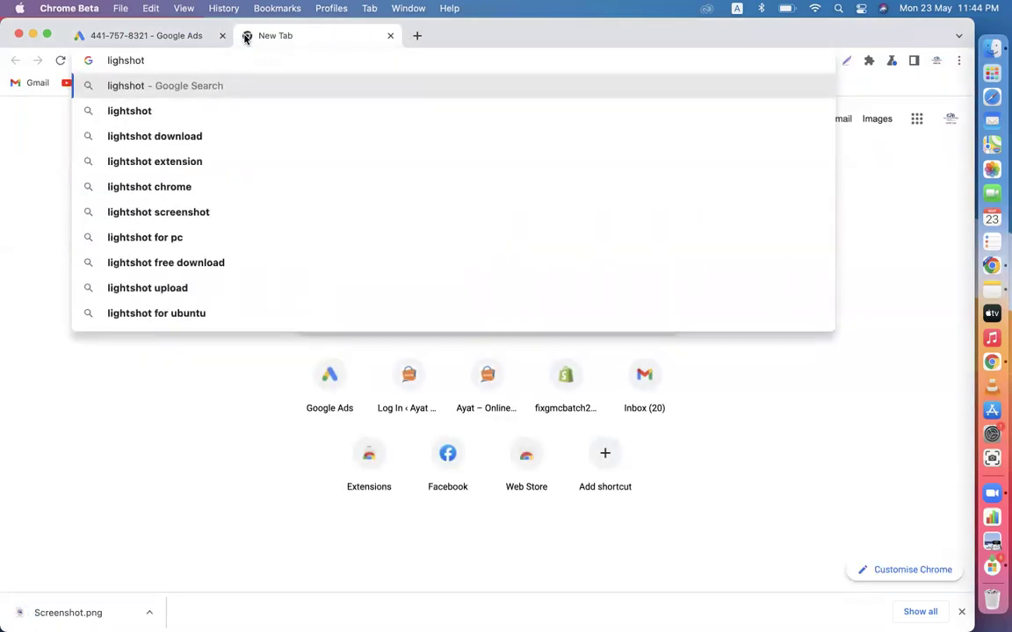
pyautogui.press('Return')
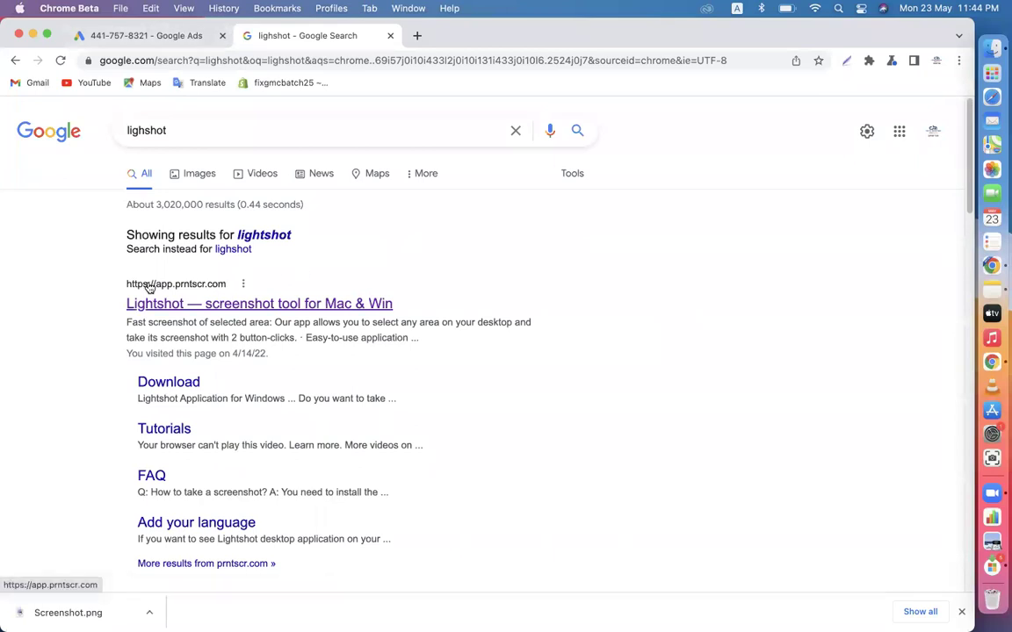
pyautogui.click(284, 306)
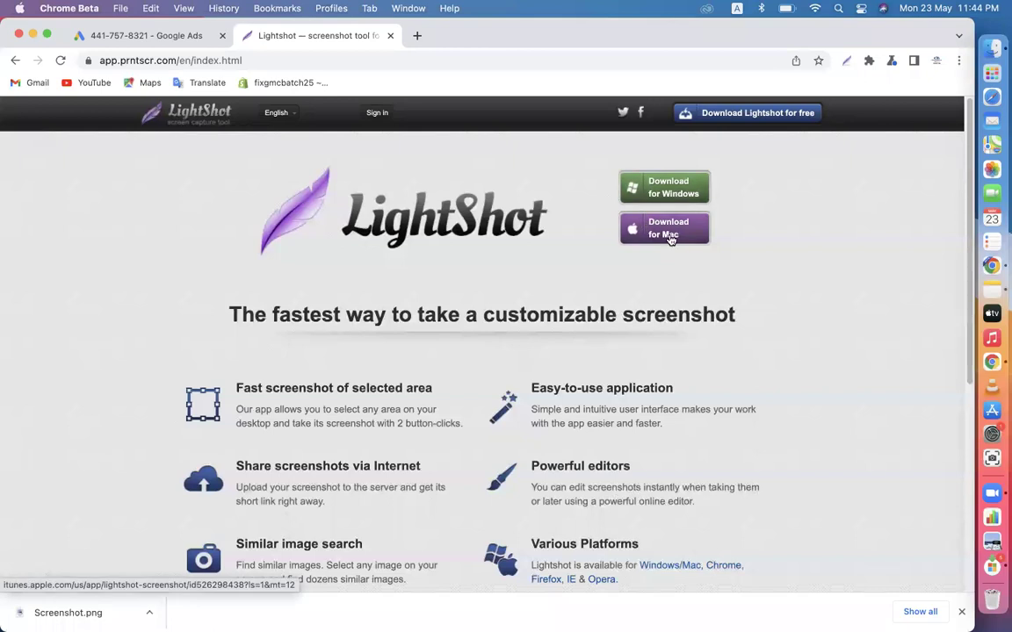
pyautogui.click(668, 237)
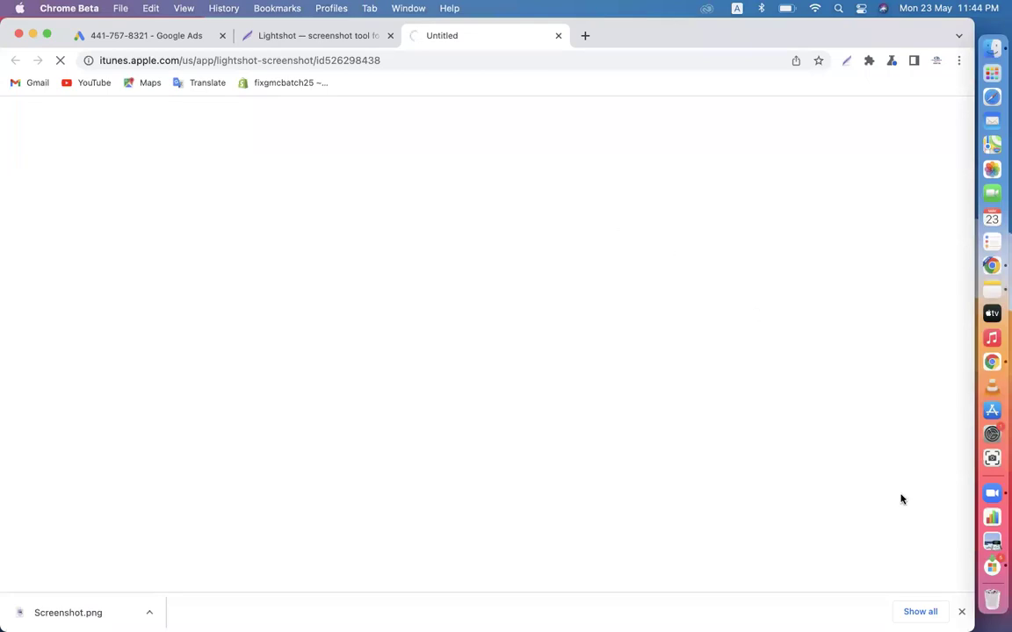
pyautogui.click(962, 610)
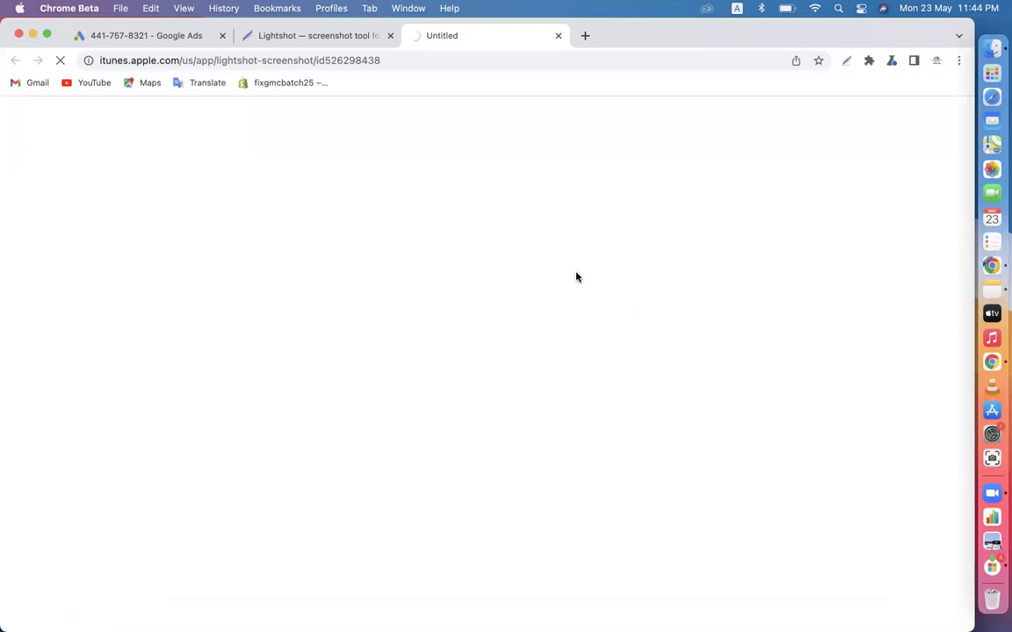
# Close the extra loading and Lightshot tabs to return to the Google Ads Congrats page.
pyautogui.click(296, 37)
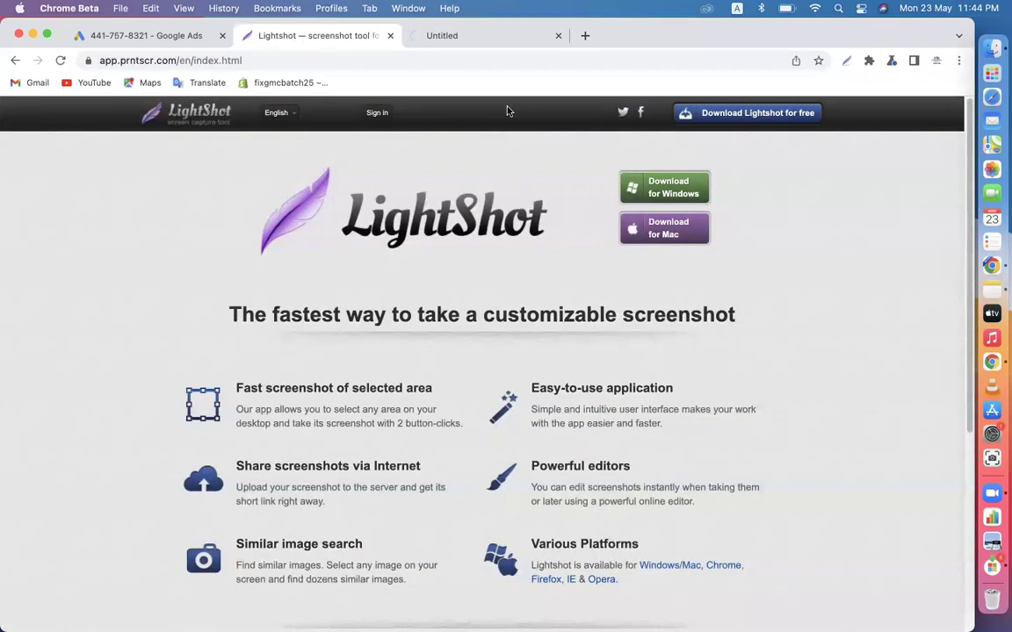
pyautogui.click(558, 36)
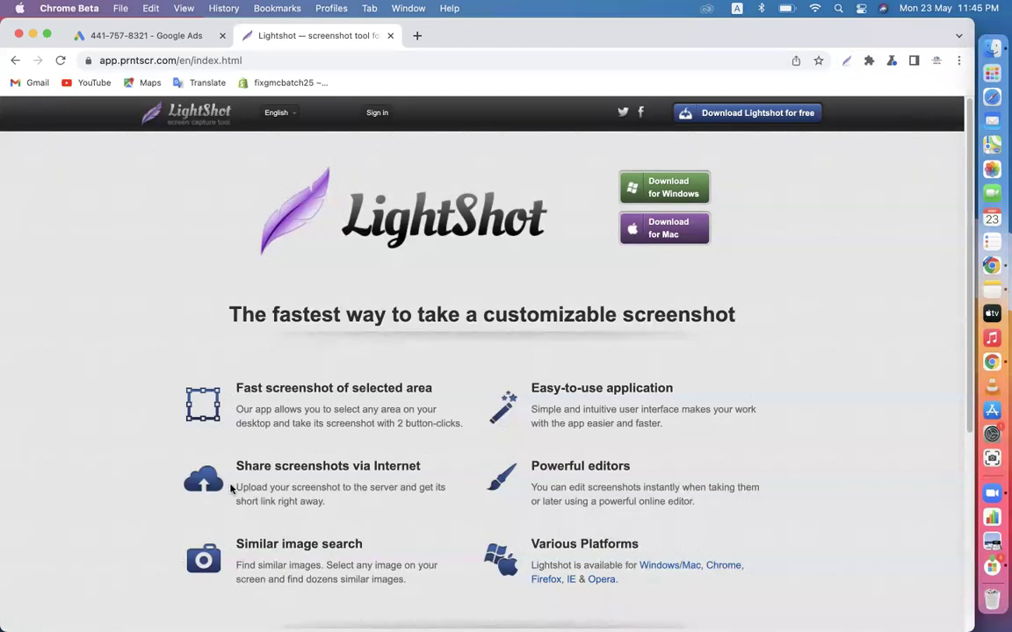
pyautogui.click(837, 8)
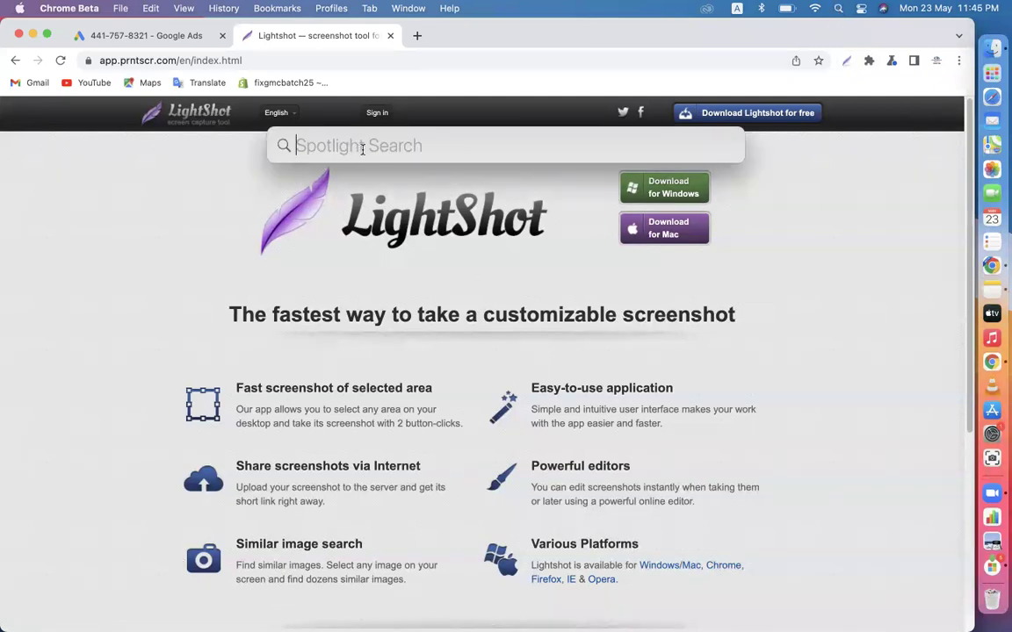
pyautogui.write('light')
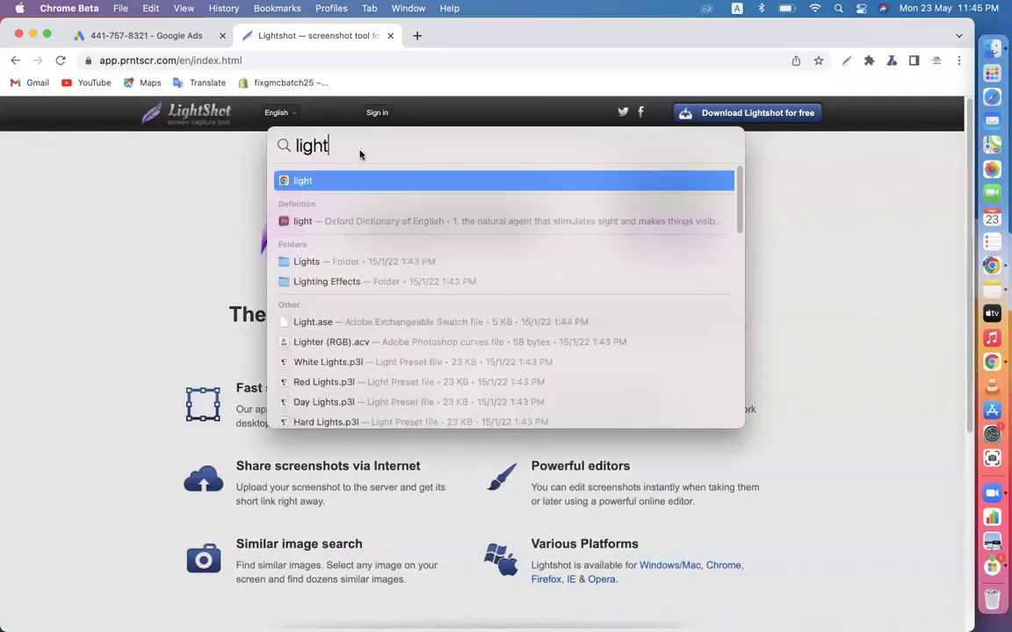
pyautogui.press('Escape')
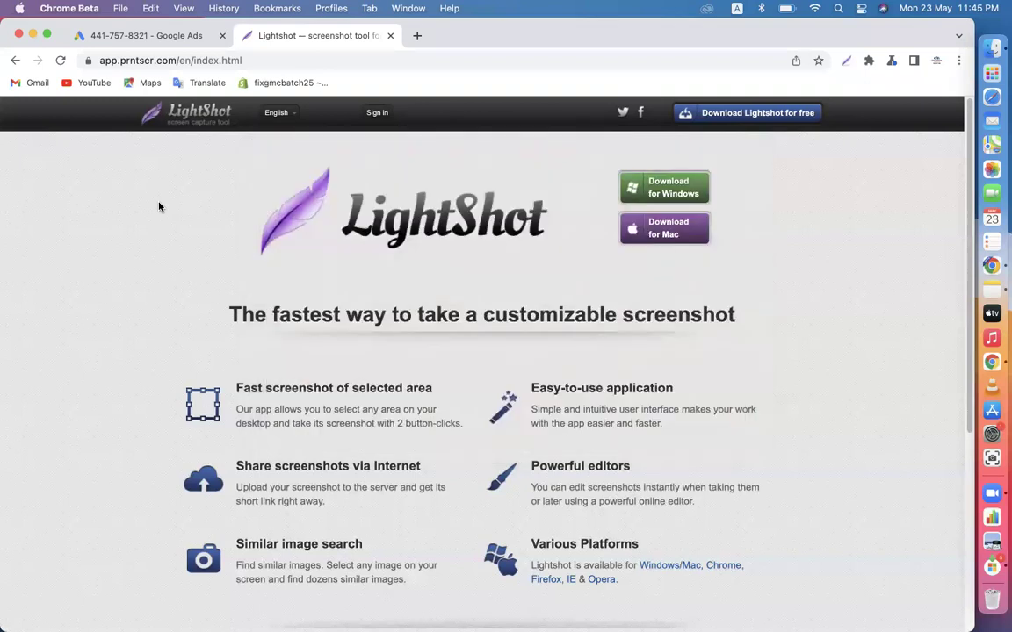
pyautogui.click(389, 36)
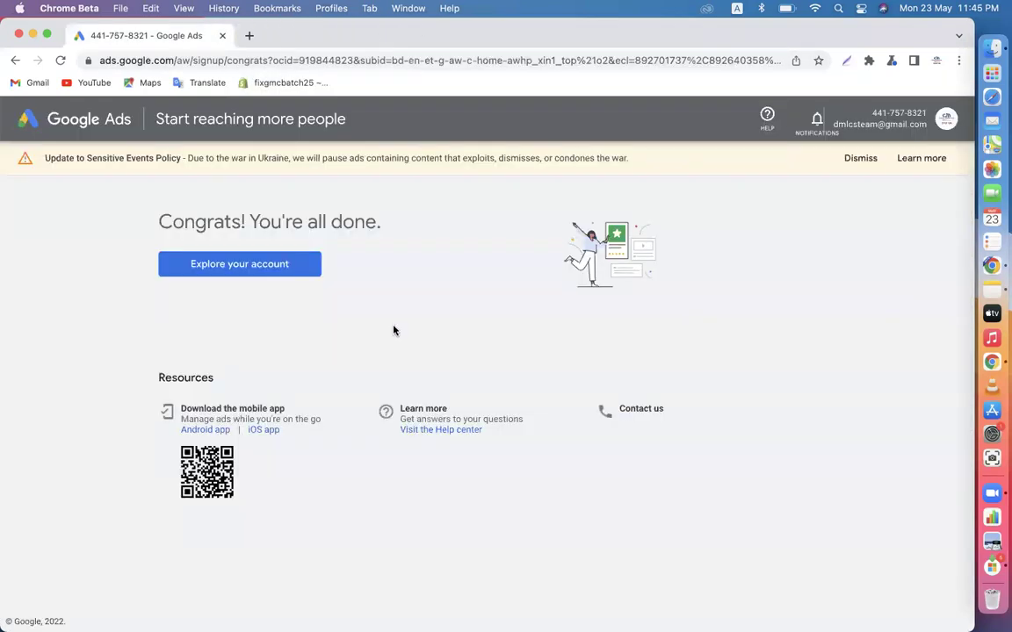
# Search for 'lightshot chrom ex' and remove the existing Lightshot extension from Chrome.
pyautogui.click(250, 37)
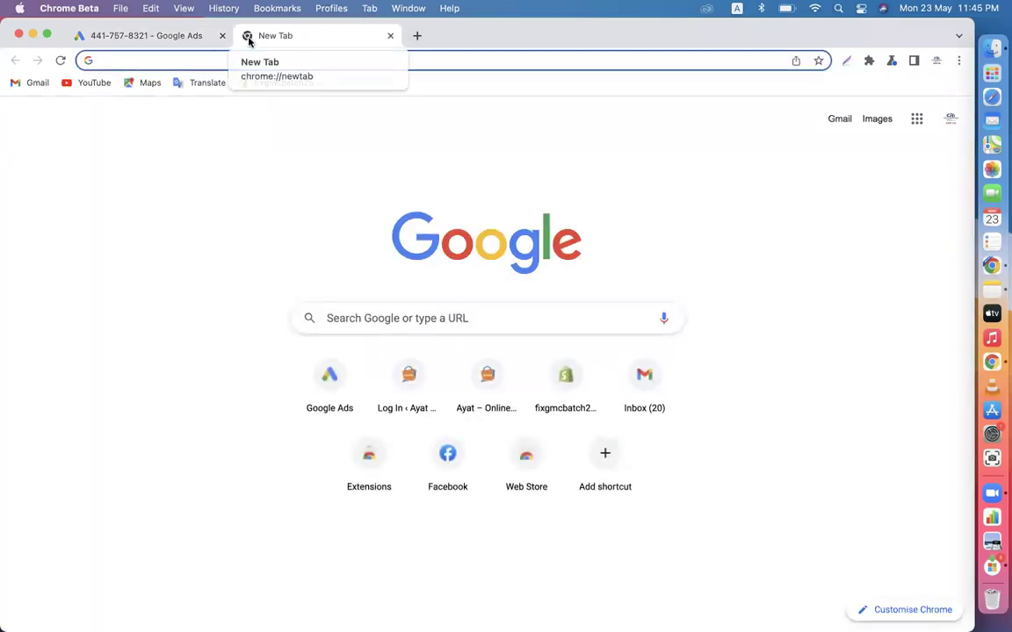
pyautogui.write('light')
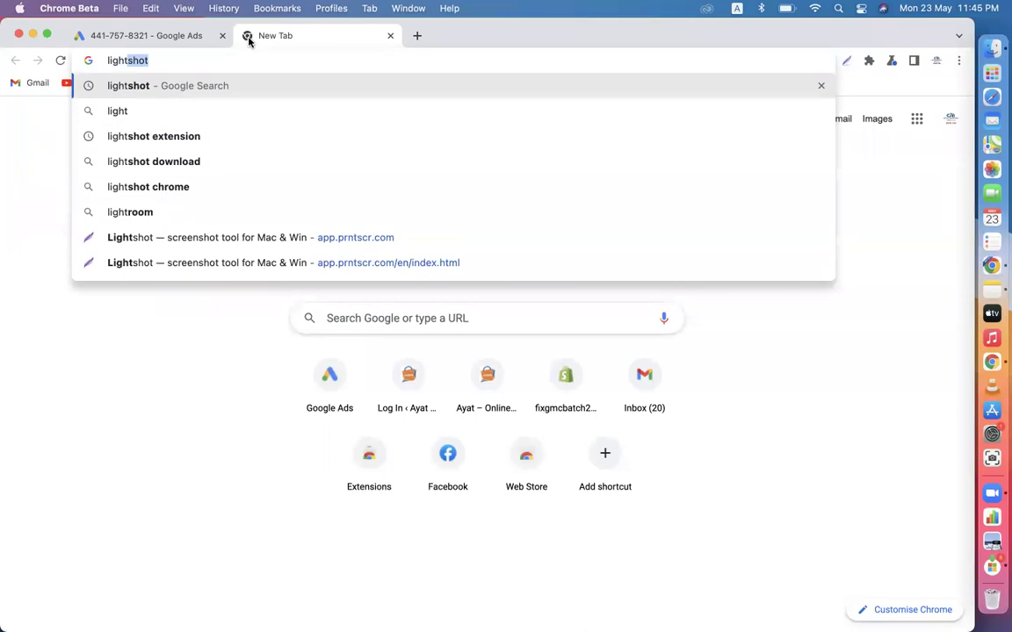
pyautogui.write('shot chrom ex')
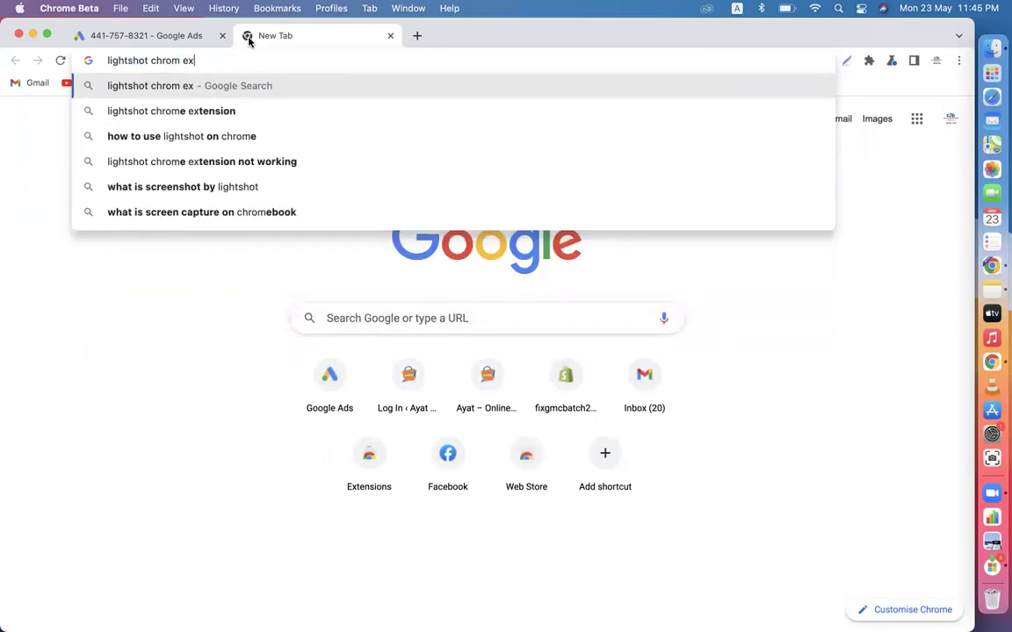
pyautogui.click(235, 111)
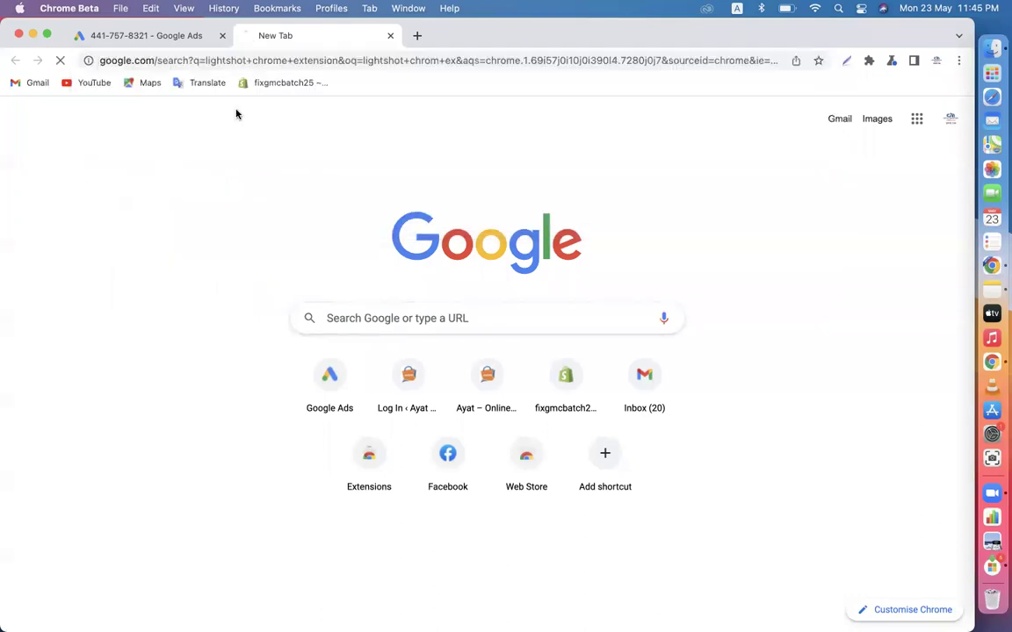
pyautogui.rightClick(846, 61)
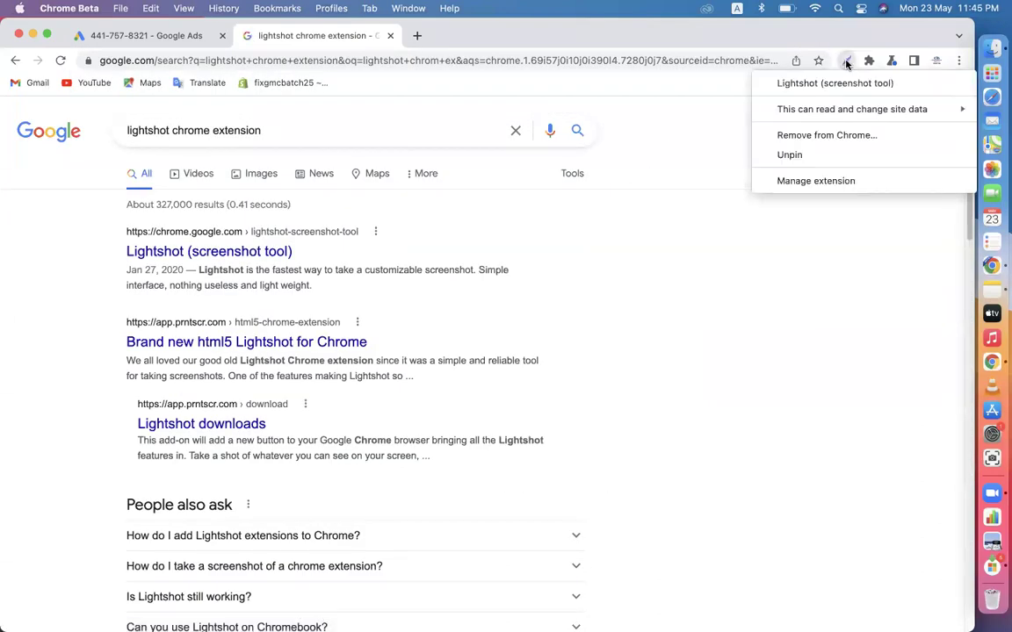
pyautogui.click(833, 140)
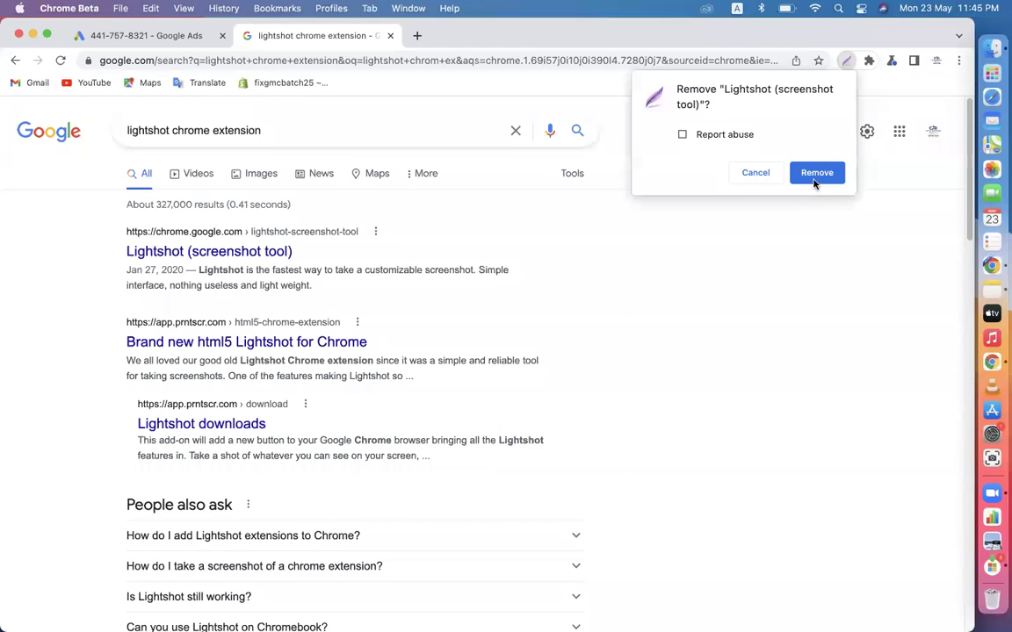
pyautogui.press('Return')
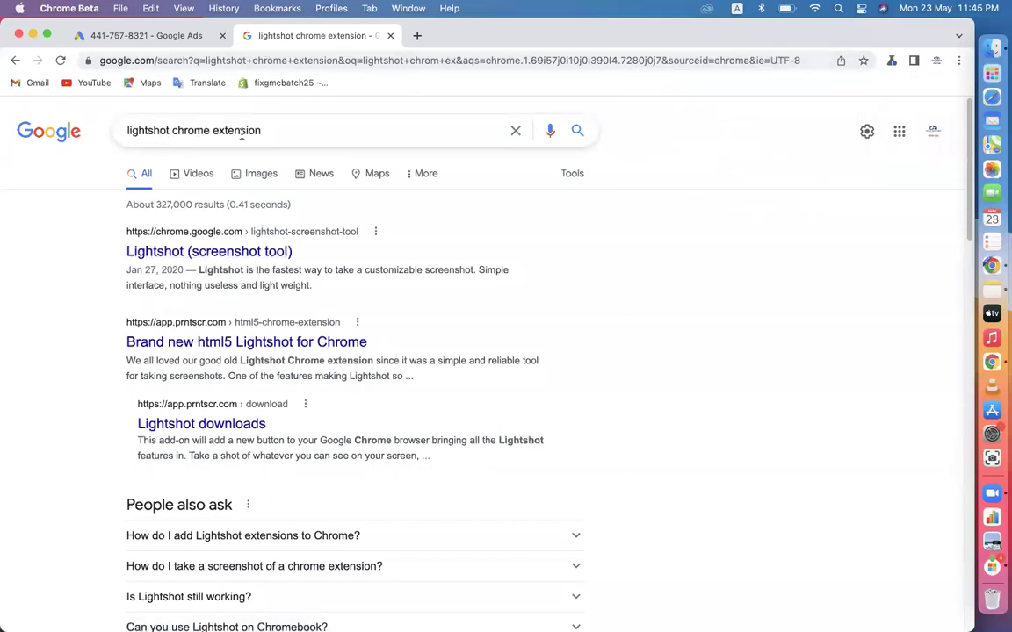
# Add Lightshot (screenshot tool) from its Web Store listing and pin it to the toolbar.
pyautogui.click(212, 253)
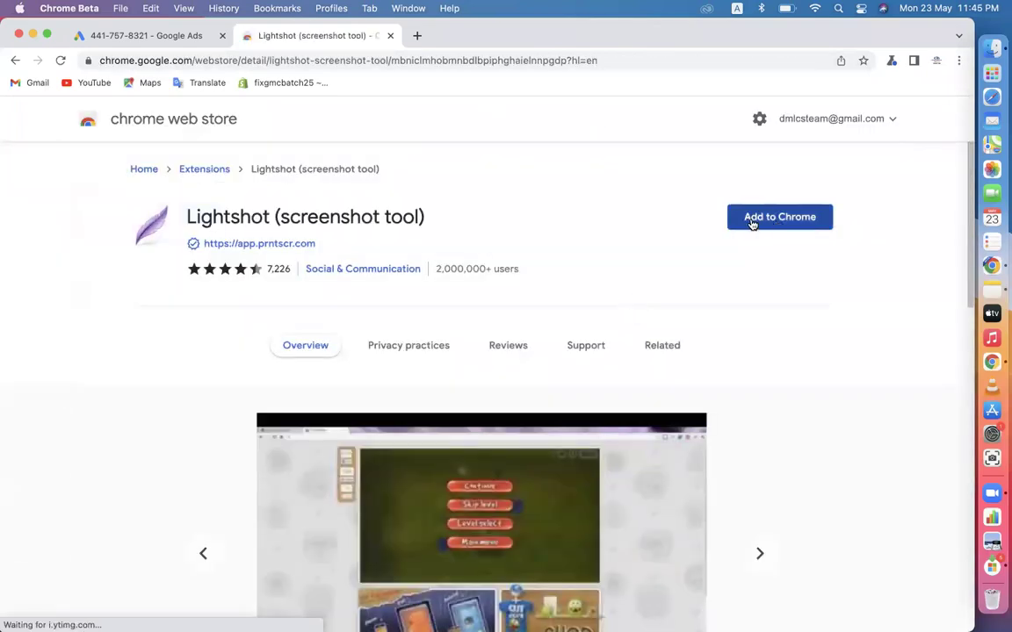
pyautogui.click(751, 219)
pyautogui.click(594, 392)
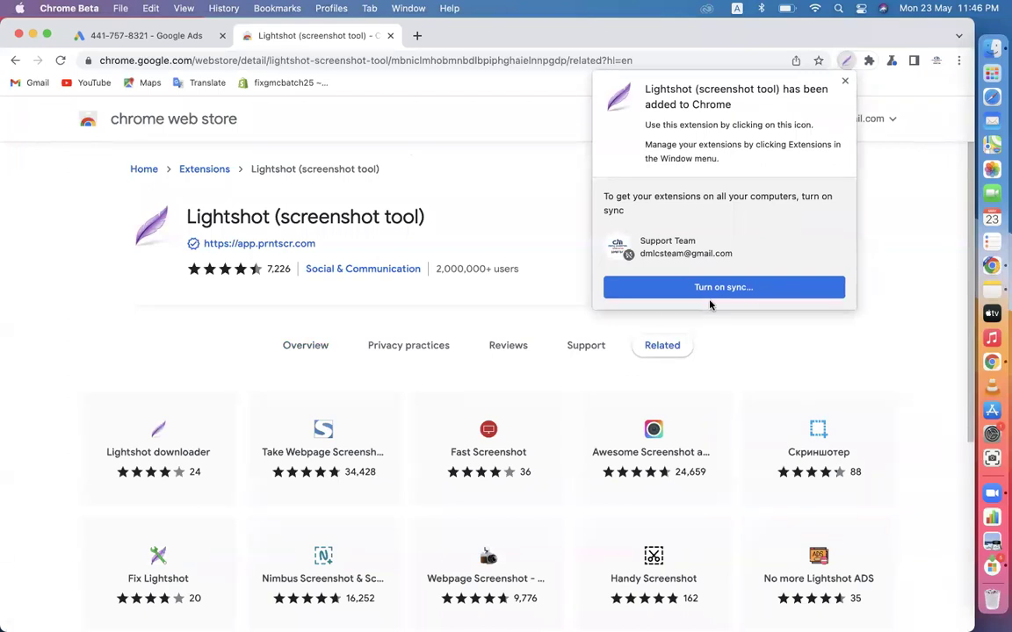
pyautogui.click(519, 206)
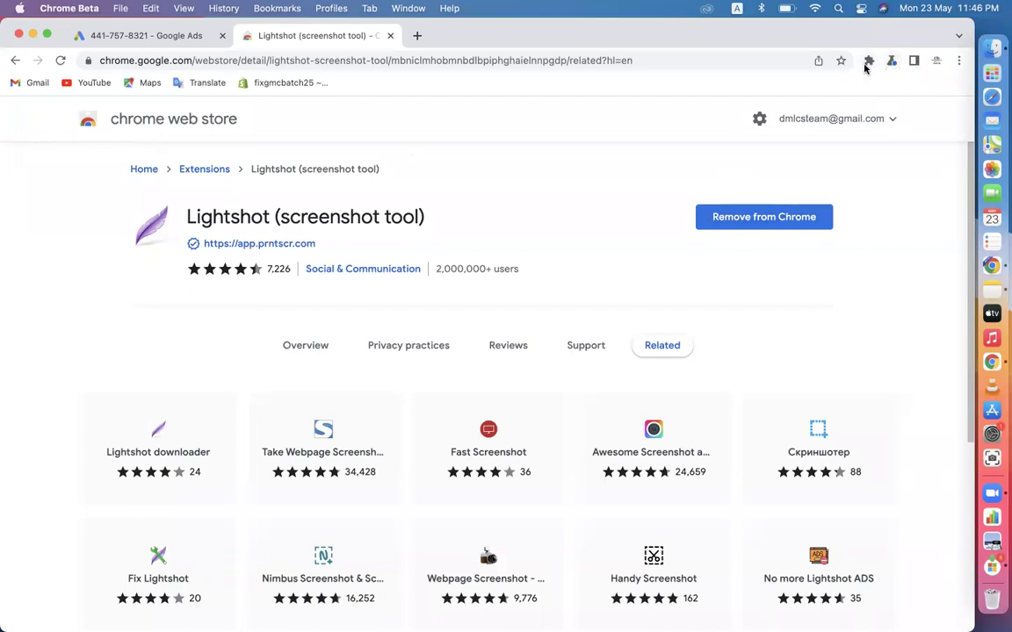
pyautogui.click(867, 62)
pyautogui.click(837, 164)
pyautogui.click(615, 180)
# Capture part of the Web Store page, add a red arrow and zigzag, then discard it and close the tab.
pyautogui.click(844, 62)
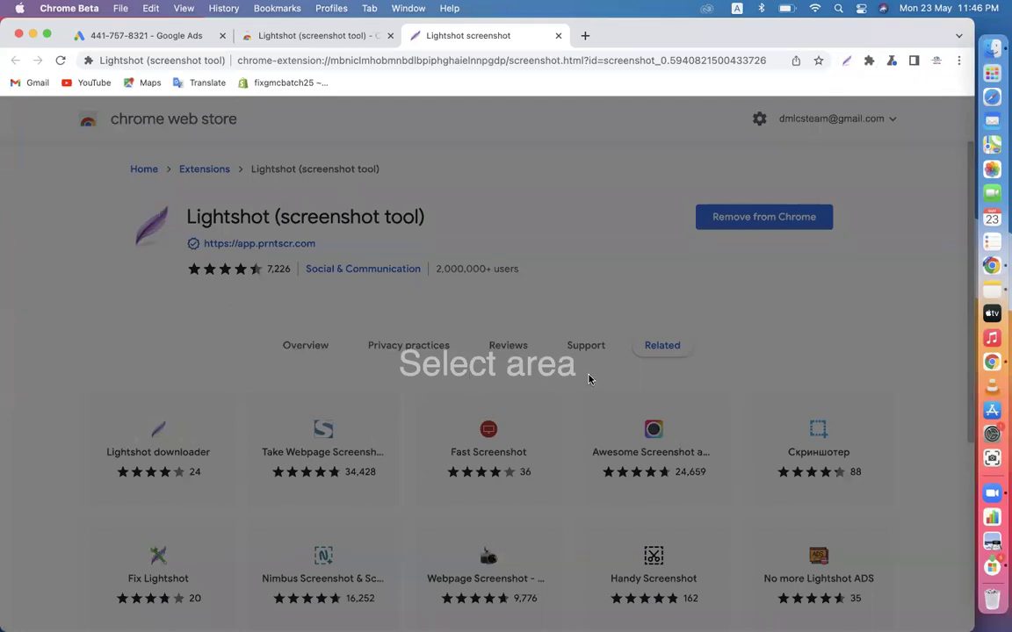
pyautogui.moveTo(60, 159); pyautogui.dragTo(884, 483)
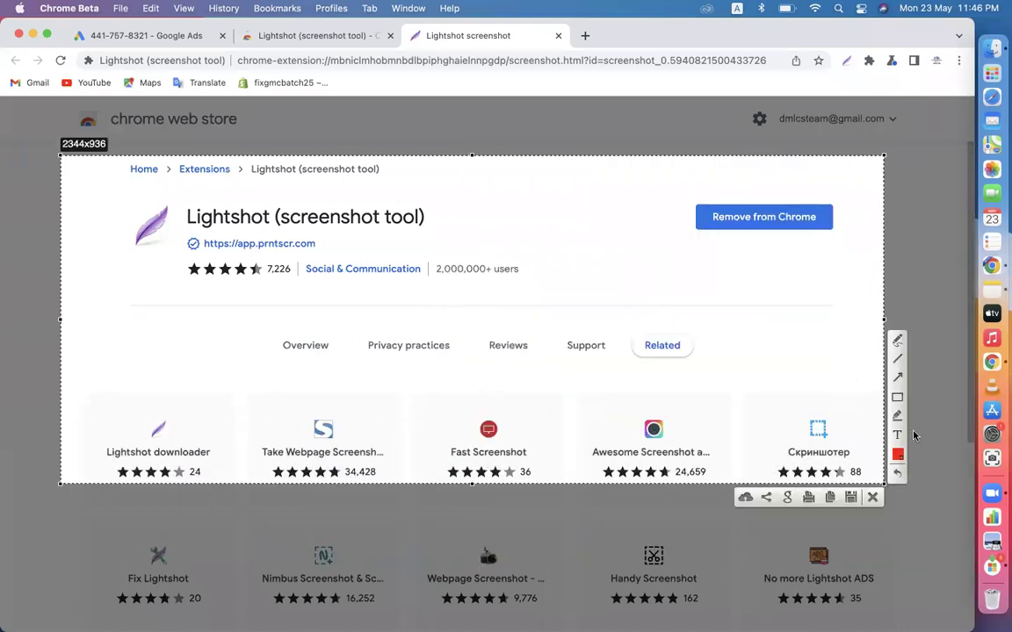
pyautogui.click(897, 378)
pyautogui.moveTo(155, 368)
pyautogui.mouseDown()
pyautogui.moveTo(254, 251)
pyautogui.moveTo(287, 251)
pyautogui.mouseUp()
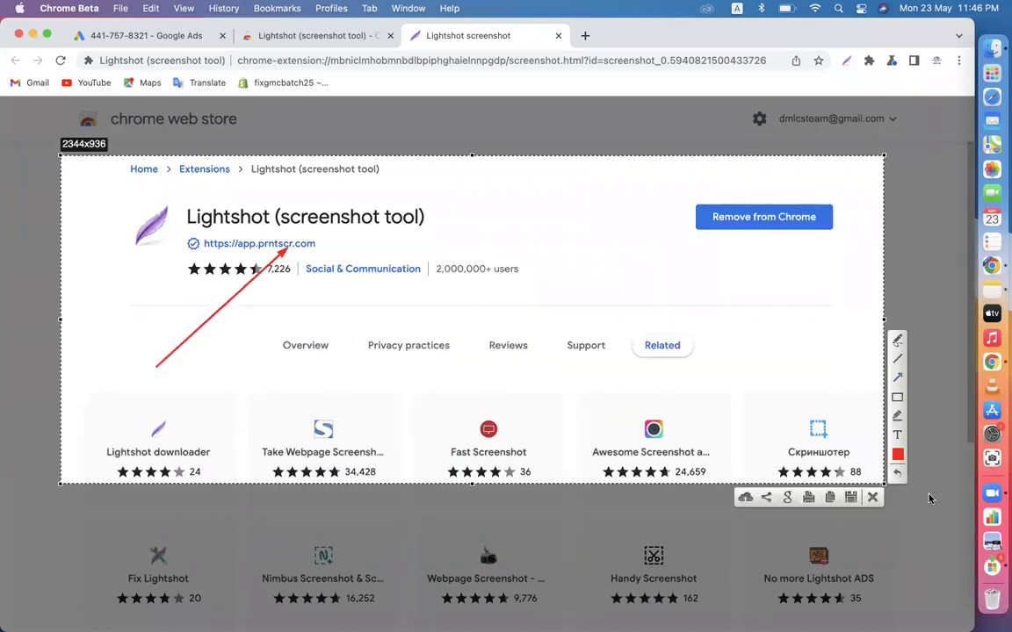
pyautogui.click(896, 454)
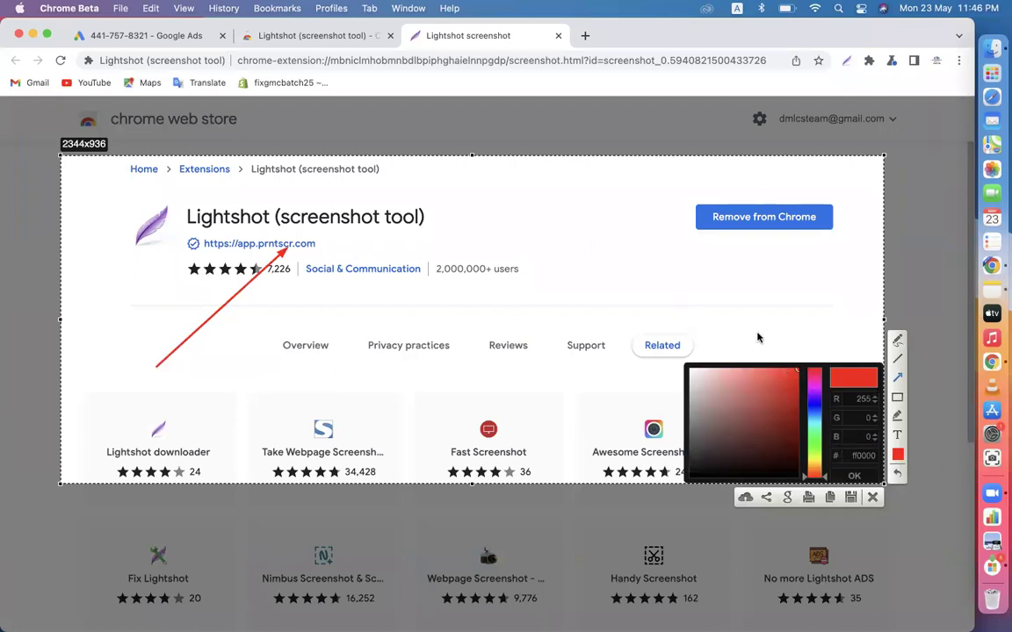
pyautogui.click(737, 310)
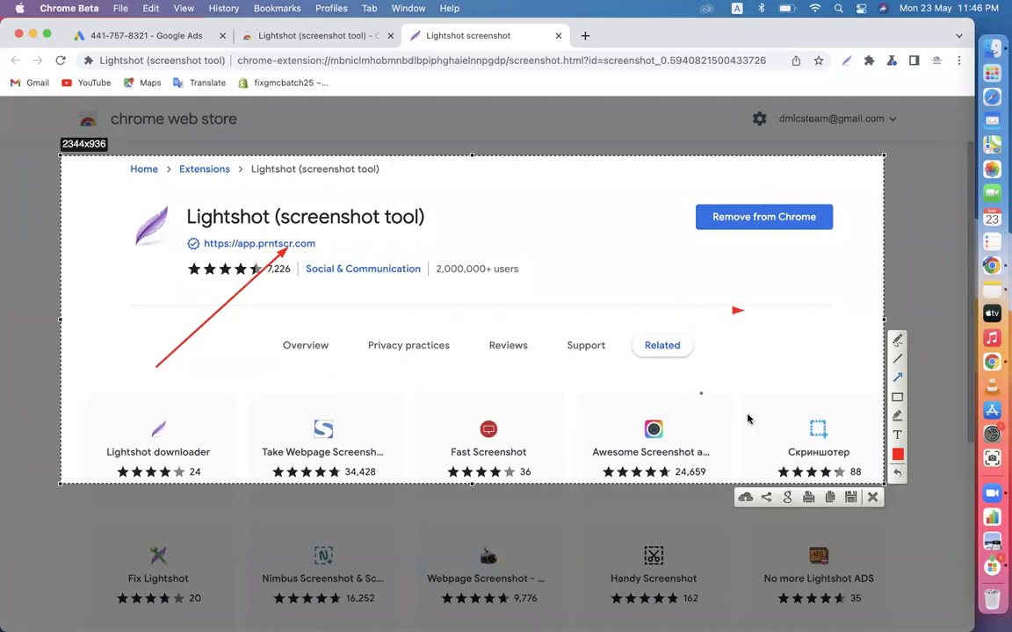
pyautogui.click(899, 345)
pyautogui.moveTo(384, 291)
pyautogui.mouseDown()
pyautogui.moveTo(520, 306)
pyautogui.moveTo(369, 321)
pyautogui.mouseUp()
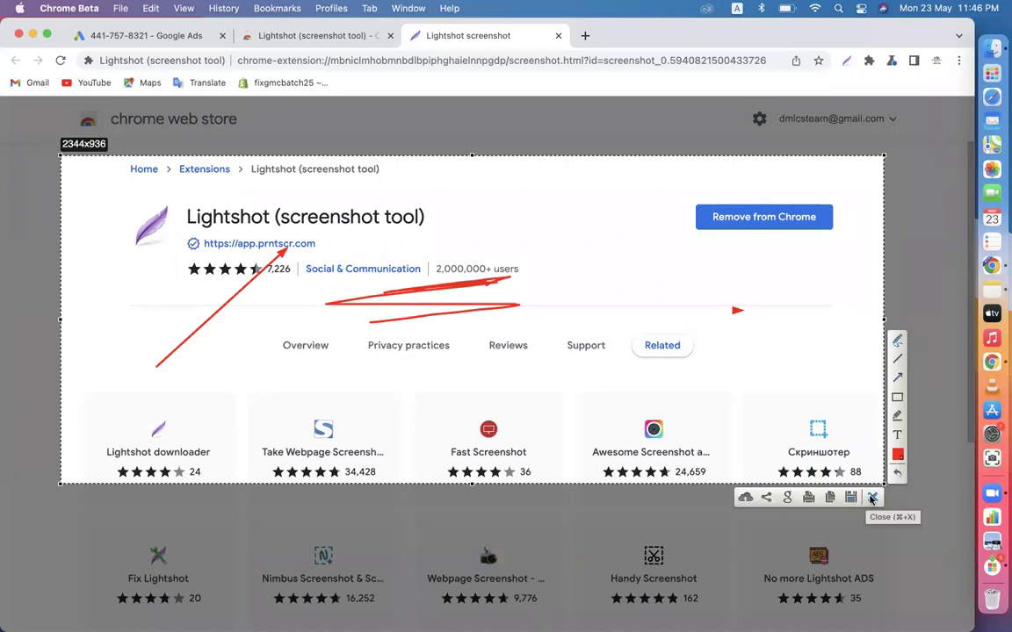
pyautogui.click(873, 498)
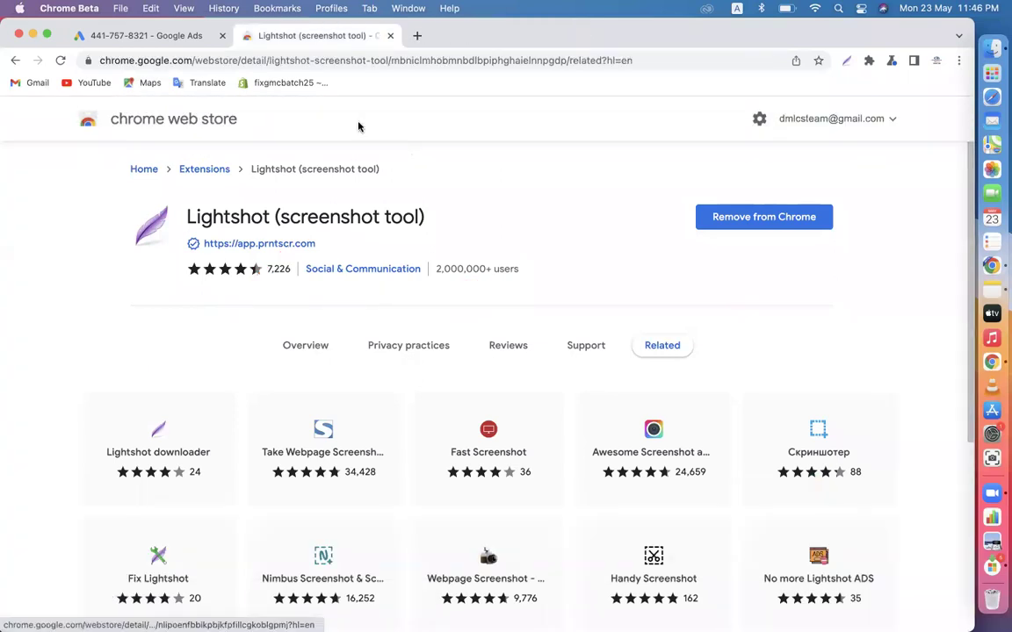
pyautogui.click(391, 36)
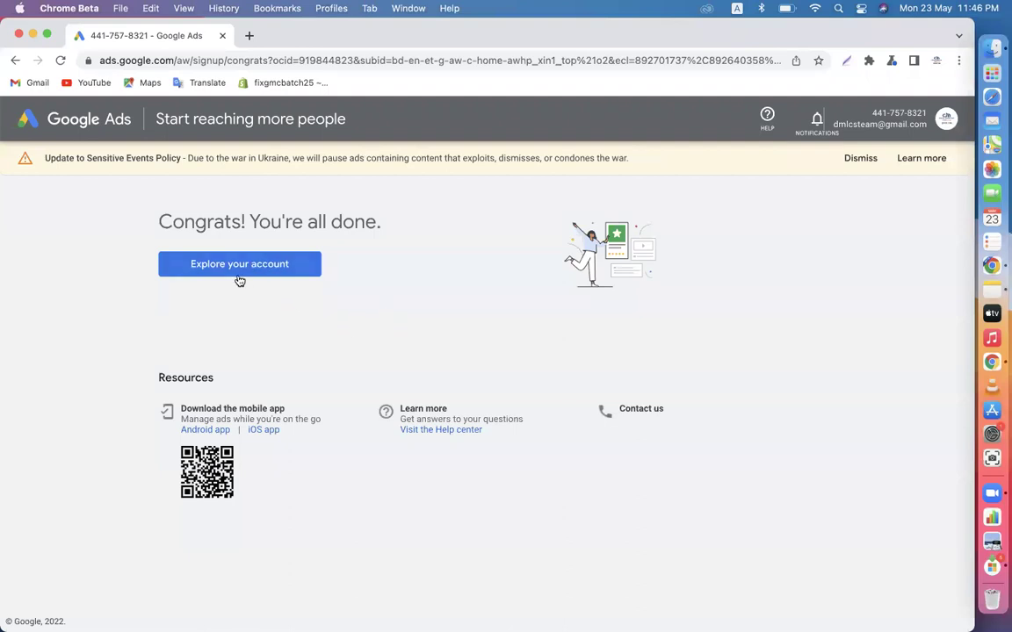
# Choose Explore your account on the Congrats page to reach the campaign Overview.
pyautogui.click(237, 273)
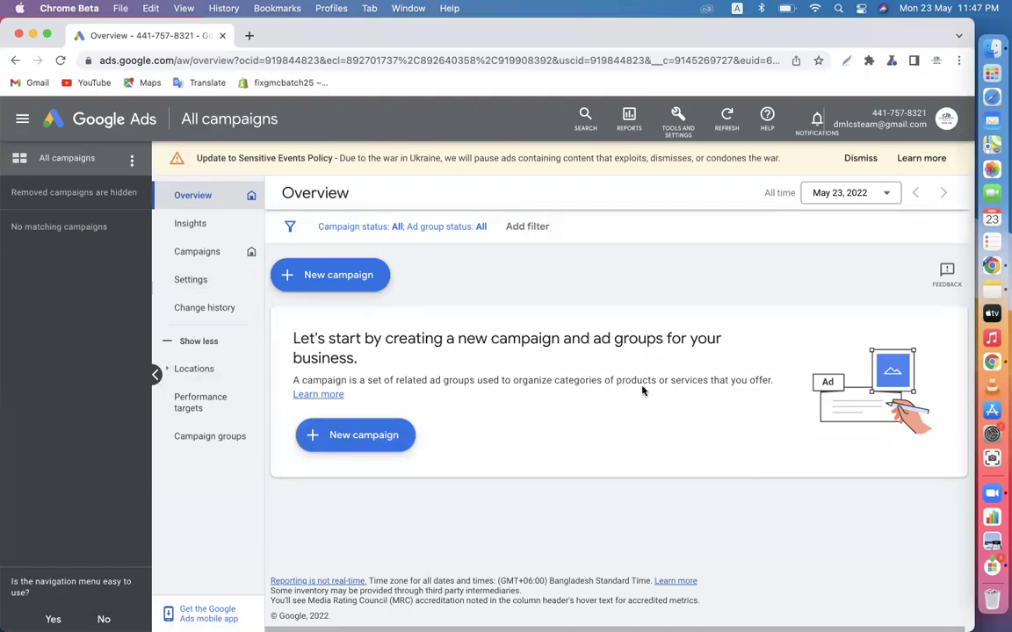
# Start a Lightshot capture of the Google Ads Overview page.
pyautogui.click(847, 61)
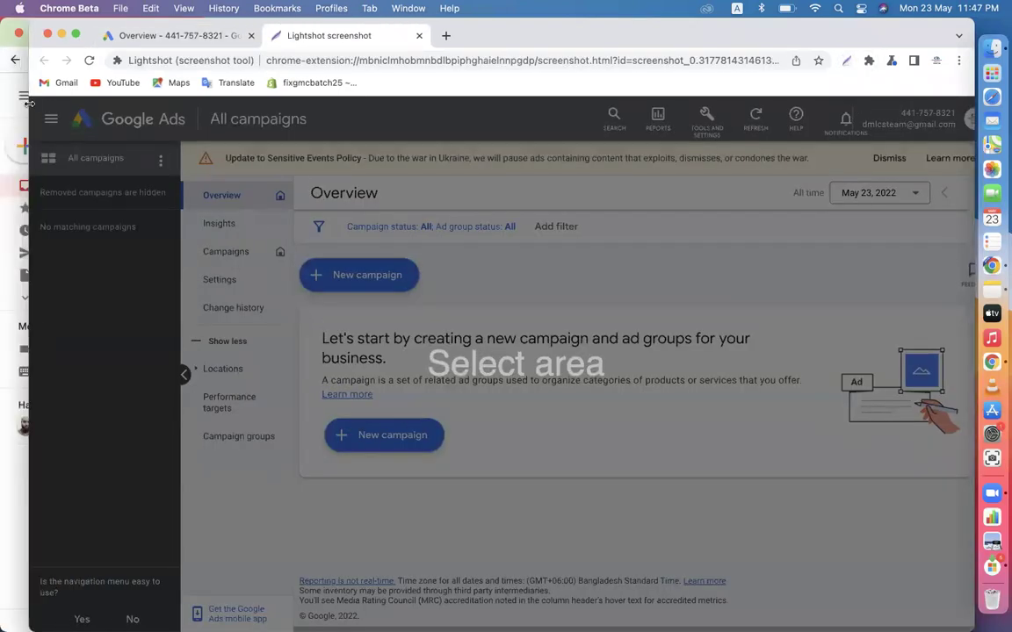
# Save the Overview capture as Screenshot (1).png, collapse the All campaigns panel, and open Campaigns.
pyautogui.moveTo(6, 103); pyautogui.dragTo(966, 582)
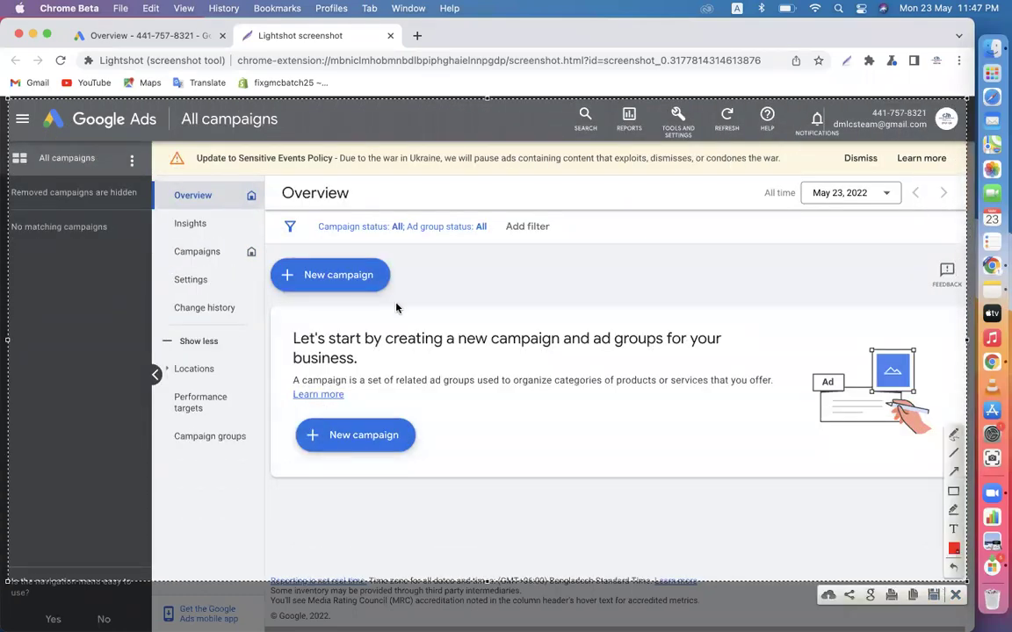
pyautogui.press('super+s')
pyautogui.click(562, 363)
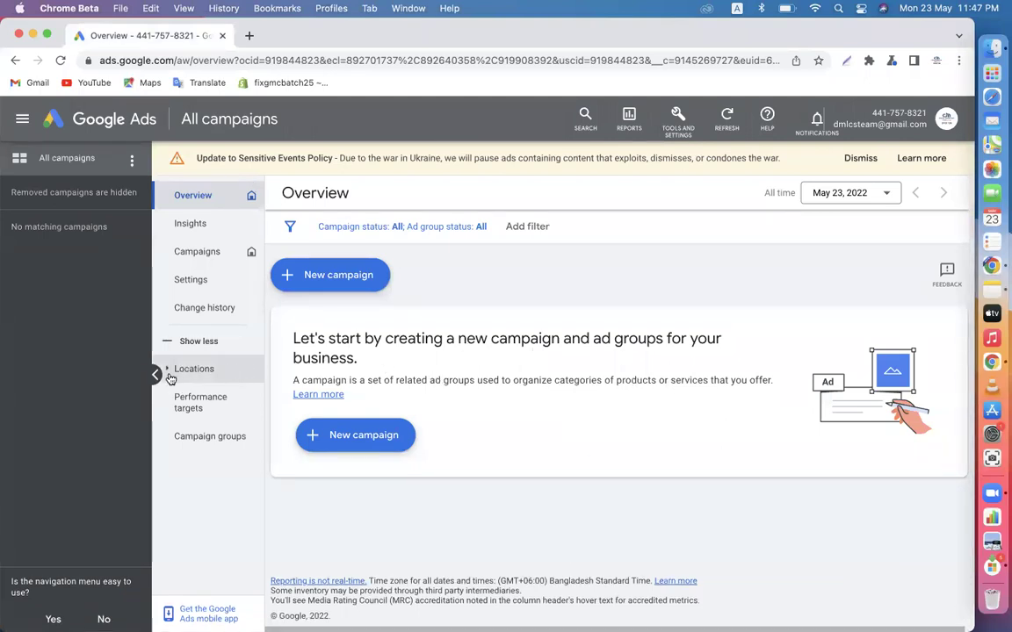
pyautogui.click(154, 375)
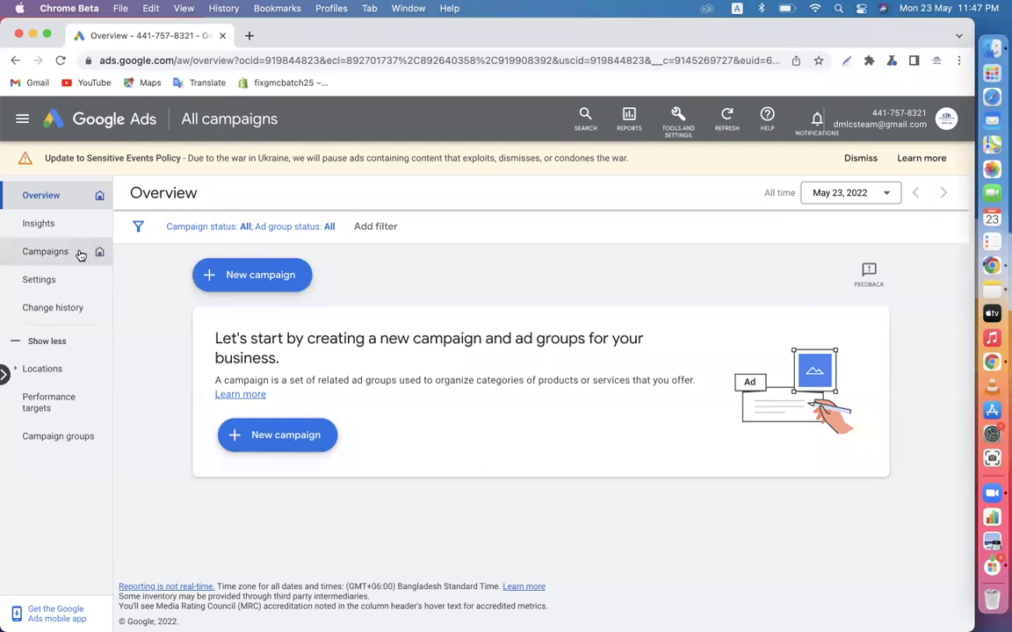
pyautogui.click(46, 253)
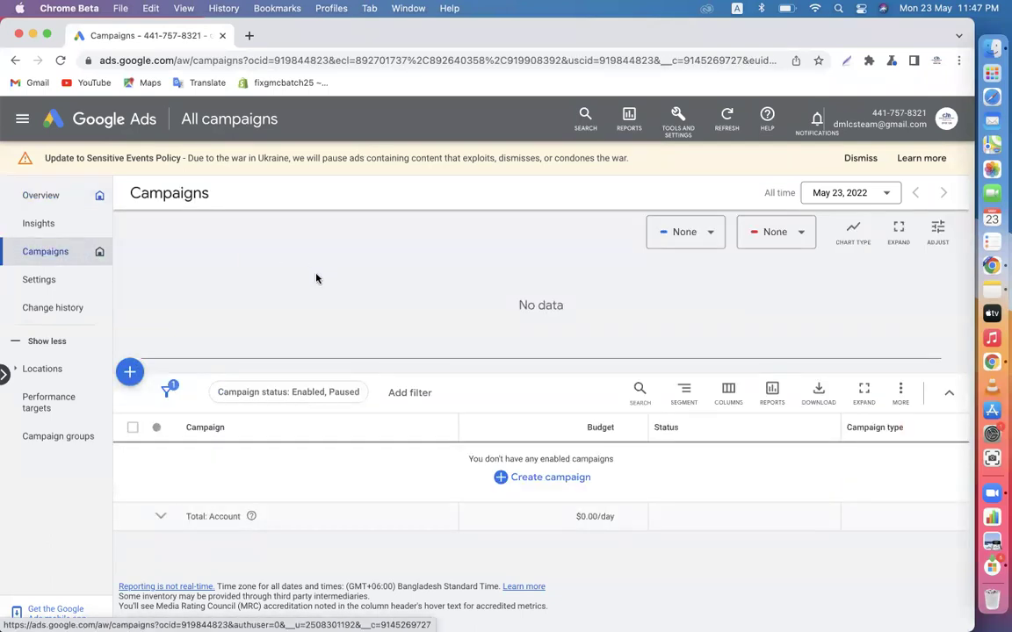
# Visit the Insights page, then go back to the account Overview.
pyautogui.click(52, 223)
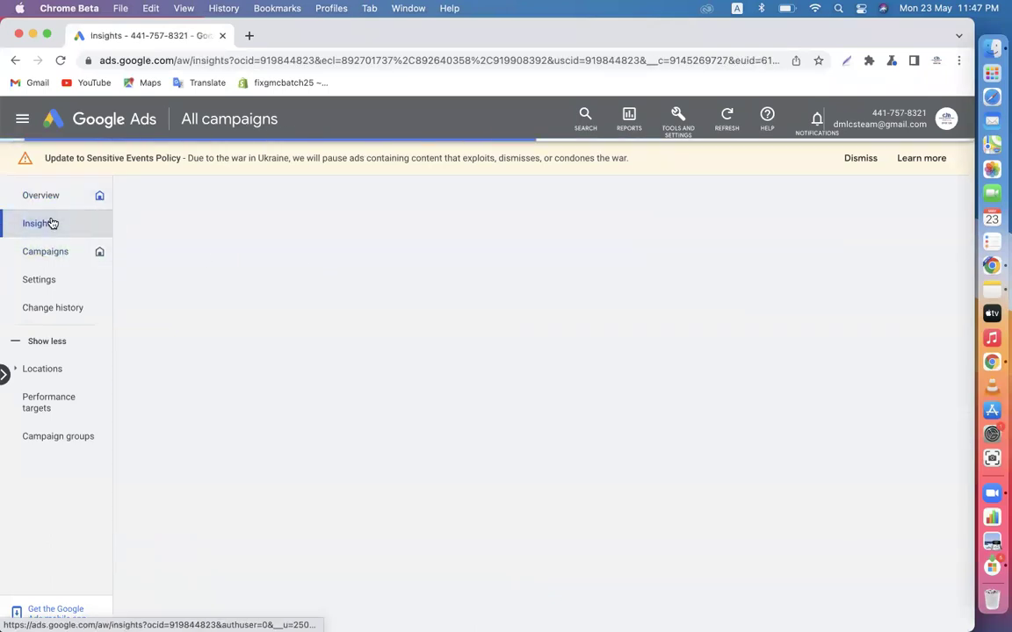
pyautogui.click(52, 202)
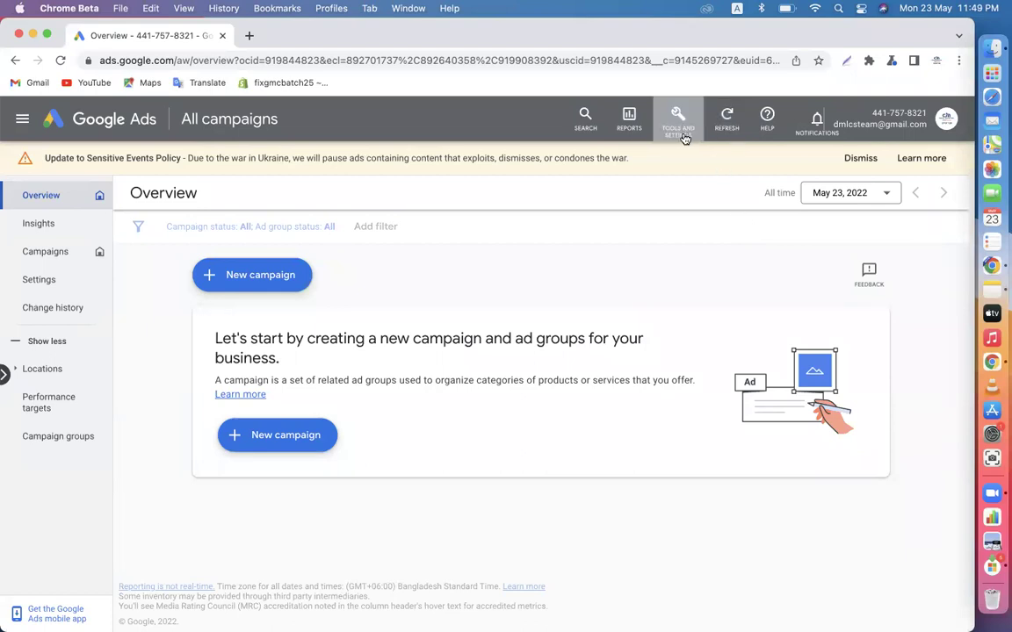
# Capture the top toolbar with red arrows at its features, close Lightshot, and open Tools and Settings.
pyautogui.click(847, 61)
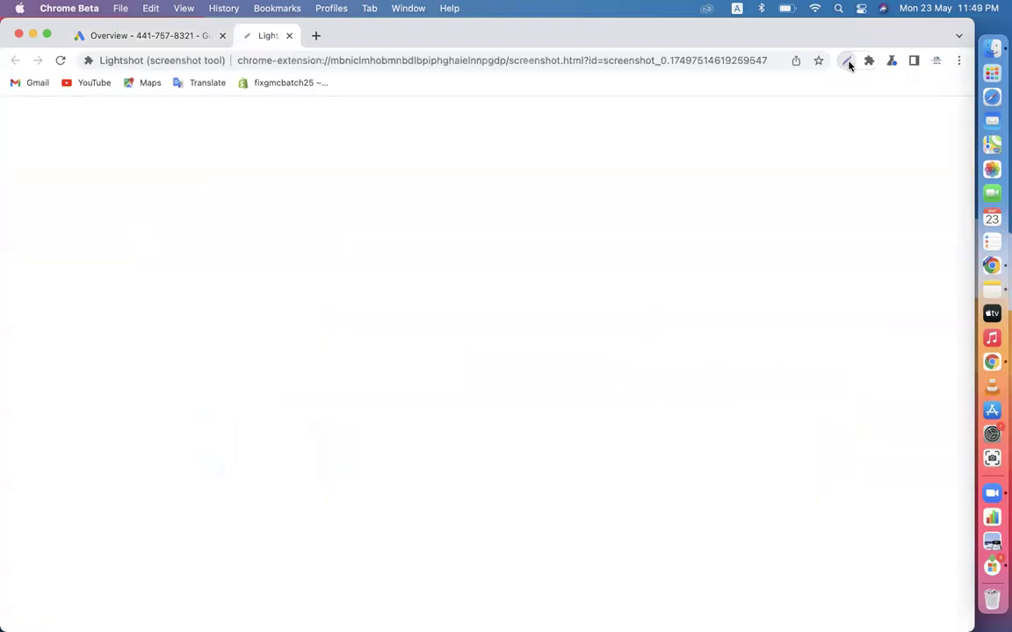
pyautogui.moveTo(372, 107)
pyautogui.mouseDown()
pyautogui.moveTo(855, 108)
pyautogui.moveTo(970, 257)
pyautogui.mouseUp()
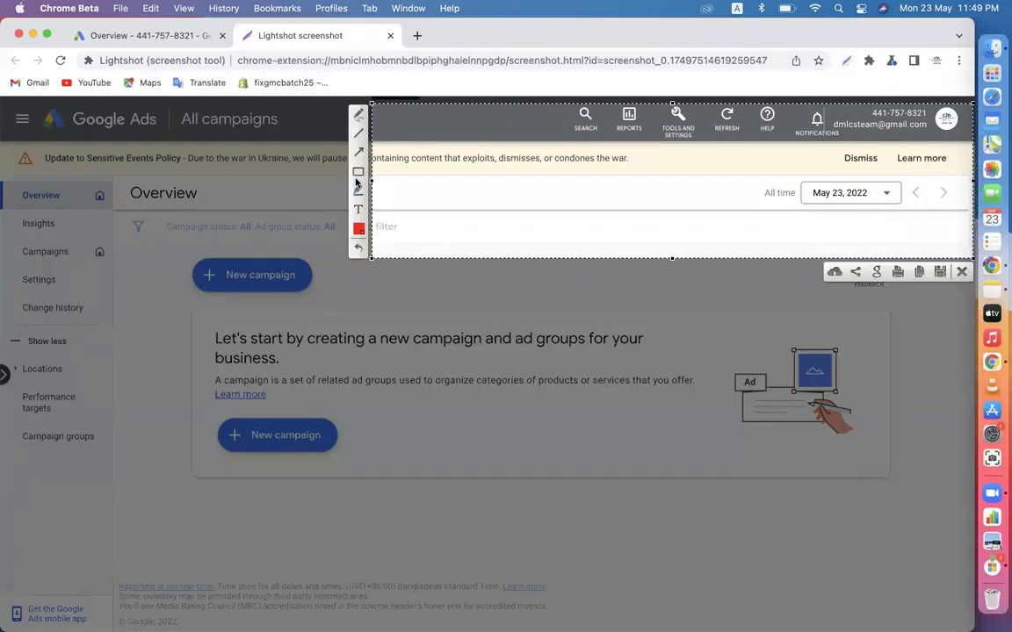
pyautogui.click(359, 151)
pyautogui.moveTo(528, 167); pyautogui.dragTo(560, 130)
pyautogui.moveTo(603, 158)
pyautogui.mouseDown()
pyautogui.moveTo(621, 142)
pyautogui.moveTo(659, 139)
pyautogui.moveTo(799, 148)
pyautogui.mouseUp()
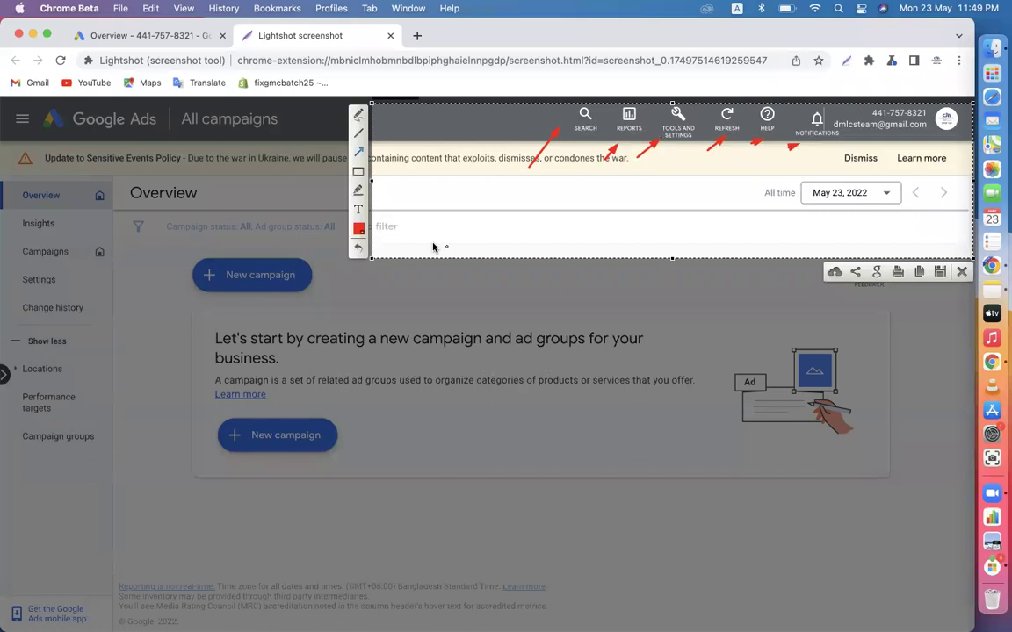
pyautogui.press('super+c')
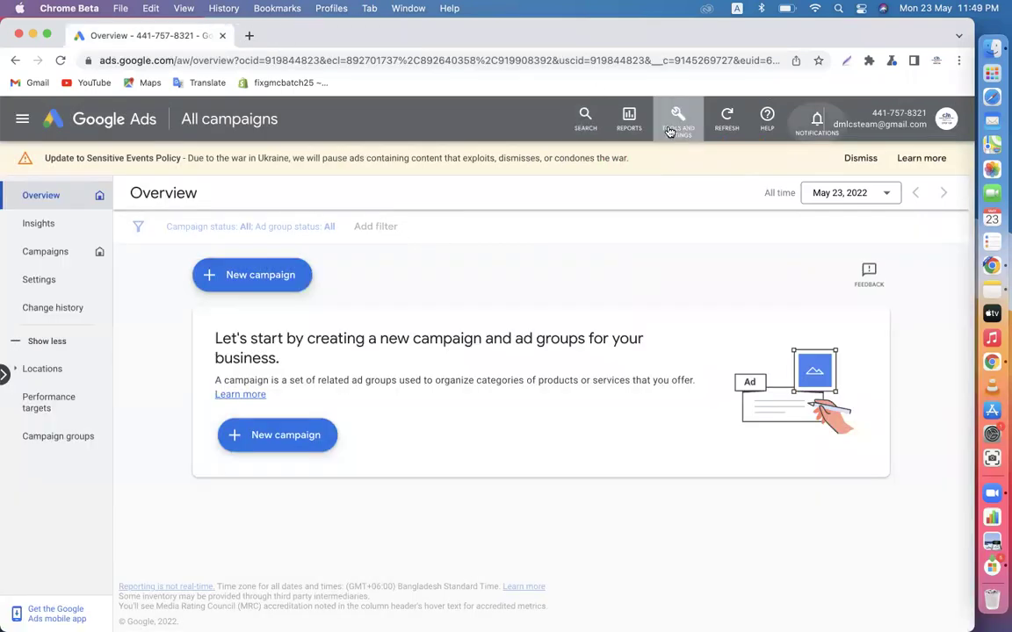
pyautogui.click(677, 124)
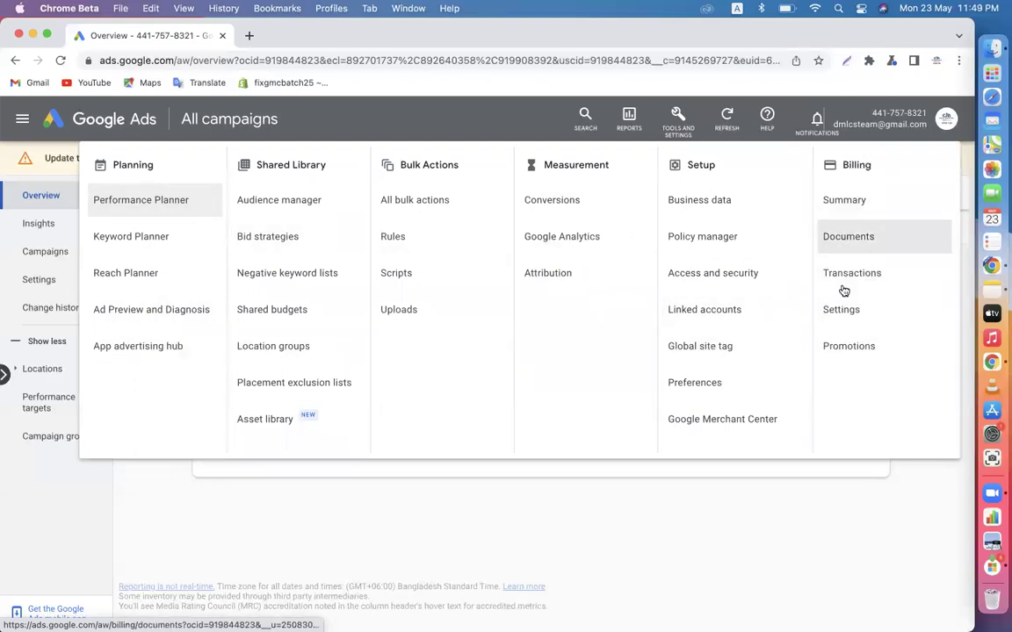
# Capture the tools menu and draw red arrows down the Planning, Shared Library, Bulk Actions, Measurement, Setup and Billing columns.
pyautogui.click(846, 60)
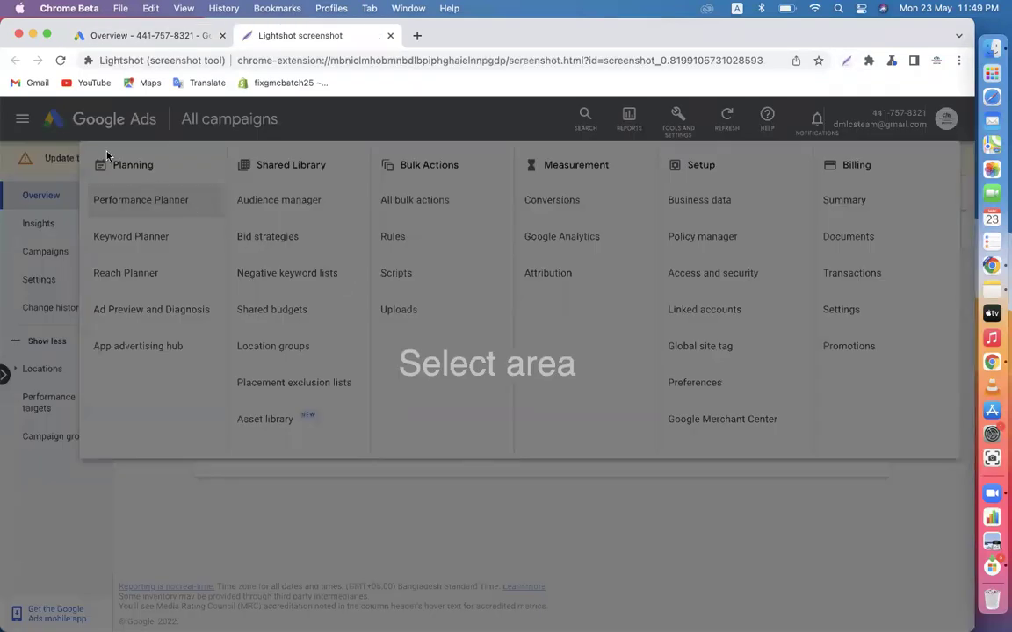
pyautogui.moveTo(85, 146); pyautogui.dragTo(953, 455)
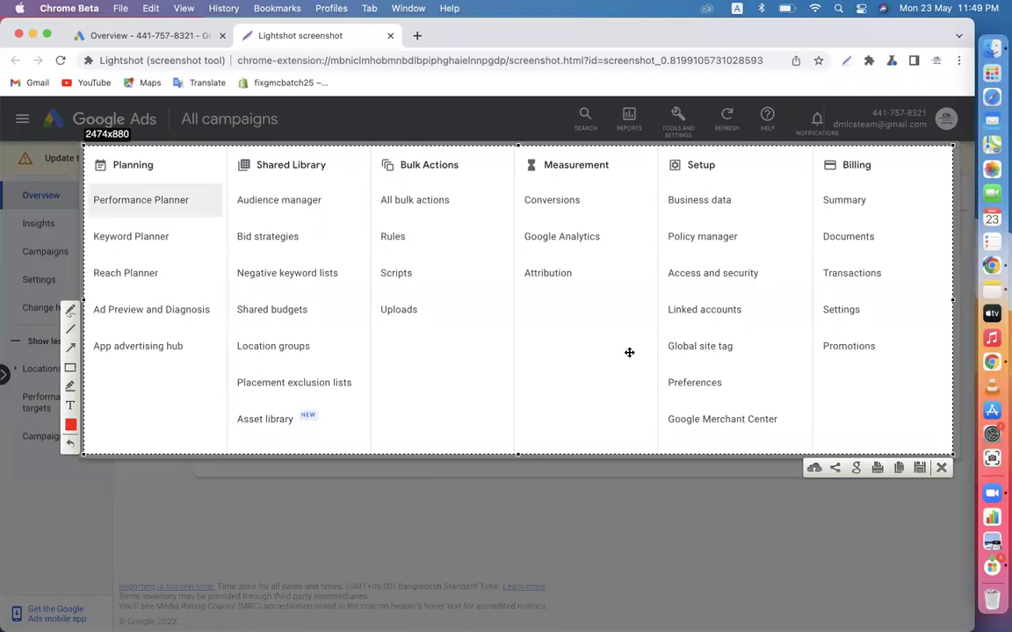
pyautogui.click(71, 349)
pyautogui.moveTo(887, 165)
pyautogui.mouseDown()
pyautogui.moveTo(907, 283)
pyautogui.moveTo(898, 382)
pyautogui.moveTo(890, 380)
pyautogui.mouseUp()
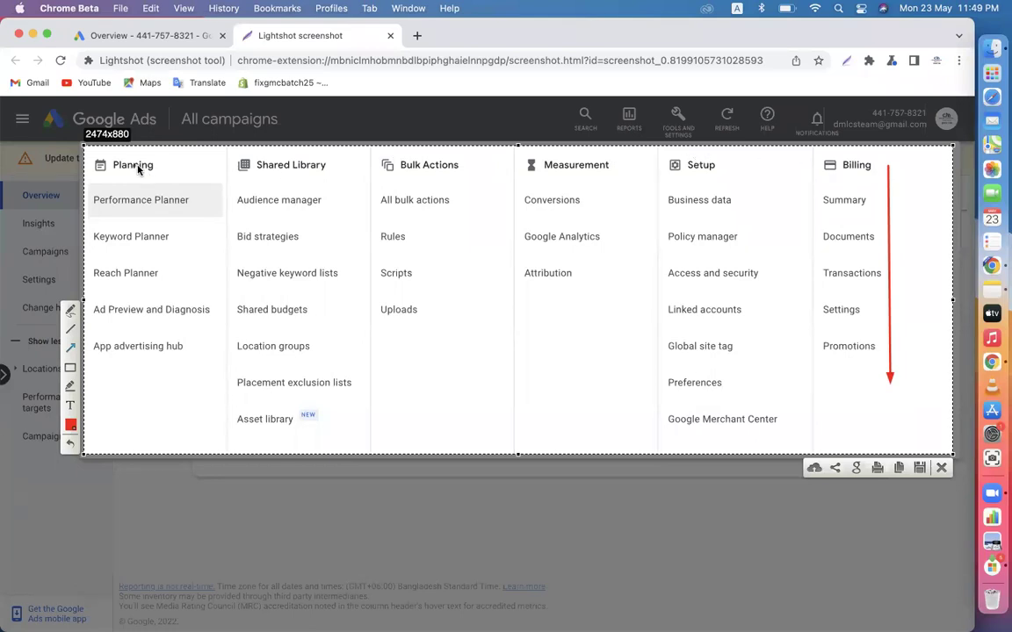
pyautogui.moveTo(215, 156); pyautogui.dragTo(212, 170)
pyautogui.moveTo(344, 173); pyautogui.dragTo(344, 347)
pyautogui.moveTo(457, 164)
pyautogui.mouseDown()
pyautogui.moveTo(470, 165)
pyautogui.moveTo(470, 321)
pyautogui.mouseUp()
pyautogui.moveTo(605, 165)
pyautogui.mouseDown()
pyautogui.moveTo(616, 165)
pyautogui.moveTo(625, 297)
pyautogui.mouseUp()
pyautogui.moveTo(736, 169); pyautogui.dragTo(787, 350)
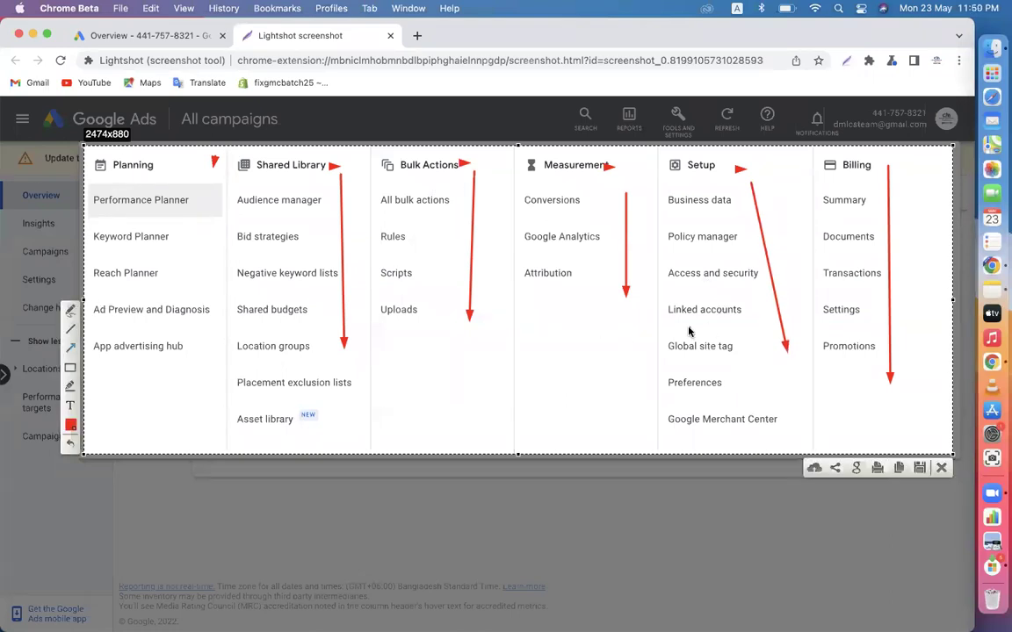
pyautogui.click(940, 466)
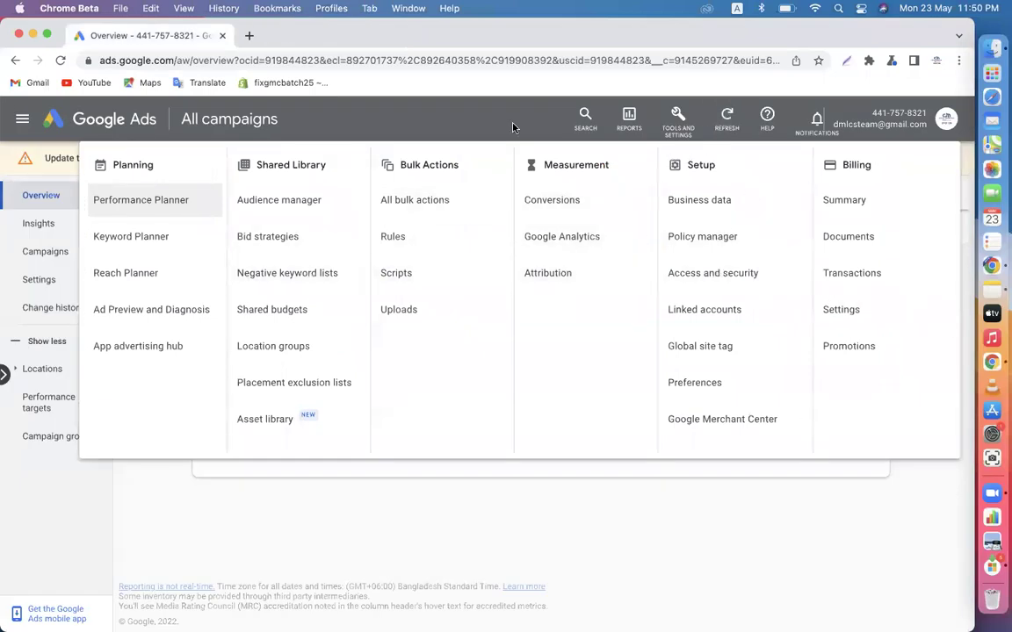
# Recapture the Setup column, arrow its heading, box Preferences, then open the Preferences page.
pyautogui.click(680, 118)
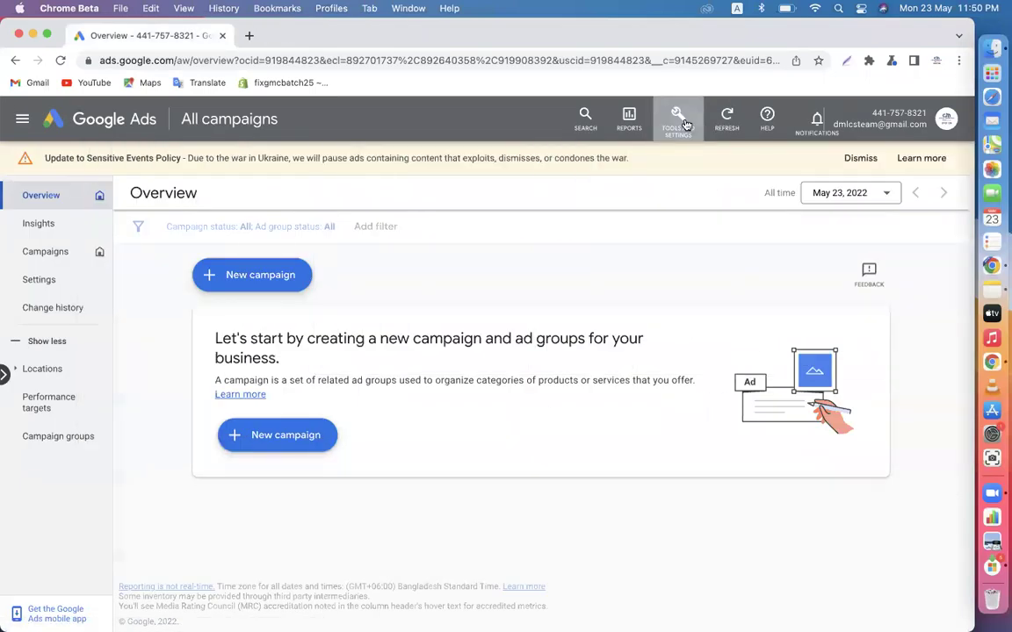
pyautogui.click(686, 124)
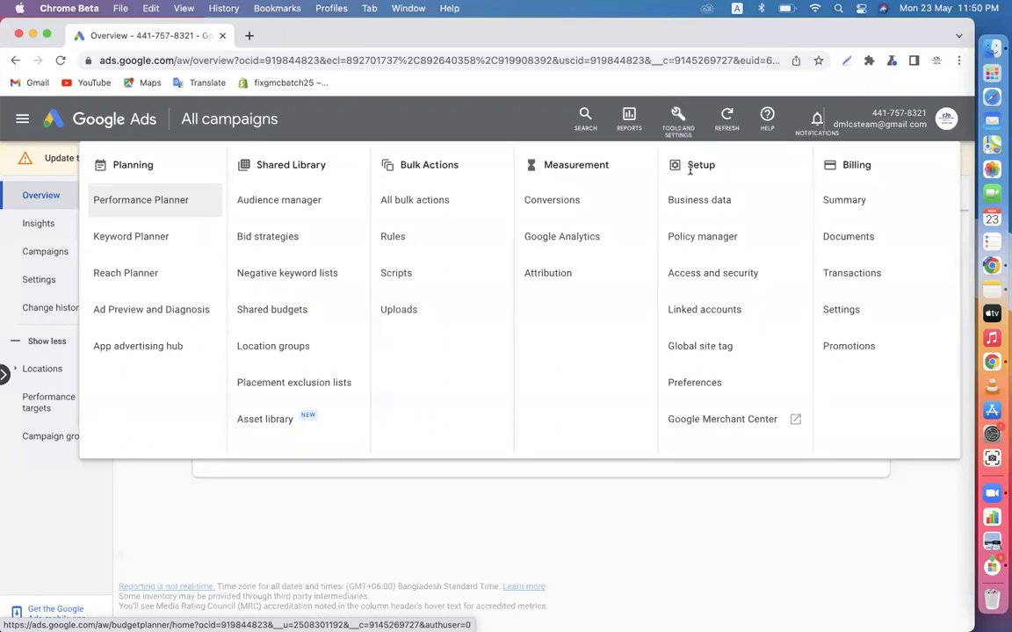
pyautogui.click(846, 59)
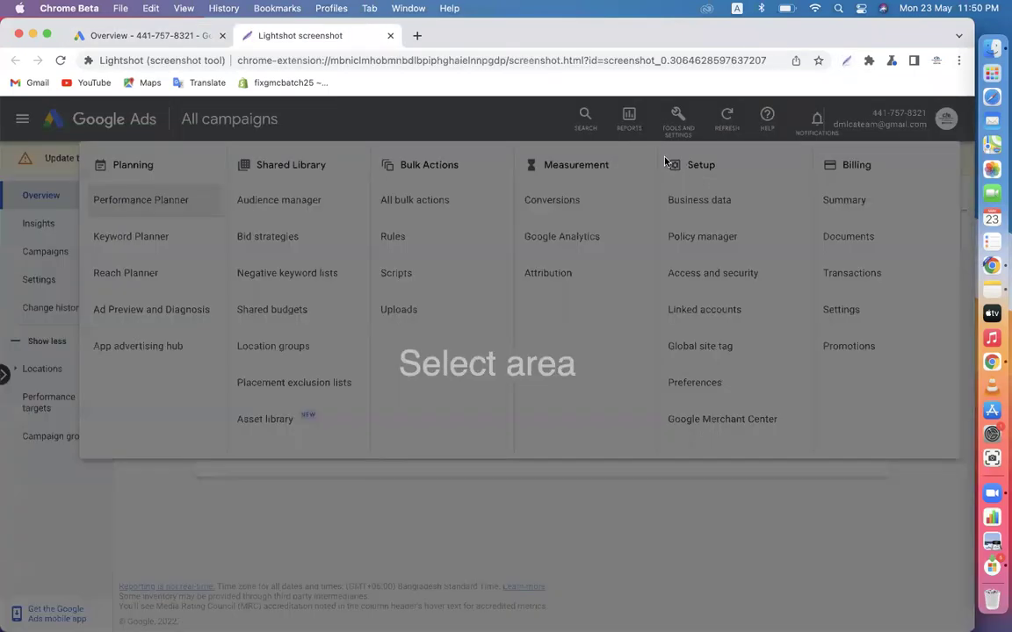
pyautogui.moveTo(654, 153); pyautogui.dragTo(803, 479)
pyautogui.click(816, 372)
pyautogui.moveTo(771, 241); pyautogui.dragTo(705, 179)
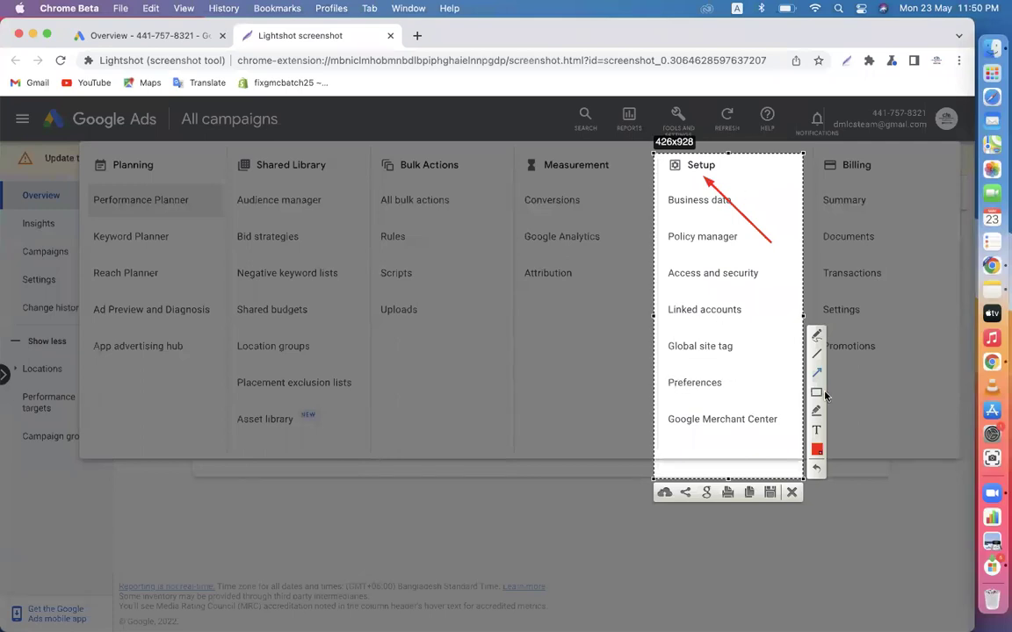
pyautogui.moveTo(663, 365); pyautogui.dragTo(759, 402)
pyautogui.click(793, 552)
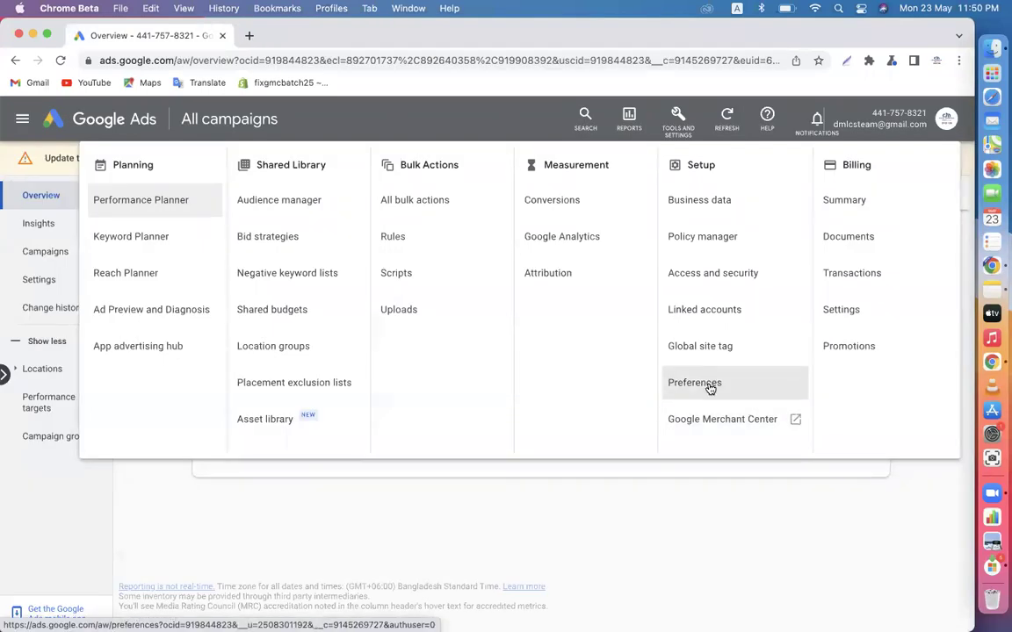
pyautogui.click(710, 389)
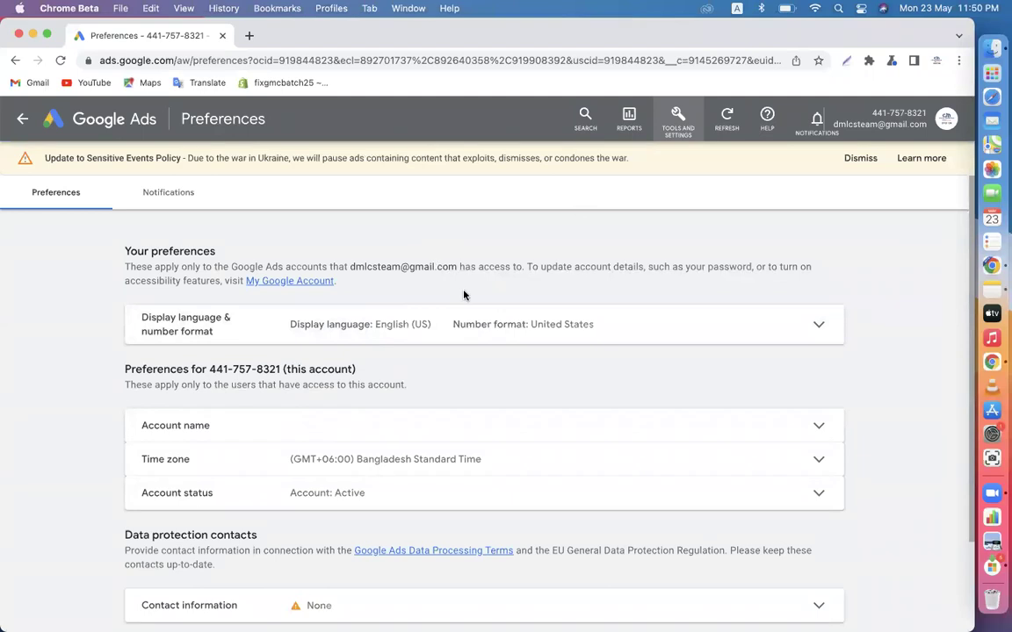
# Change the account name in Preferences to 'DM Batch-26' and save it.
pyautogui.scroll(-3, 542, 378)
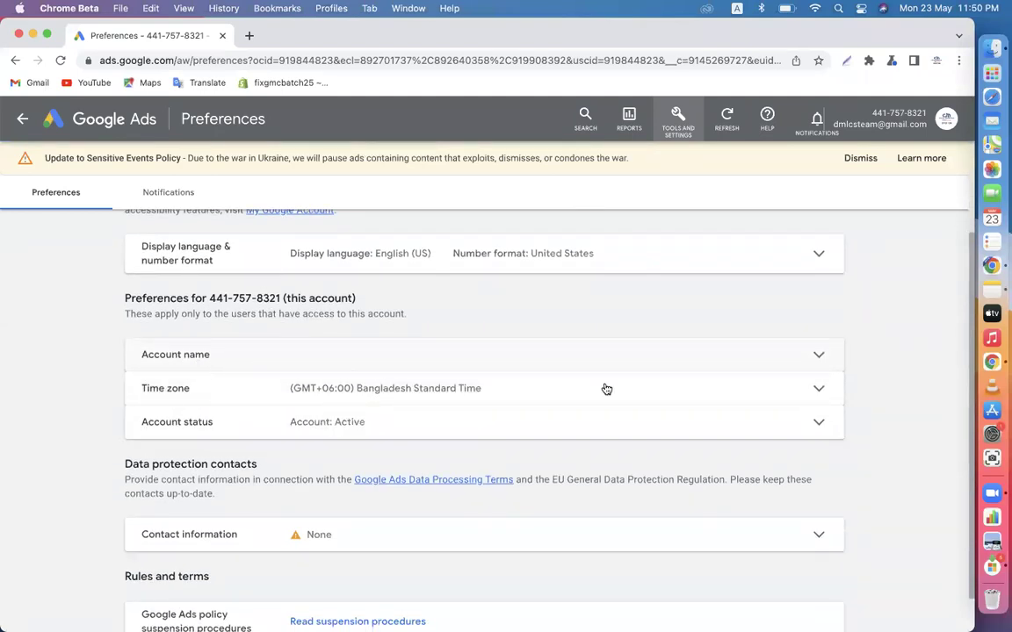
pyautogui.click(825, 356)
pyautogui.click(291, 380)
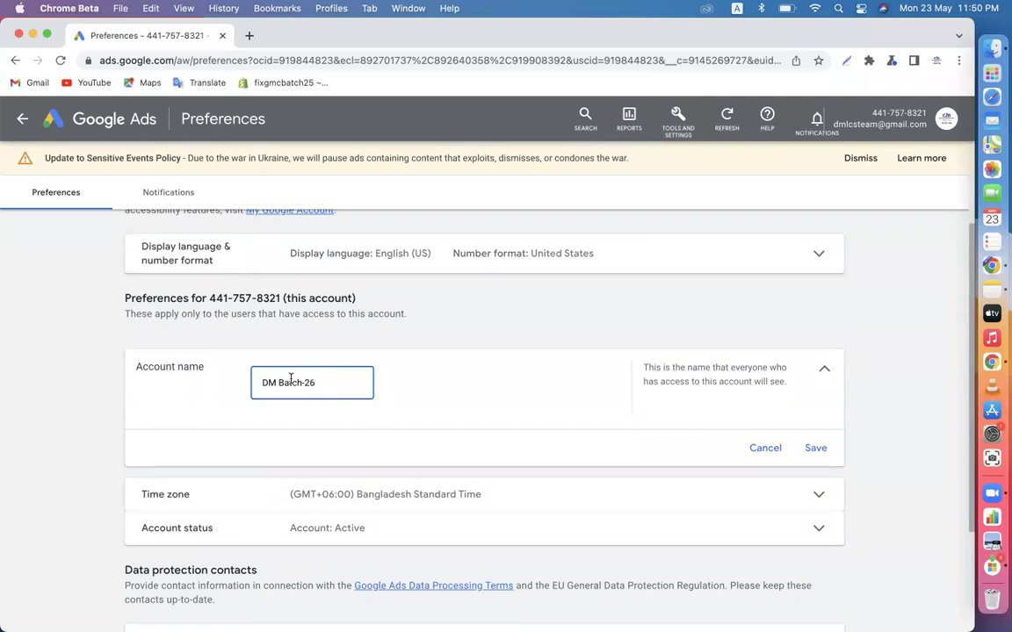
pyautogui.click(802, 448)
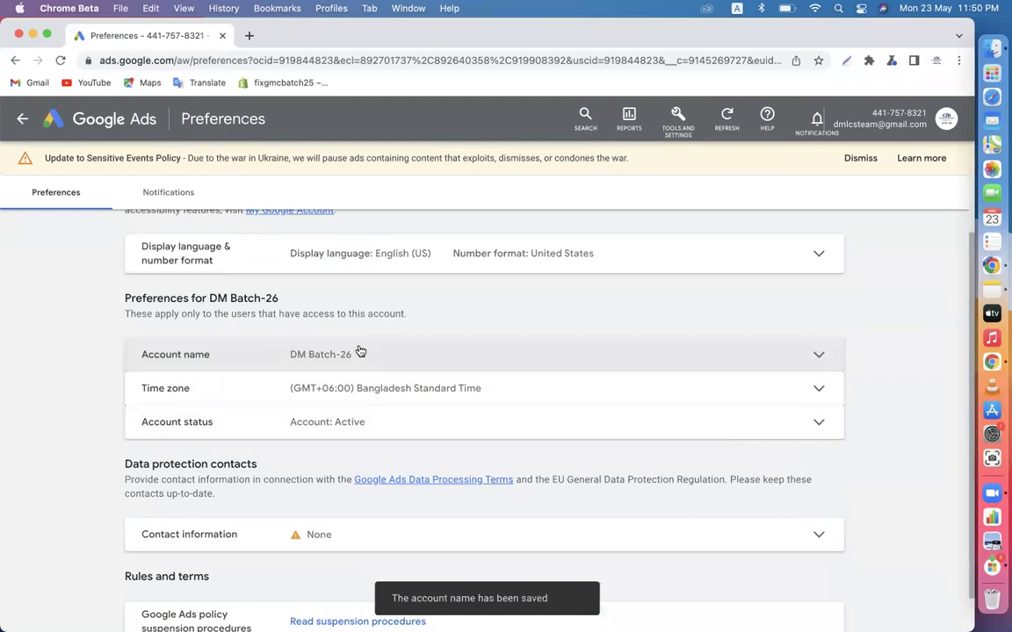
pyautogui.scroll(-2, 495, 362)
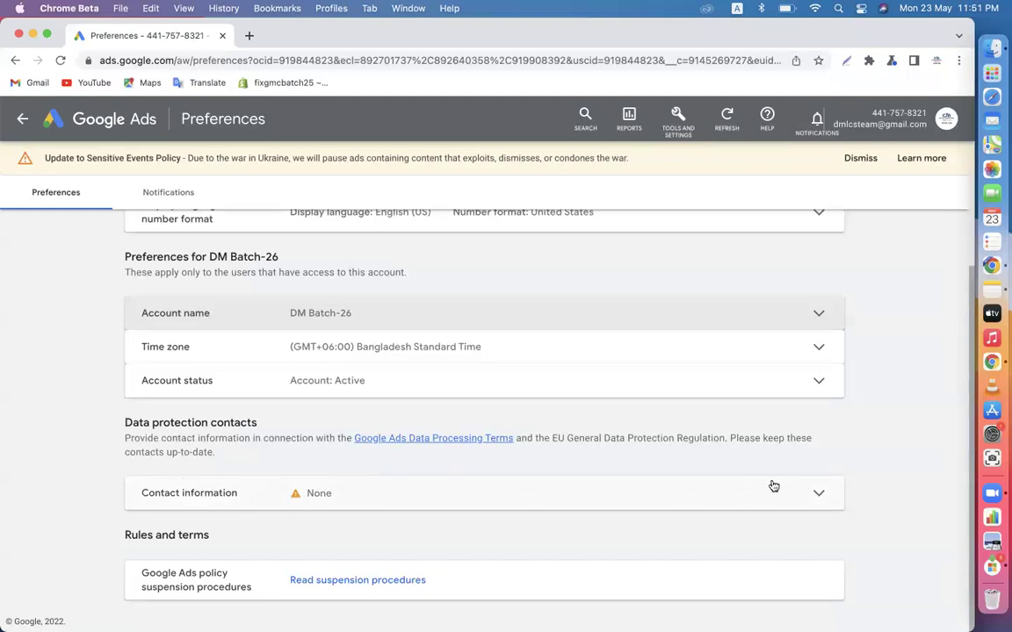
# Expand the contact information settings and enter the primary contact's name and e-mail address.
pyautogui.click(818, 495)
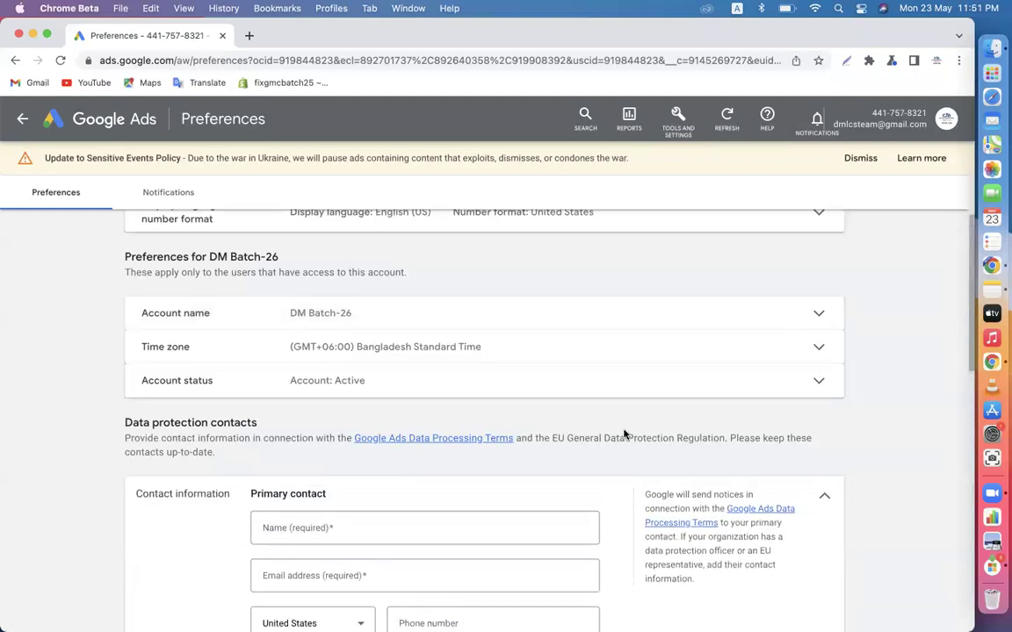
pyautogui.scroll(-5, 626, 434)
pyautogui.click(288, 332)
pyautogui.write('MO')
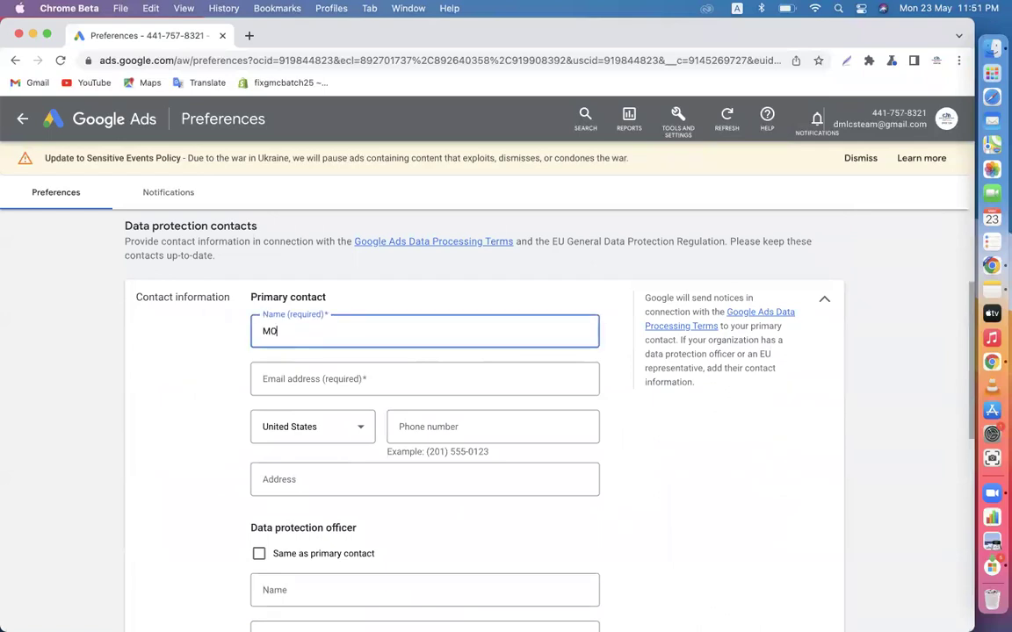
pyautogui.press('BackSpace')
pyautogui.click(314, 379)
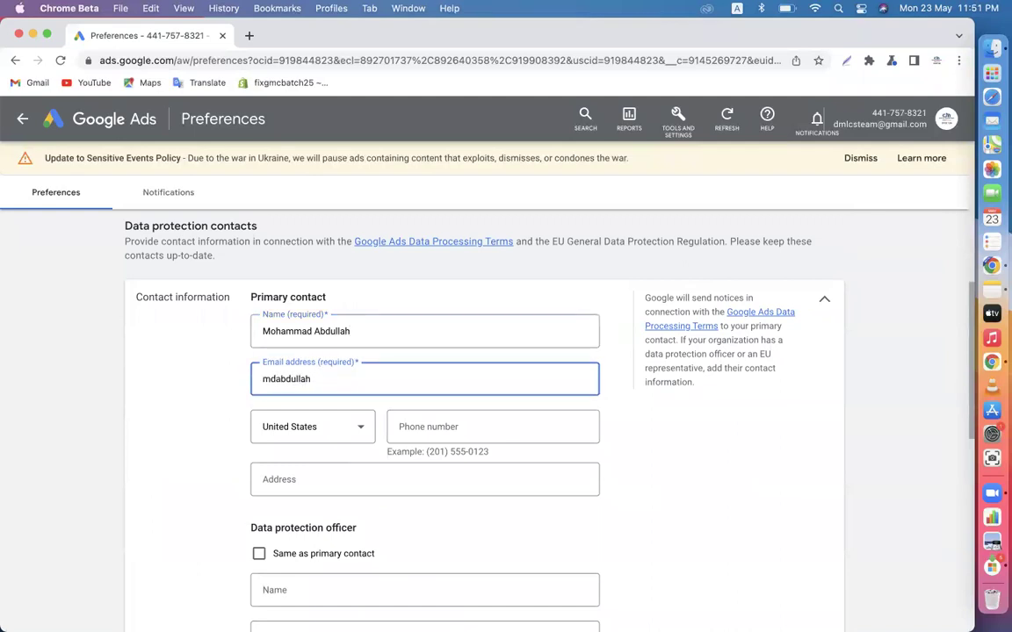
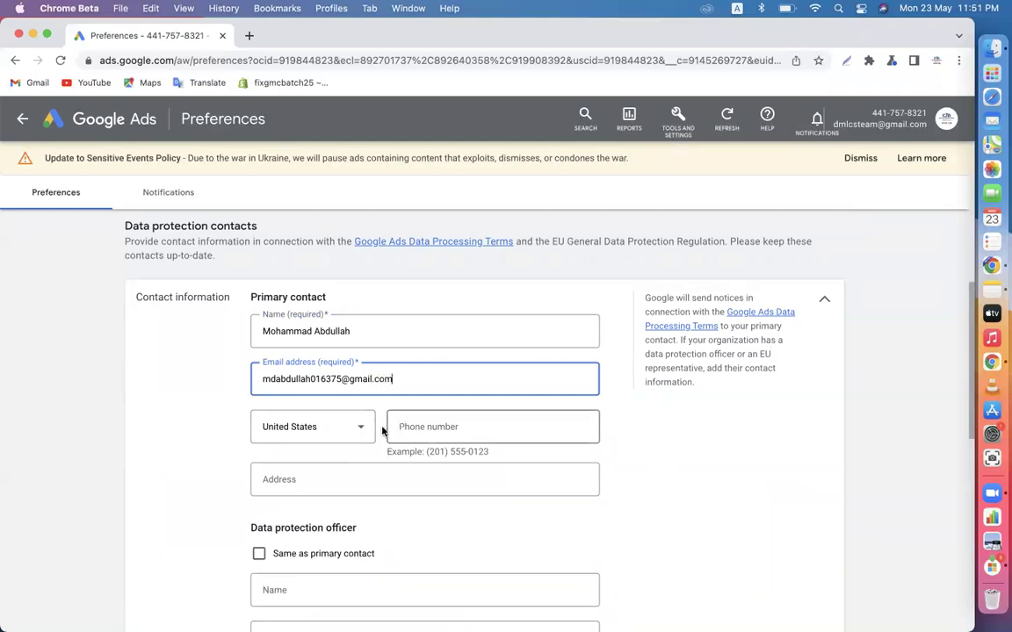
# Set the contact's phone country to Bangladesh, enter the phone number and fill in the address.
pyautogui.click(355, 429)
pyautogui.scroll(15, 343, 317)
pyautogui.scroll(20, 344, 317)
pyautogui.scroll(20, 342, 316)
pyautogui.scroll(-4, 343, 316)
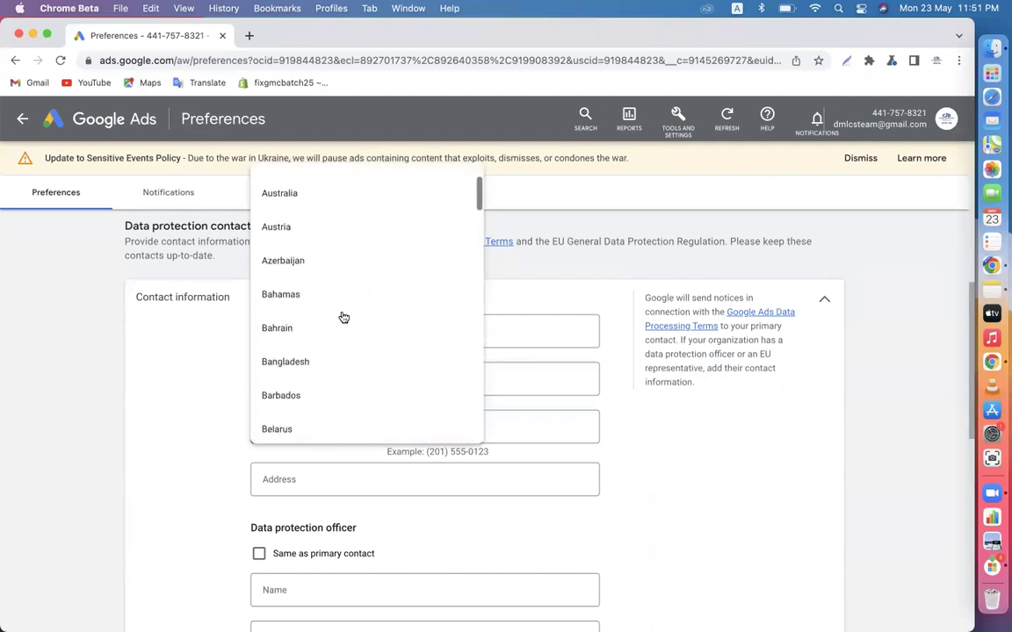
pyautogui.click(314, 353)
pyautogui.click(443, 426)
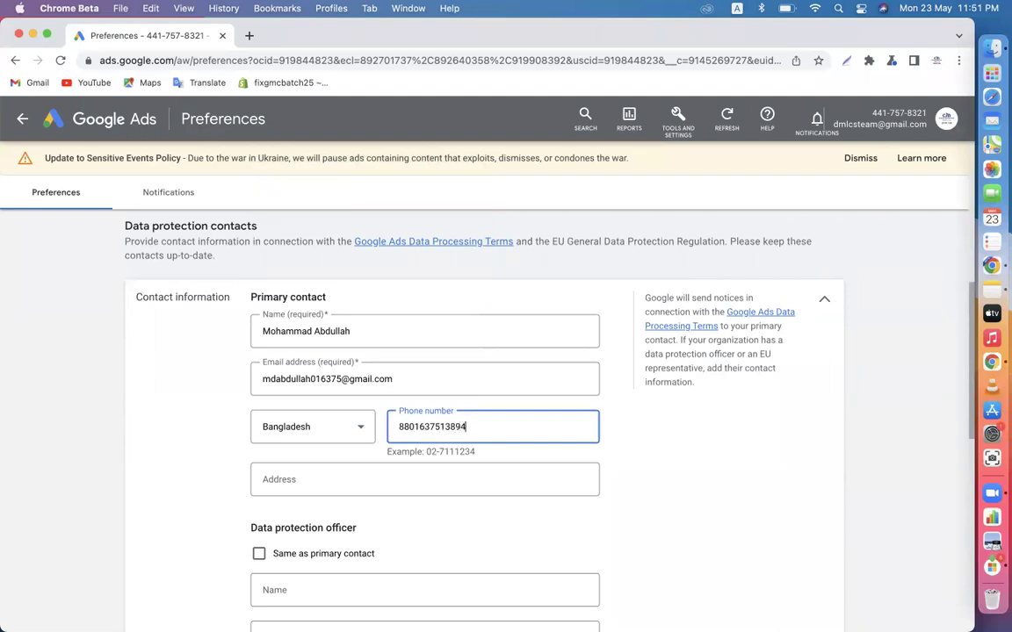
pyautogui.click(324, 472)
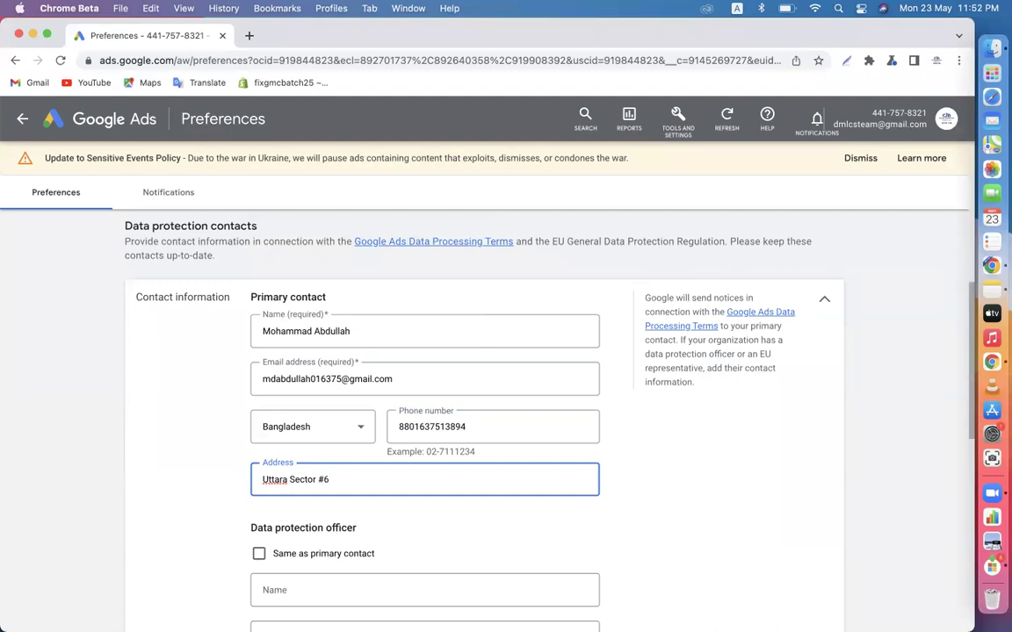
# Make the primary contact the data protection officer, save, and return to the campaigns overview.
pyautogui.scroll(-1, 355, 467)
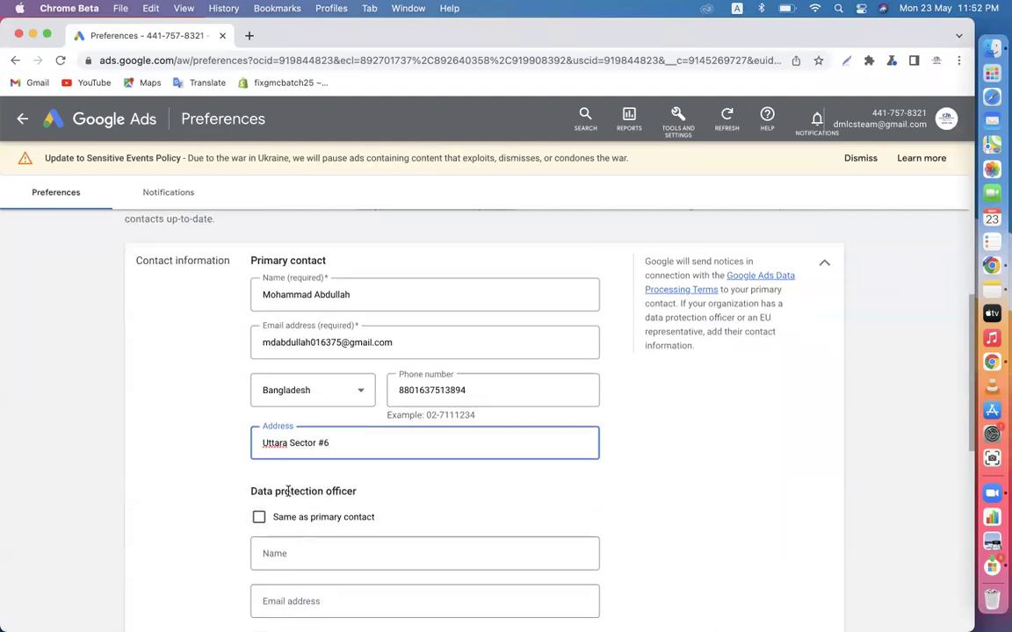
pyautogui.scroll(-5, 345, 375)
pyautogui.scroll(3, 296, 298)
pyautogui.click(258, 274)
pyautogui.scroll(-3, 366, 369)
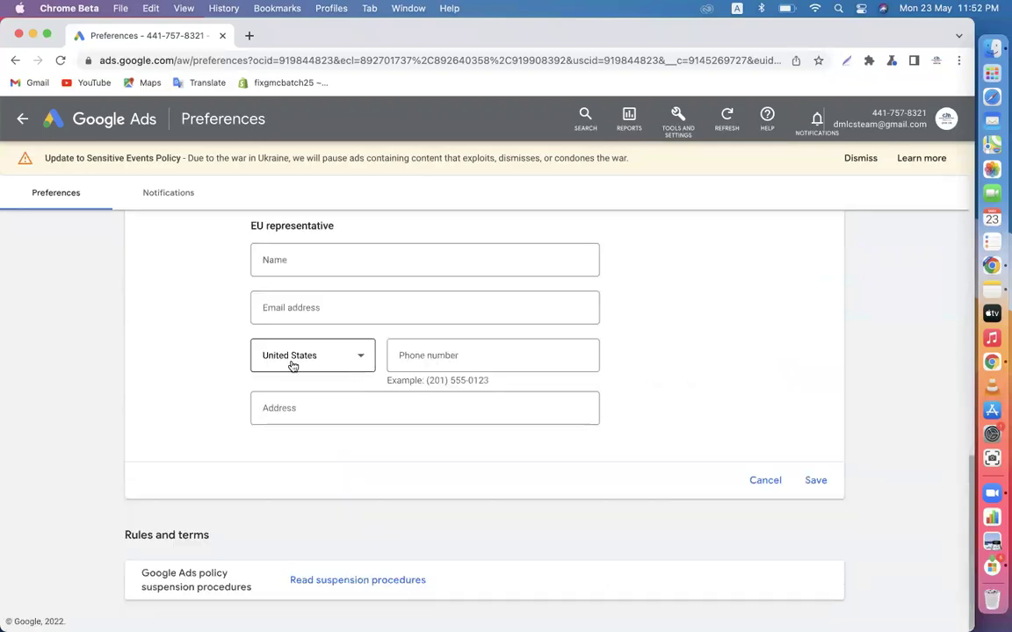
pyautogui.click(814, 480)
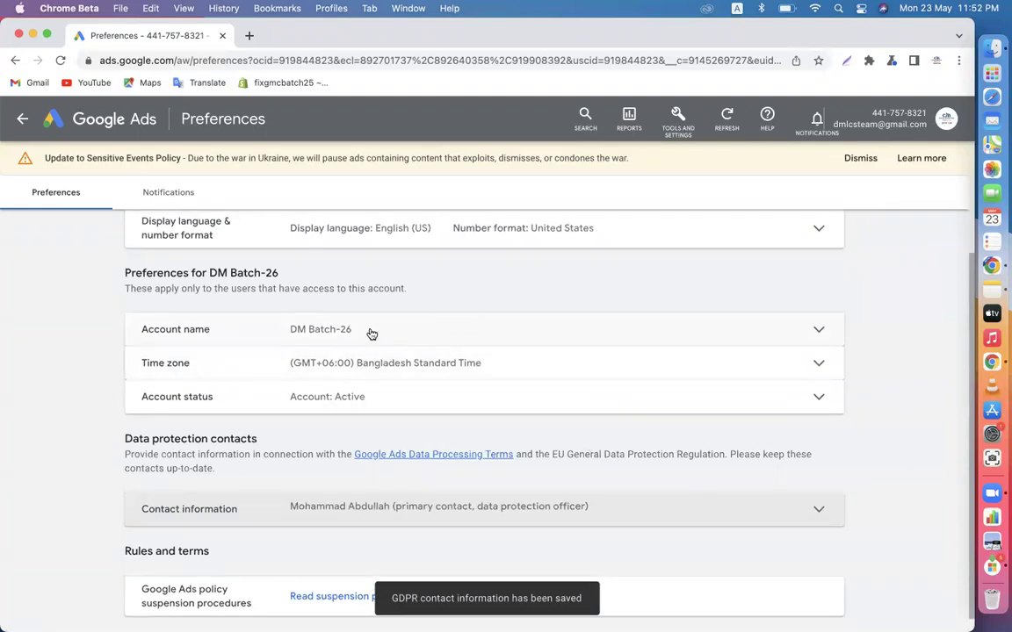
pyautogui.click(125, 120)
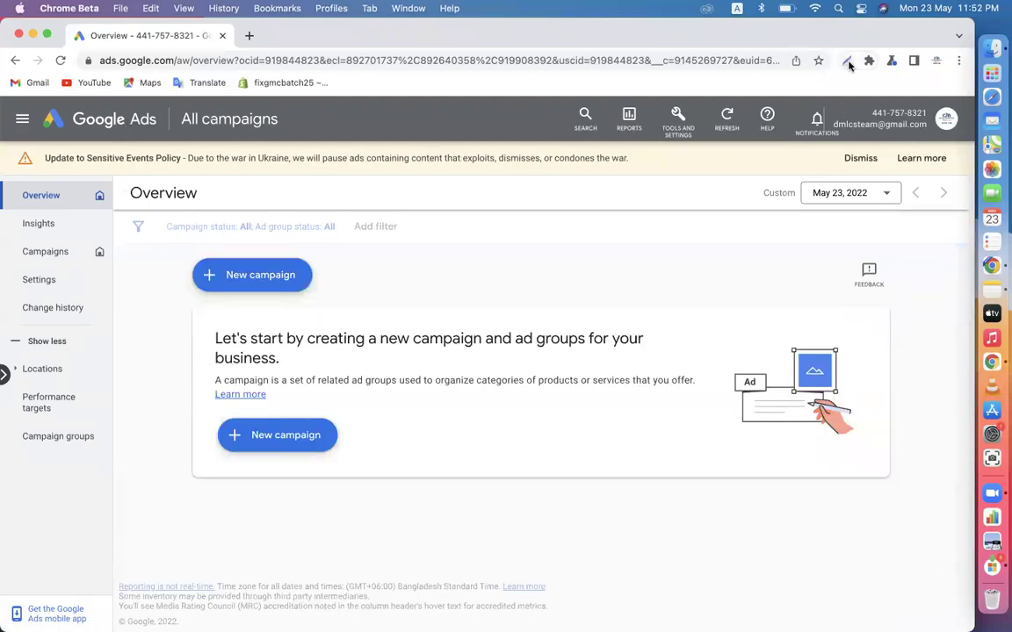
# Capture a Lightshot screenshot of the account details area, annotated with a red arrow.
pyautogui.click(846, 62)
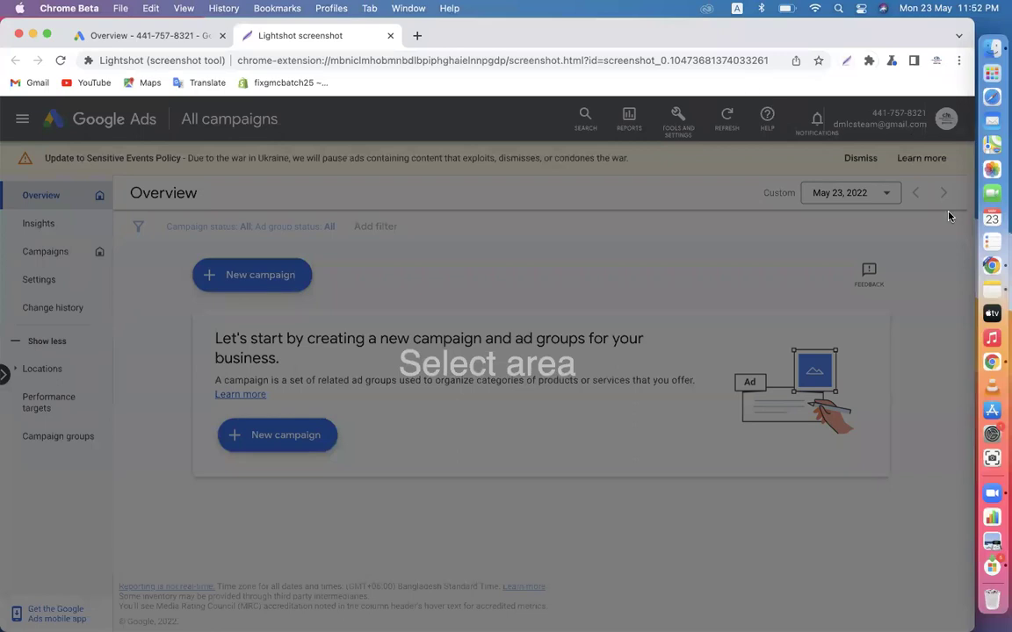
pyautogui.moveTo(749, 115); pyautogui.dragTo(972, 339)
pyautogui.moveTo(838, 222)
pyautogui.mouseDown()
pyautogui.moveTo(933, 158)
pyautogui.moveTo(945, 122)
pyautogui.mouseUp()
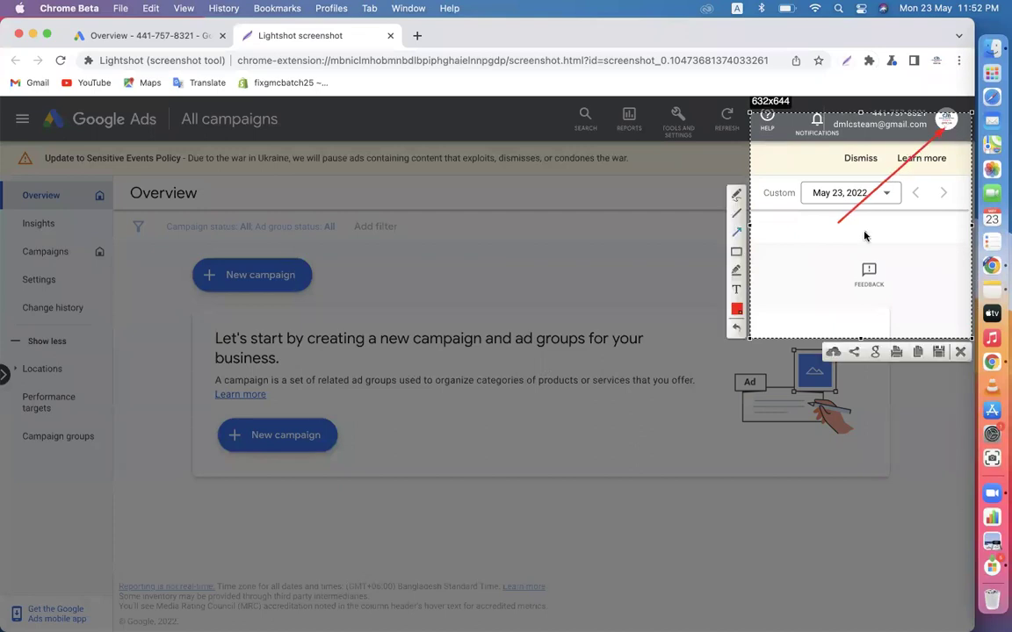
pyautogui.click(961, 353)
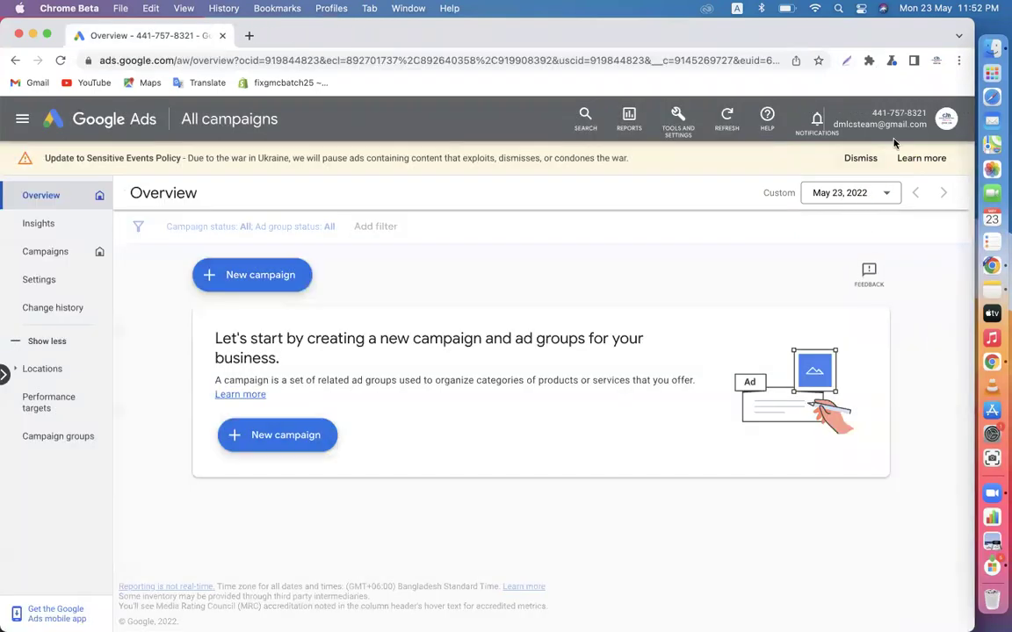
# Reload the overview, then choose Create new Google Ads account from the accounts list and confirm.
pyautogui.click(945, 123)
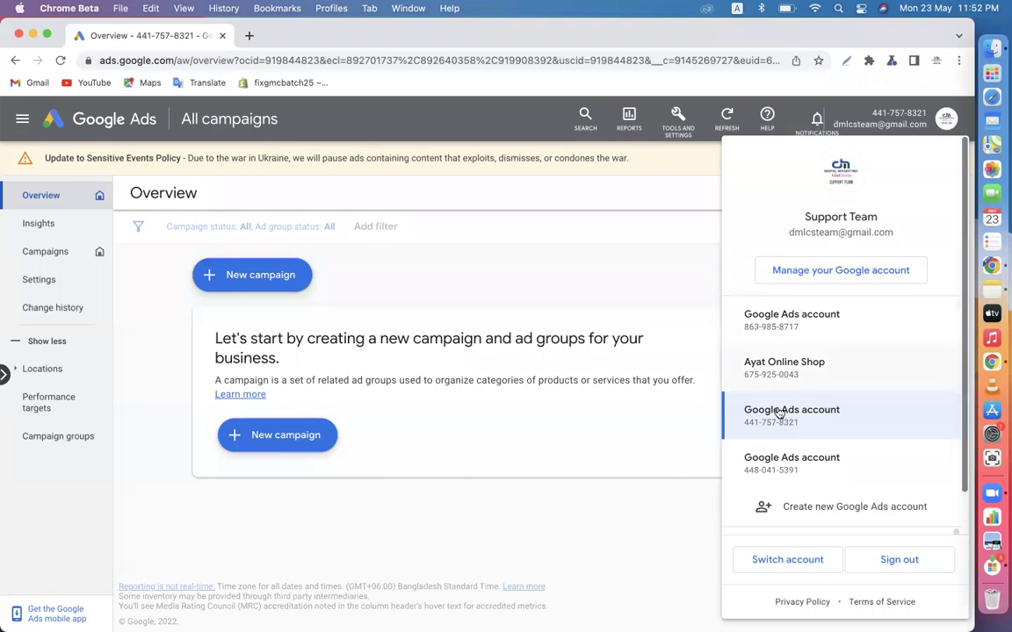
pyautogui.click(442, 258)
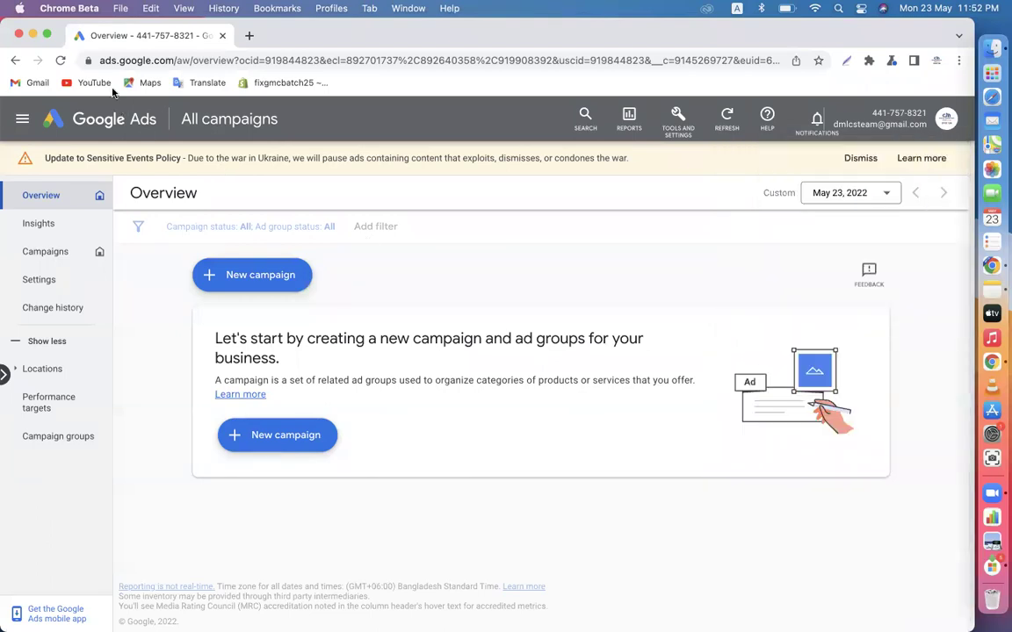
pyautogui.click(61, 60)
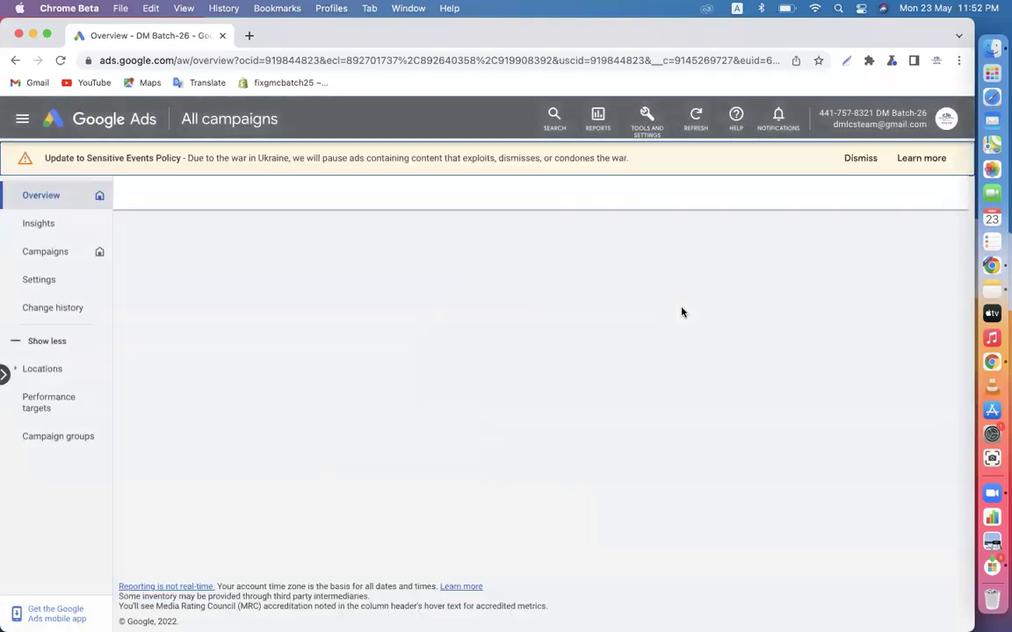
pyautogui.click(945, 118)
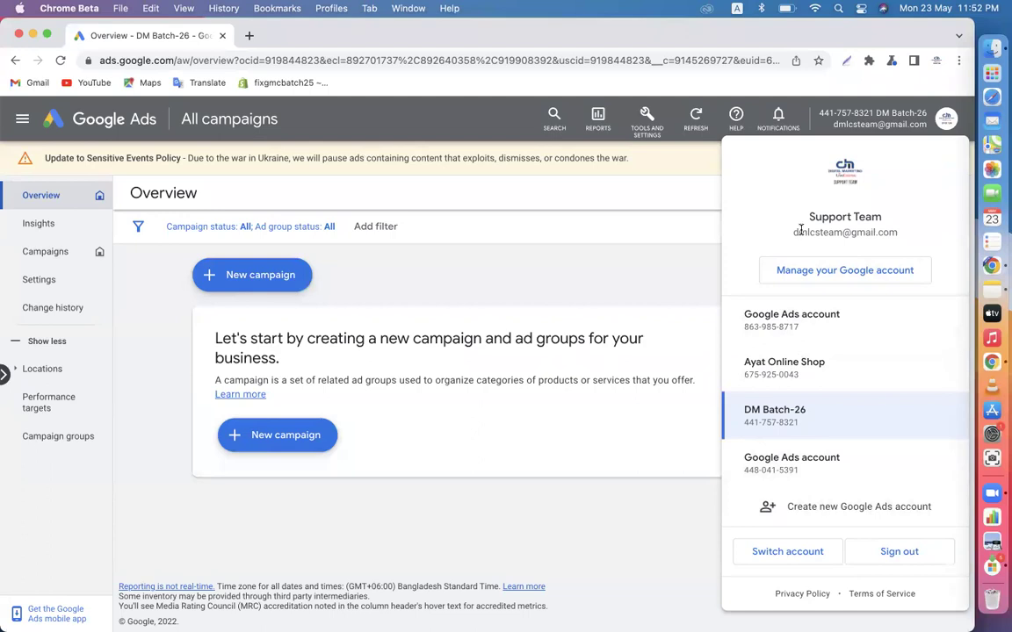
pyautogui.click(828, 517)
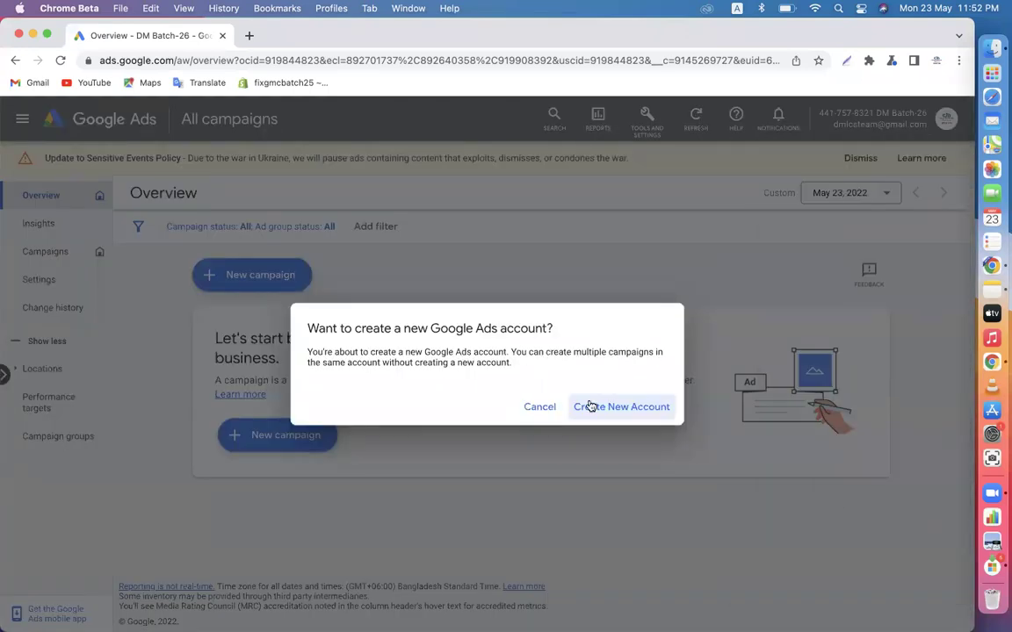
pyautogui.click(617, 409)
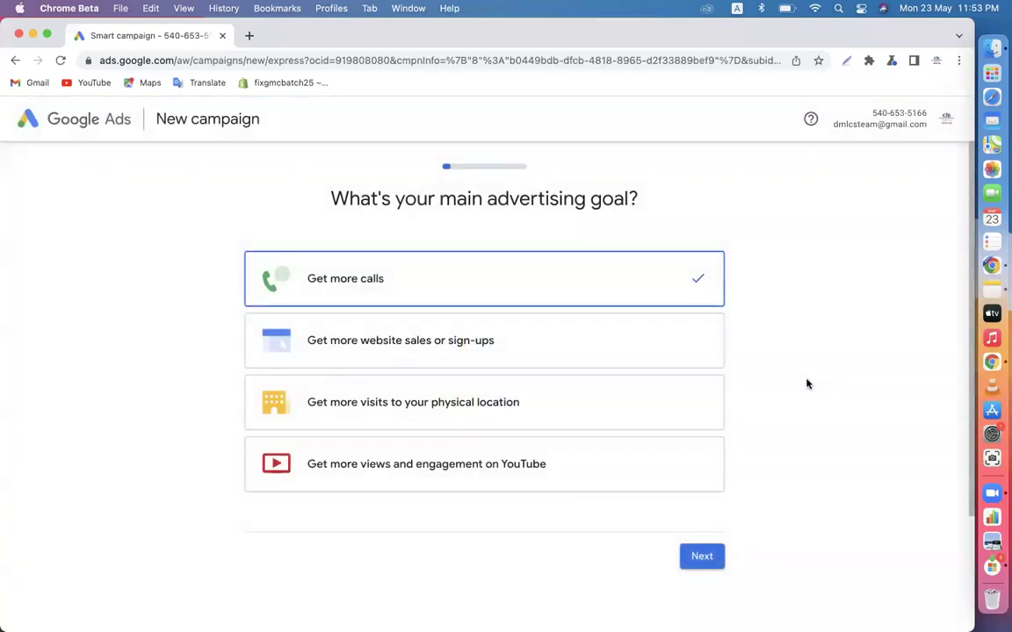
# Switch to Expert Mode, create the account without a campaign, opt in to performance tips and submit.
pyautogui.scroll(-3, 806, 384)
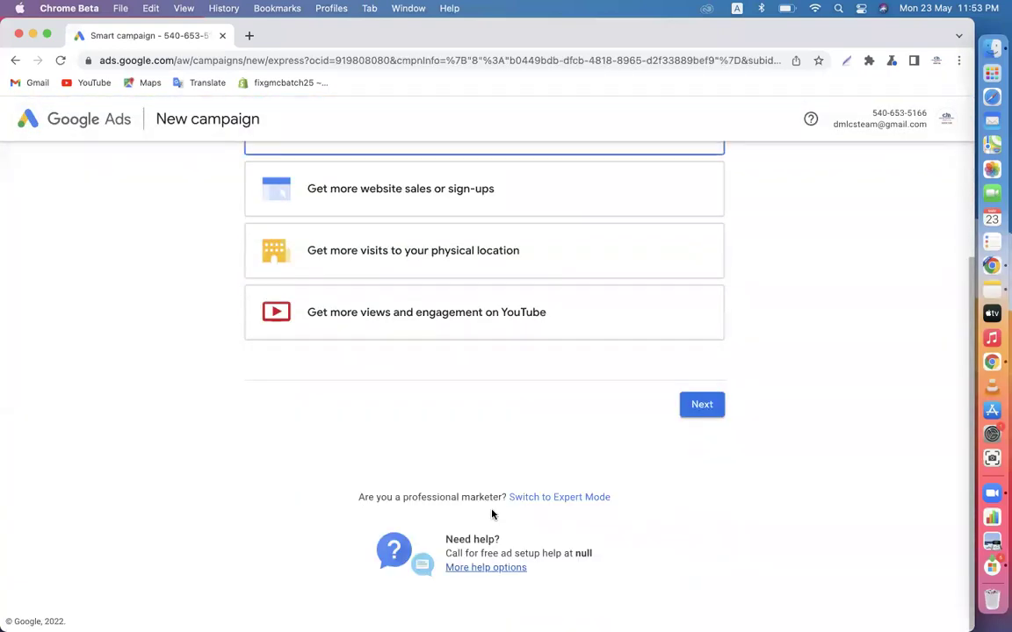
pyautogui.click(532, 501)
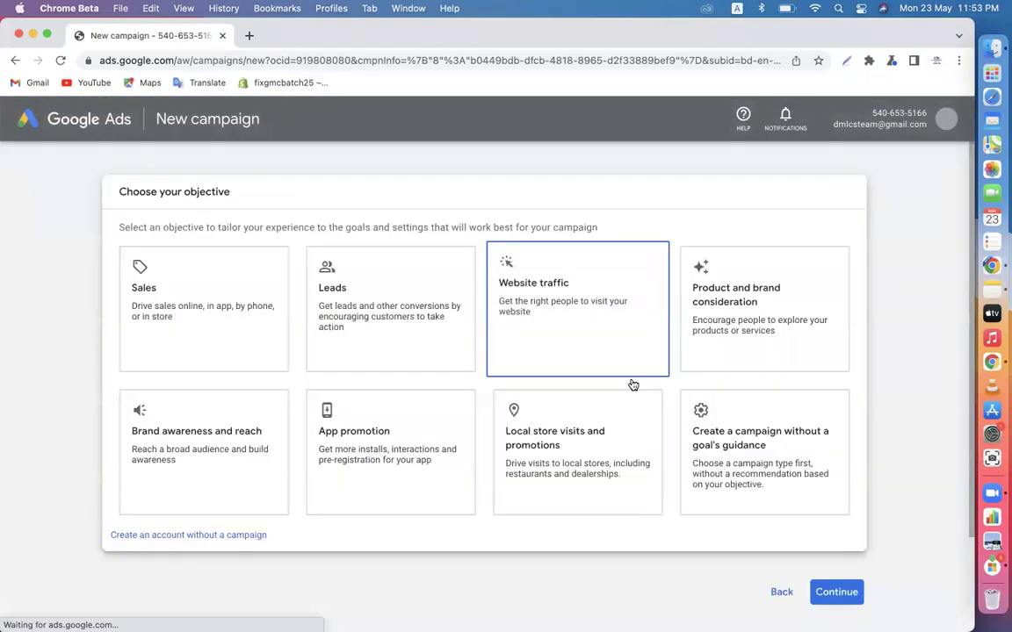
pyautogui.scroll(-3, 632, 384)
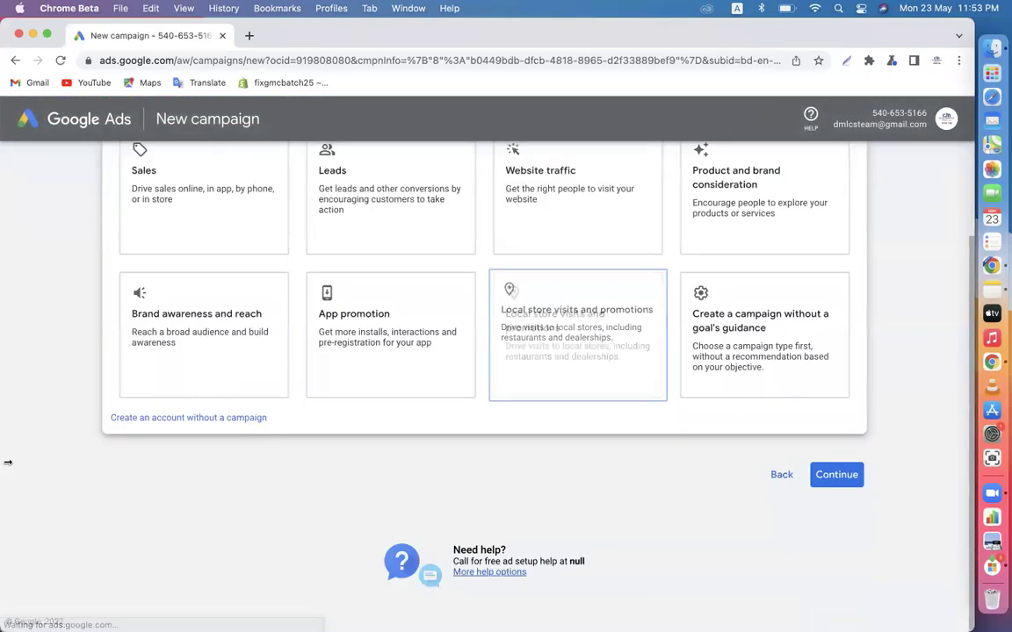
pyautogui.click(214, 420)
pyautogui.scroll(-1, 270, 439)
pyautogui.click(271, 395)
pyautogui.click(283, 475)
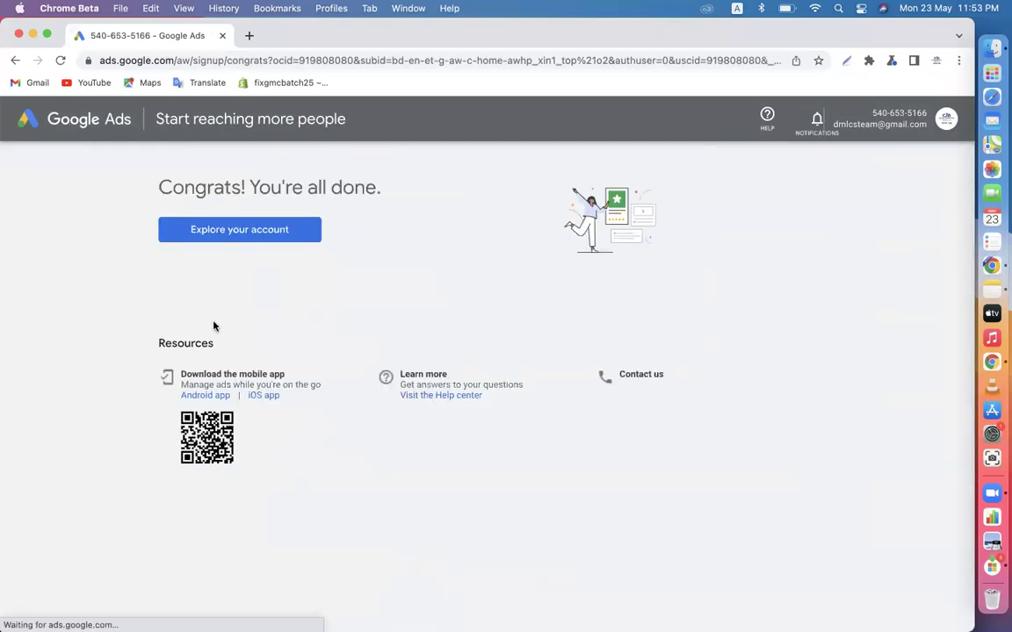
pyautogui.click(264, 231)
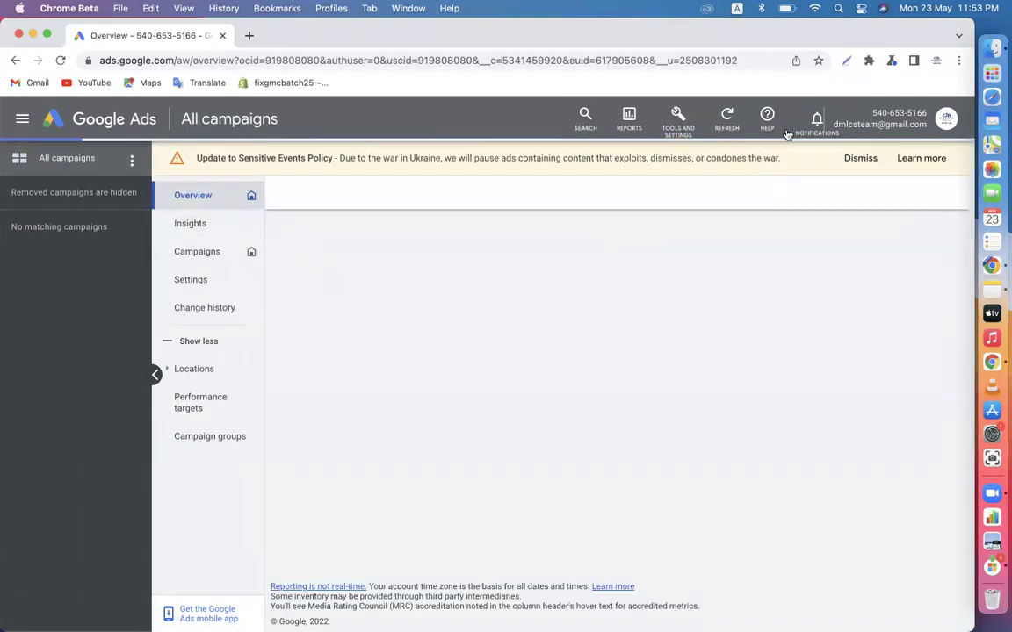
# Highlight the new account's number and open the accounts list to see it marked Setup in progress.
pyautogui.tripleClick(918, 113)
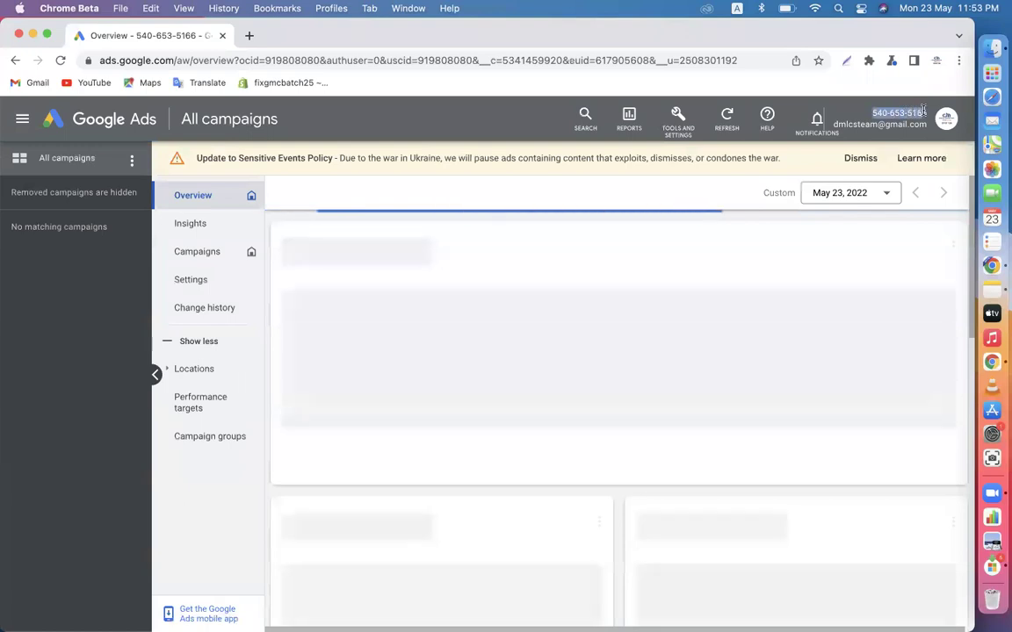
pyautogui.click(946, 120)
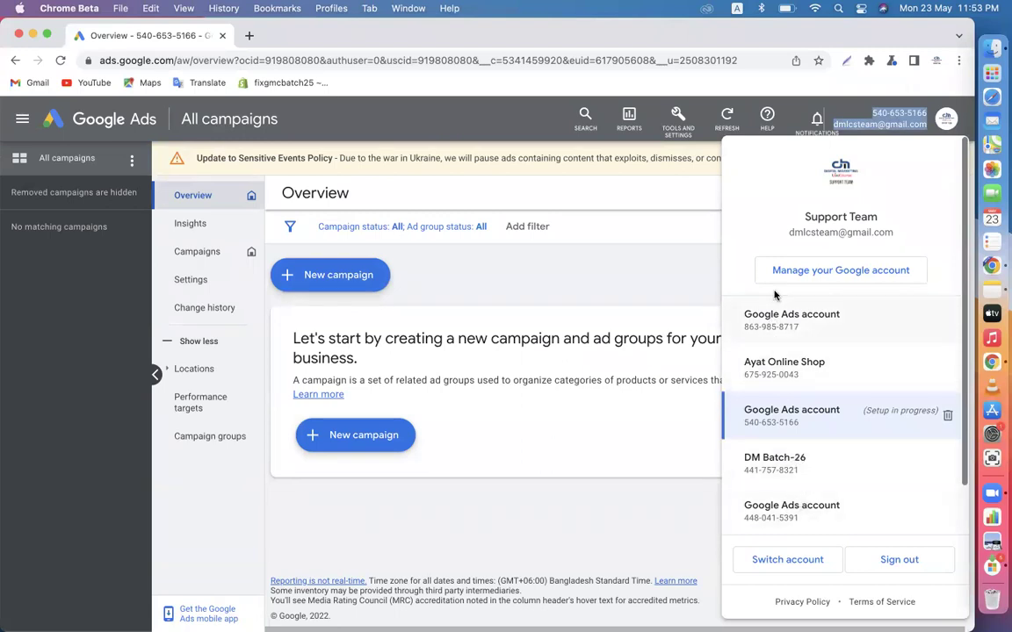
# Close the accounts list and reload the new account's overview page.
pyautogui.scroll(-2, 795, 448)
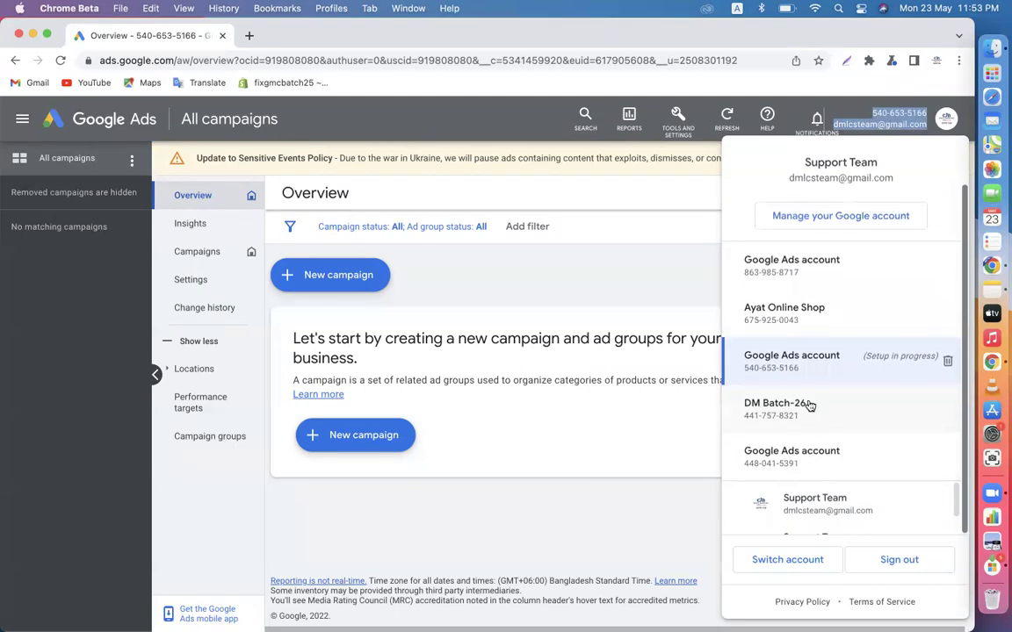
pyautogui.scroll(-1, 804, 504)
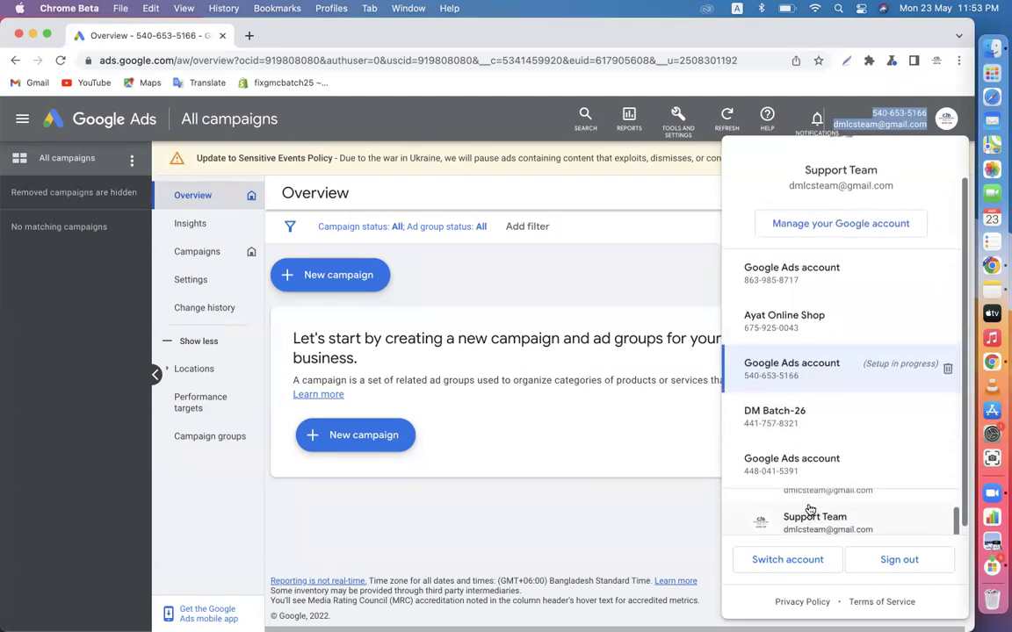
pyautogui.scroll(2, 843, 395)
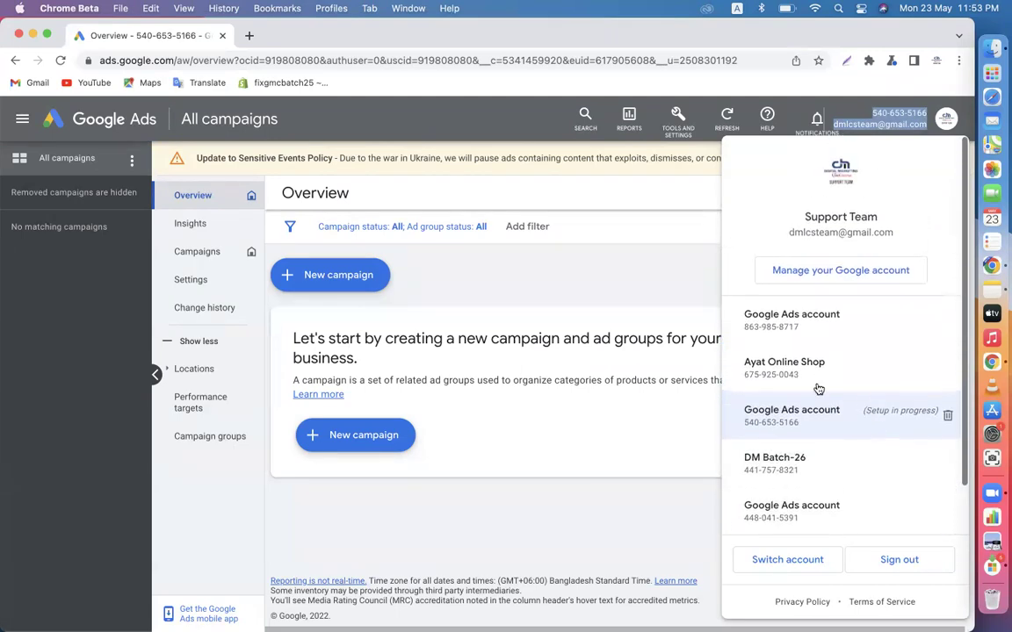
pyautogui.click(78, 121)
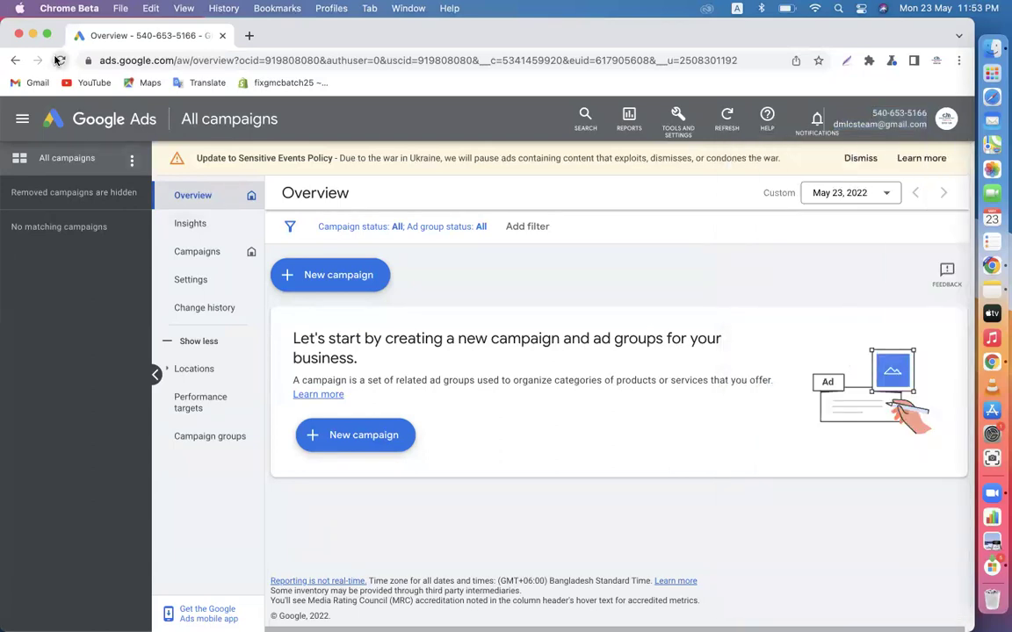
pyautogui.click(60, 60)
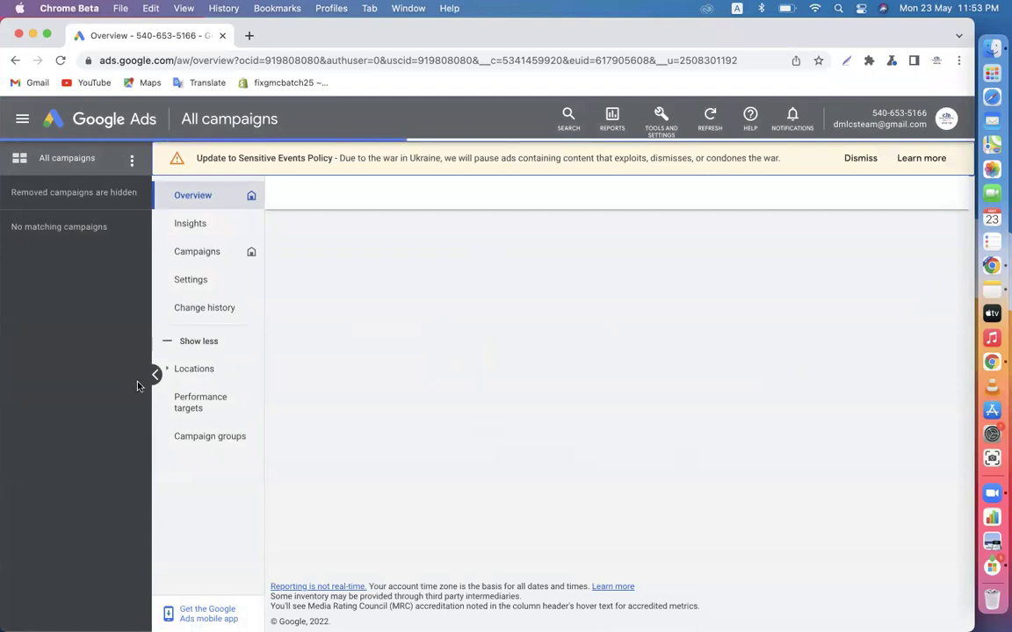
# Collapse the All campaigns side panel, then briefly reopen and close the accounts list.
pyautogui.click(153, 375)
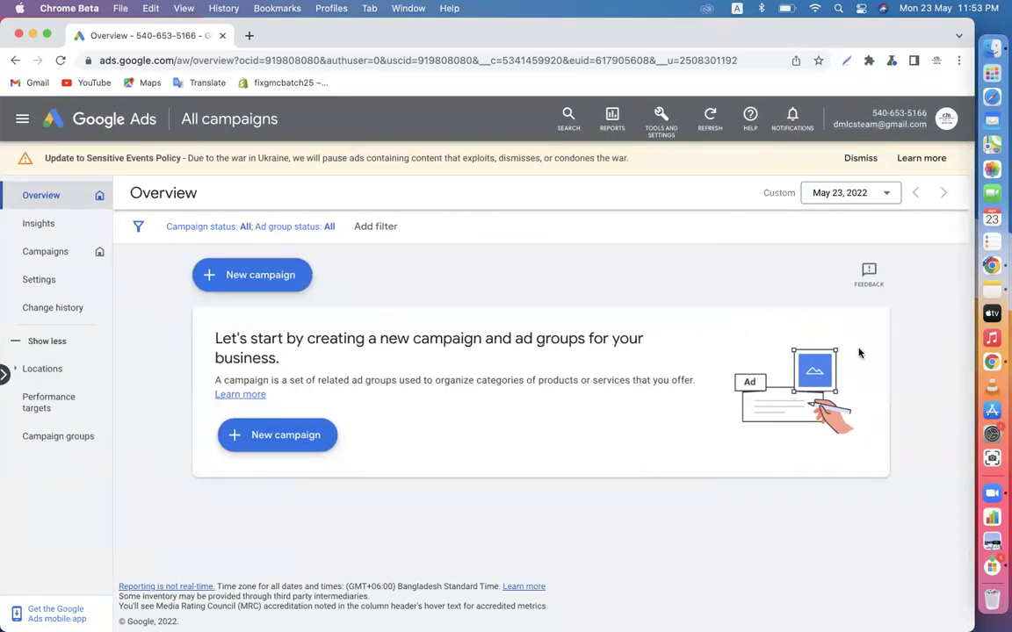
pyautogui.click(946, 125)
pyautogui.scroll(-1, 834, 452)
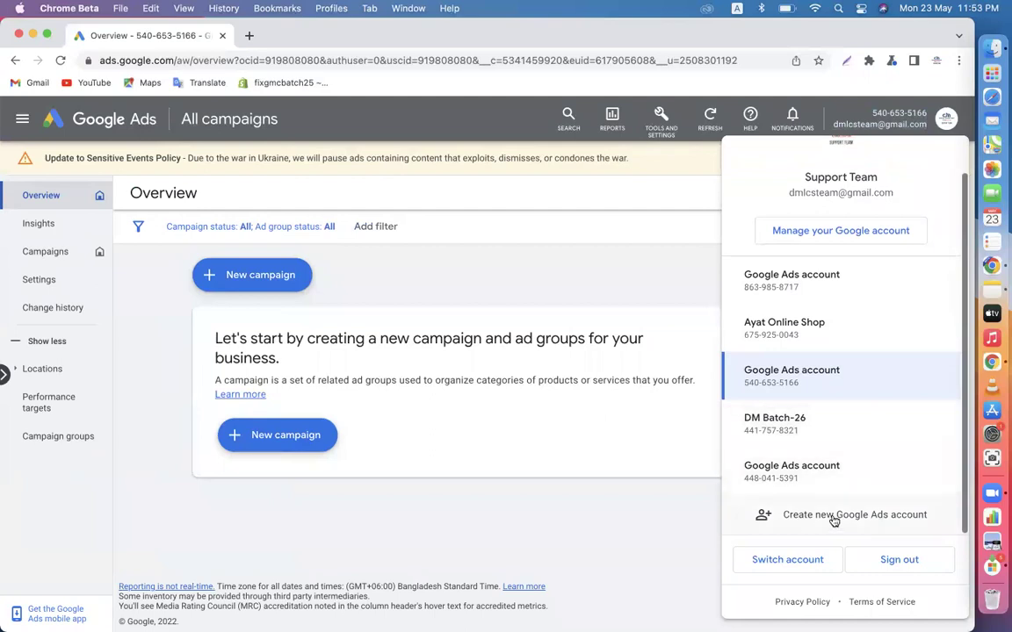
pyautogui.click(541, 269)
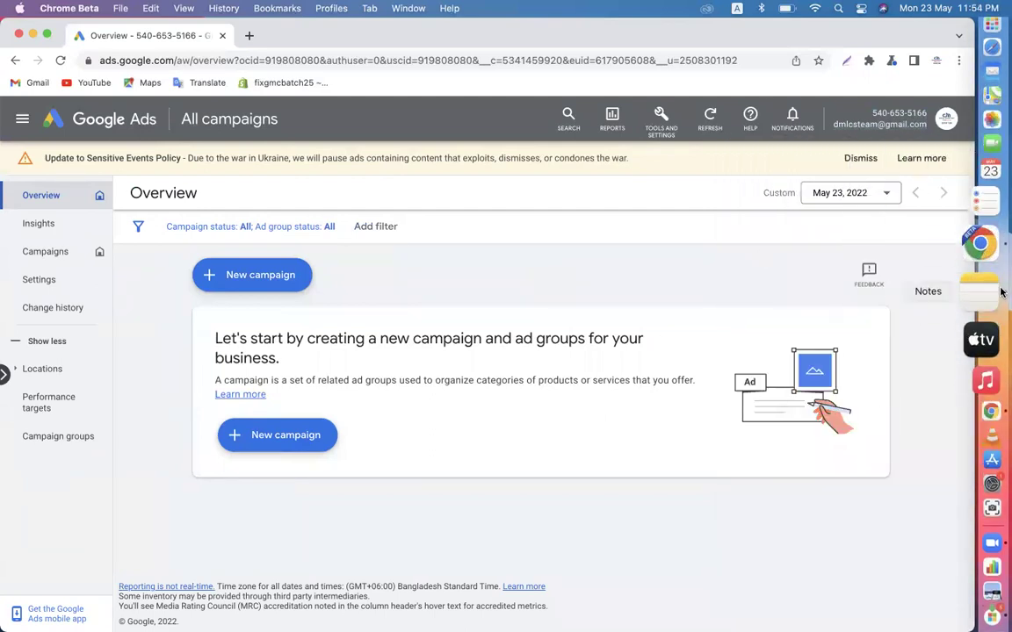
# In a different Chrome profile, open Google Ads from the ADS Manager bookmark folder and sign in.
pyautogui.click(979, 369)
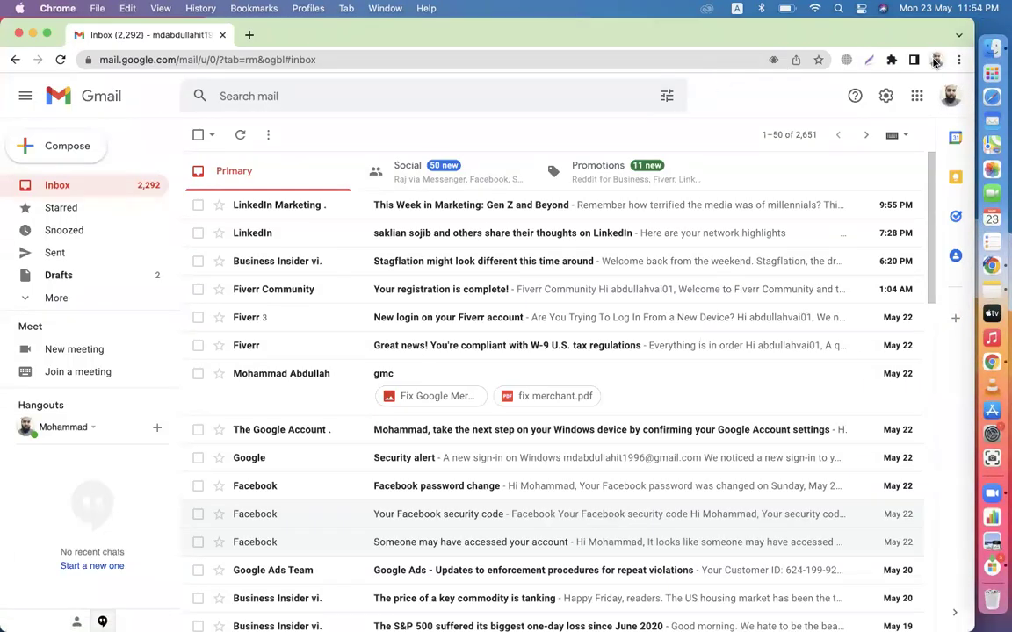
pyautogui.click(949, 98)
pyautogui.click(755, 373)
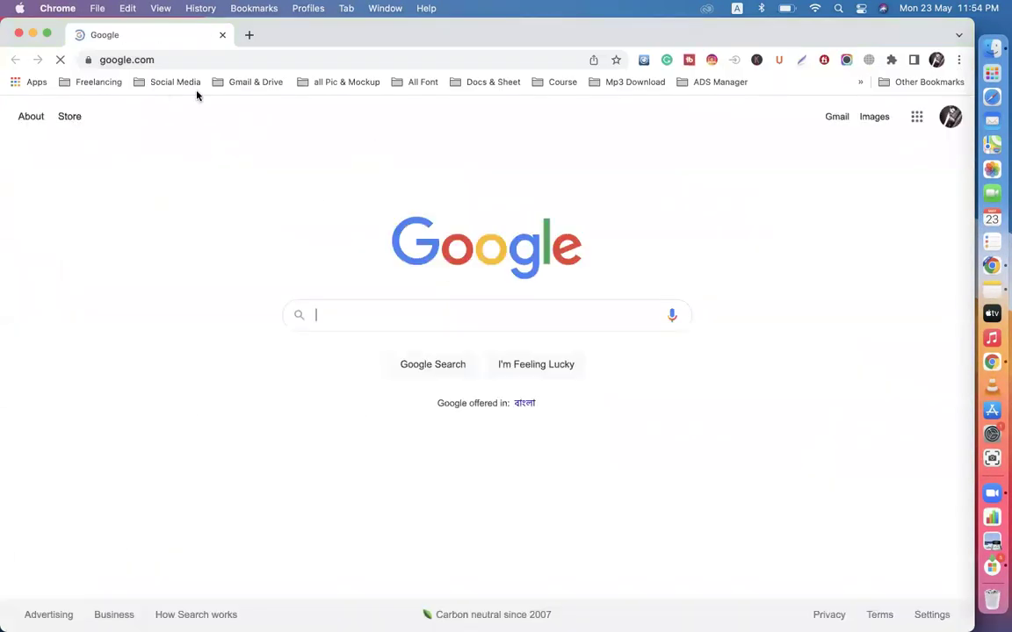
pyautogui.click(236, 84)
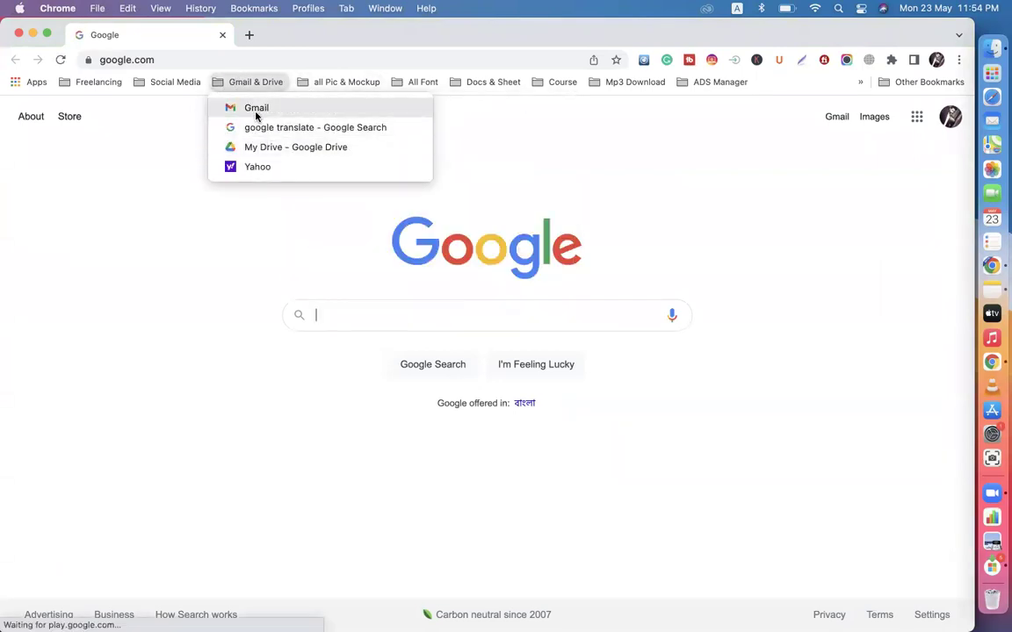
pyautogui.moveTo(707, 85)
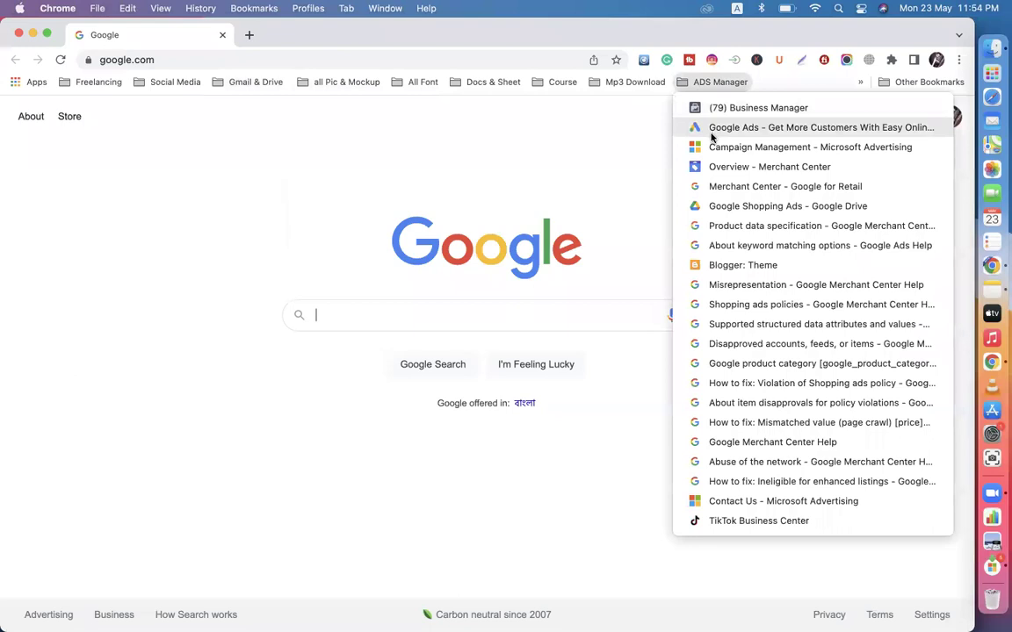
pyautogui.click(712, 133)
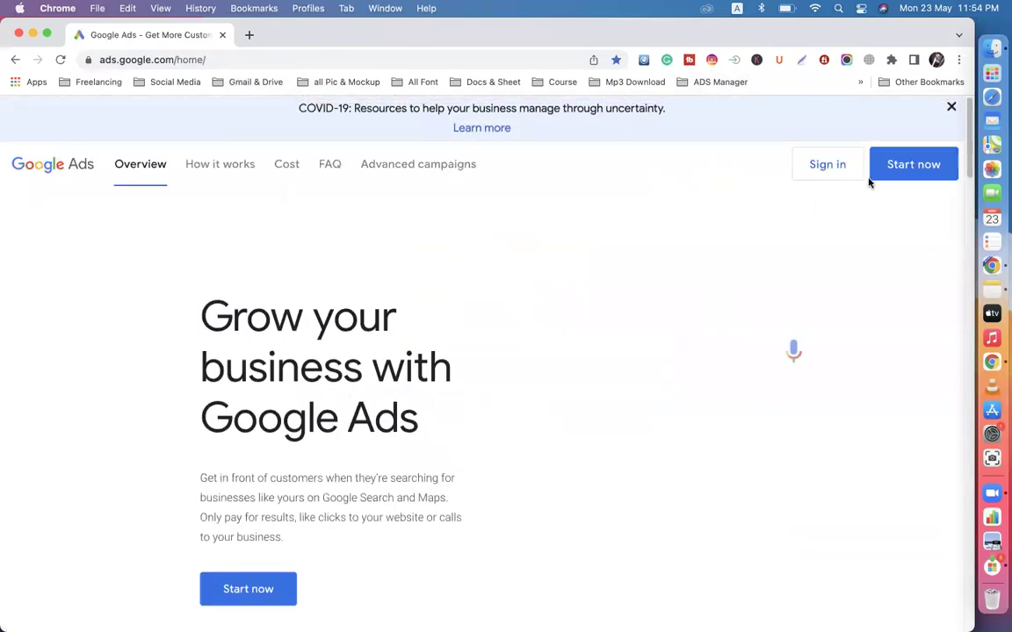
pyautogui.click(835, 175)
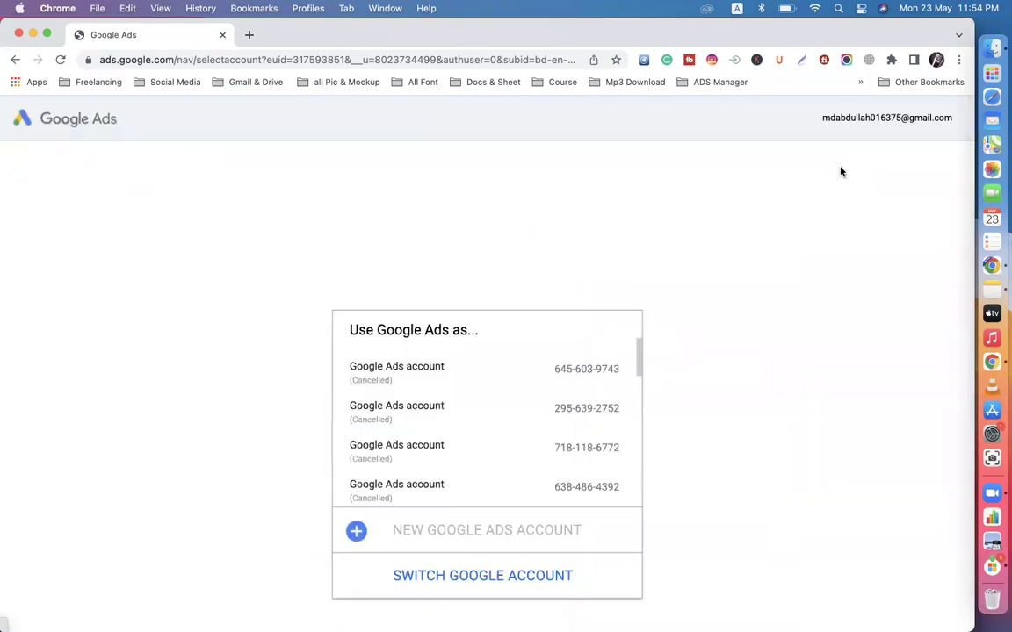
# Pick the WorkShop Manual account from the 'Use Google Ads as...' chooser.
pyautogui.scroll(-5, 492, 430)
pyautogui.scroll(5, 562, 430)
pyautogui.moveTo(639, 352); pyautogui.dragTo(638, 498)
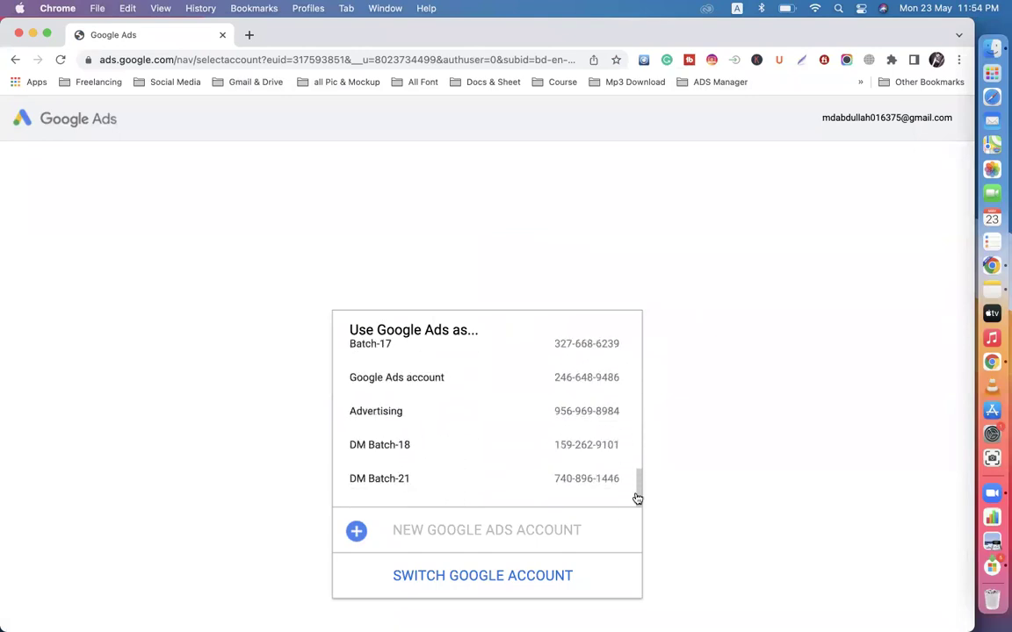
pyautogui.scroll(3, 407, 392)
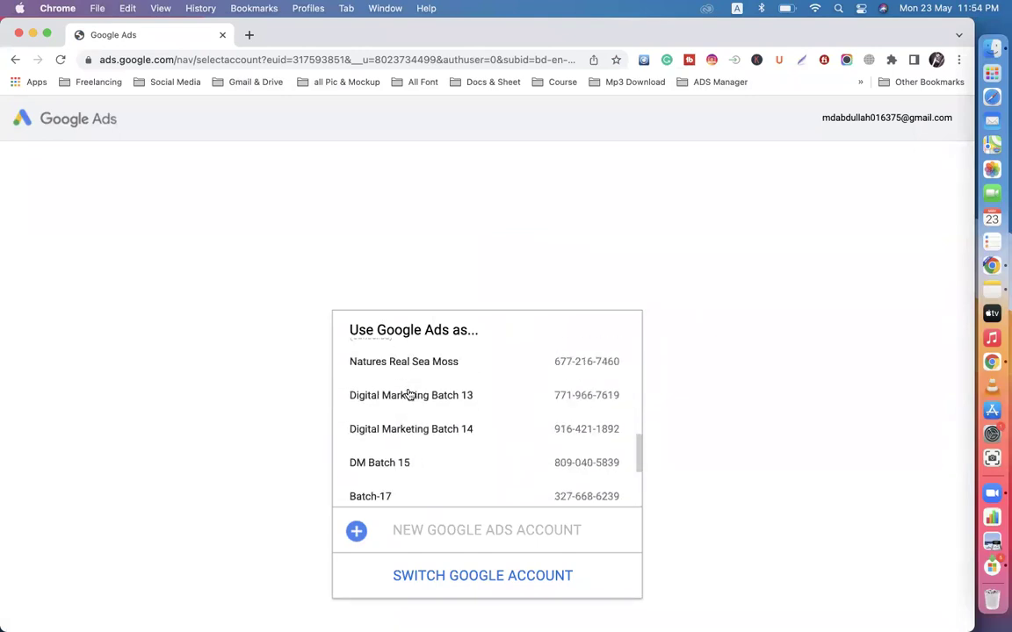
pyautogui.scroll(5, 413, 402)
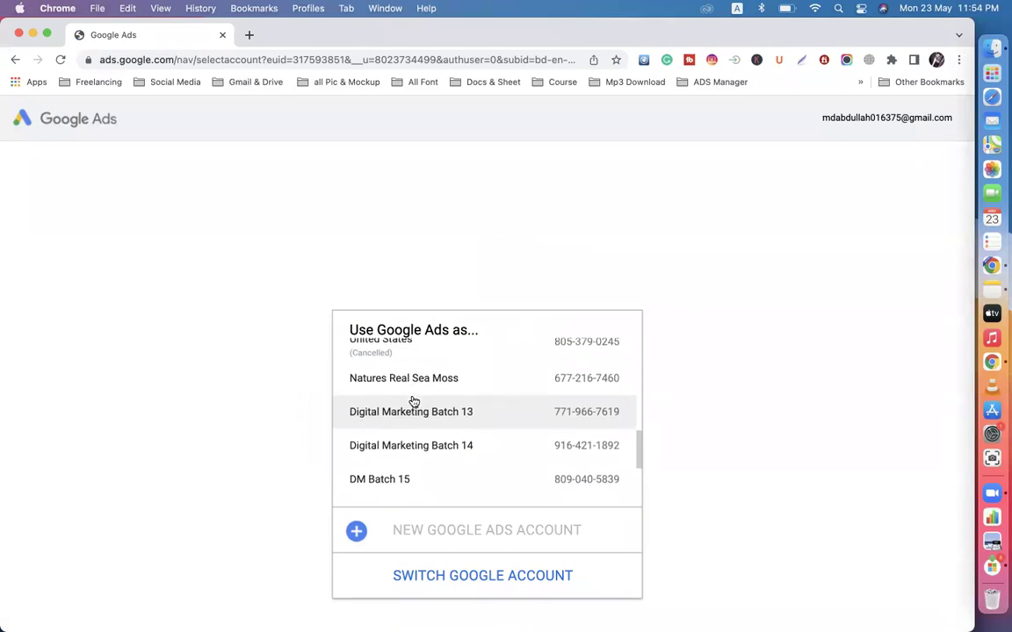
pyautogui.scroll(1, 410, 400)
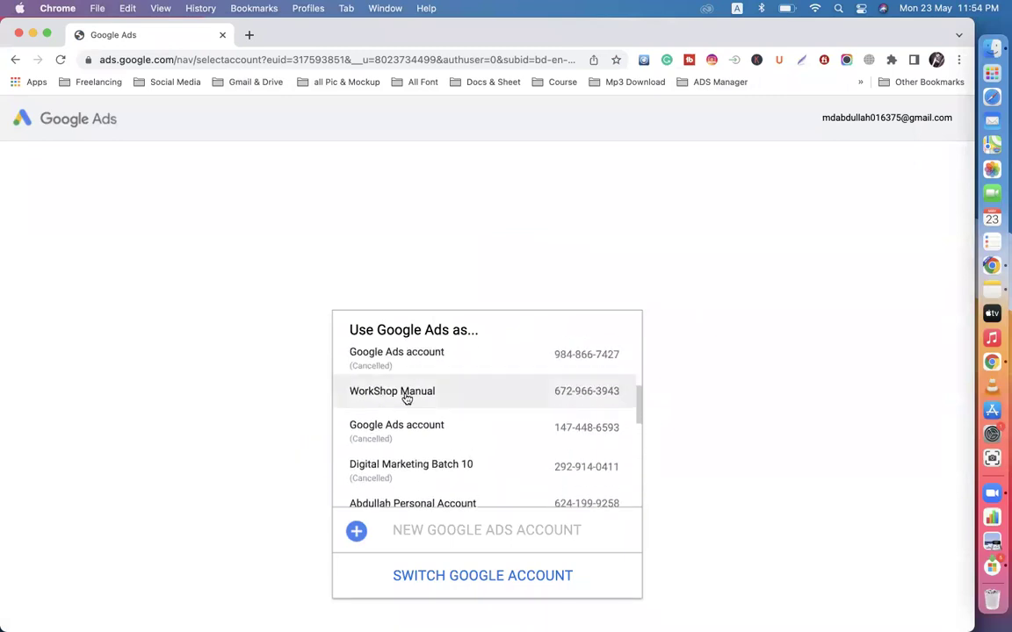
pyautogui.click(405, 398)
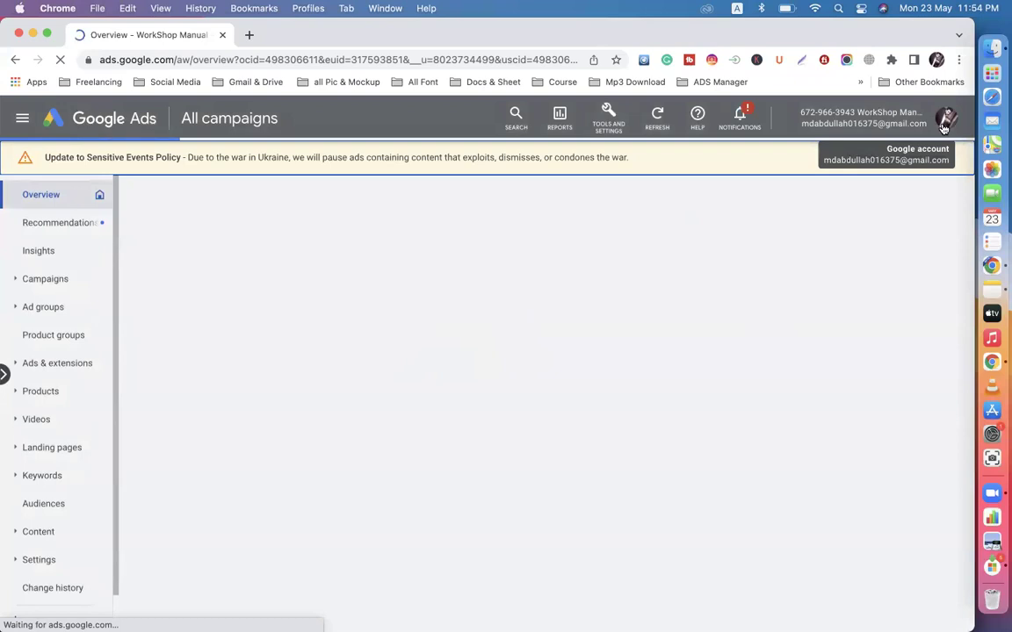
pyautogui.click(945, 122)
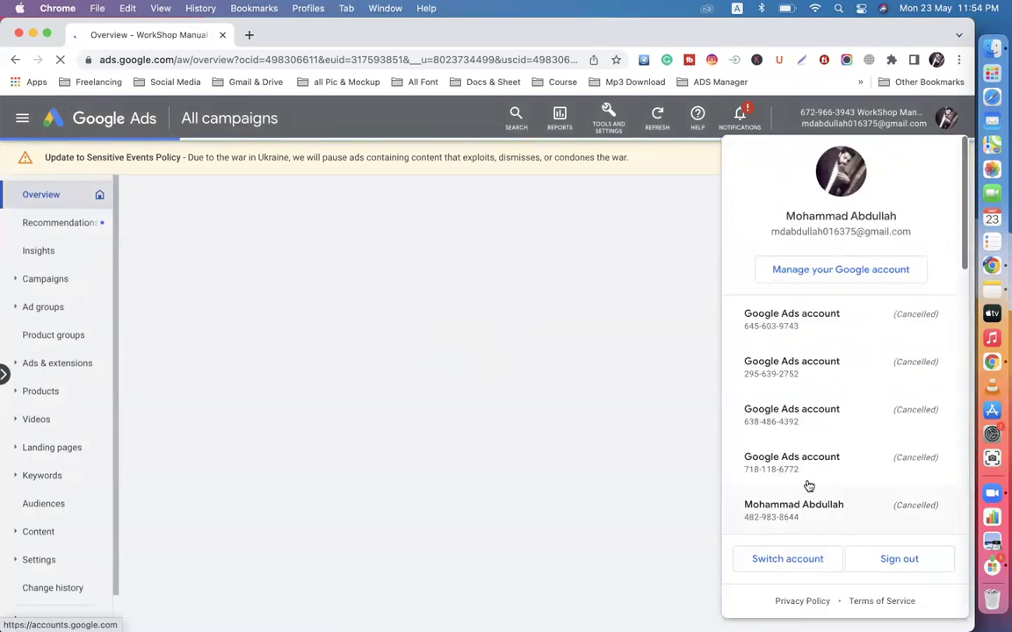
pyautogui.scroll(-10, 808, 486)
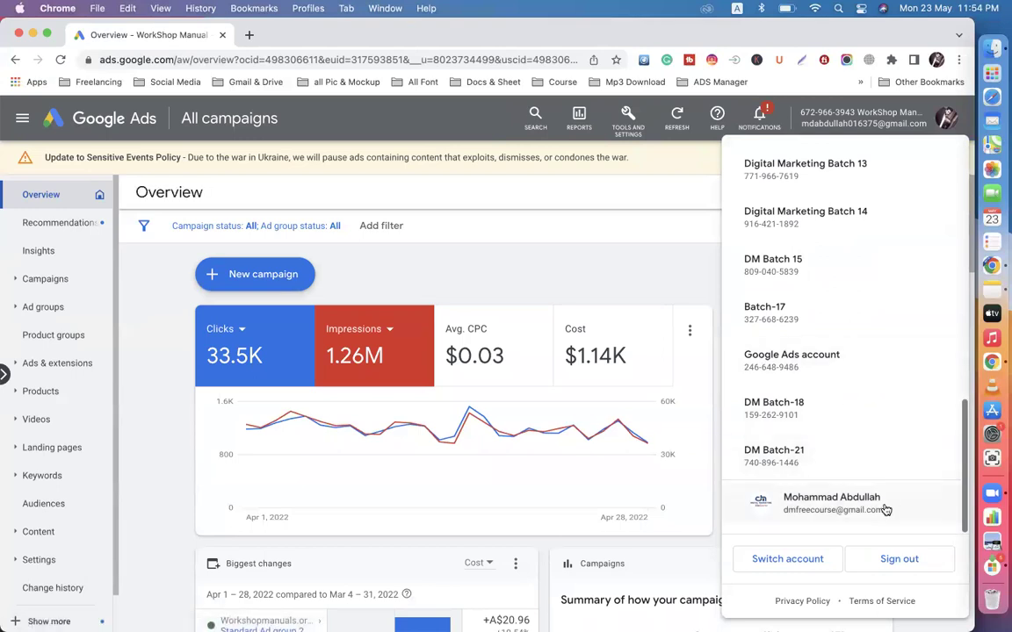
pyautogui.scroll(10, 896, 450)
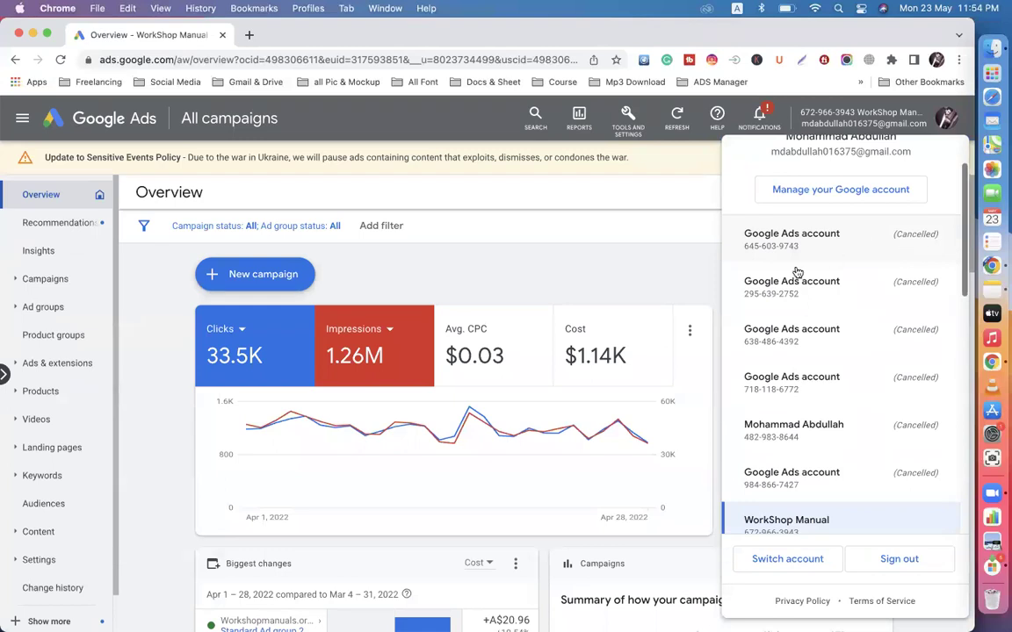
pyautogui.scroll(-3, 826, 387)
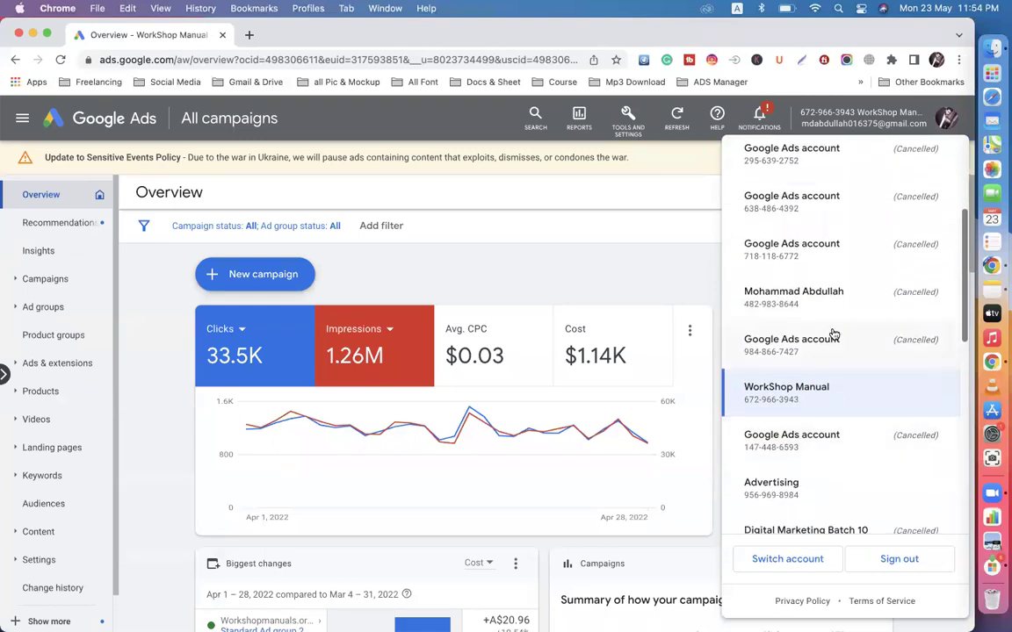
pyautogui.click(573, 254)
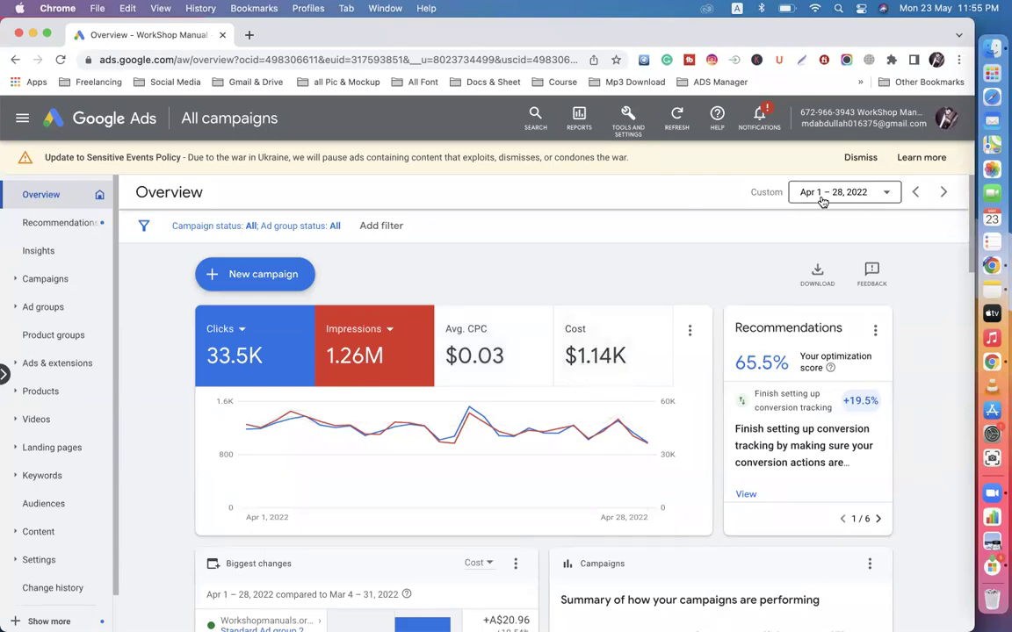
# Switch the WorkShop Manual overview date range from April 1–28, 2022 to All time.
pyautogui.click(870, 199)
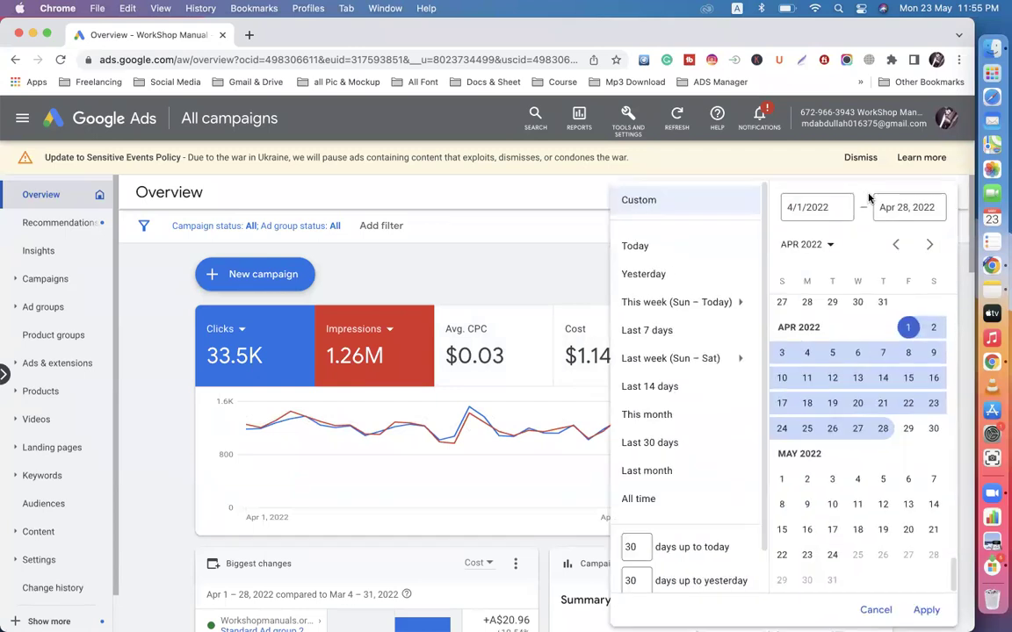
pyautogui.click(649, 497)
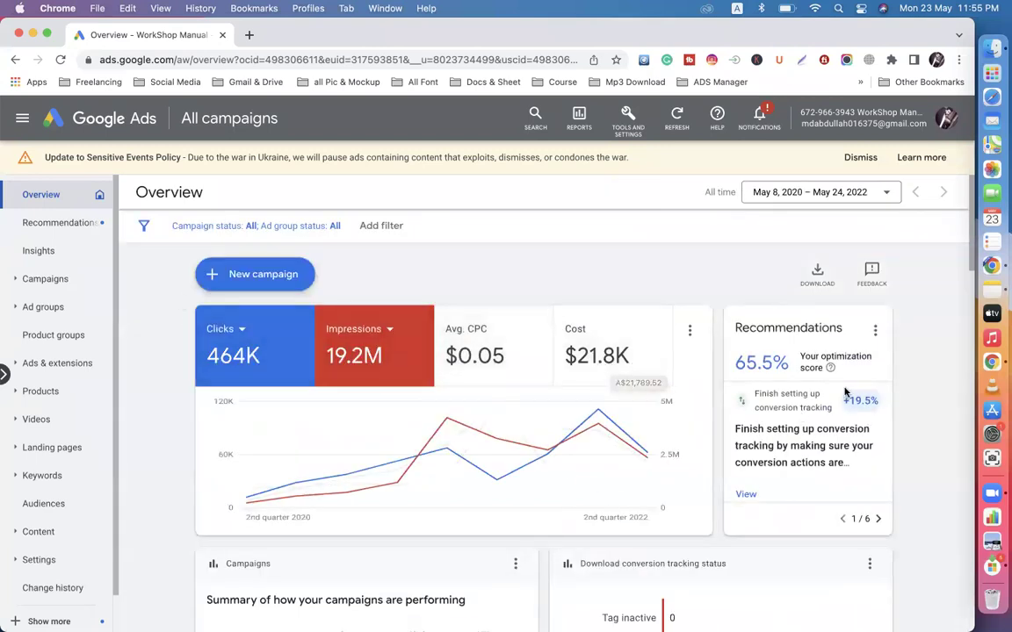
pyautogui.scroll(-3, 629, 281)
pyautogui.scroll(2, 628, 281)
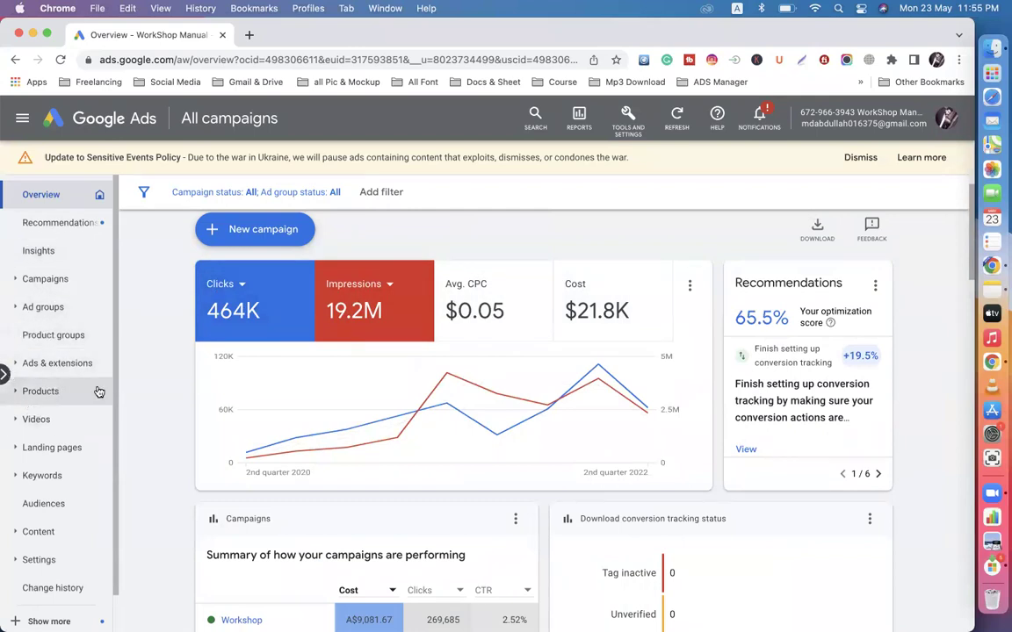
pyautogui.moveTo(638, 435)
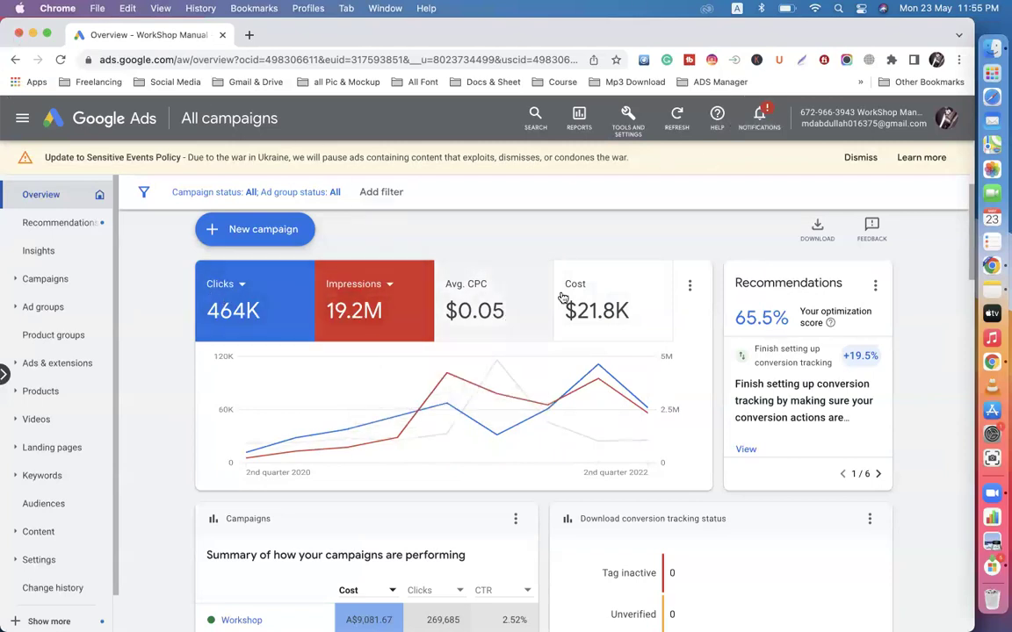
# Look through the account notifications, then minimize the WorkShop Manual Chrome window.
pyautogui.click(759, 117)
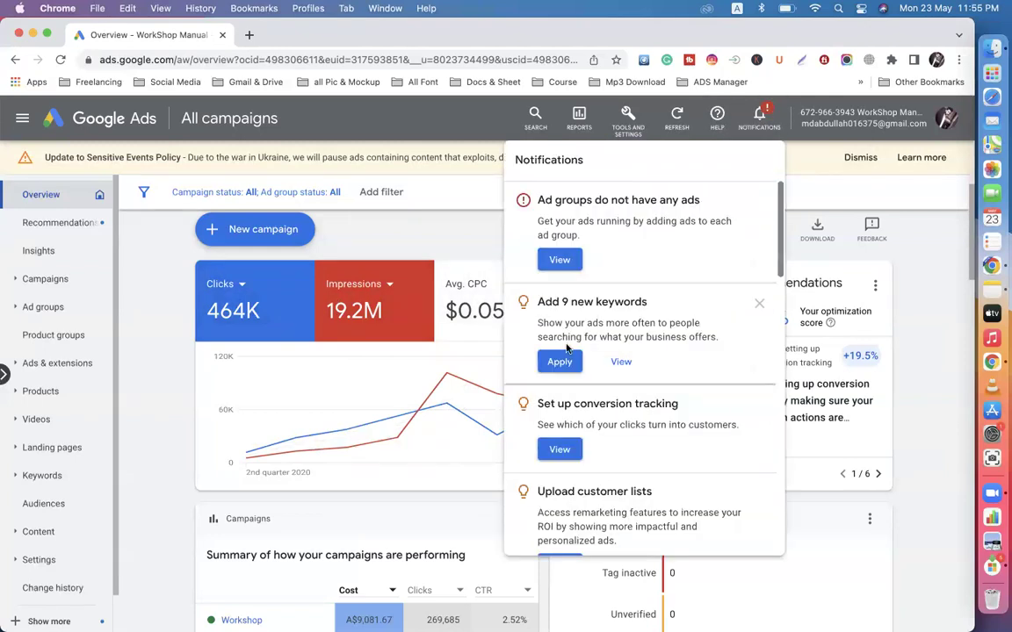
pyautogui.scroll(-10, 594, 419)
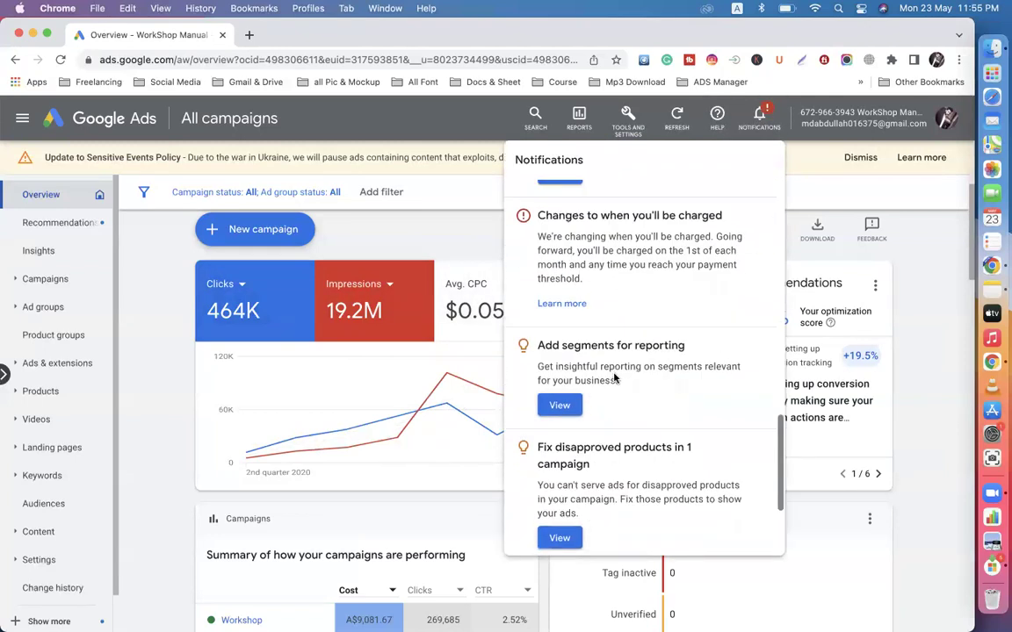
pyautogui.scroll(10, 608, 365)
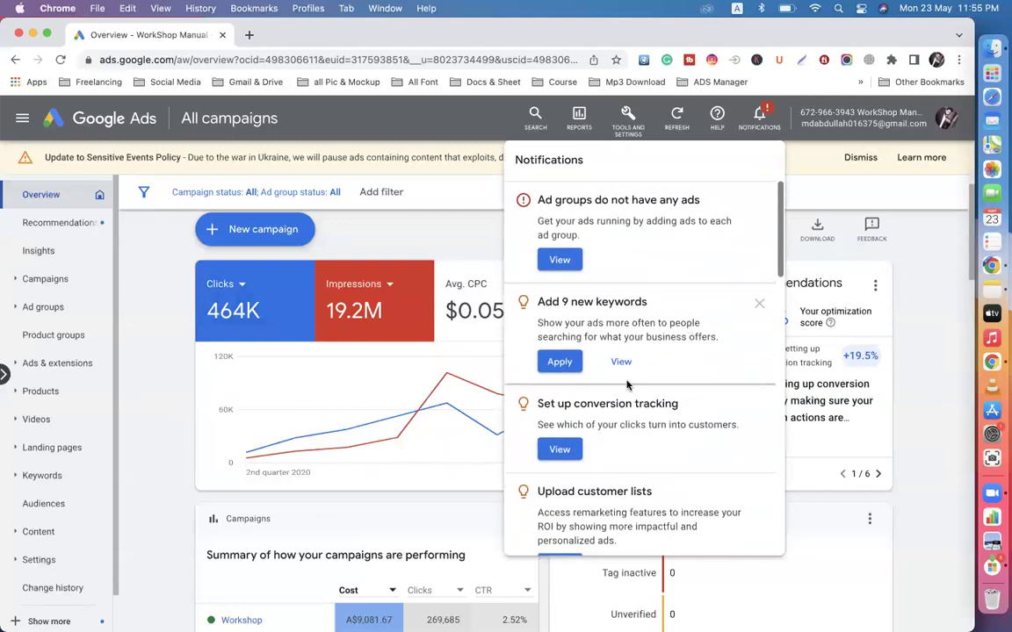
pyautogui.scroll(-5, 668, 369)
pyautogui.scroll(-10, 693, 362)
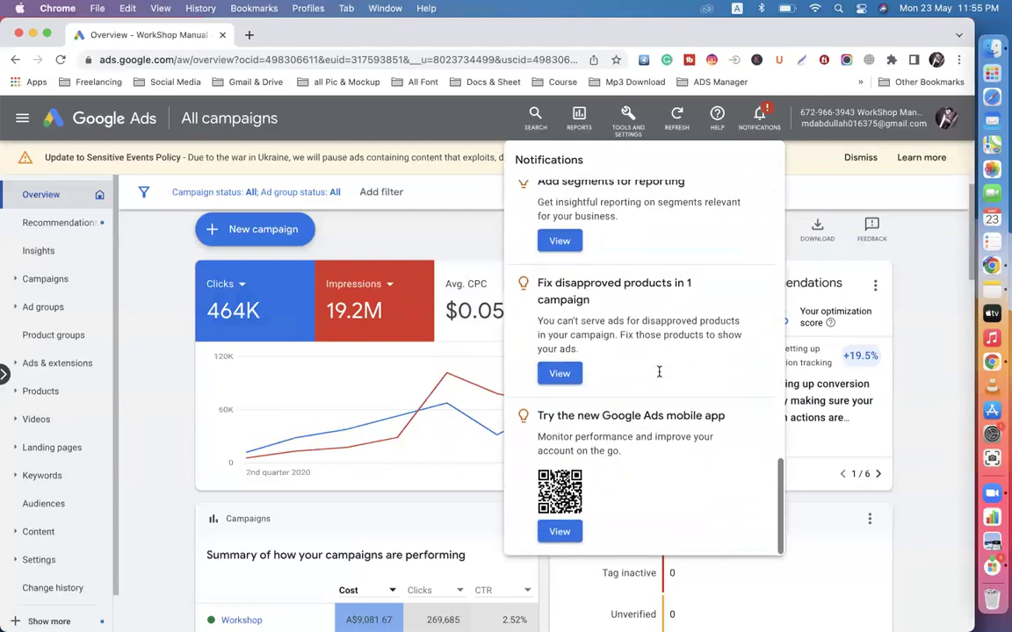
pyautogui.scroll(10, 659, 374)
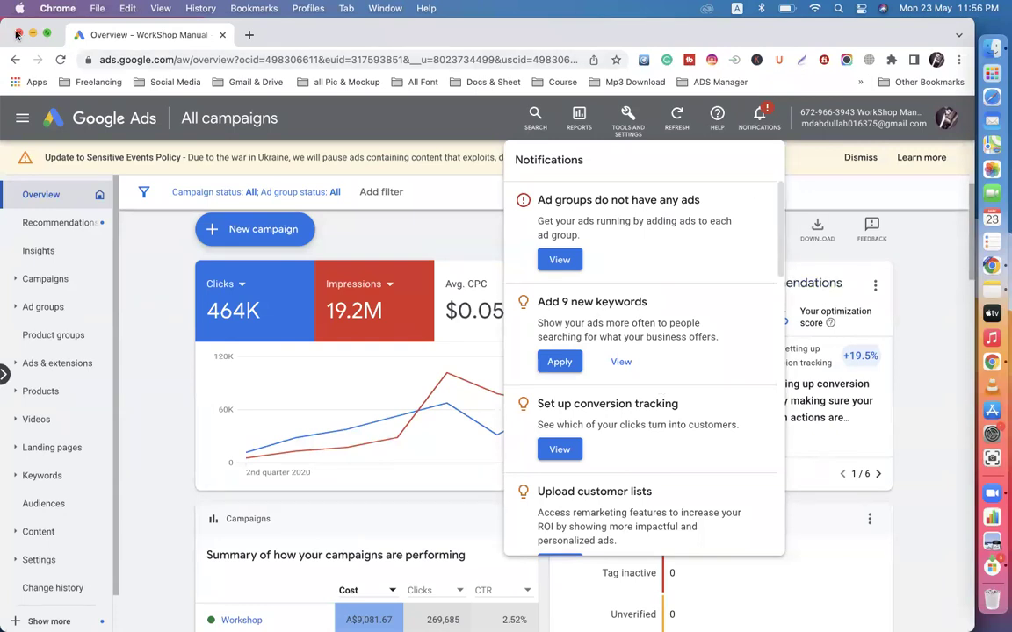
pyautogui.click(993, 265)
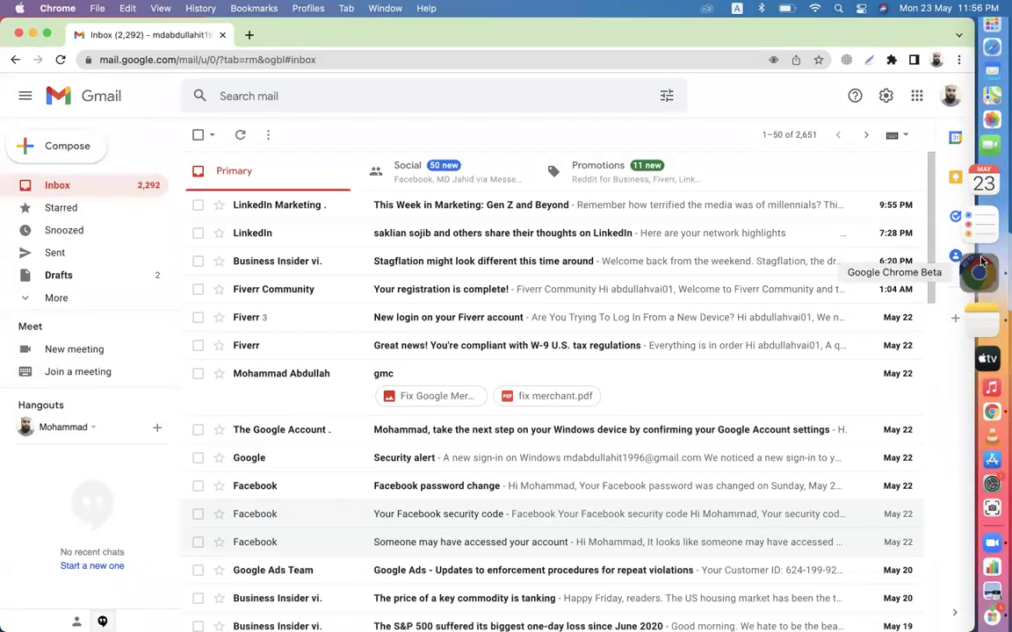
# In Chrome Beta, switch to the DM Batch-26 account and close the previous account's tab.
pyautogui.click(993, 268)
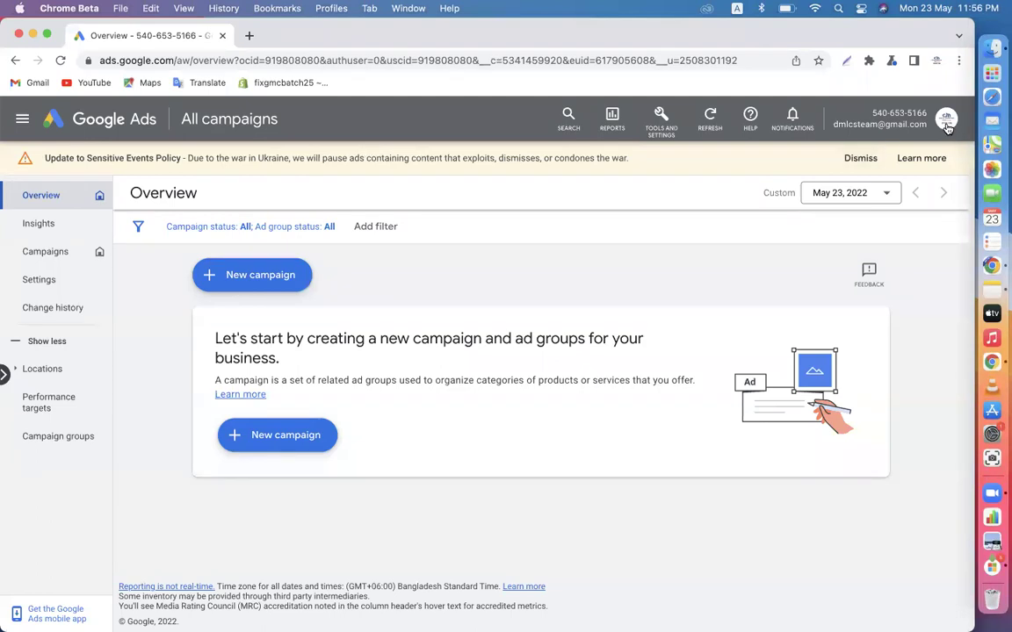
pyautogui.click(853, 119)
pyautogui.click(794, 463)
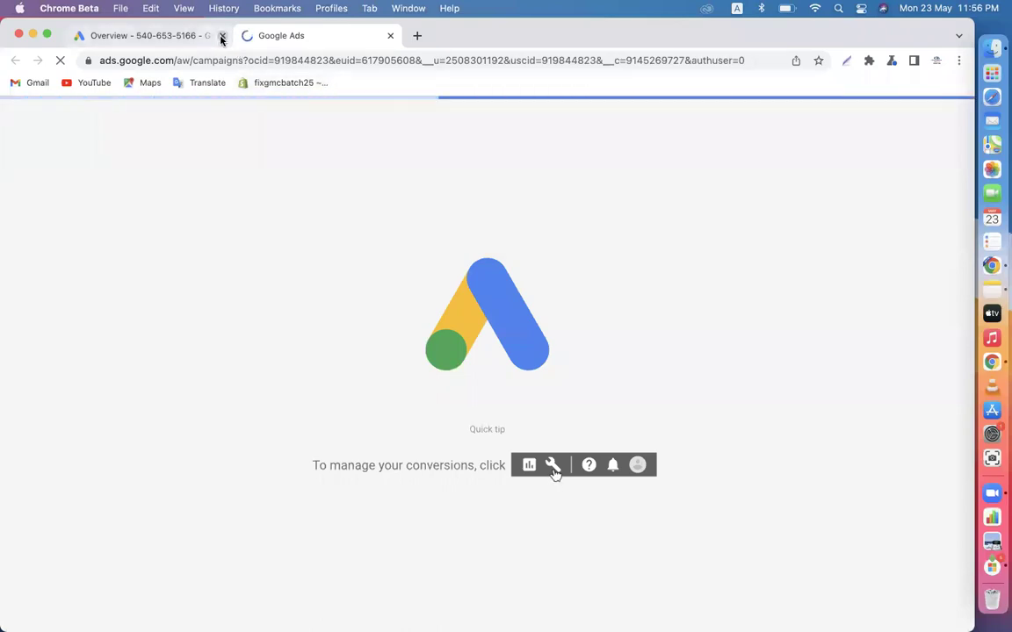
pyautogui.click(222, 36)
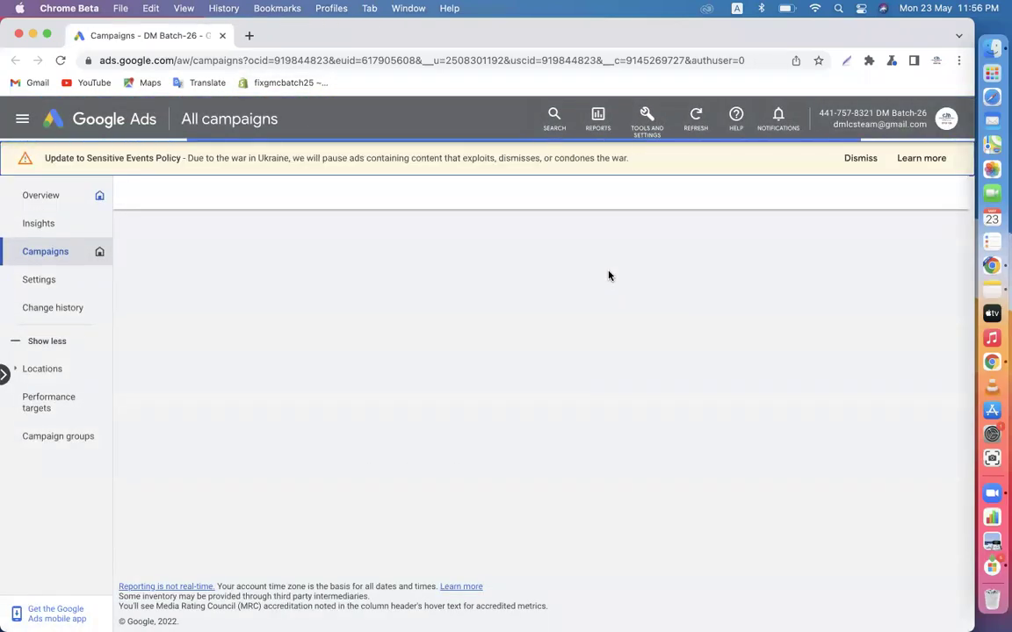
# Browse the account tools, return to the DM Batch-26 Overview, and reopen Tools and Settings.
pyautogui.click(646, 123)
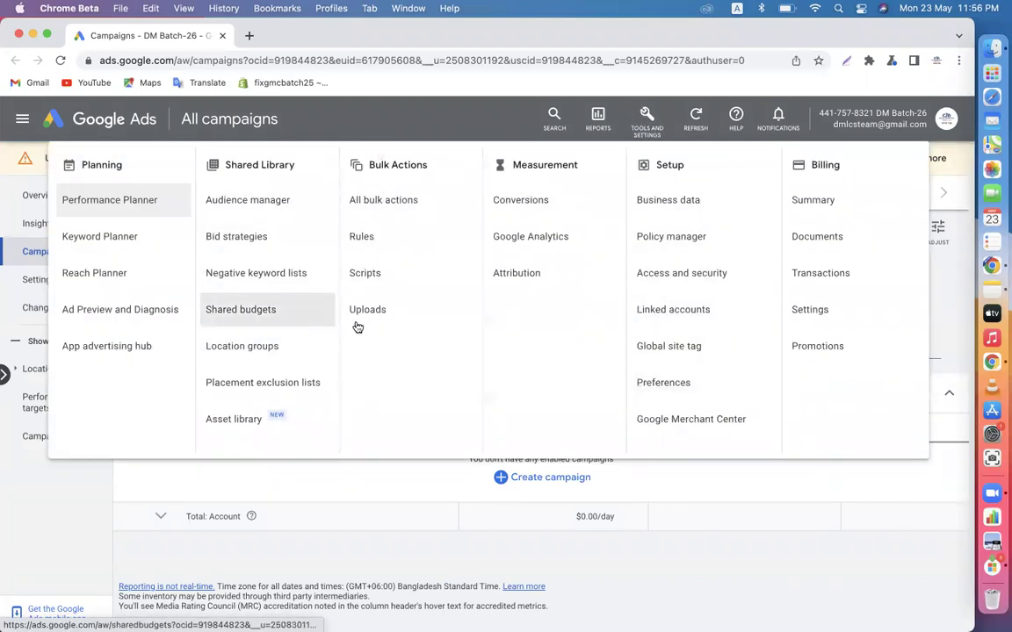
pyautogui.click(107, 447)
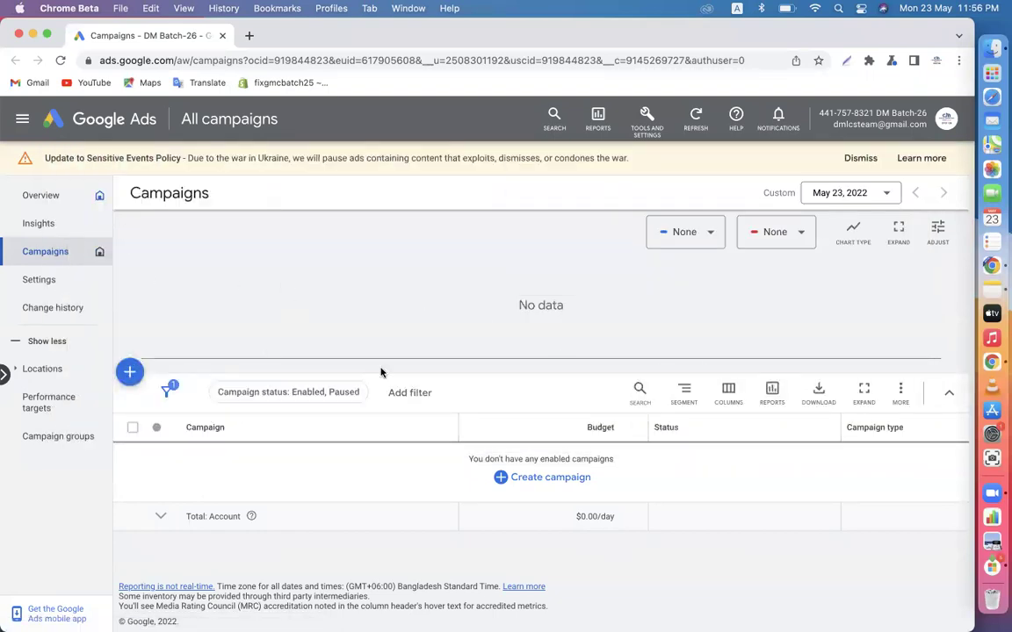
pyautogui.click(55, 196)
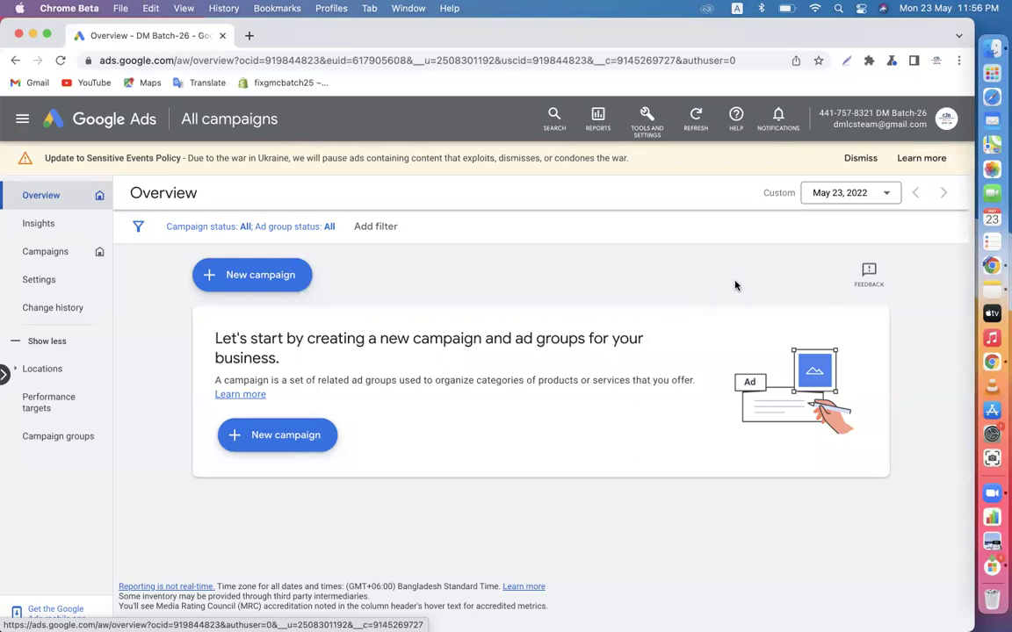
pyautogui.click(645, 125)
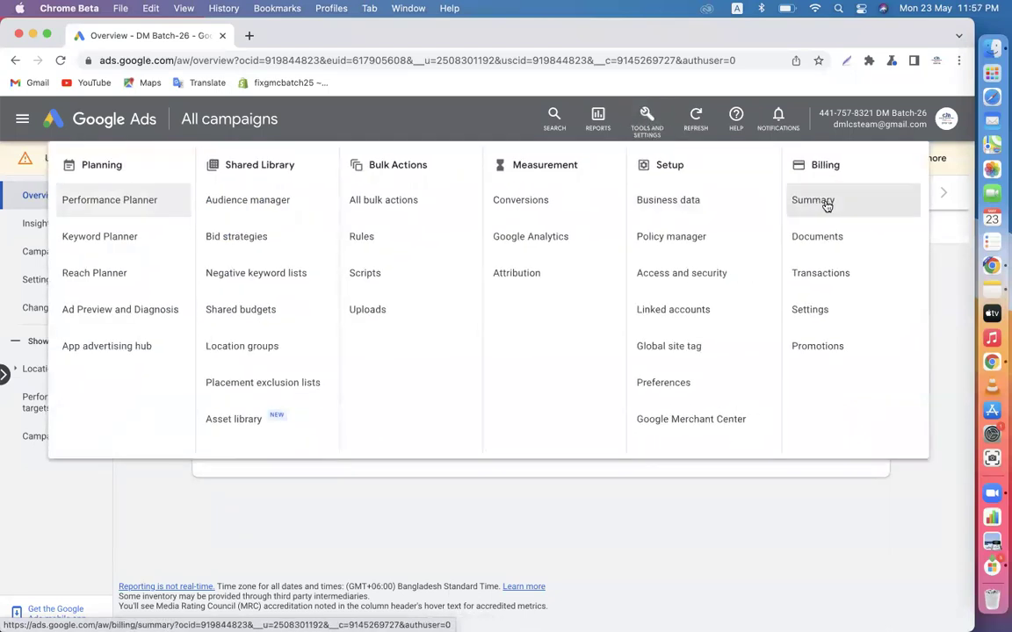
# Go to Billing Summary and start a new billing setup.
pyautogui.click(826, 203)
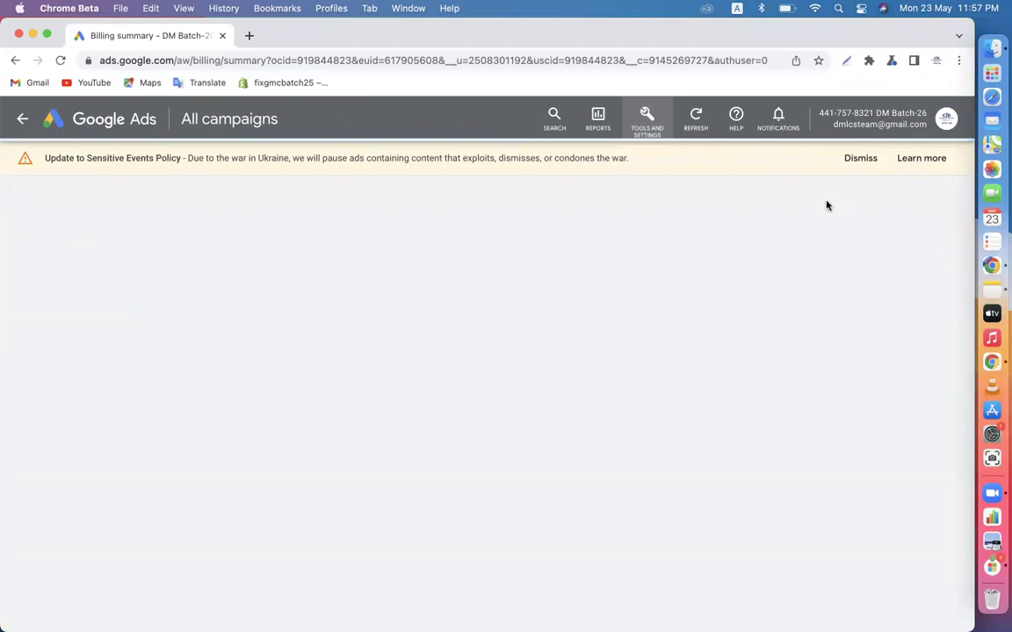
pyautogui.click(646, 121)
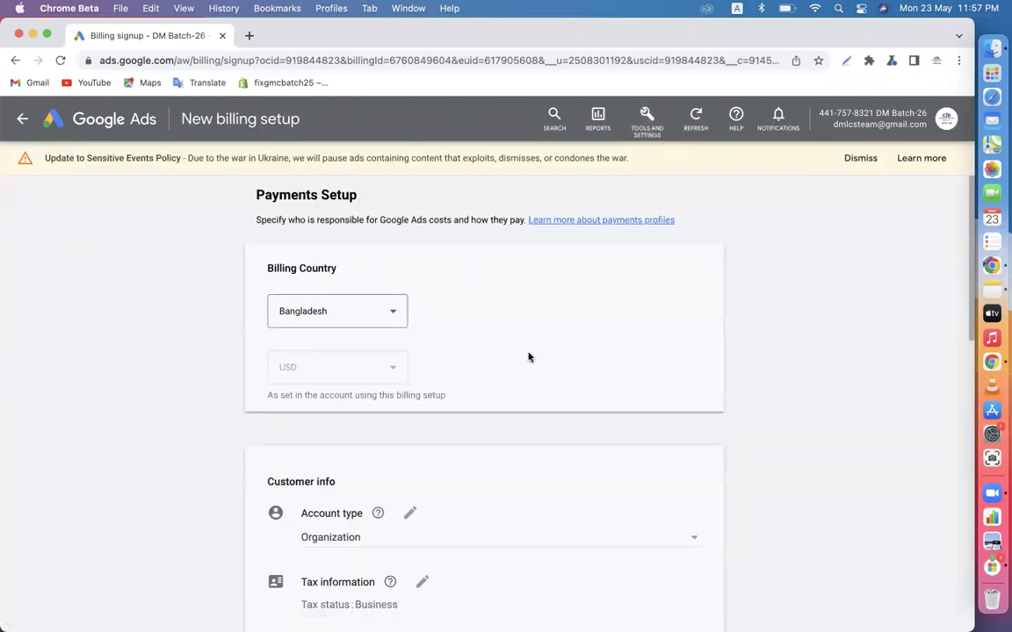
pyautogui.scroll(-1, 439, 373)
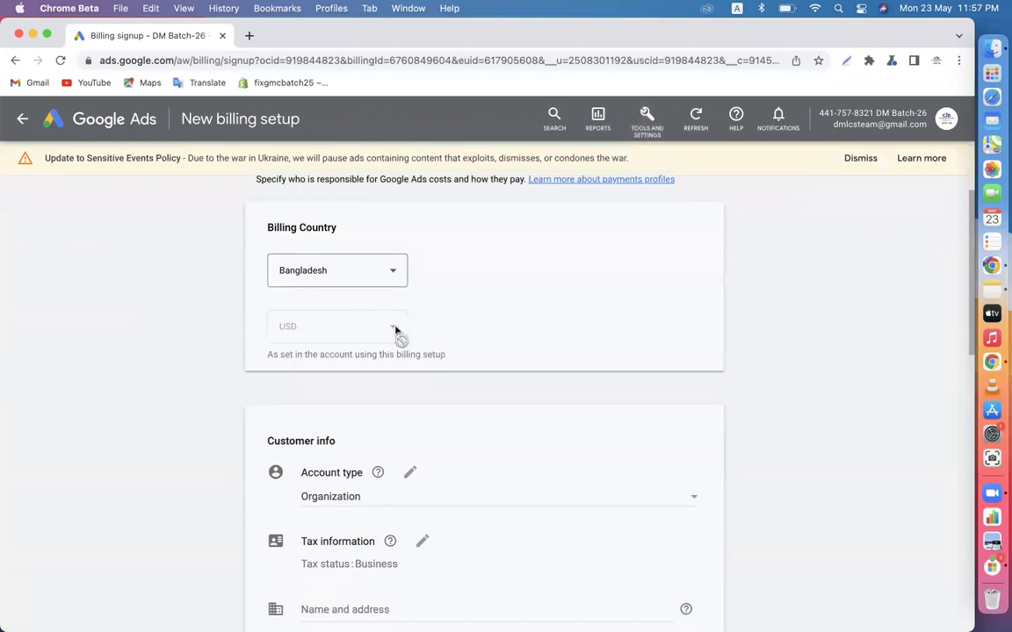
# Reselect Bangladesh as the billing country on the New billing setup form.
pyautogui.click(388, 272)
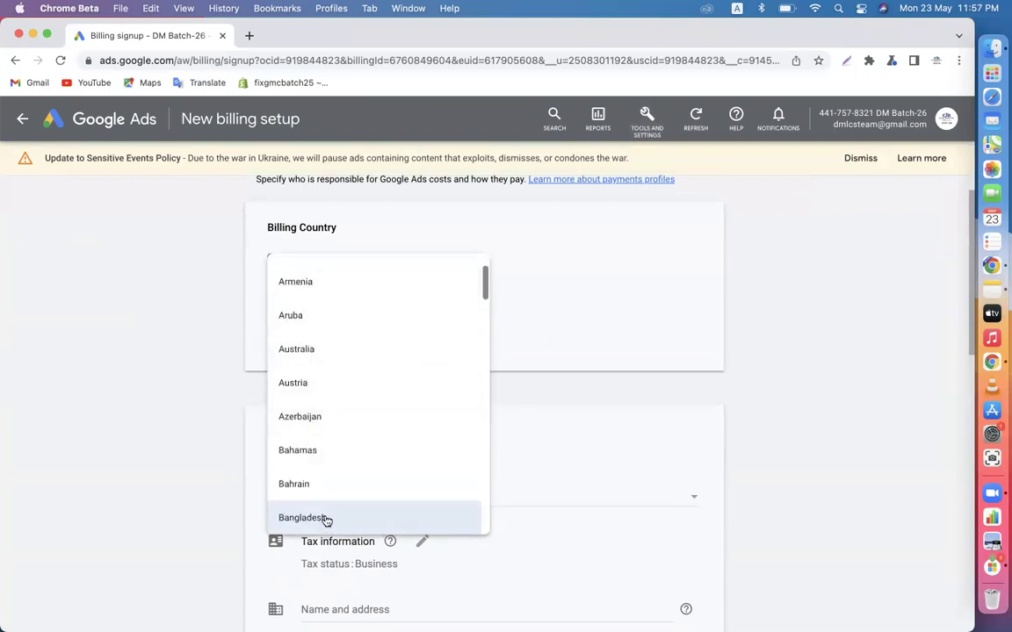
pyautogui.click(324, 519)
pyautogui.click(388, 321)
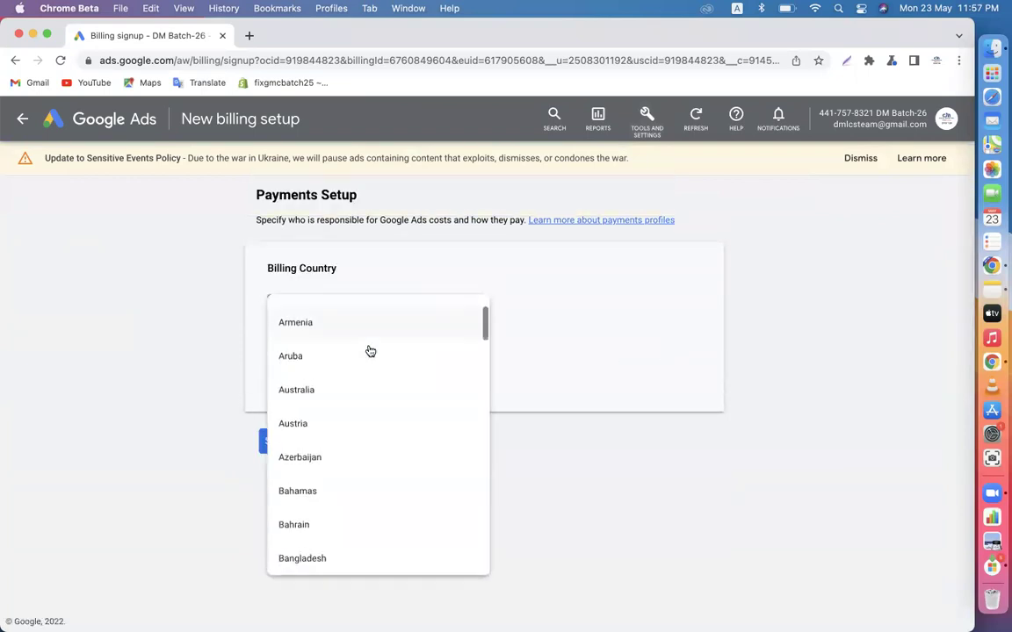
pyautogui.click(335, 572)
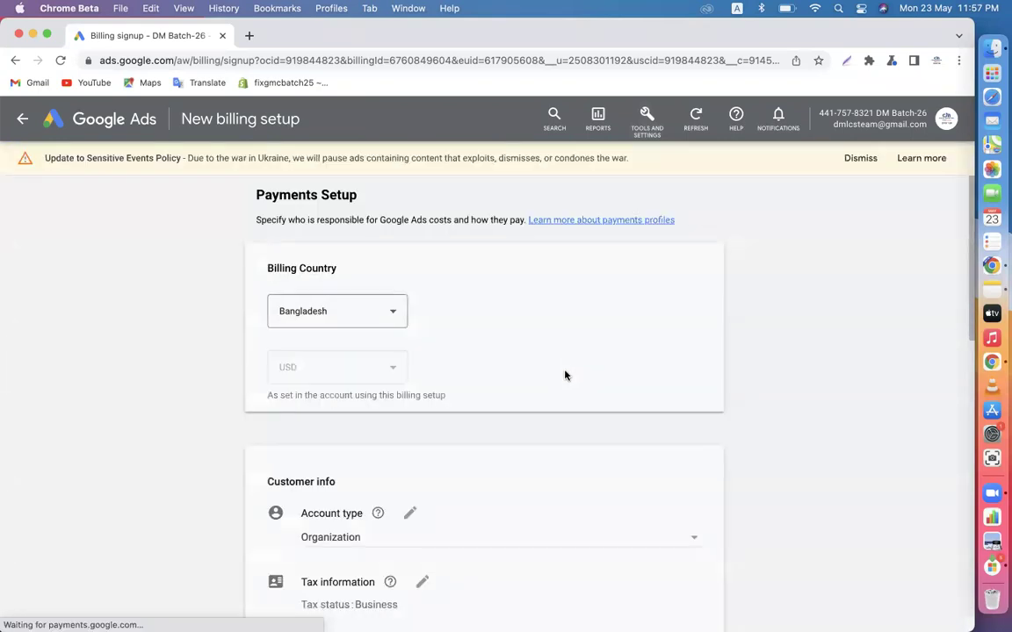
pyautogui.scroll(-3, 475, 369)
pyautogui.scroll(3, 463, 364)
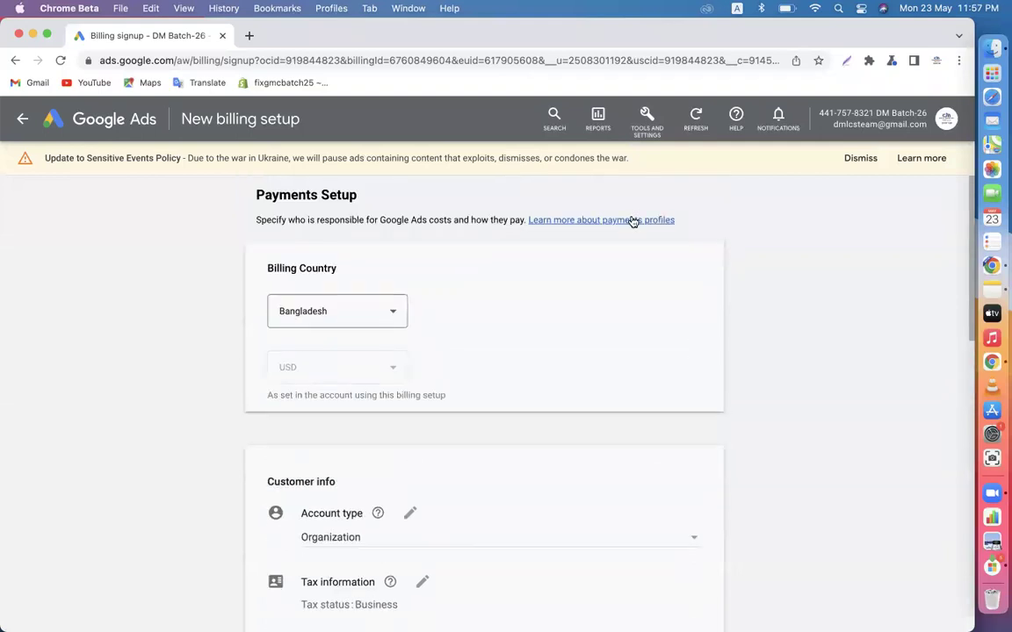
pyautogui.click(647, 123)
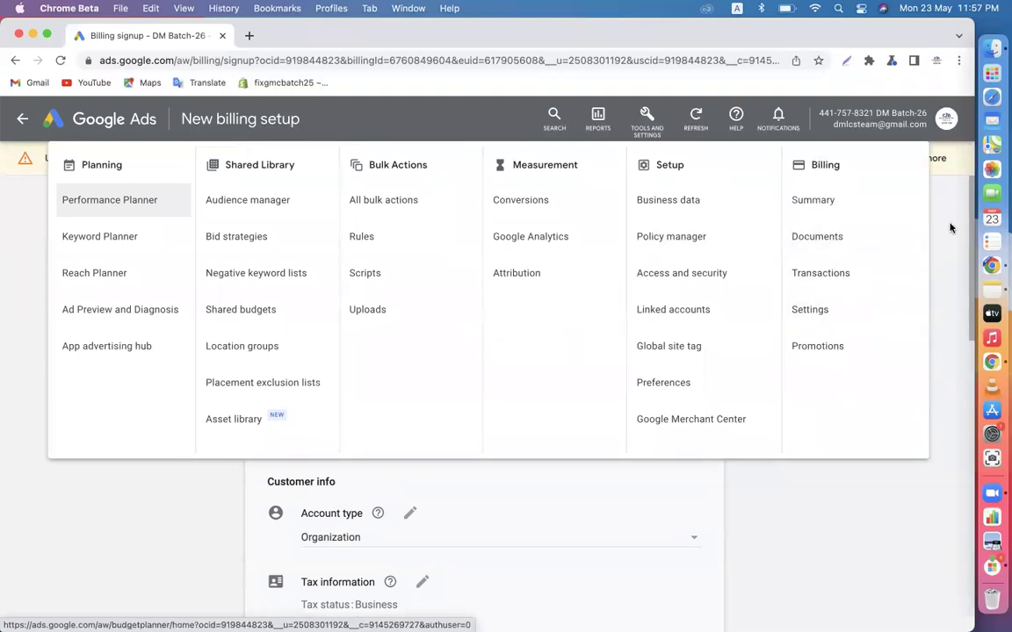
pyautogui.click(426, 302)
# Set the Customer info account type to Individual, giving a Personal tax status.
pyautogui.scroll(-5, 420, 334)
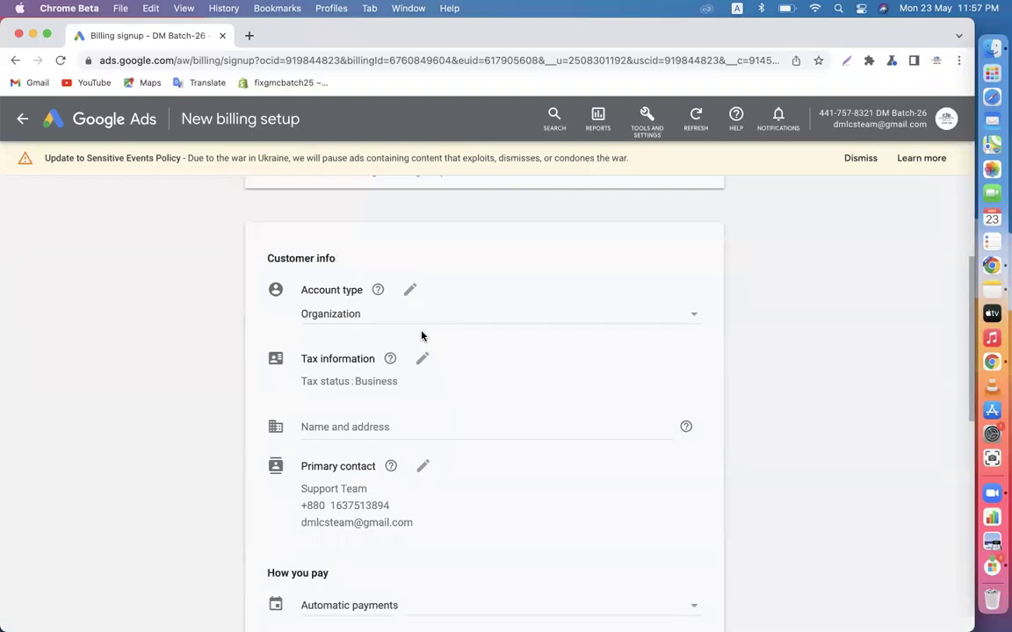
pyautogui.click(694, 298)
pyautogui.click(319, 276)
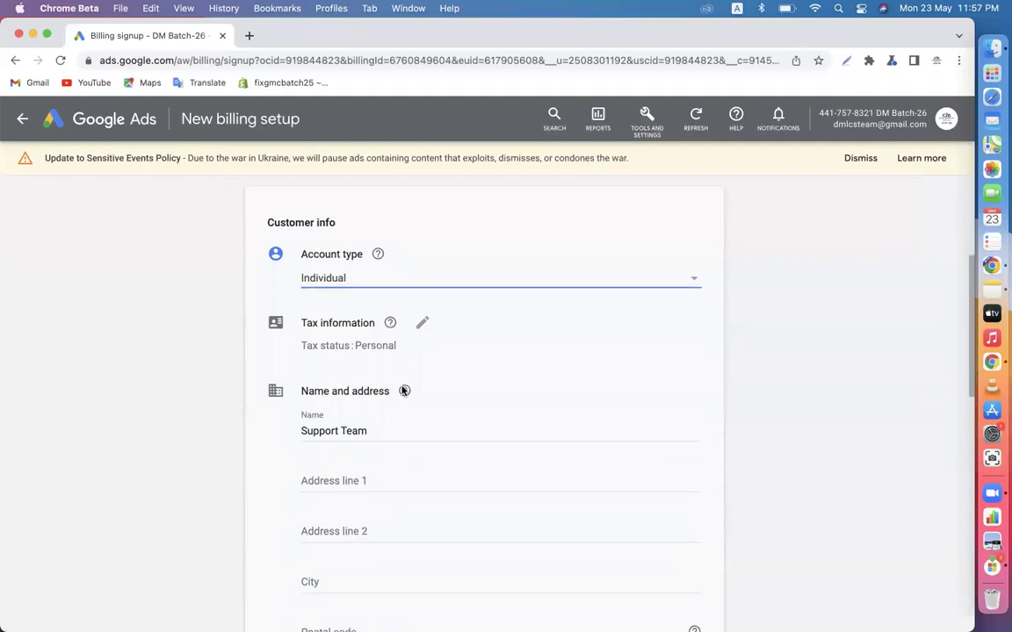
pyautogui.scroll(-3, 372, 402)
pyautogui.scroll(-4, 392, 305)
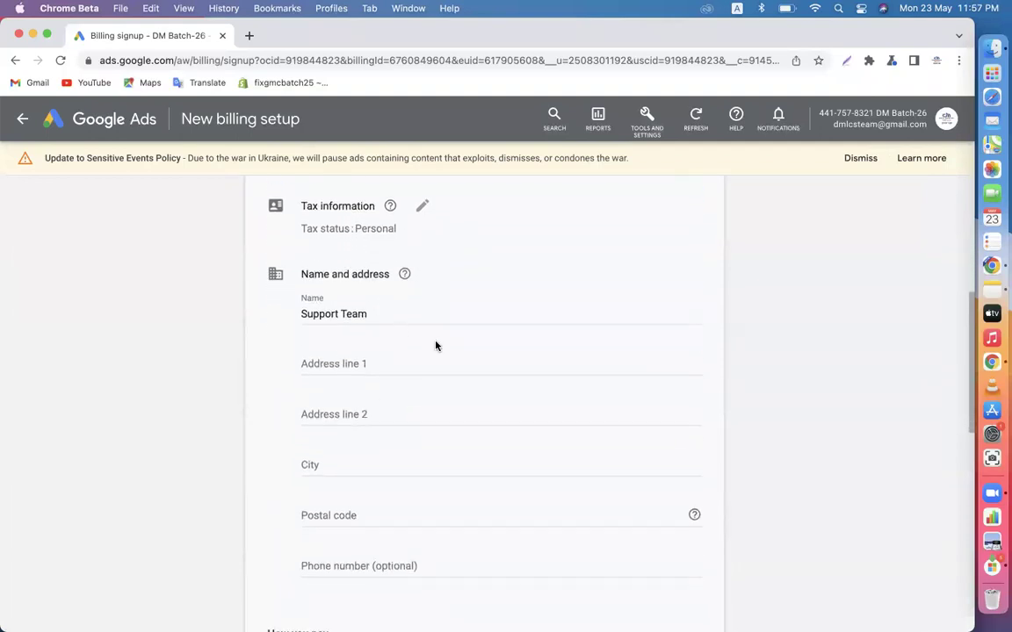
pyautogui.scroll(5, 391, 305)
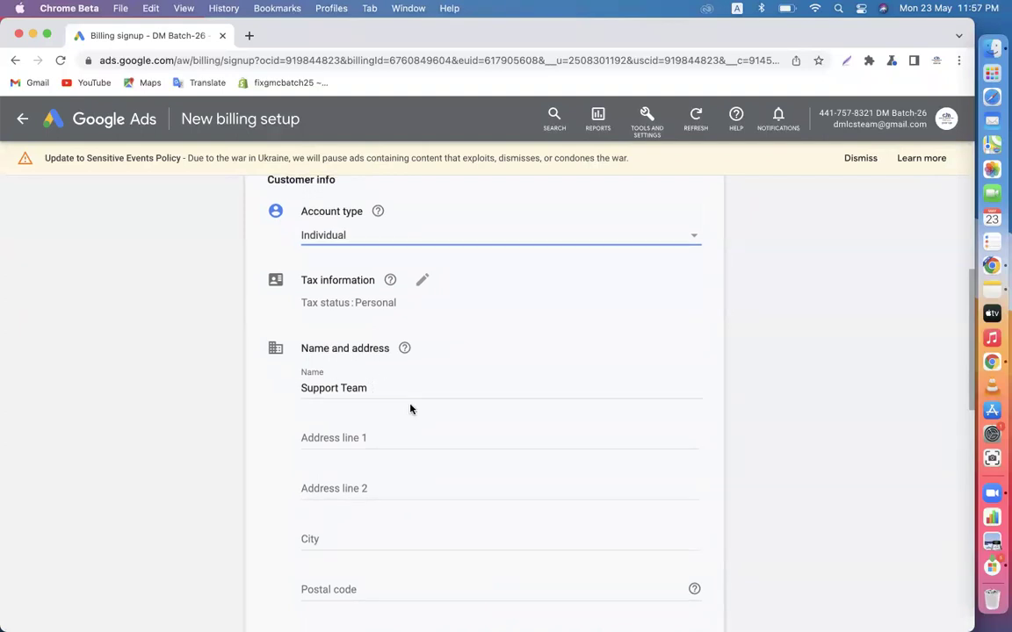
pyautogui.scroll(-1, 408, 409)
pyautogui.scroll(-1, 378, 410)
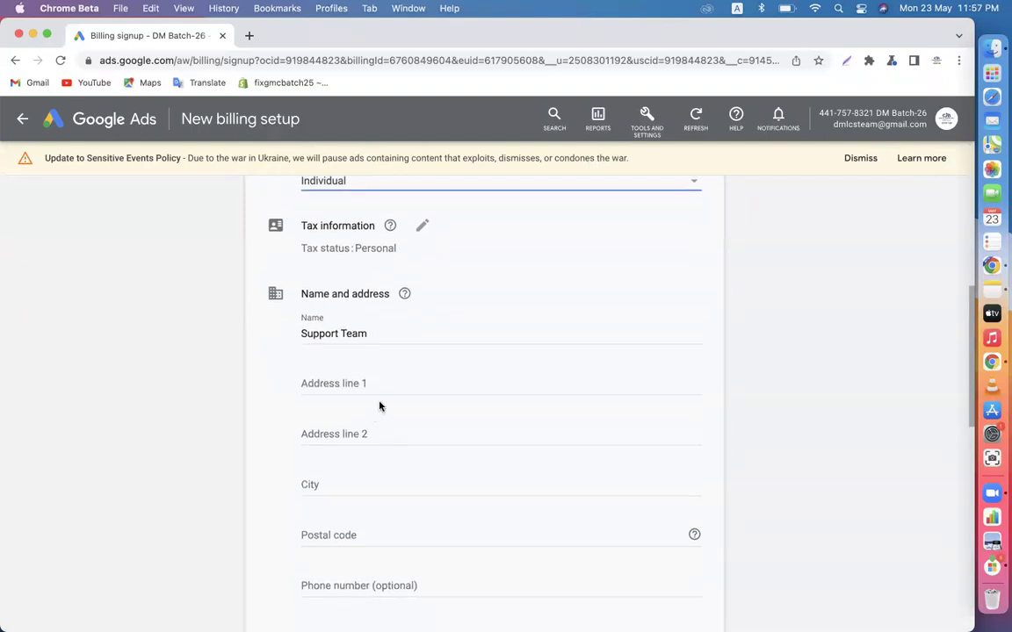
pyautogui.scroll(-1, 378, 391)
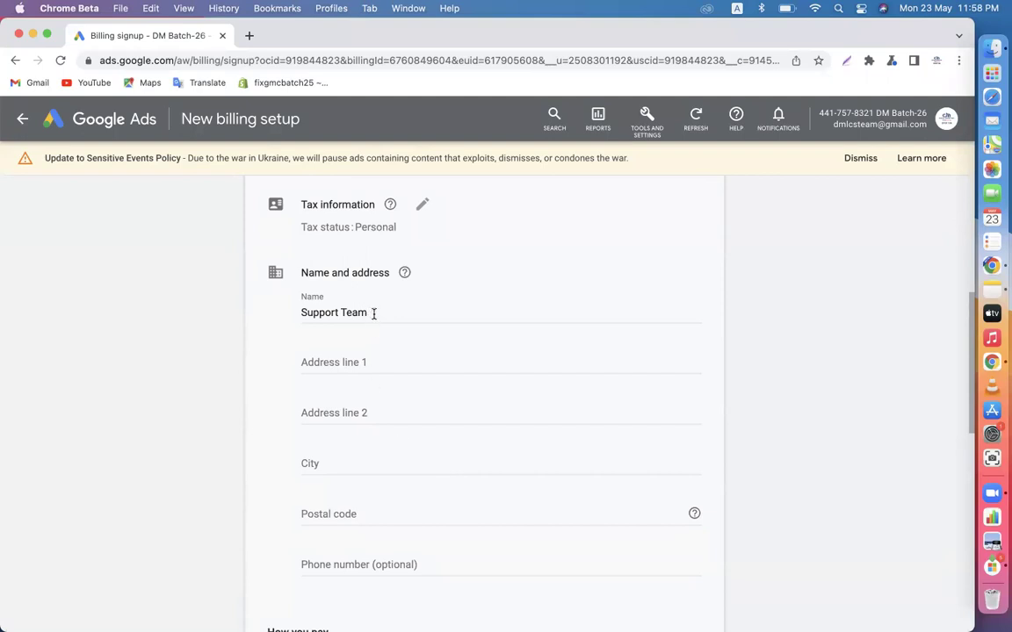
# Select the Support Team name, then enter Address line 1 and leave it empty.
pyautogui.moveTo(373, 314); pyautogui.dragTo(290, 317)
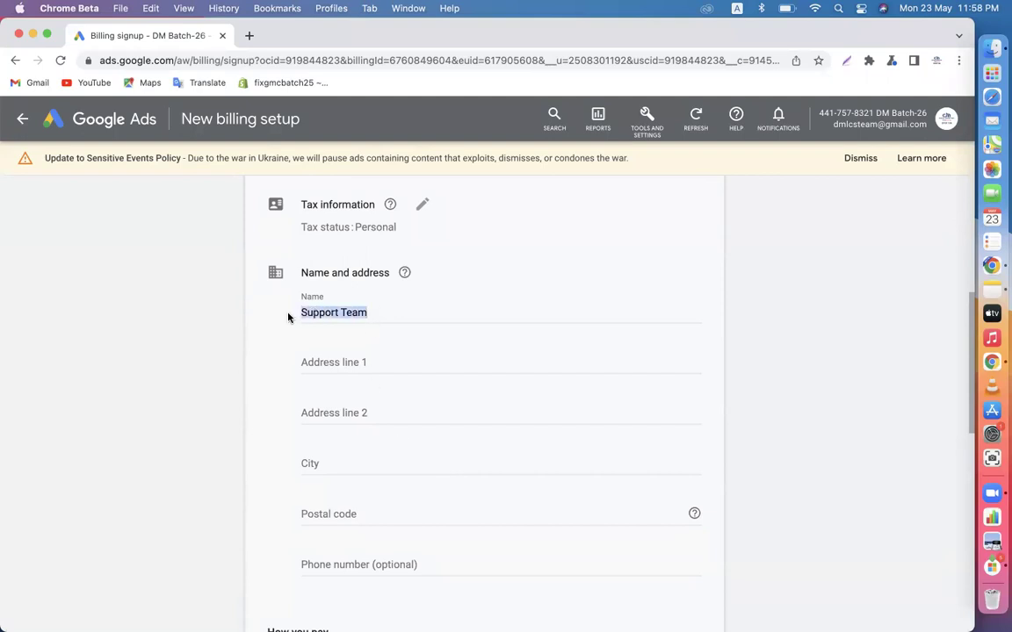
pyautogui.moveTo(379, 363); pyautogui.dragTo(306, 364)
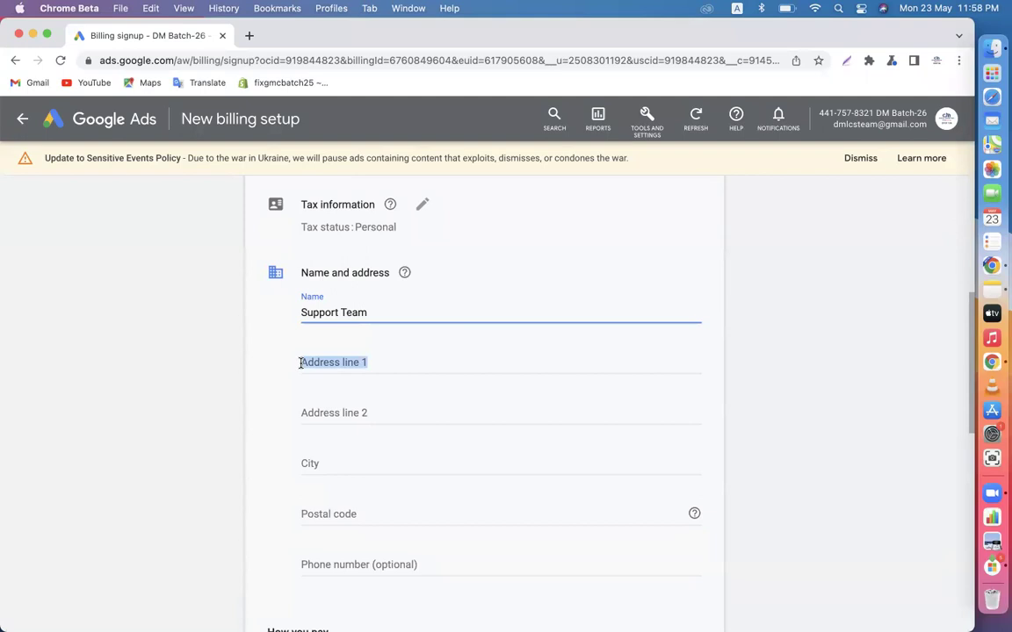
pyautogui.click(300, 363)
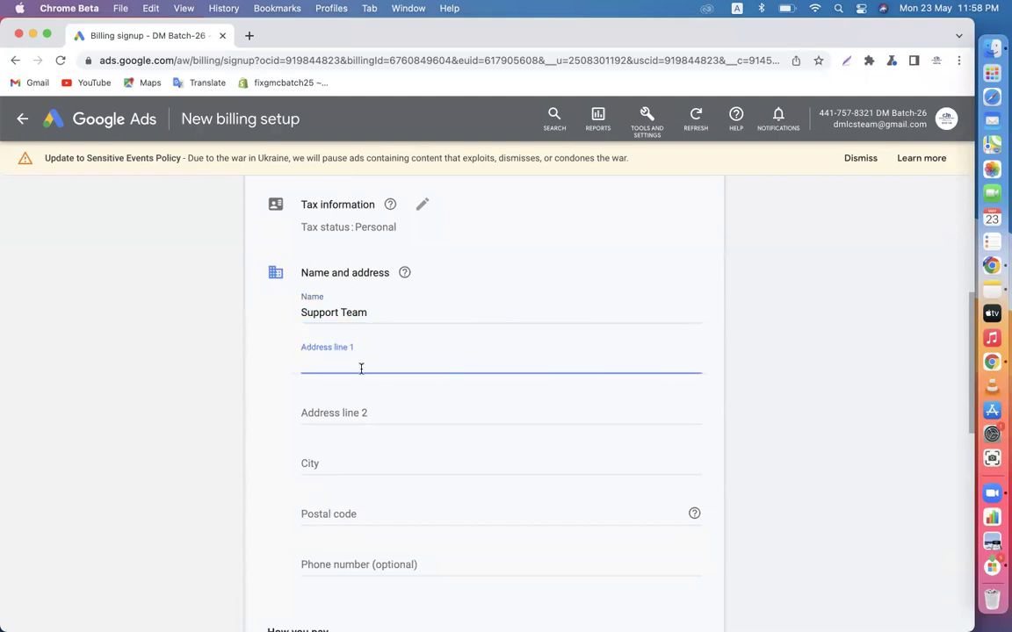
pyautogui.scroll(-3, 362, 370)
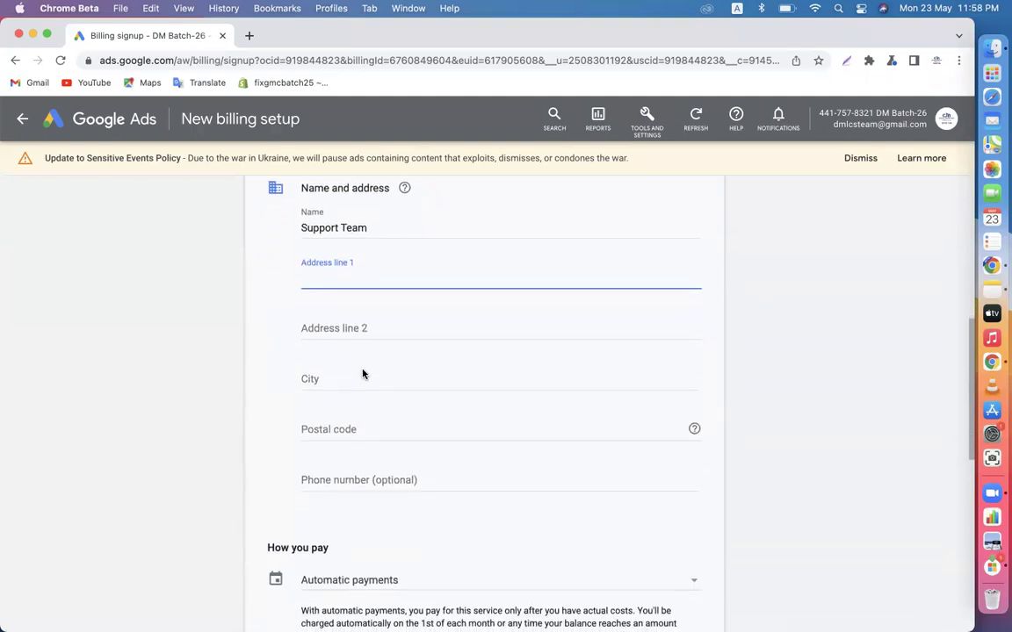
pyautogui.scroll(-3, 362, 374)
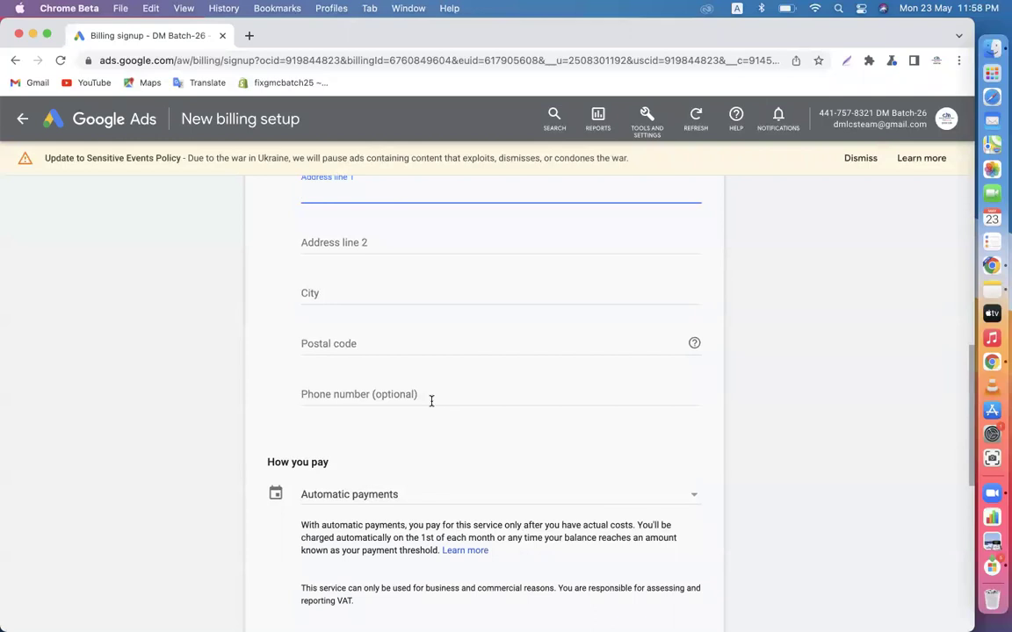
pyautogui.scroll(7, 432, 402)
pyautogui.click(753, 372)
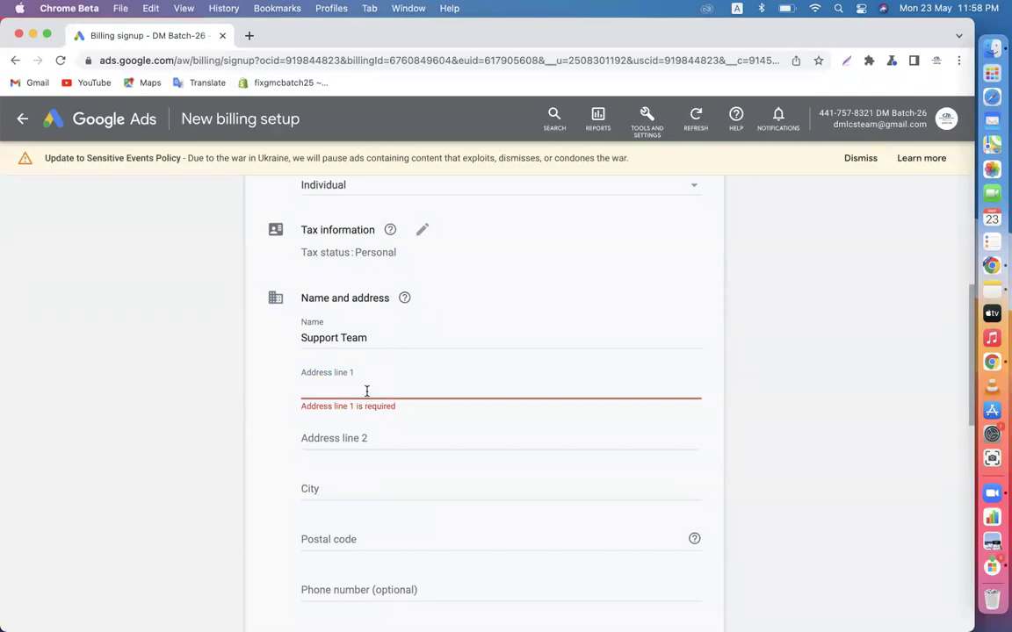
# Pass through Address line 1, Address line 2 and City blank, down to How you pay.
pyautogui.moveTo(385, 337); pyautogui.dragTo(260, 343)
pyautogui.click(340, 389)
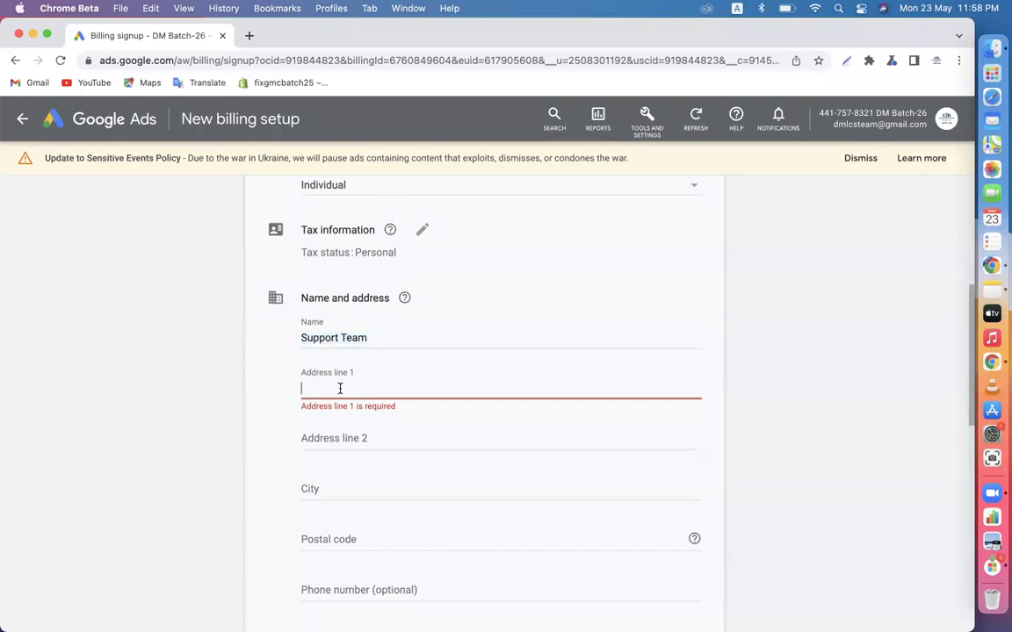
pyautogui.click(379, 437)
pyautogui.click(371, 486)
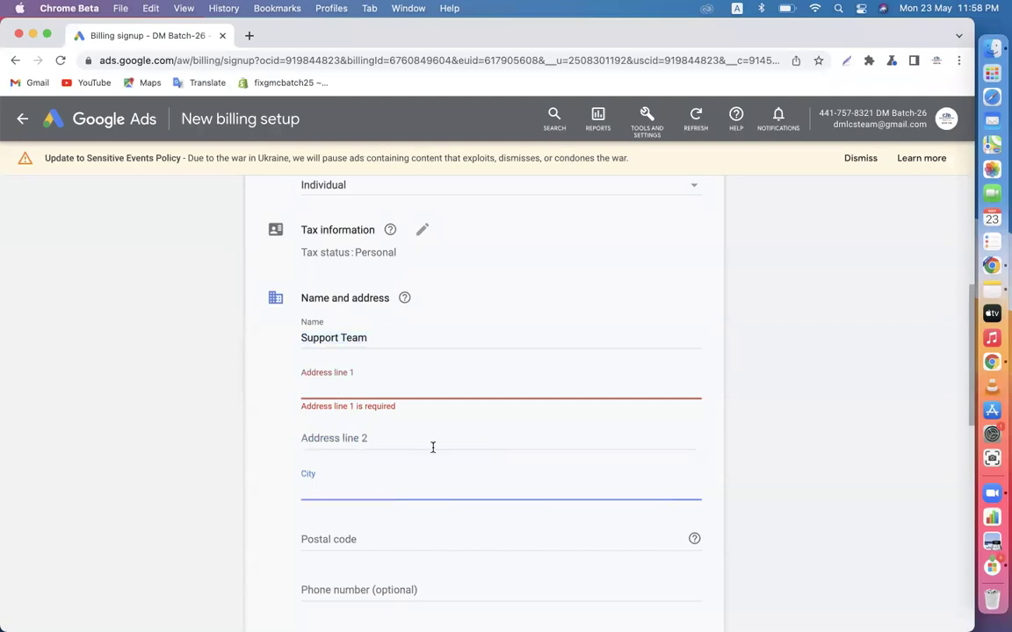
pyautogui.scroll(-5, 538, 474)
pyautogui.scroll(-1, 452, 392)
pyautogui.scroll(-1, 439, 401)
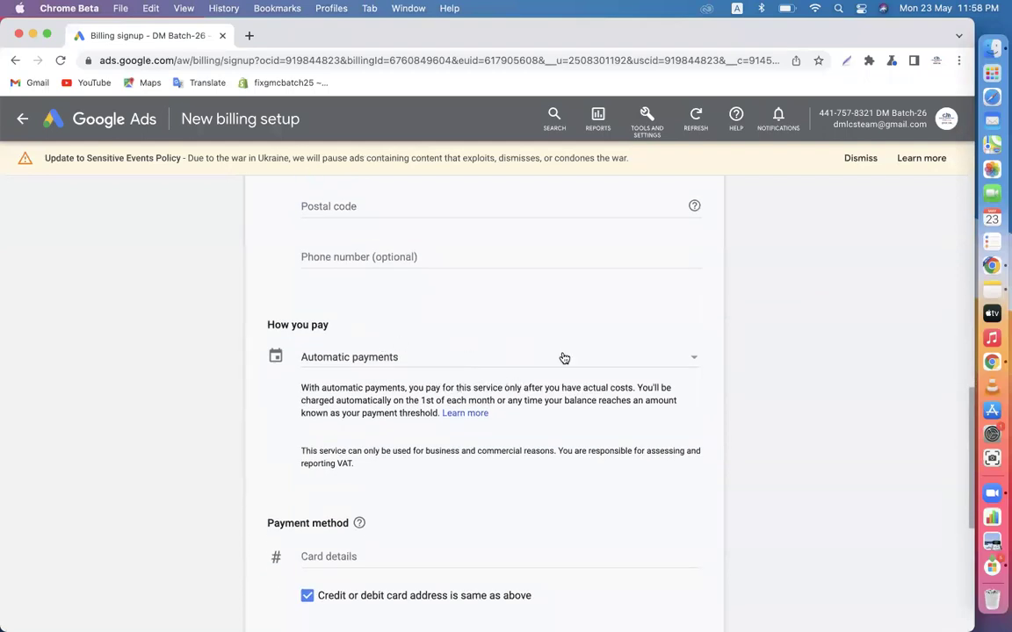
# Expand the How you pay dropdown showing Automatic payments and Manual payments.
pyautogui.click(508, 357)
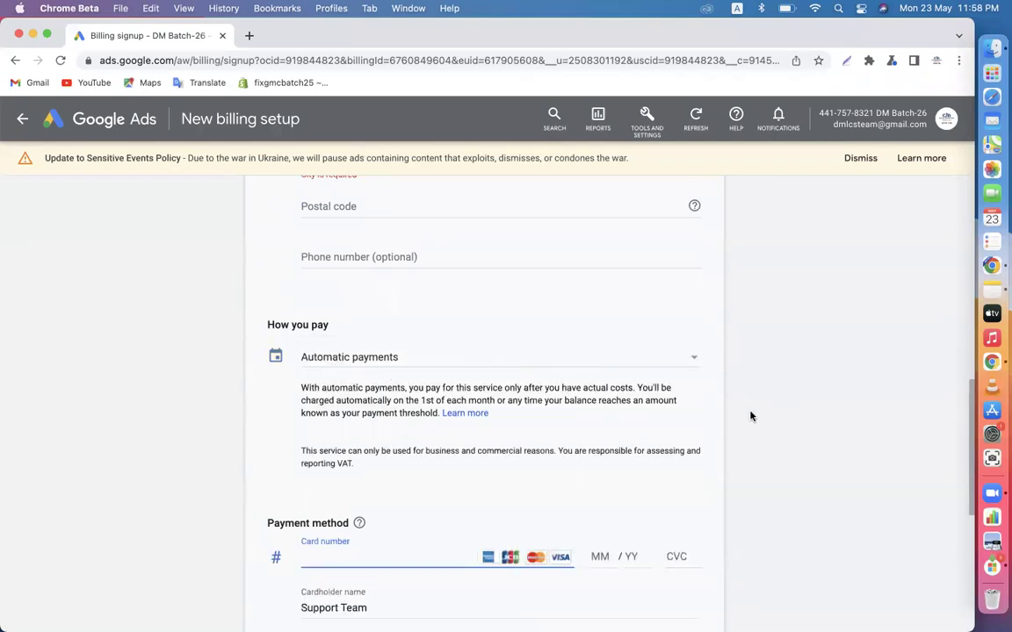
pyautogui.scroll(-3, 716, 425)
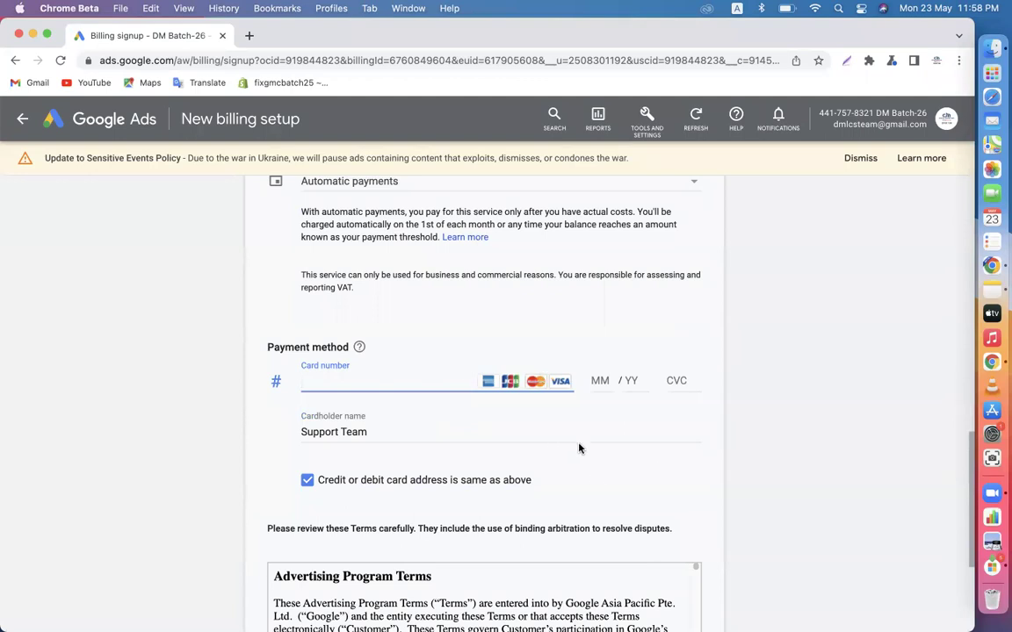
pyautogui.scroll(-1, 579, 449)
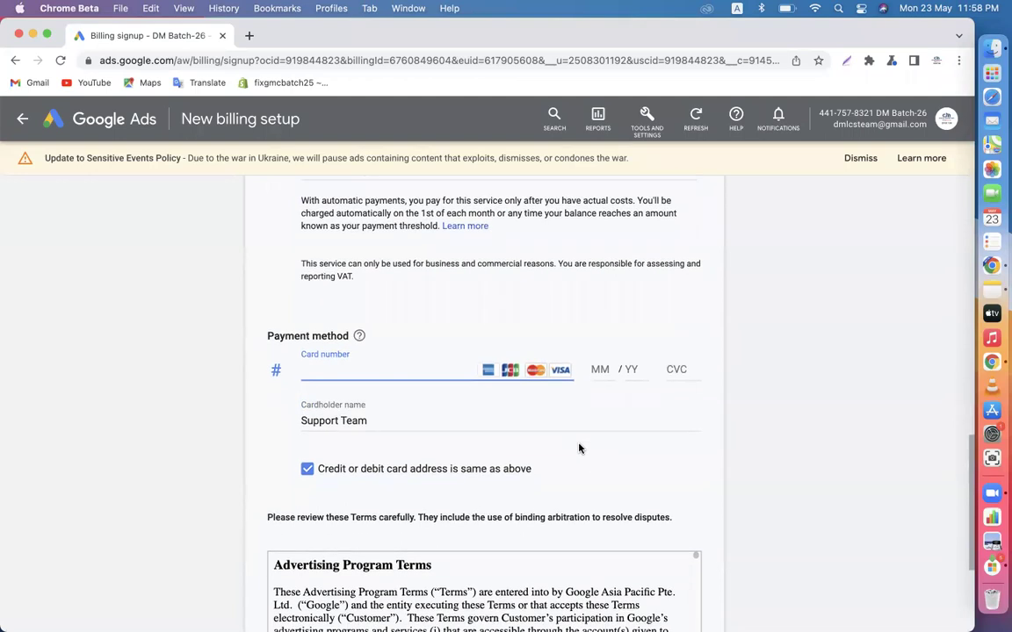
pyautogui.scroll(3, 579, 449)
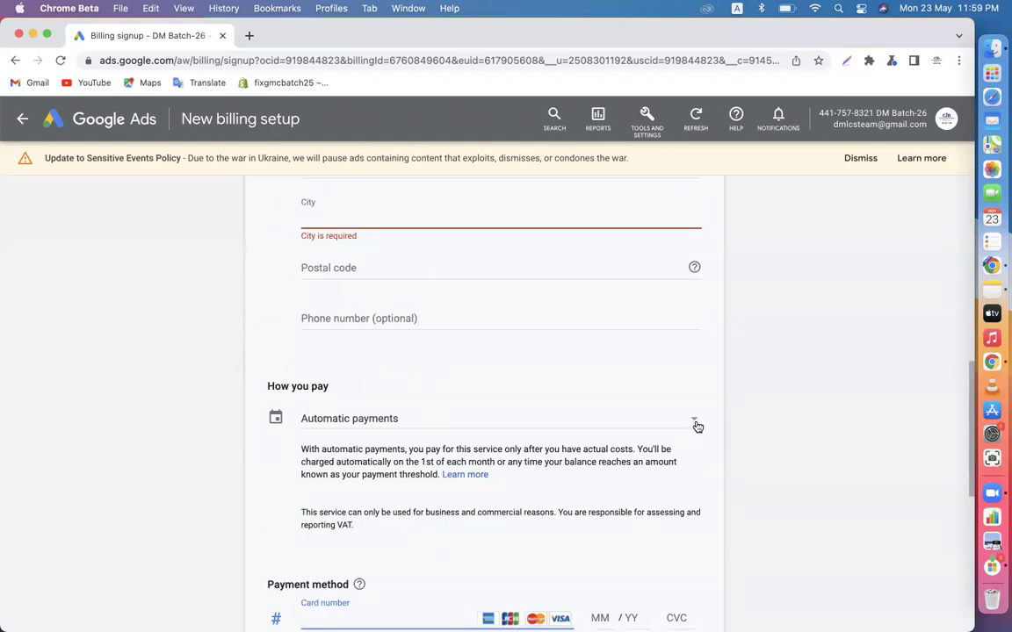
pyautogui.scroll(-2, 778, 412)
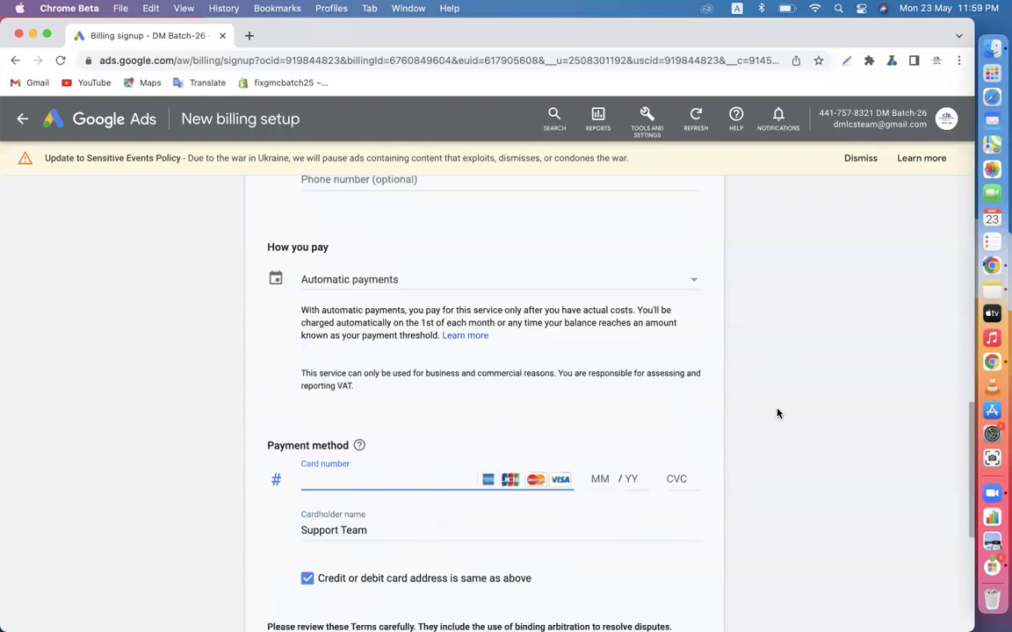
pyautogui.click(693, 283)
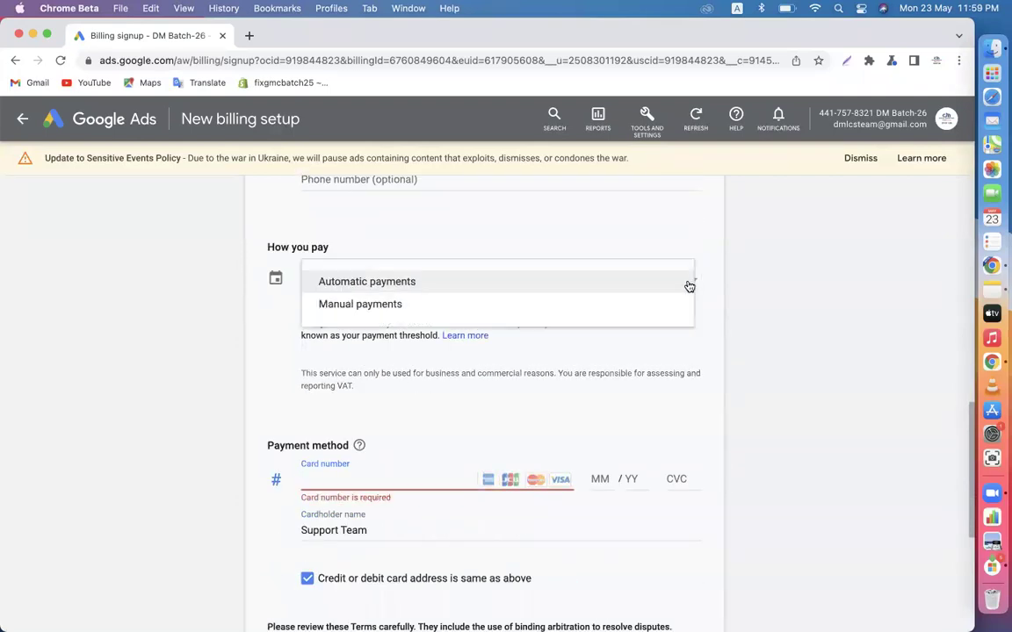
# Switch How you pay to Manual payments with a $500 amount and submit the form.
pyautogui.click(369, 306)
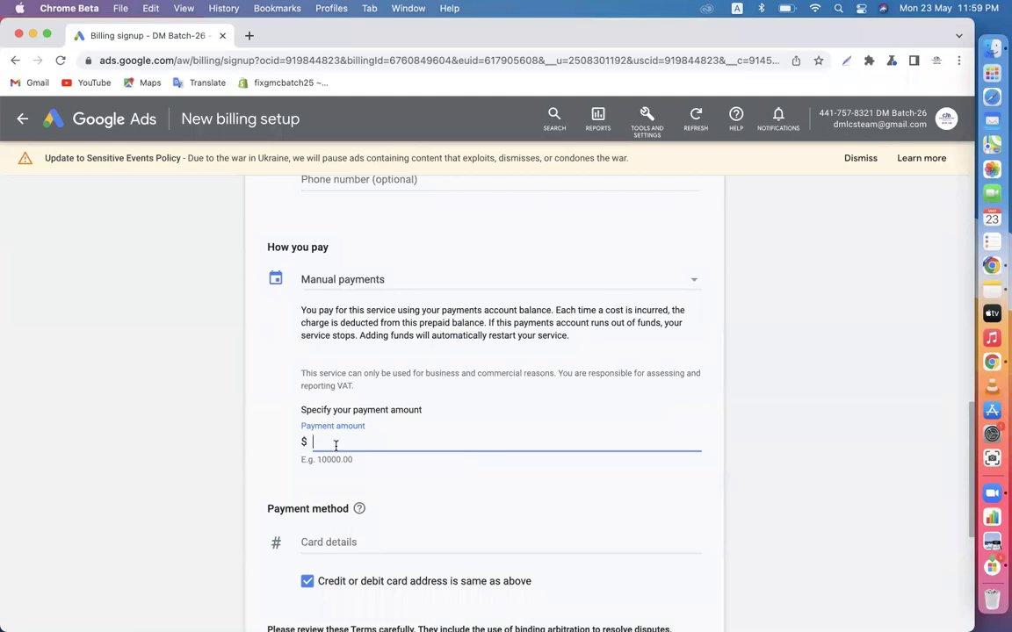
pyautogui.write('500')
pyautogui.scroll(-5, 351, 440)
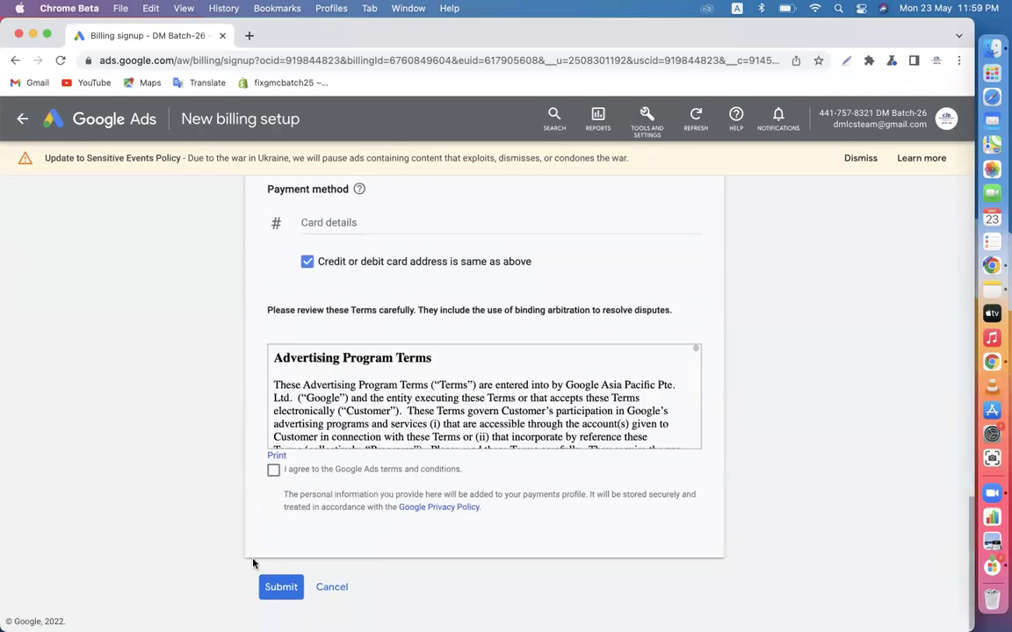
pyautogui.click(283, 587)
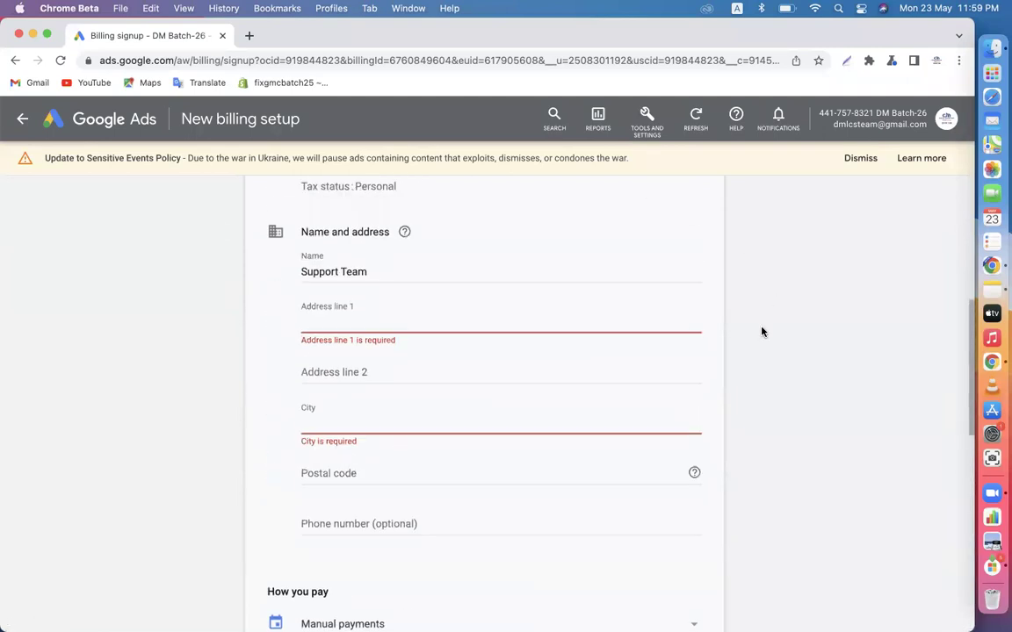
pyautogui.scroll(-5, 763, 331)
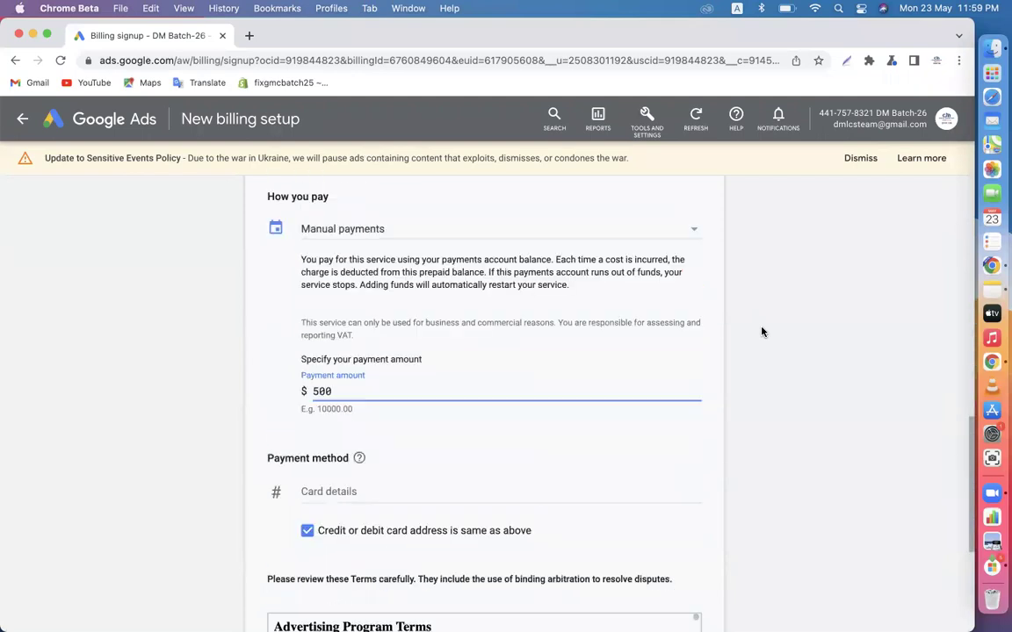
# In regular Chrome, switch to another profile, open Google Ads from the ADS Manager bookmarks, and sign in.
pyautogui.click(983, 361)
pyautogui.click(950, 95)
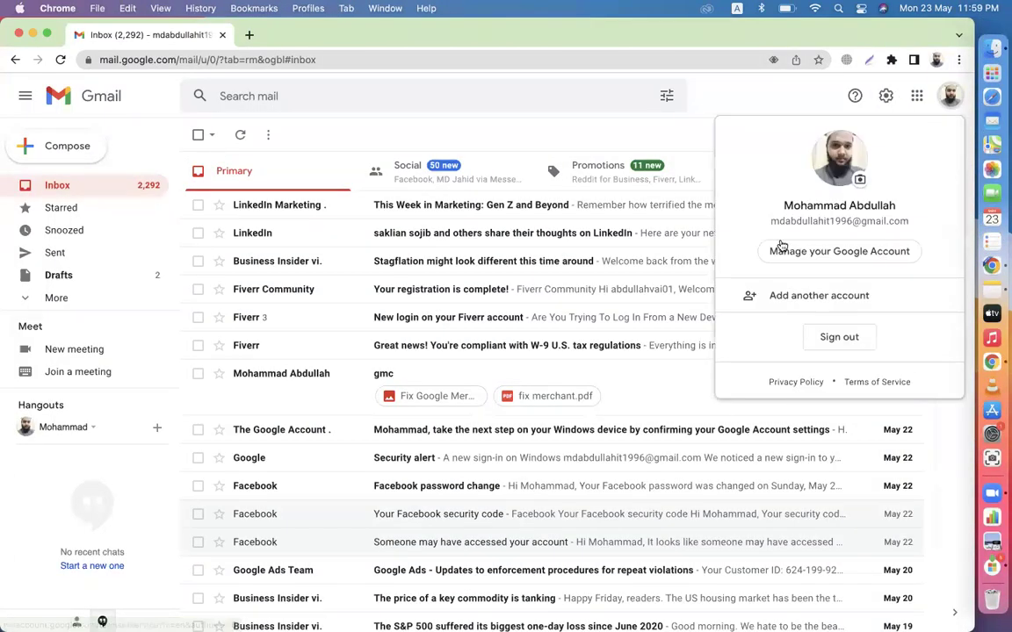
pyautogui.click(936, 62)
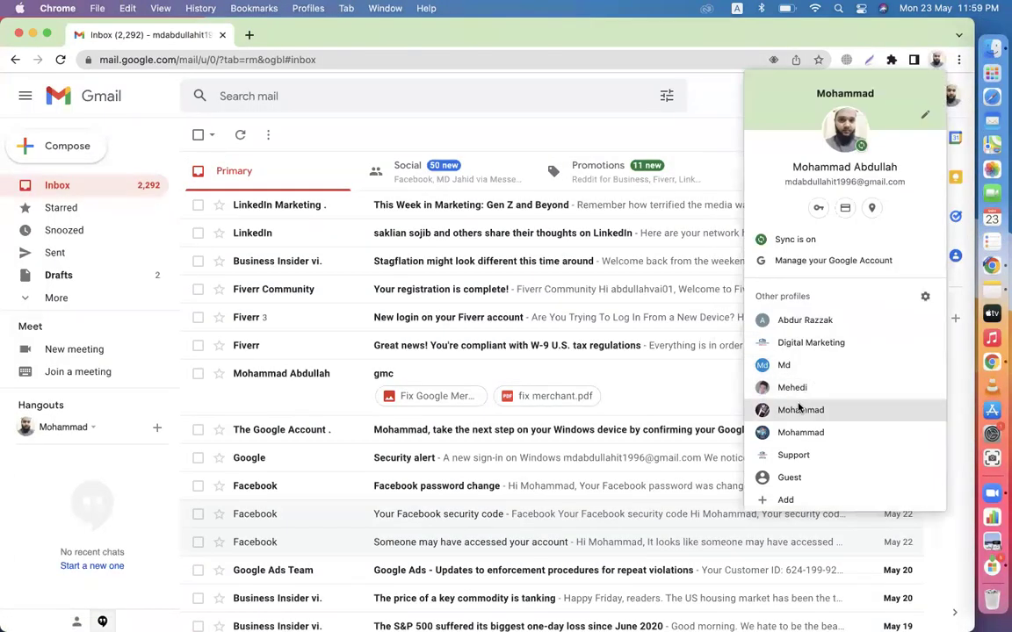
pyautogui.click(796, 406)
pyautogui.click(735, 88)
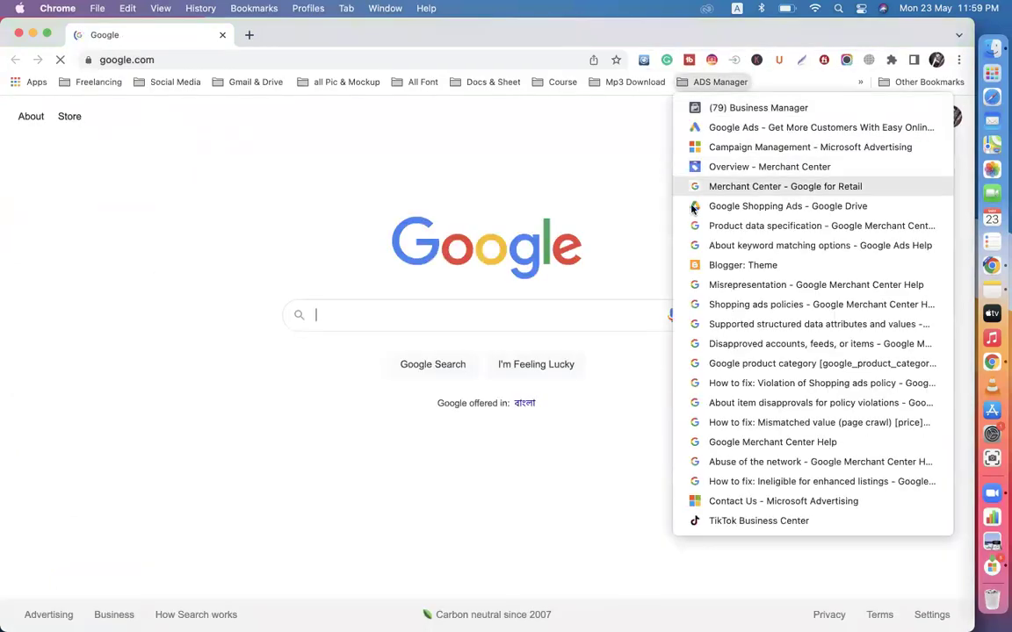
pyautogui.click(715, 131)
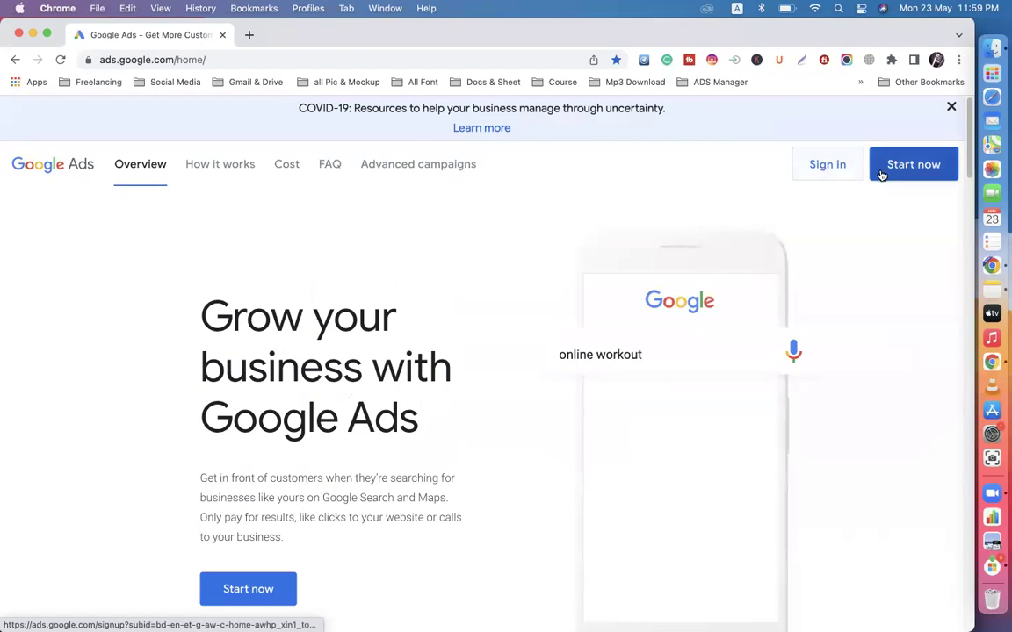
pyautogui.click(844, 172)
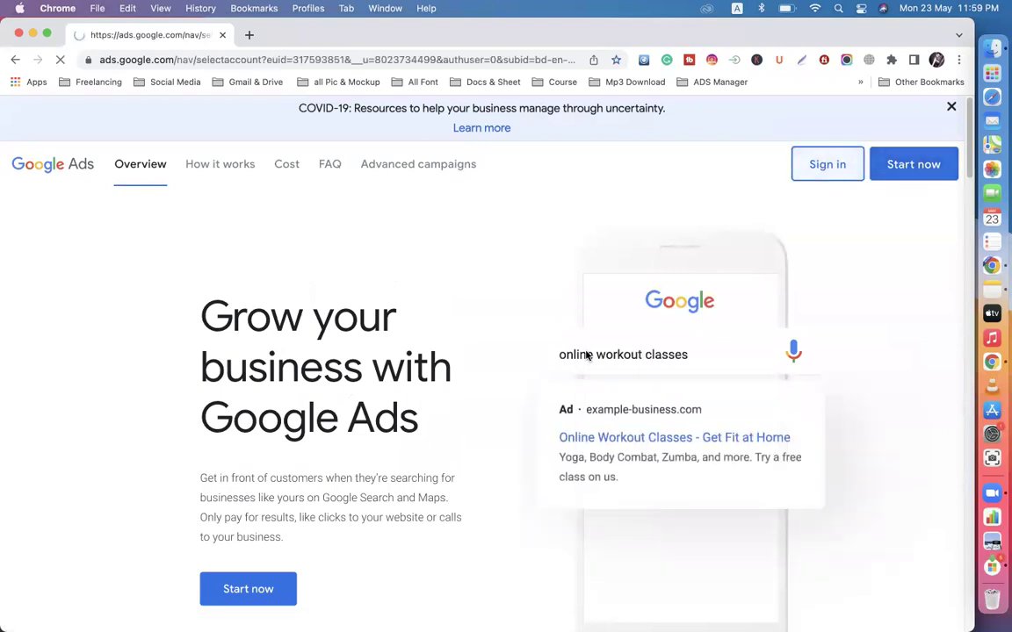
# Pick the WorkShop Manual account and go to Tools and Settings > Billing > Summary.
pyautogui.scroll(-3, 465, 420)
pyautogui.scroll(-8, 463, 421)
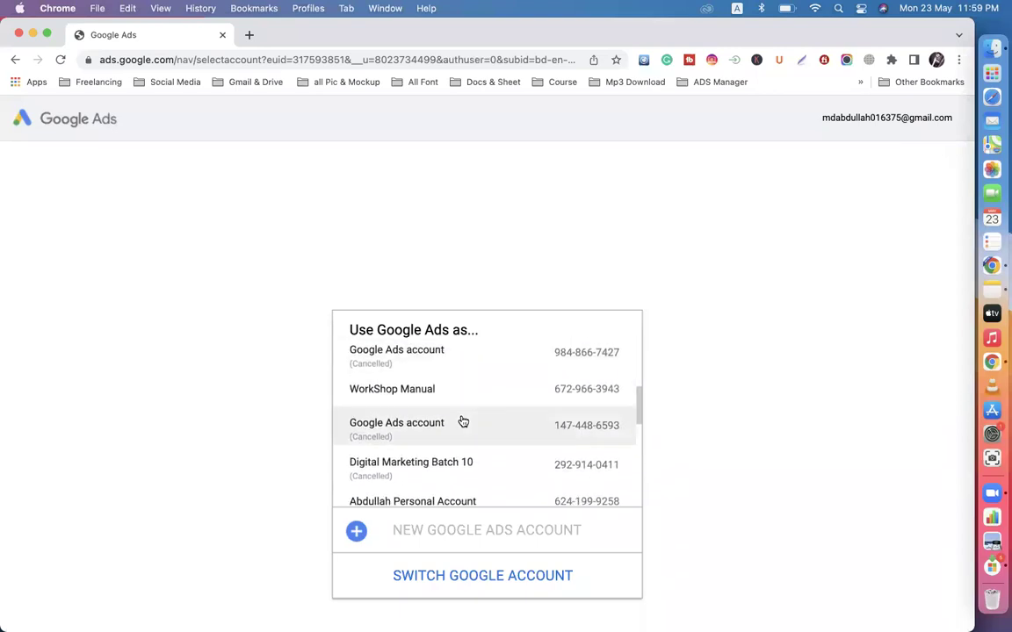
pyautogui.scroll(-6, 462, 422)
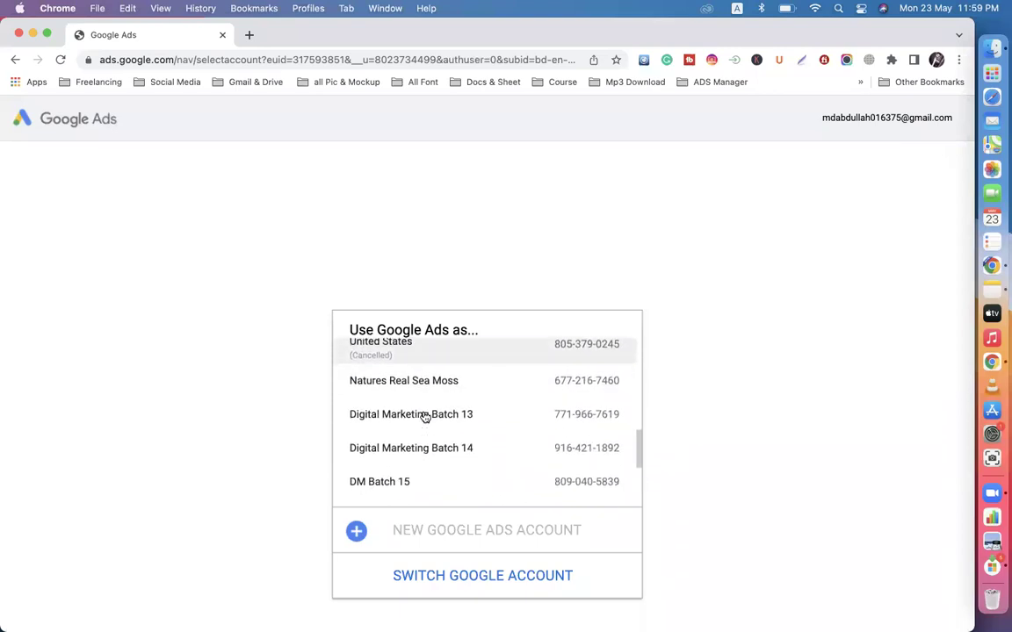
pyautogui.scroll(15, 425, 419)
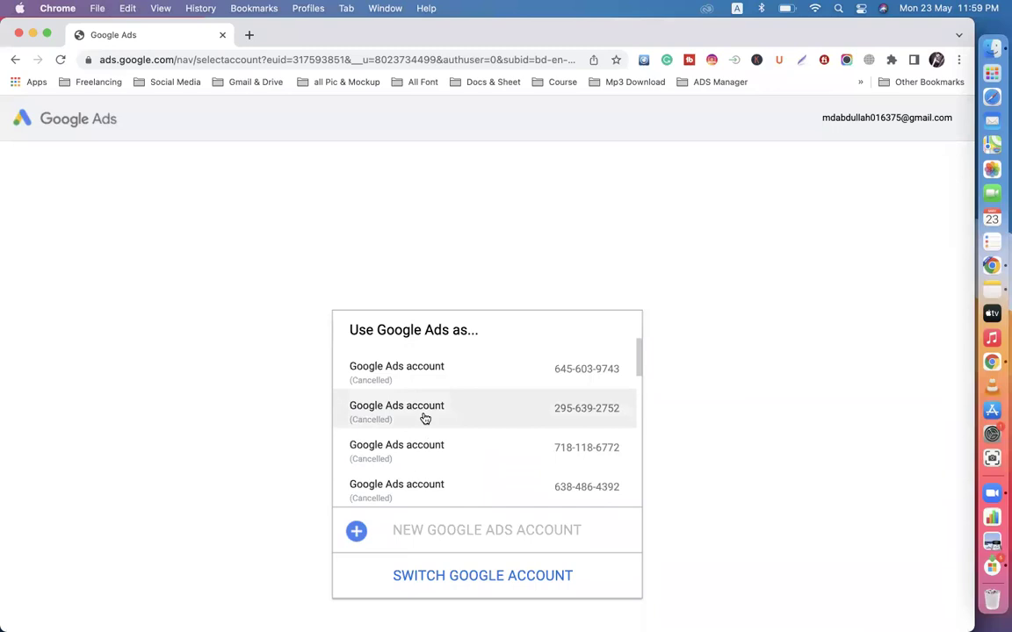
pyautogui.scroll(-5, 478, 440)
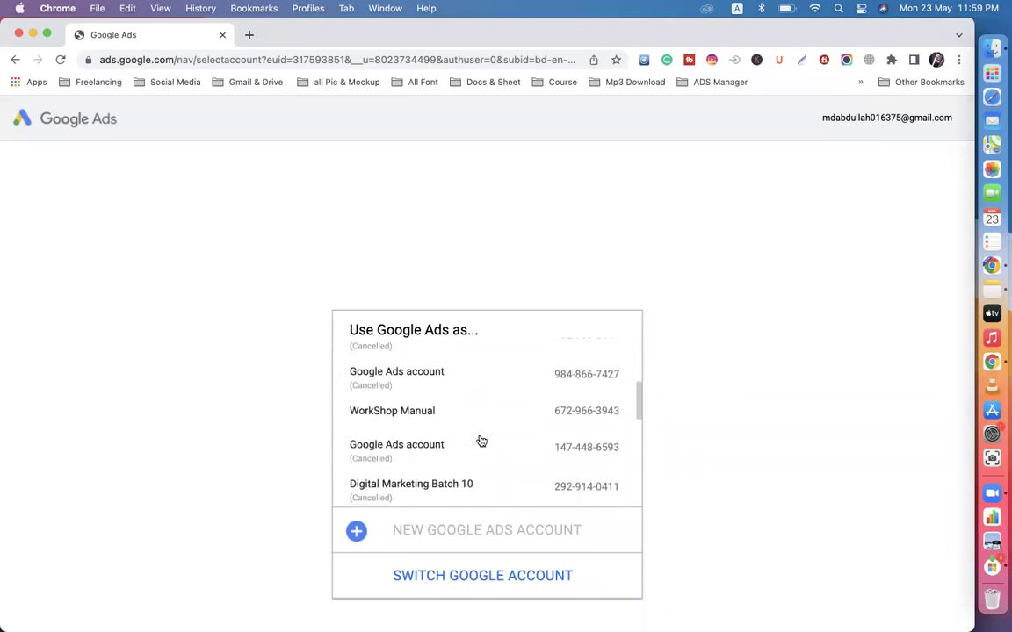
pyautogui.click(410, 413)
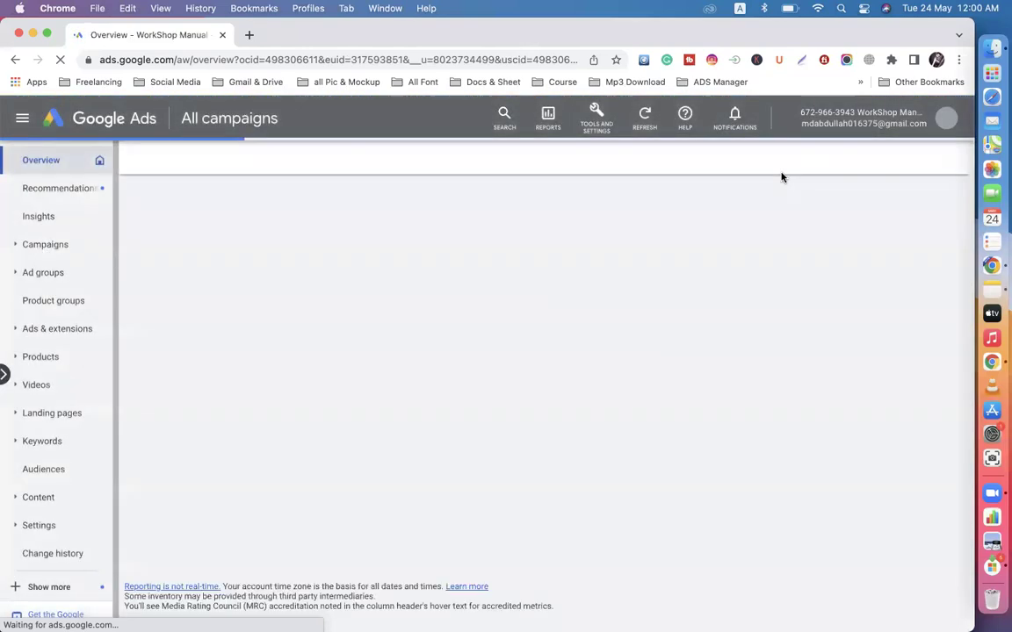
pyautogui.click(629, 124)
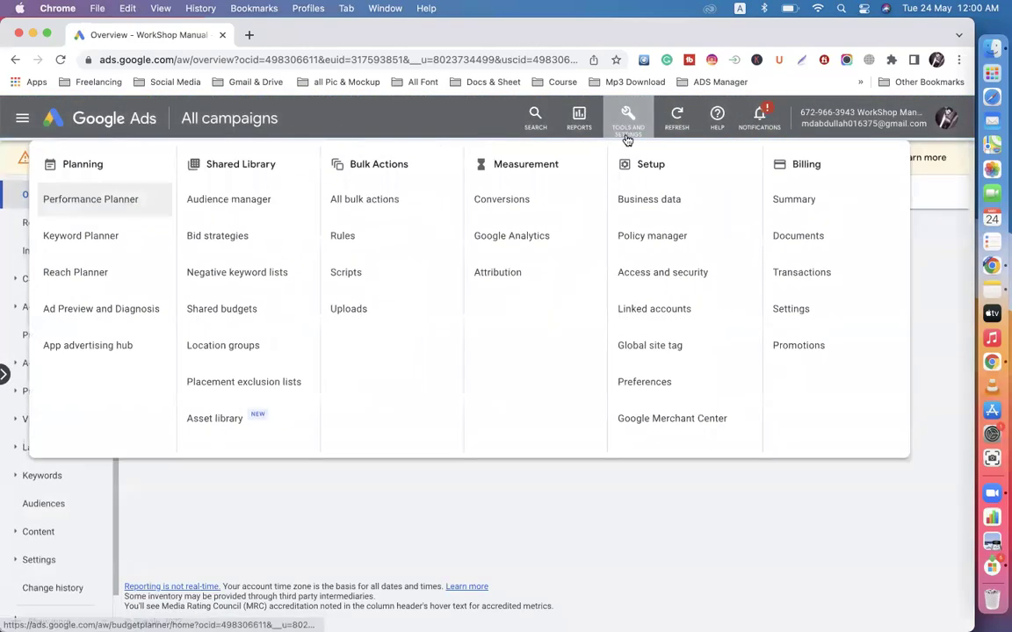
pyautogui.click(800, 209)
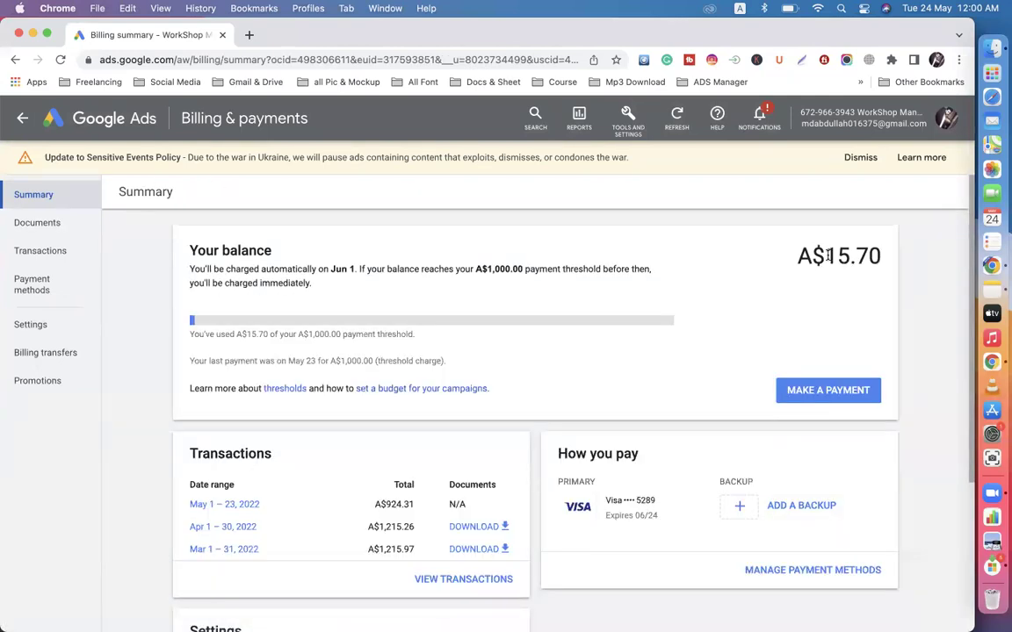
pyautogui.moveTo(828, 255); pyautogui.dragTo(876, 257)
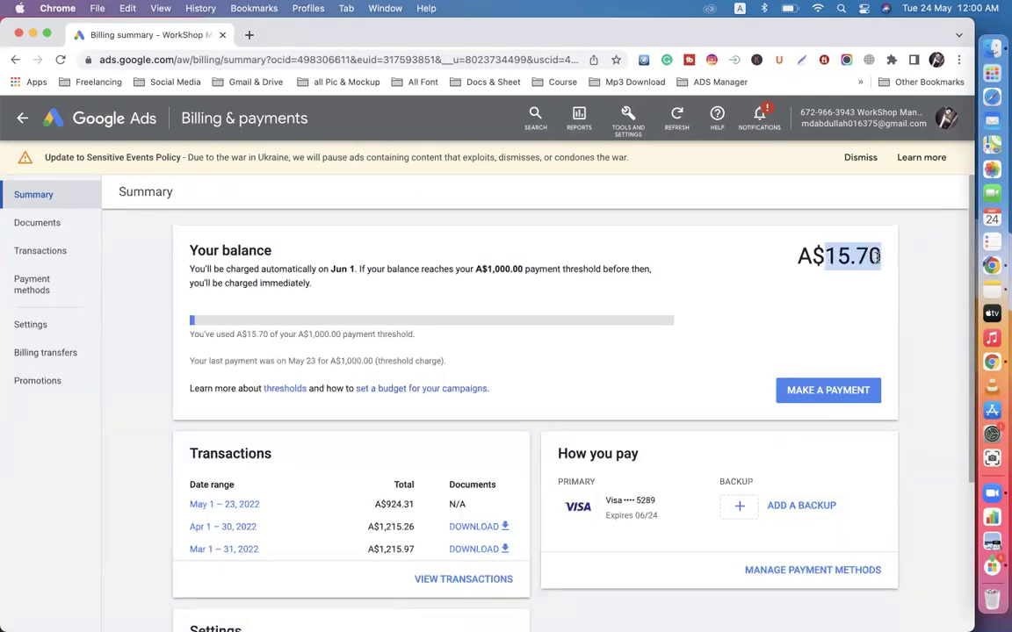
pyautogui.click(827, 252)
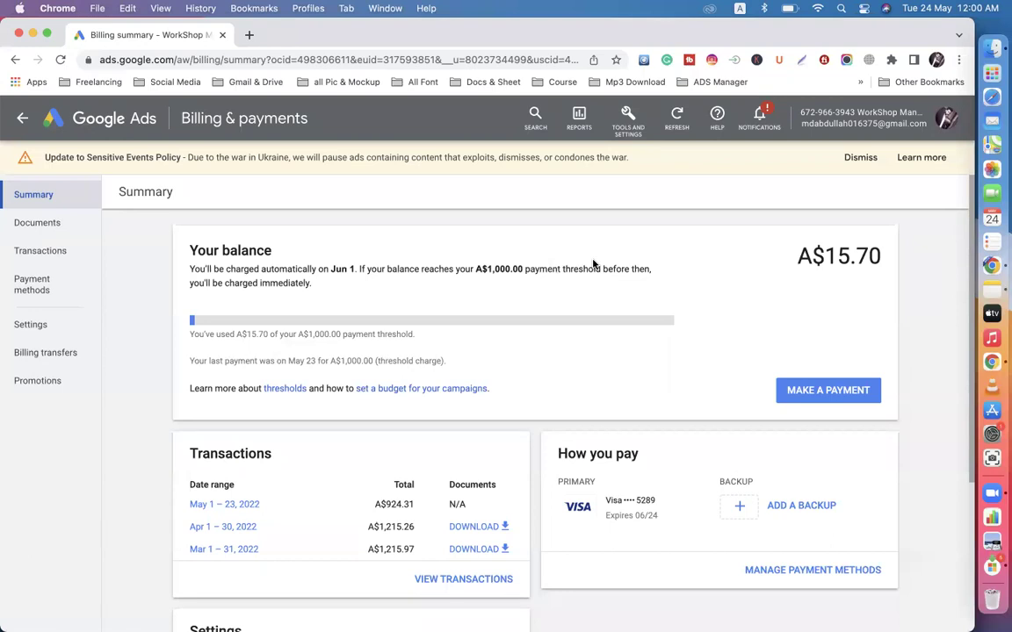
pyautogui.click(797, 393)
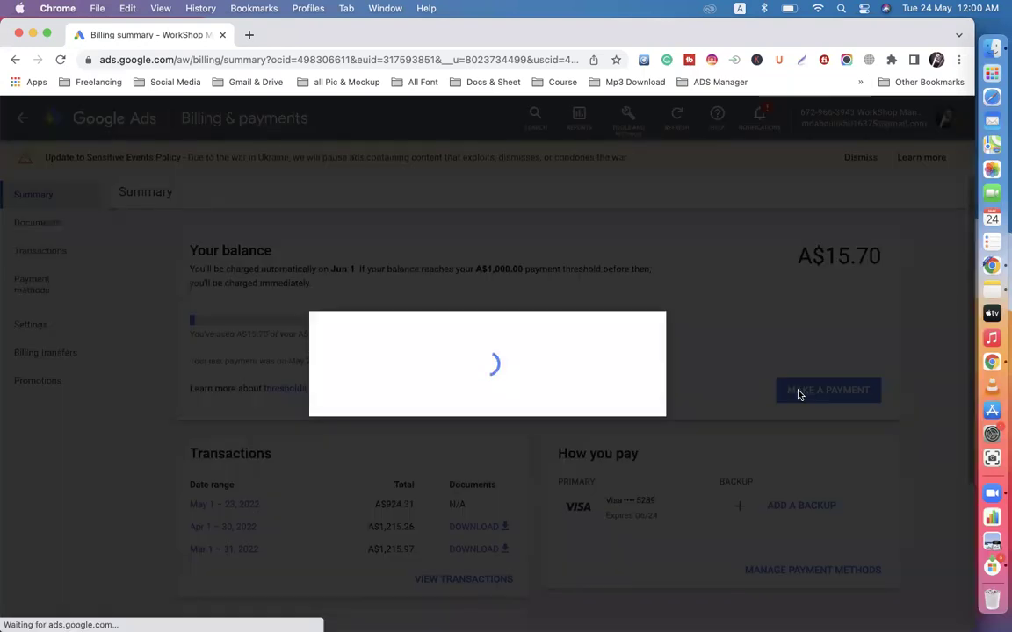
pyautogui.click(434, 417)
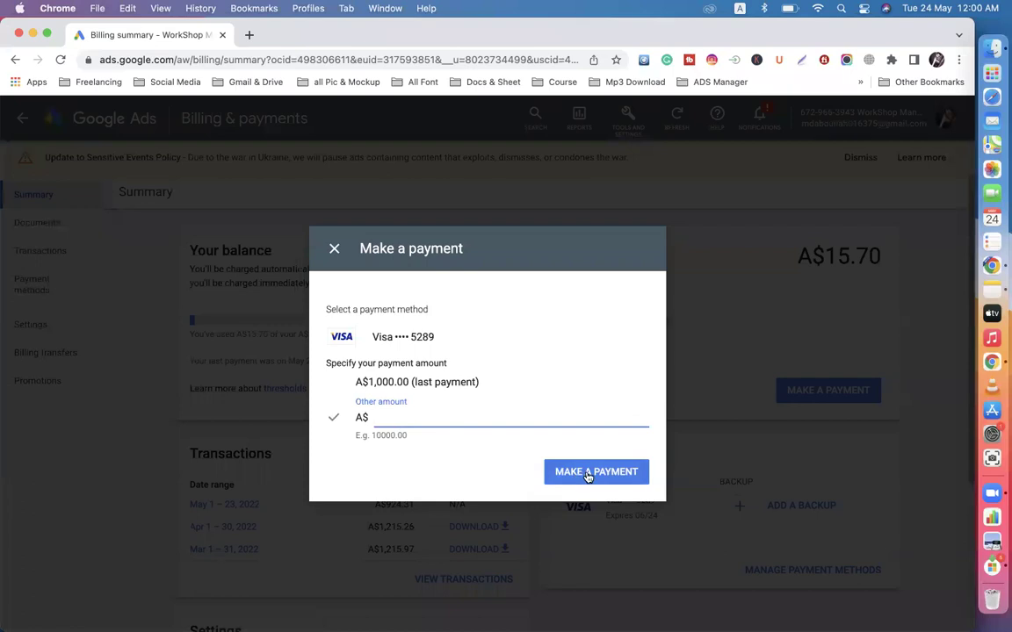
pyautogui.click(334, 249)
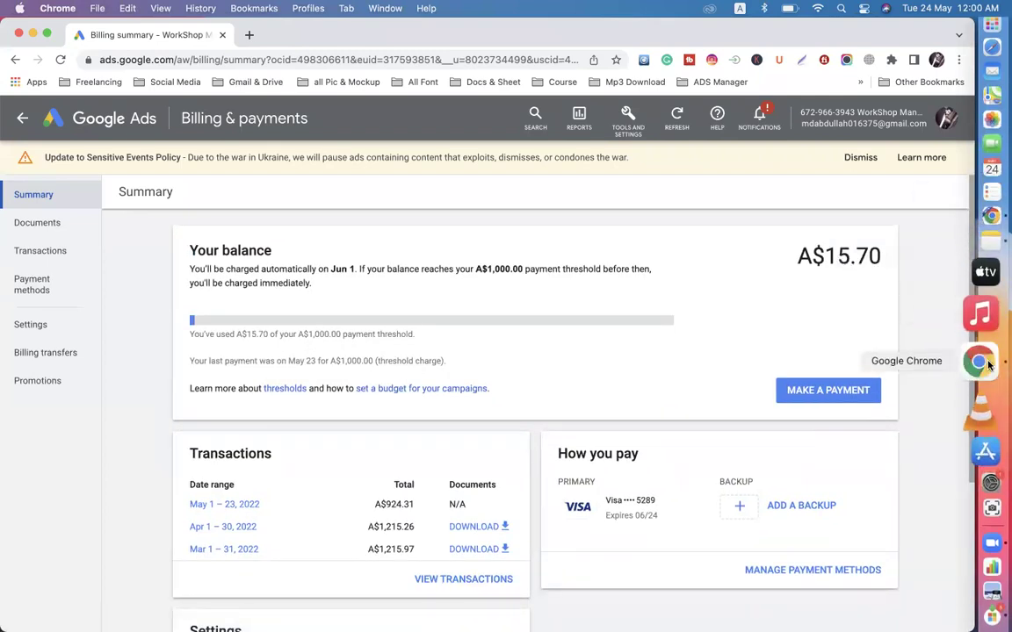
# Back on the DM Batch-26 billing setup, reselect Manual payments in How you pay.
pyautogui.click(979, 262)
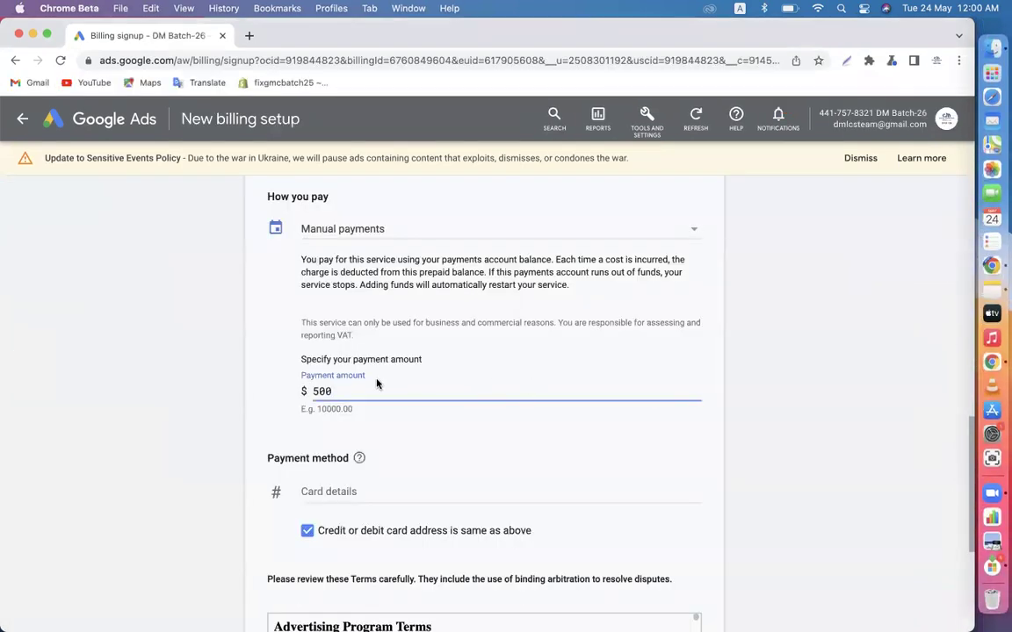
pyautogui.scroll(3, 454, 352)
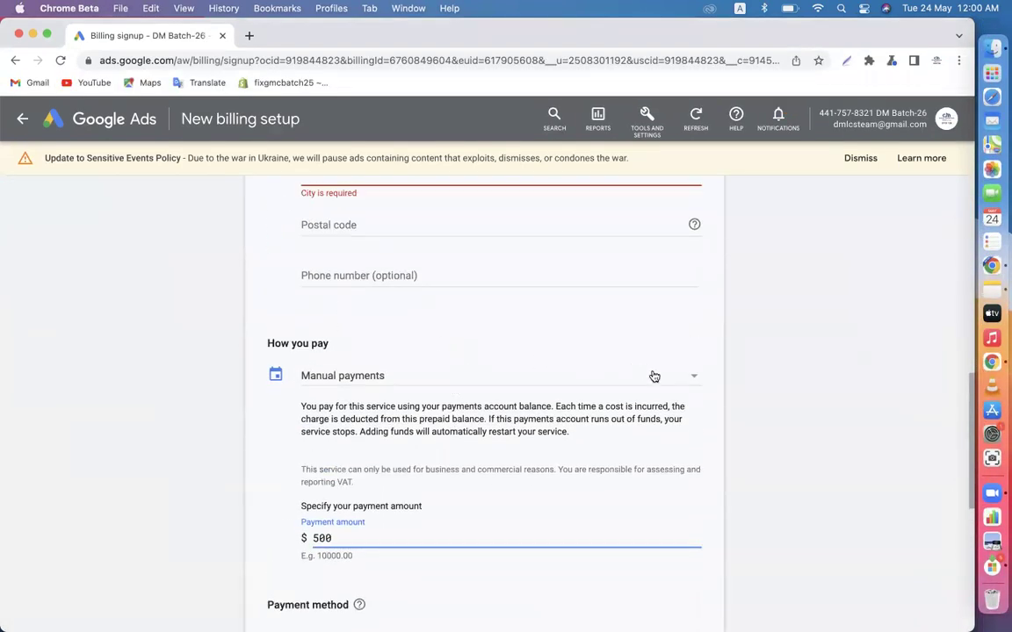
pyautogui.click(693, 383)
pyautogui.click(357, 381)
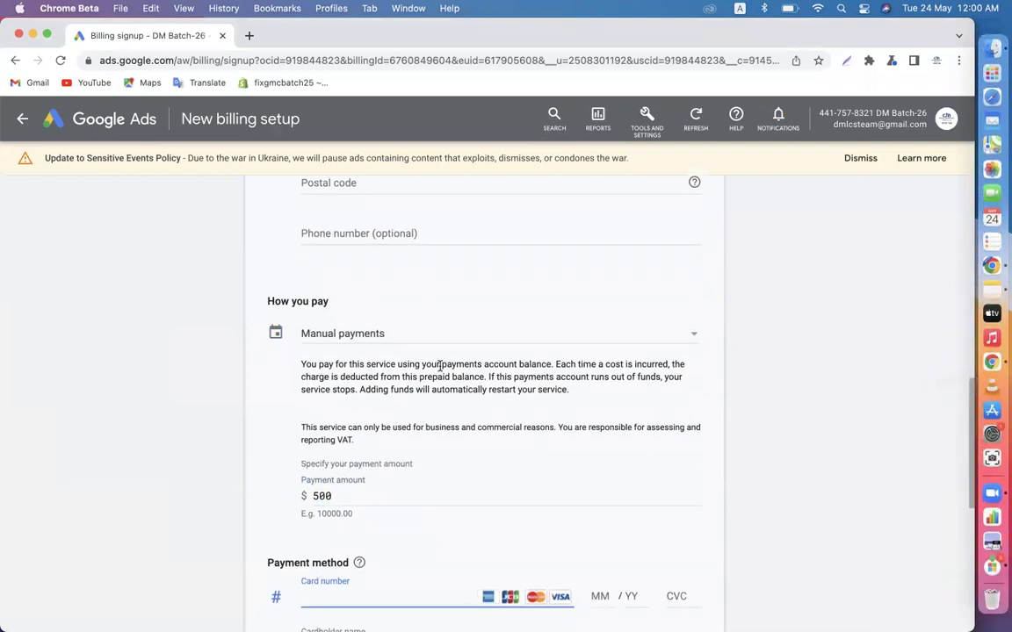
# Check the $500 payment amount and place the cursor in the Card number field.
pyautogui.scroll(-1, 466, 373)
pyautogui.scroll(-5, 466, 373)
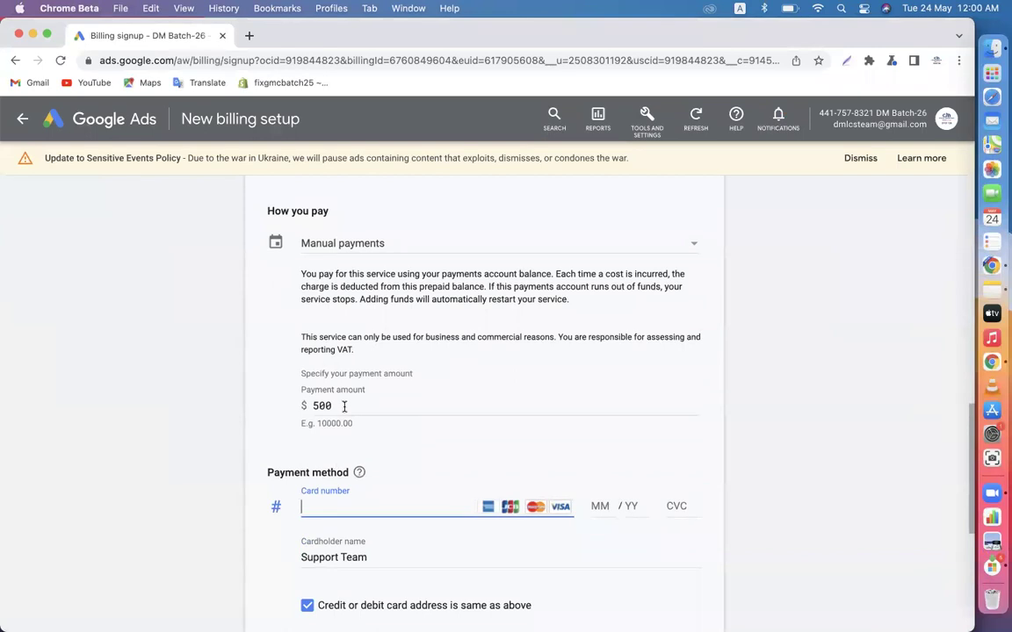
pyautogui.click(303, 406)
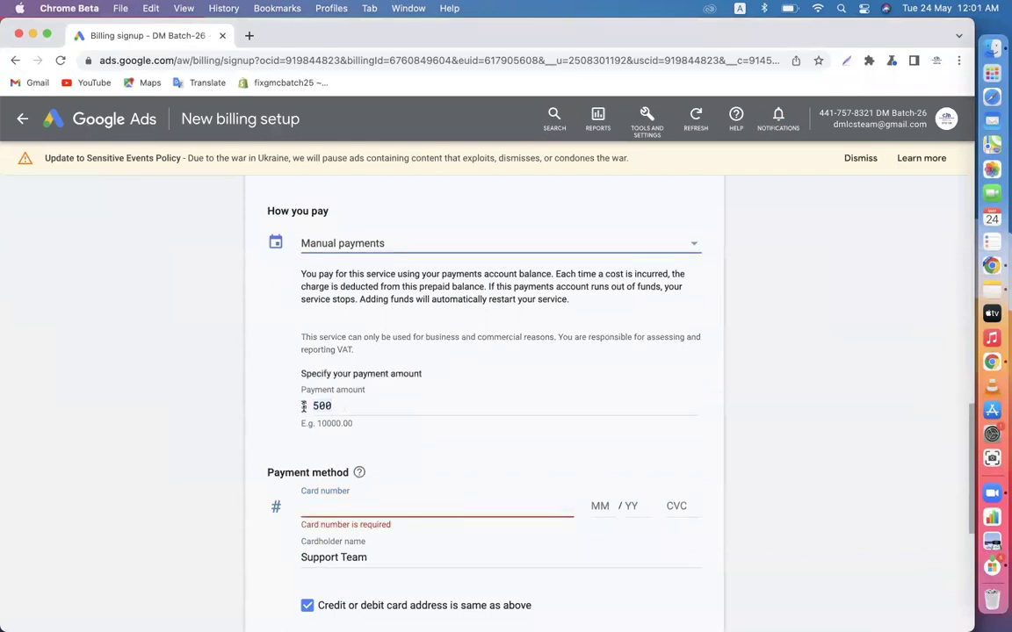
pyautogui.scroll(-5, 377, 421)
pyautogui.click(346, 415)
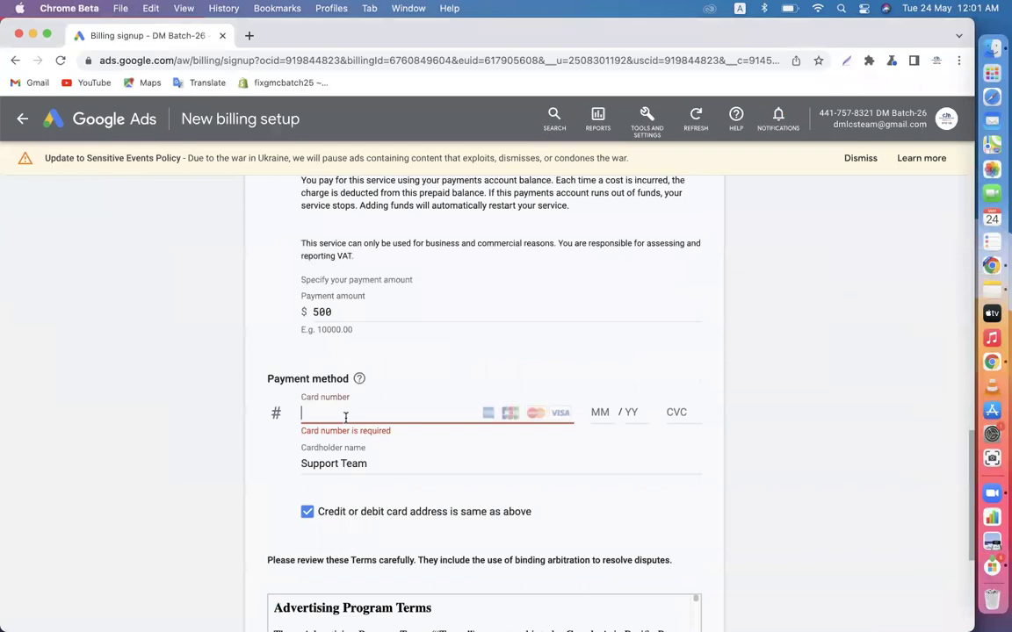
pyautogui.click(487, 415)
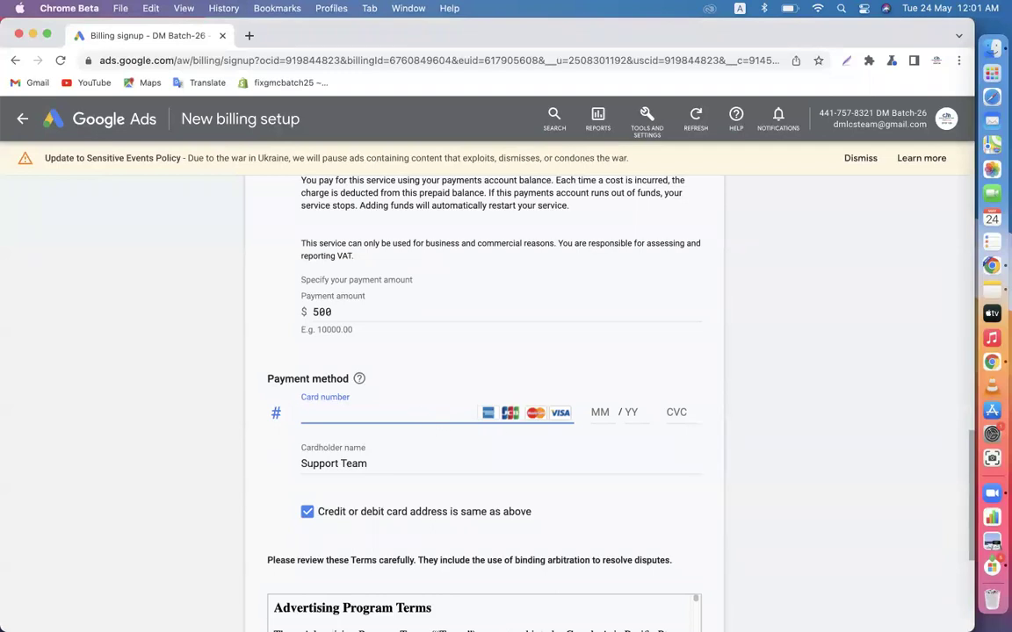
# Enter the card's expiry date and card number, which is rejected as invalid.
pyautogui.click(779, 402)
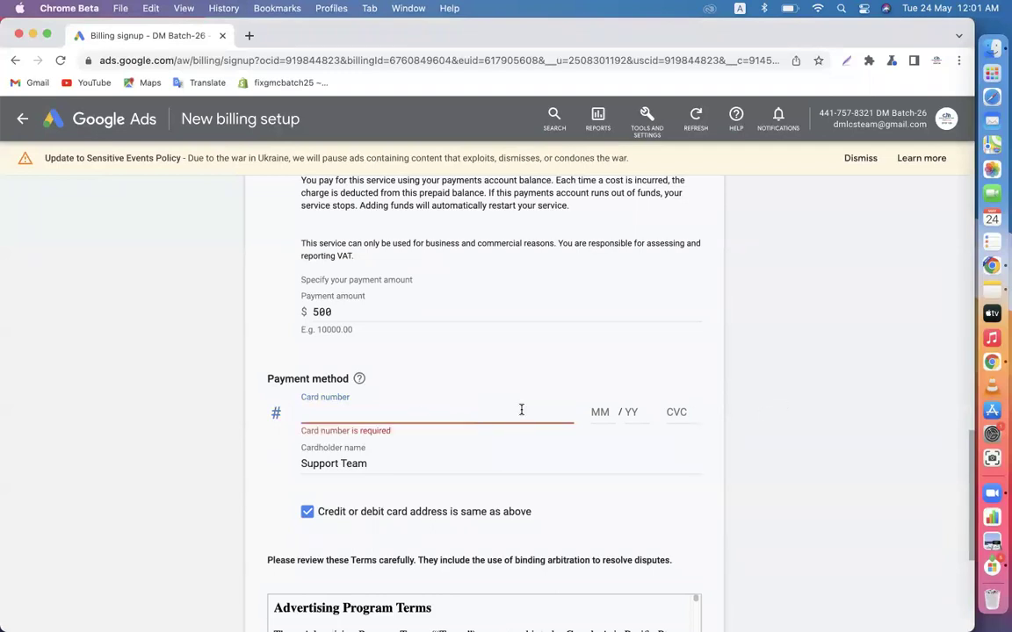
pyautogui.click(408, 416)
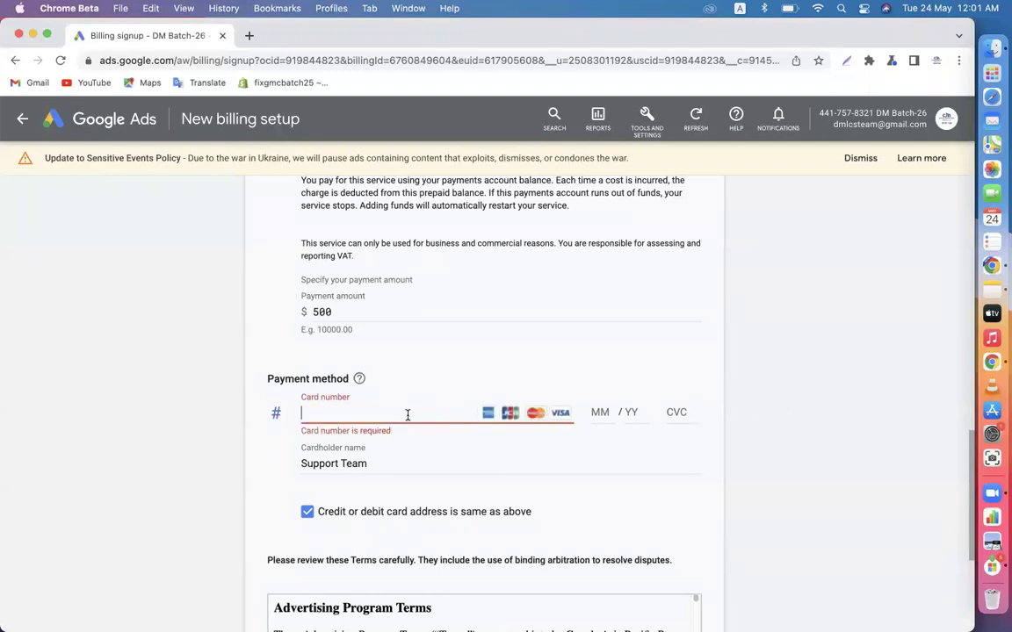
pyautogui.click(605, 414)
pyautogui.write('11')
pyautogui.click(625, 412)
pyautogui.write('22')
pyautogui.click(666, 413)
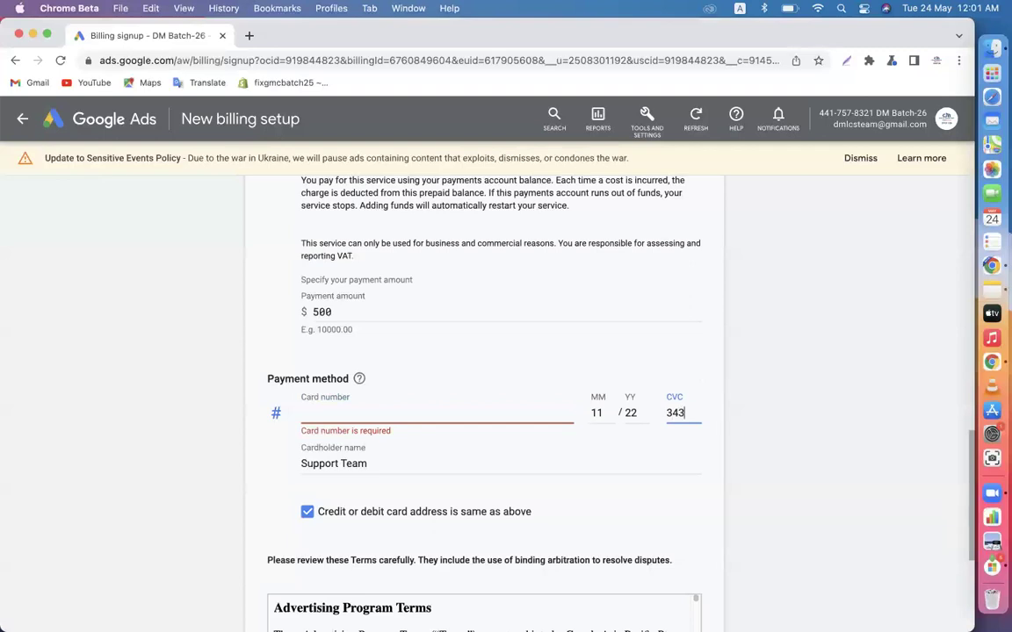
pyautogui.click(397, 412)
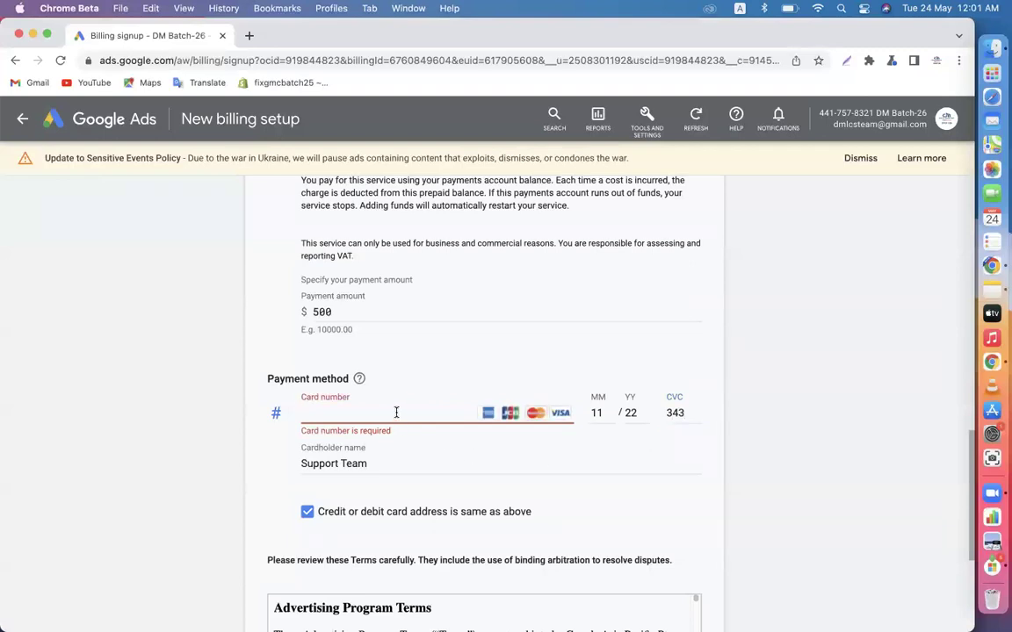
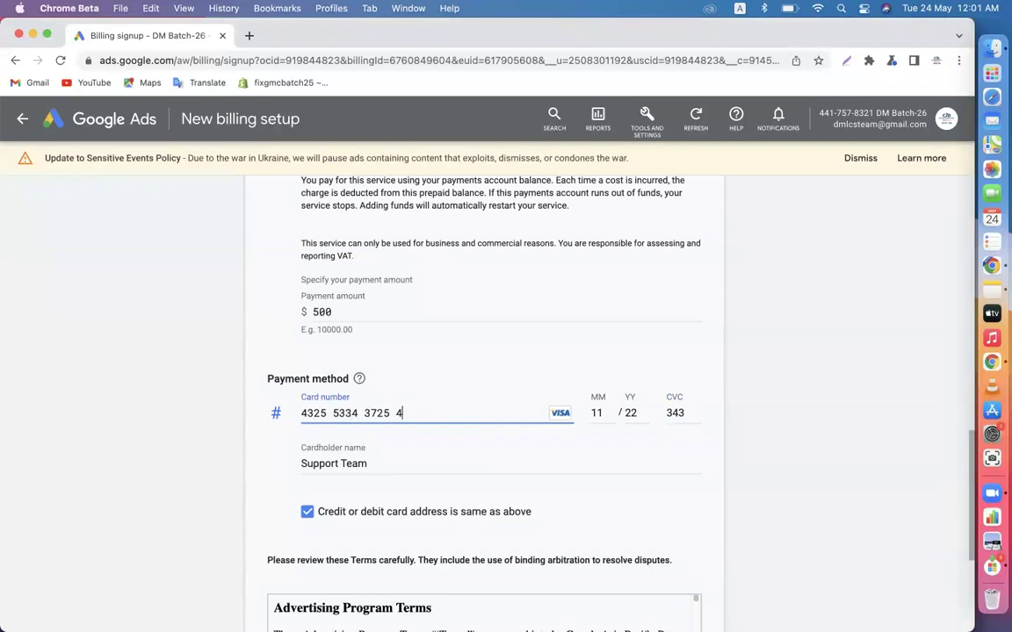
# Accept the Google Ads terms and conditions and keep Manual payments selected.
pyautogui.scroll(-3, 484, 395)
pyautogui.scroll(5, 456, 413)
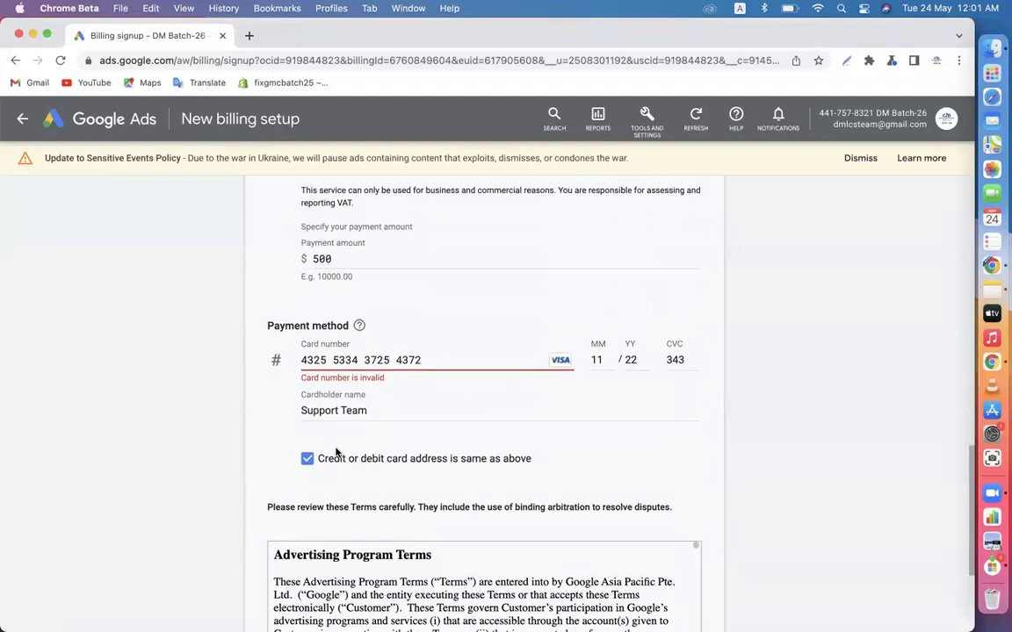
pyautogui.scroll(-5, 325, 459)
pyautogui.click(286, 475)
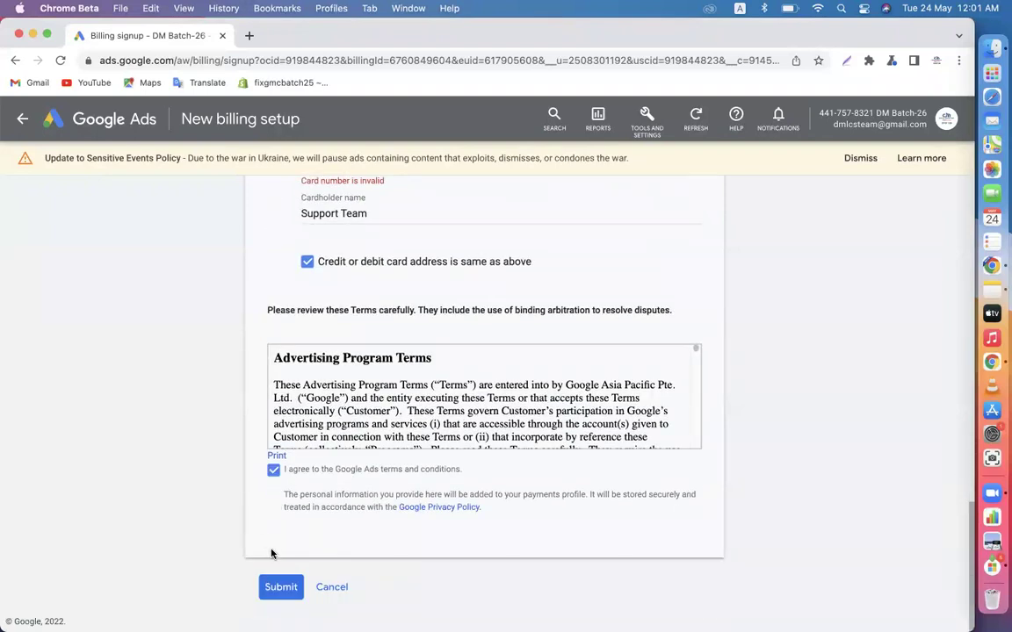
pyautogui.scroll(10, 450, 377)
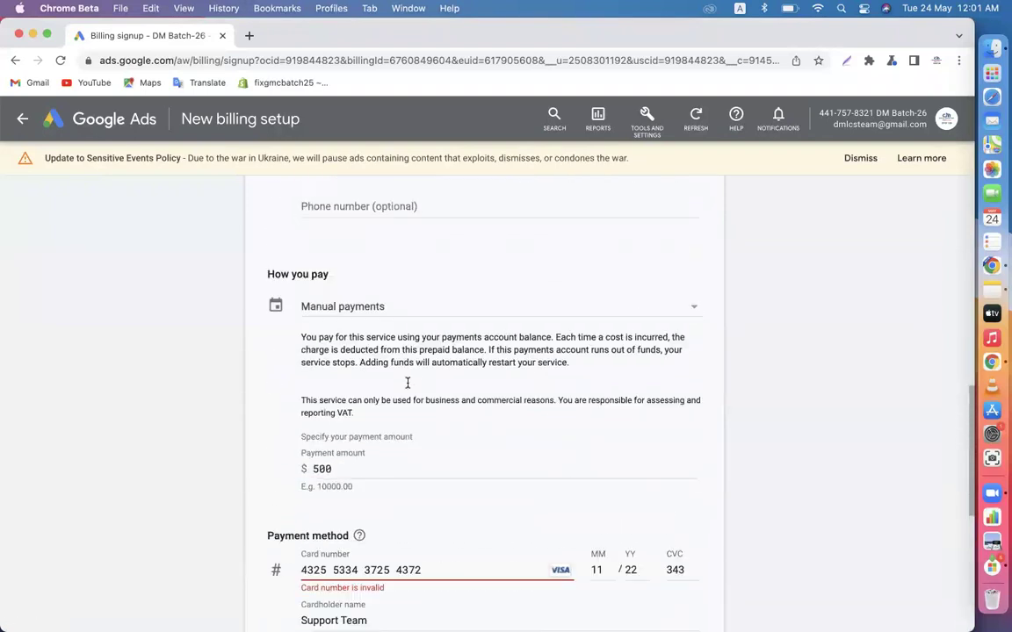
pyautogui.click(403, 310)
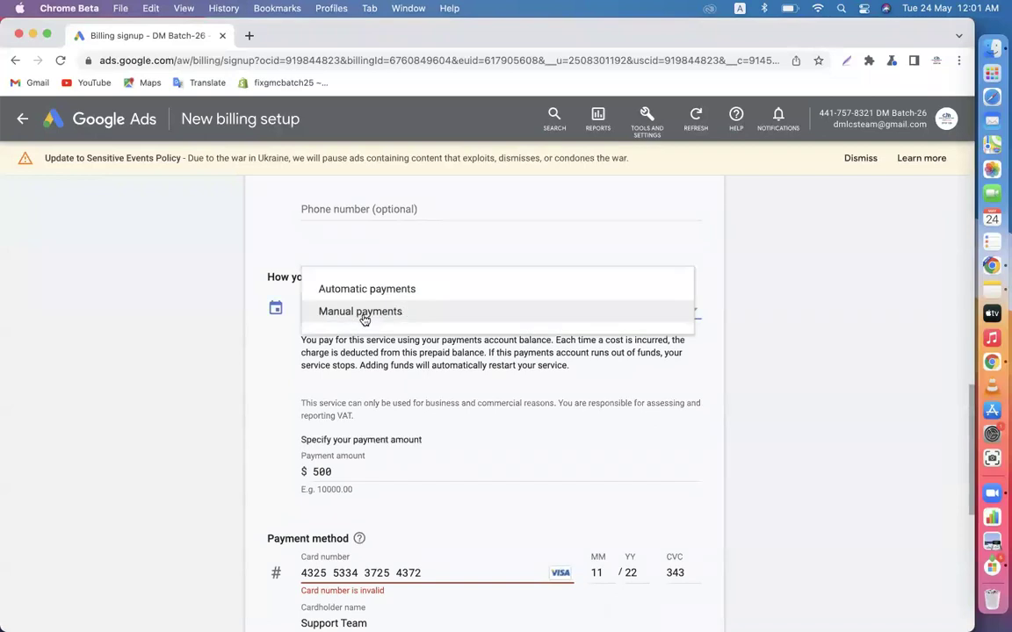
pyautogui.click(364, 316)
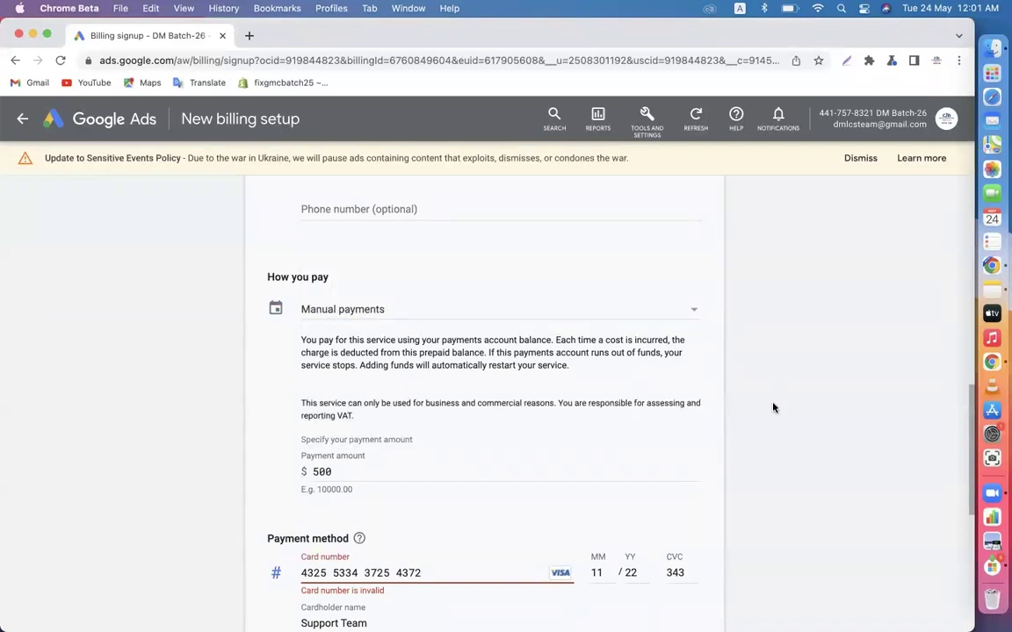
# Leave the card number field and switch to the WorkShop Manual billing summary in Chrome.
pyautogui.scroll(2, 772, 408)
pyautogui.scroll(-3, 773, 407)
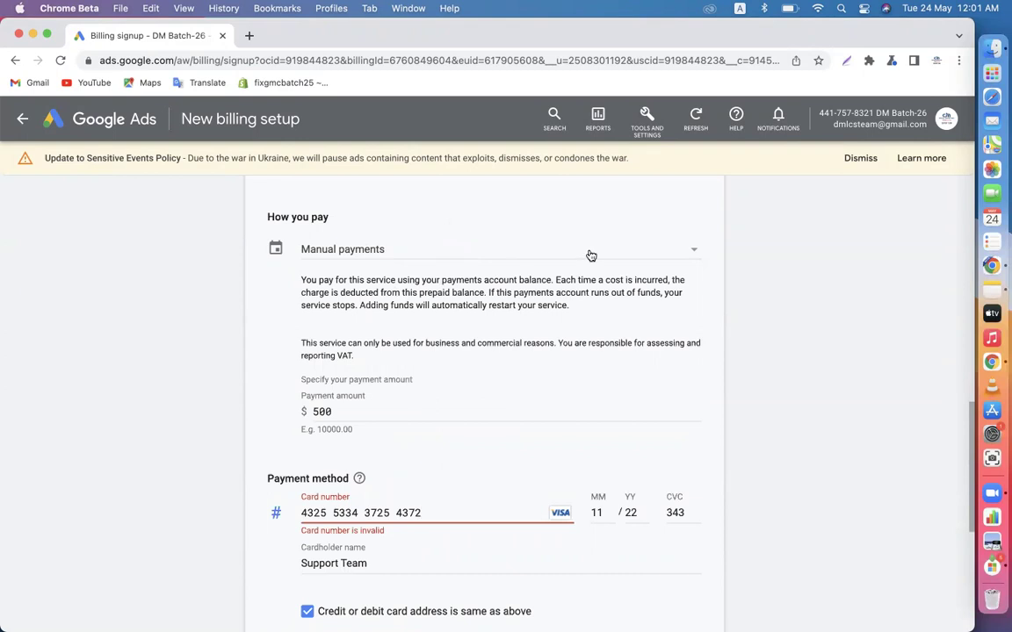
pyautogui.scroll(-2, 527, 263)
pyautogui.scroll(3, 439, 351)
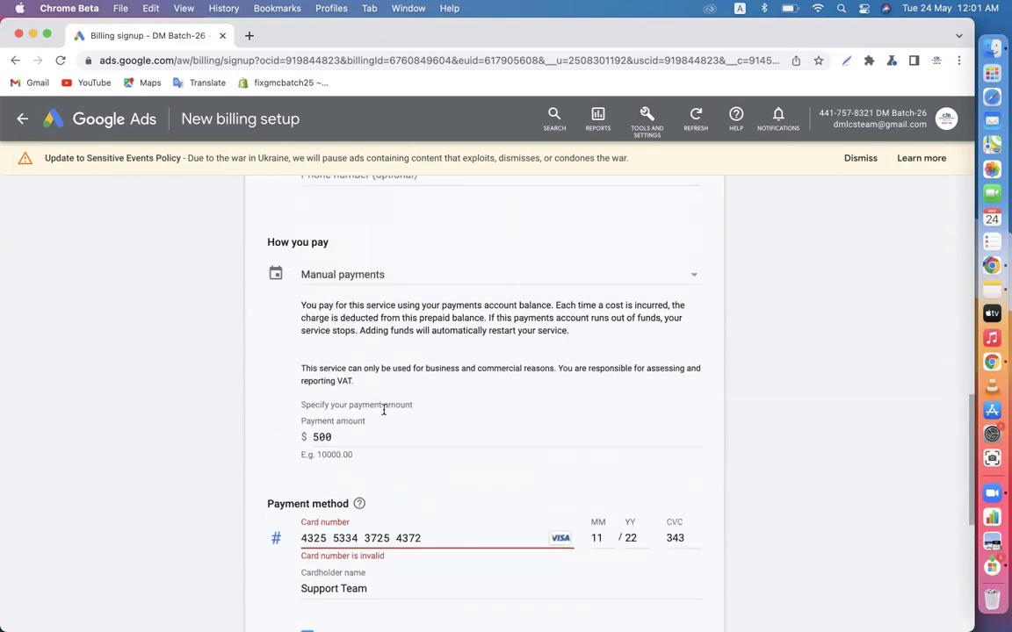
pyautogui.click(358, 436)
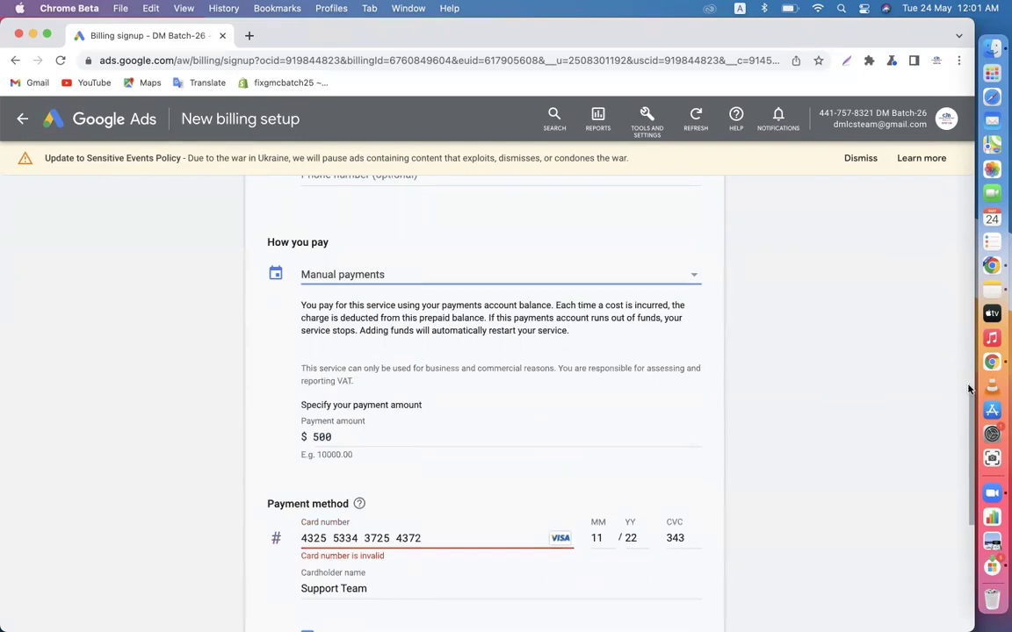
pyautogui.click(992, 361)
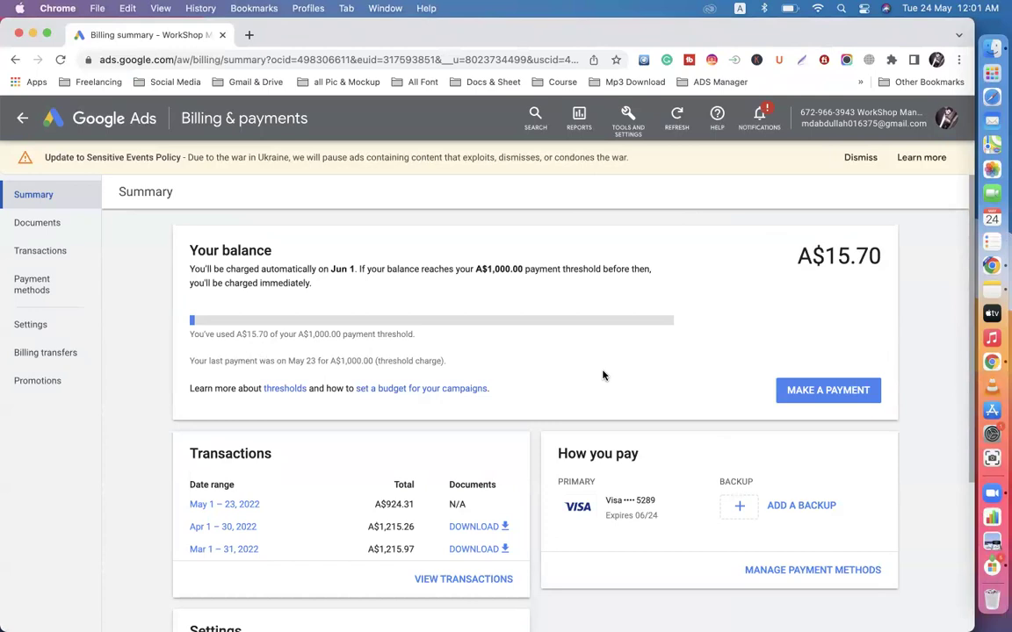
# Exit the DM Batch-26 New billing setup via the header back arrow to the Overview.
pyautogui.scroll(-1, 603, 375)
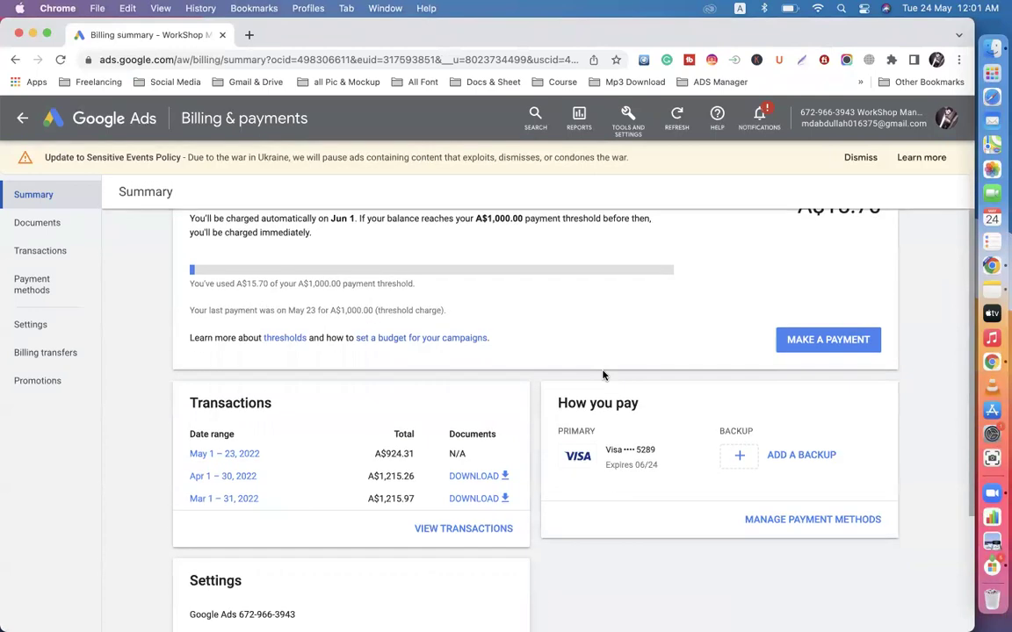
pyautogui.click(966, 278)
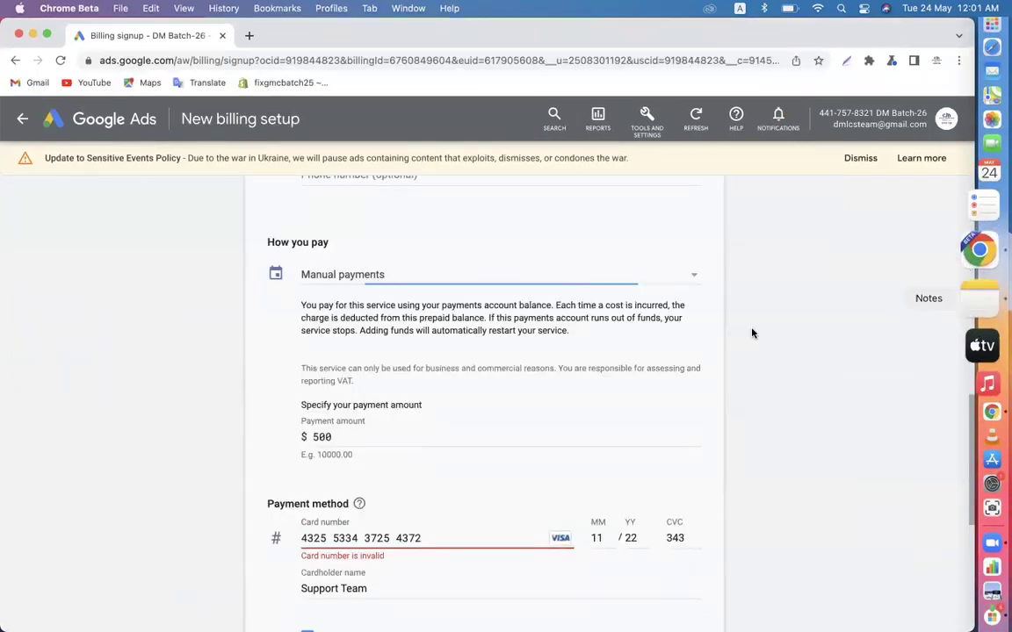
pyautogui.scroll(10, 404, 325)
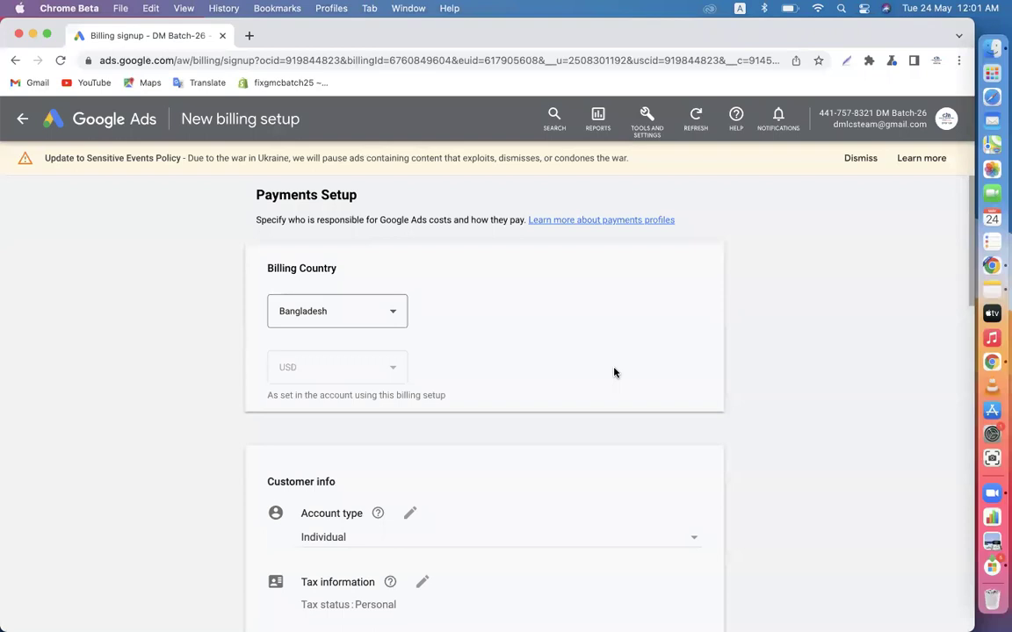
pyautogui.click(23, 119)
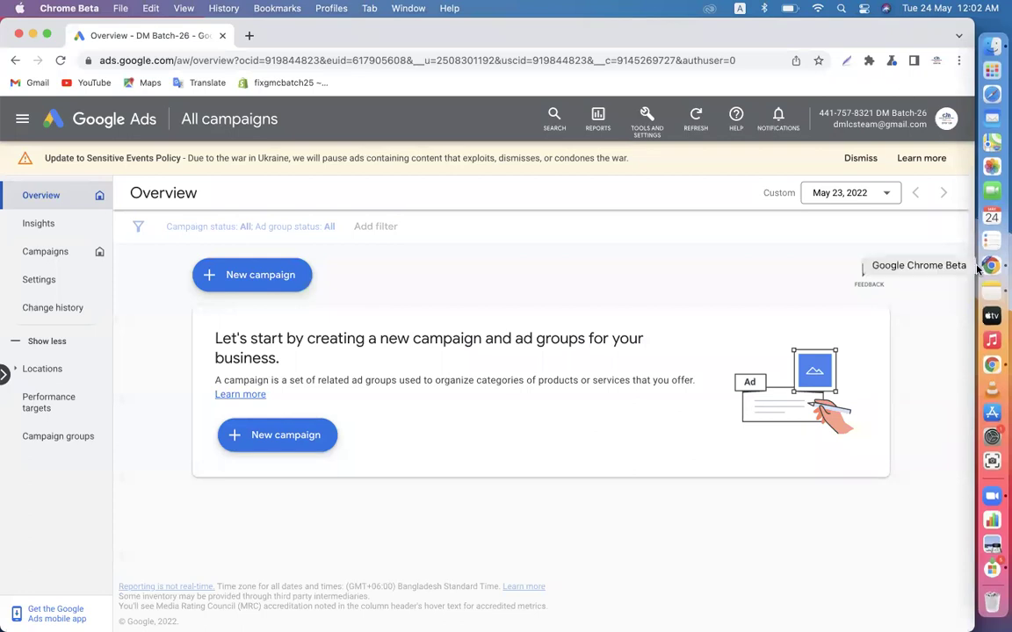
# From the billing summary window, switch Chrome to another profile showing its Gmail inbox.
pyautogui.click(980, 358)
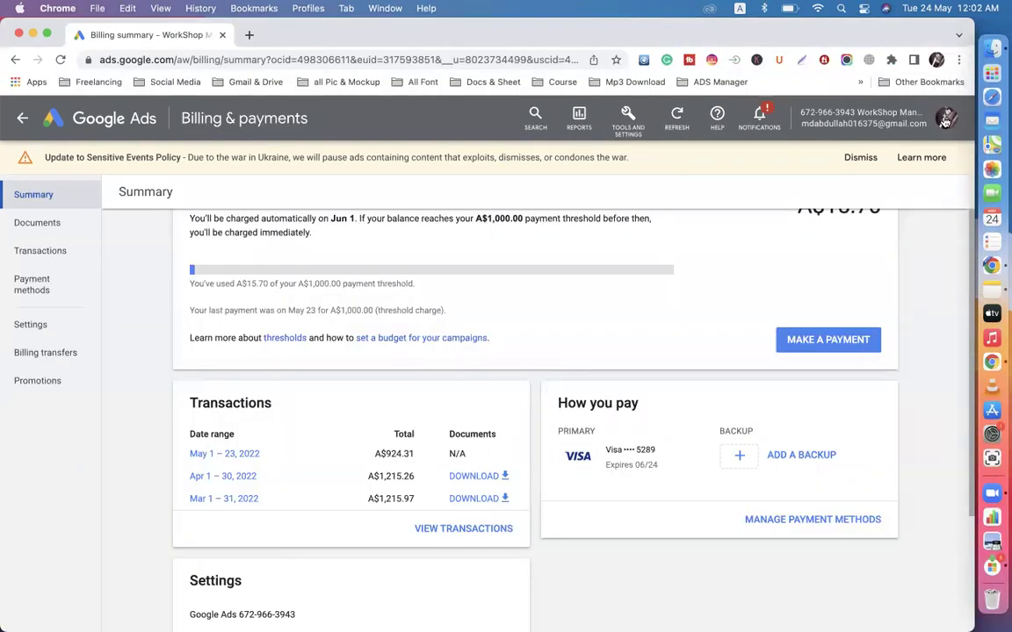
pyautogui.click(936, 60)
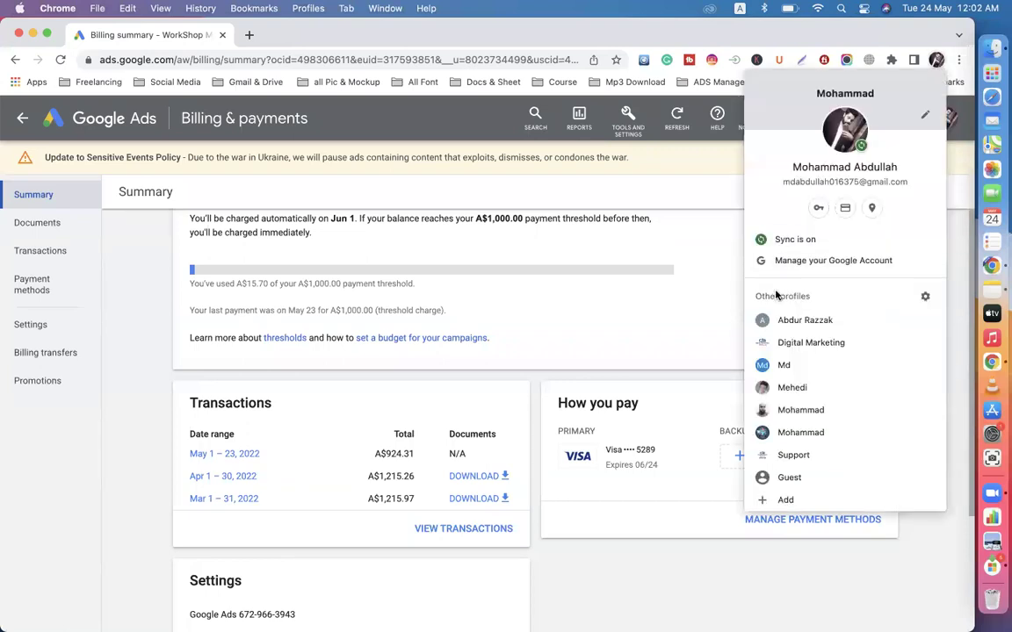
pyautogui.click(786, 409)
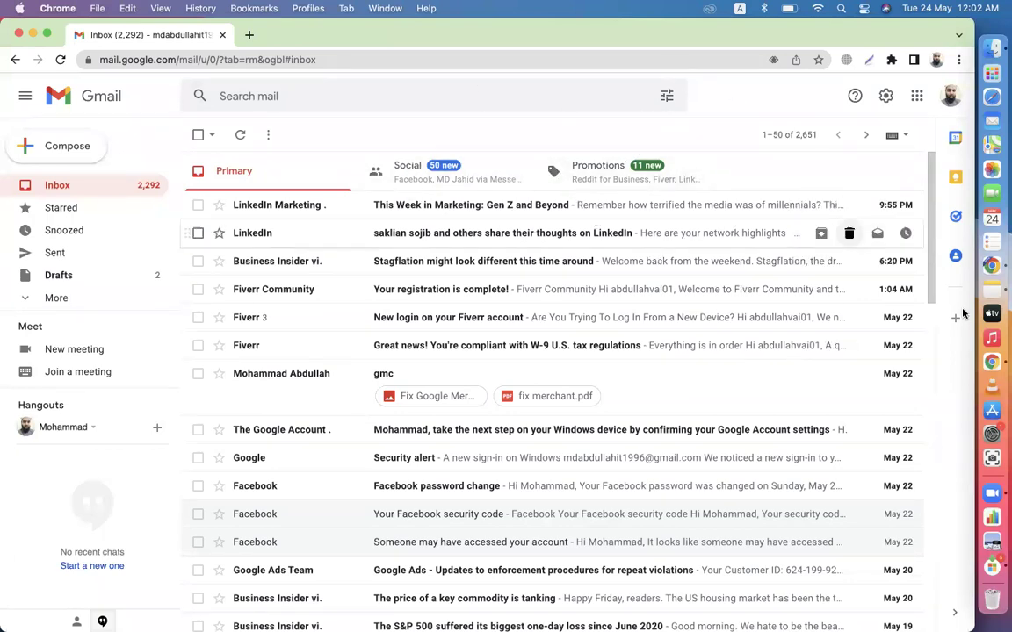
pyautogui.click(978, 256)
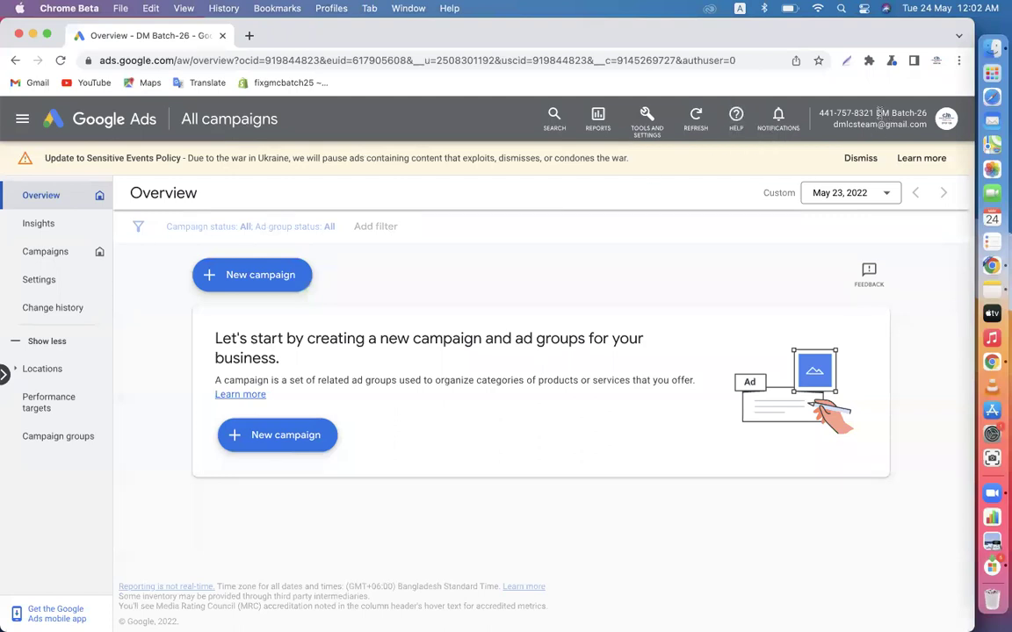
pyautogui.moveTo(878, 113); pyautogui.dragTo(927, 114)
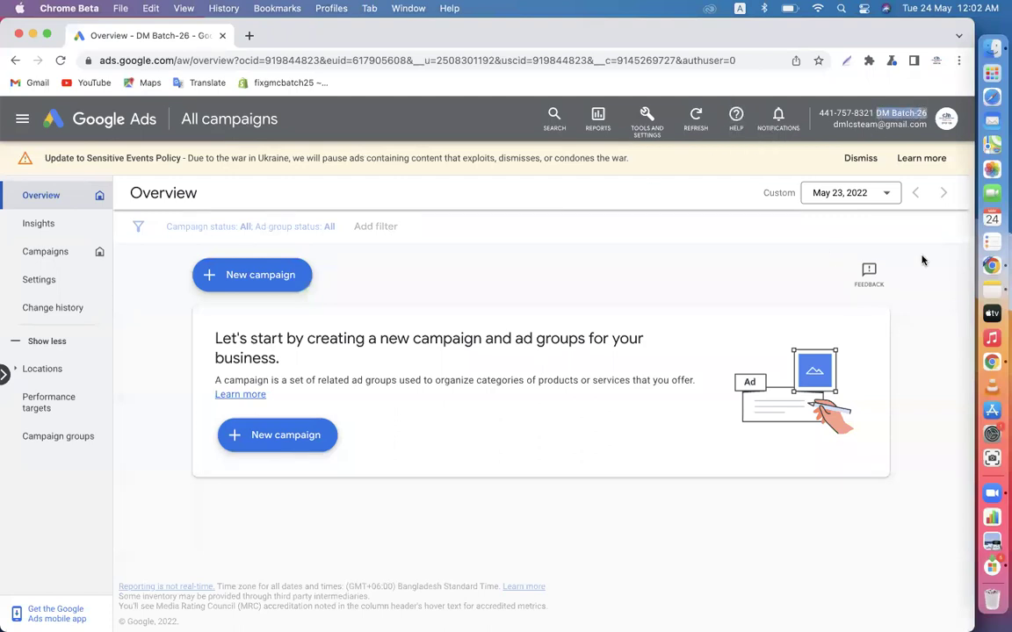
pyautogui.click(991, 361)
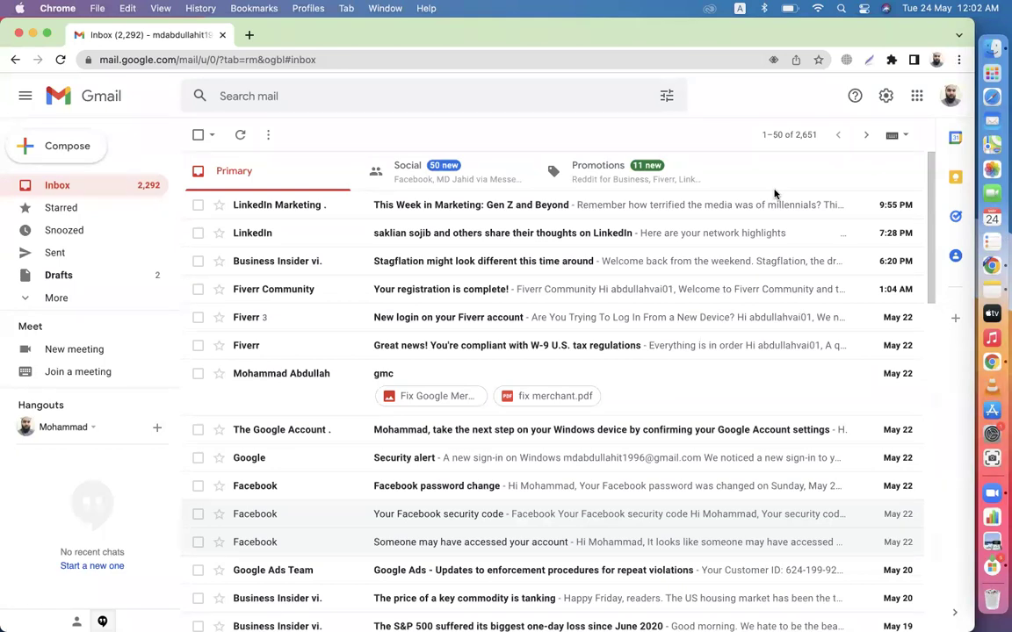
pyautogui.click(991, 266)
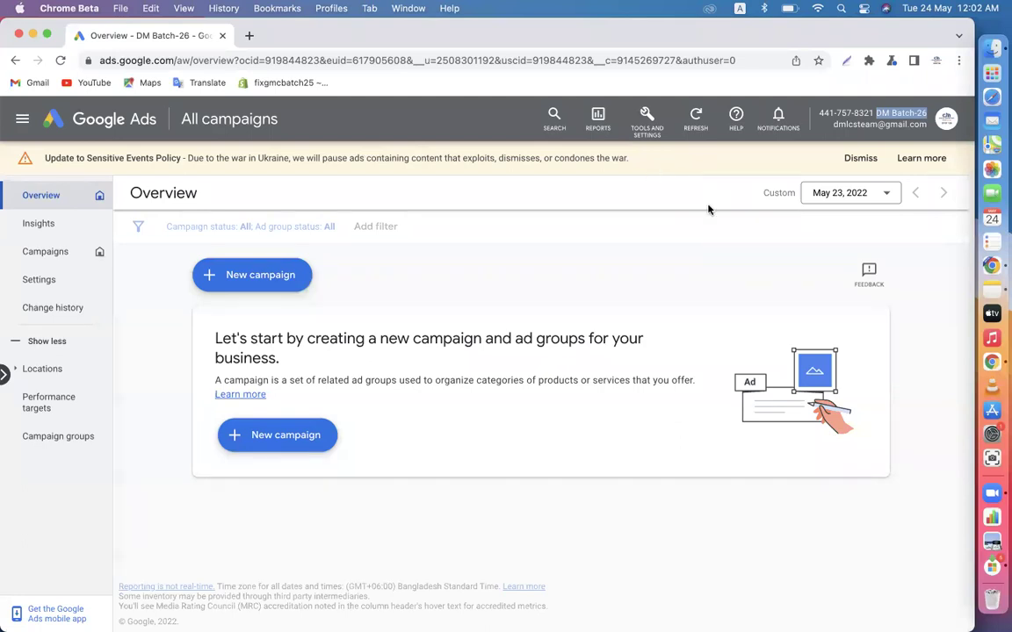
pyautogui.click(987, 366)
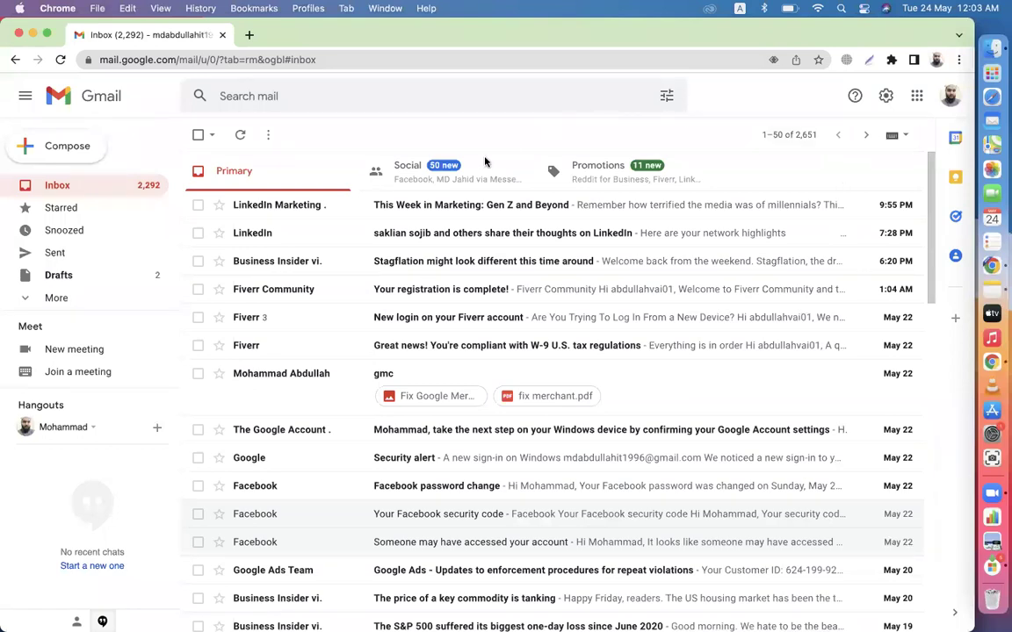
# Check the Google Ads overview briefly, then go back to the Gmail inbox.
pyautogui.click(992, 264)
pyautogui.click(688, 248)
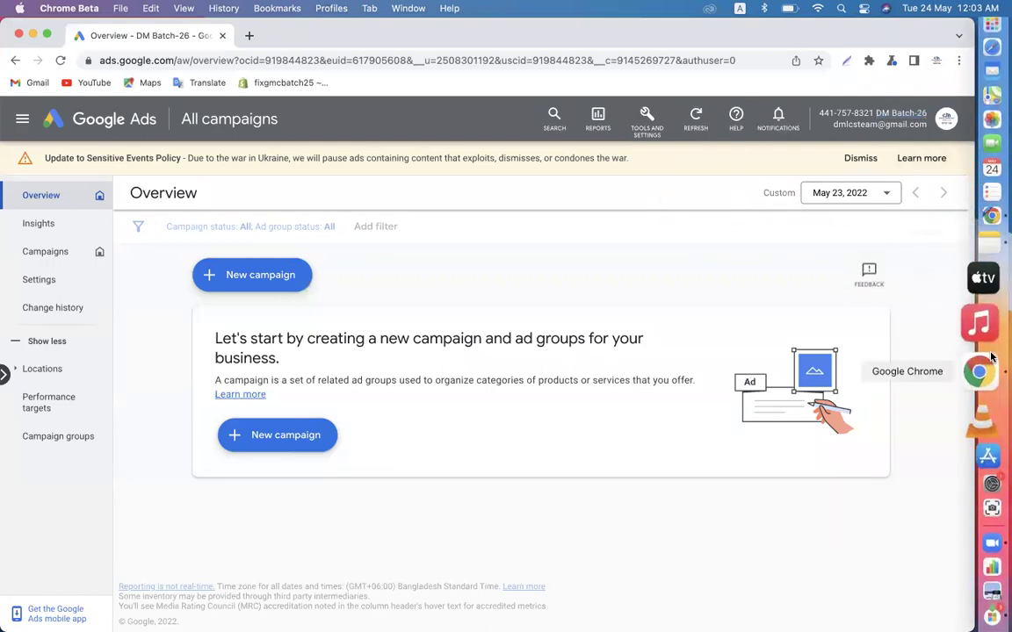
pyautogui.click(977, 372)
# Copy the signed-in e-mail address from the Google account panel and return to Google Ads.
pyautogui.click(947, 95)
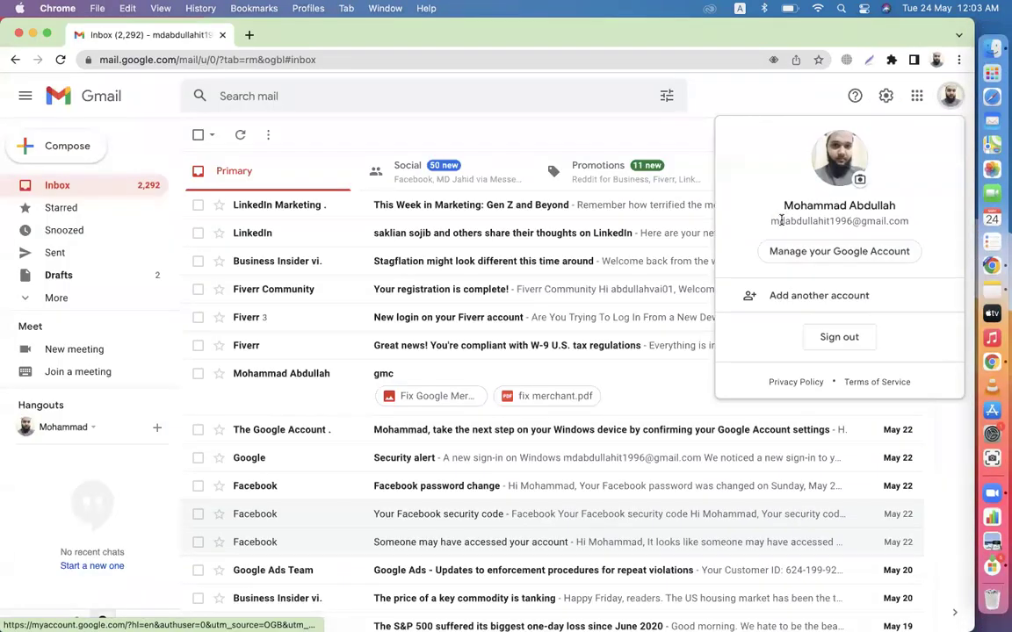
pyautogui.moveTo(772, 220); pyautogui.dragTo(918, 223)
pyautogui.rightClick(854, 221)
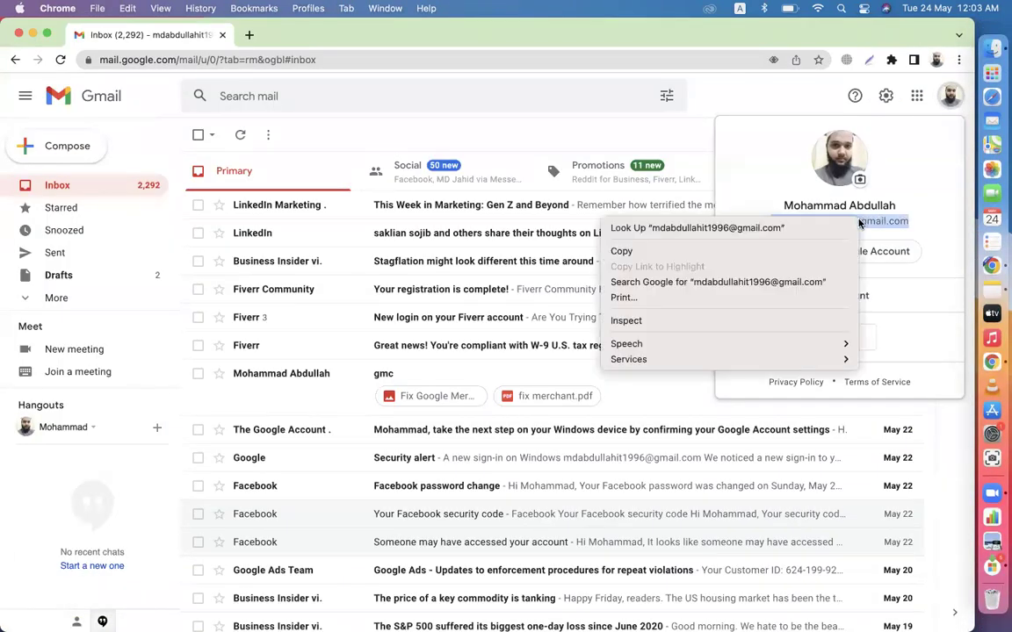
pyautogui.click(743, 253)
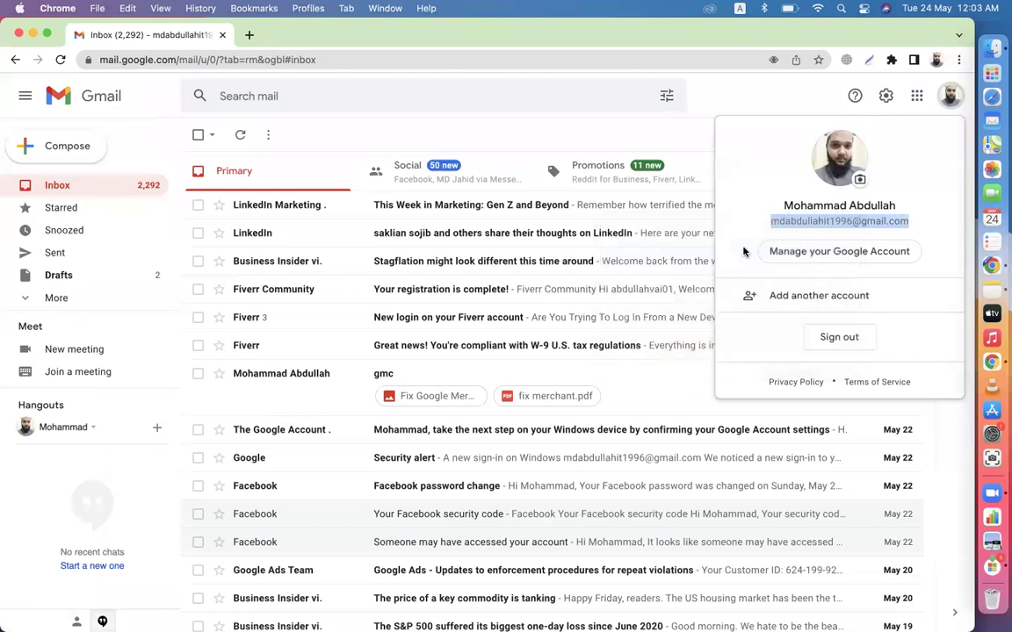
pyautogui.click(718, 103)
pyautogui.click(981, 268)
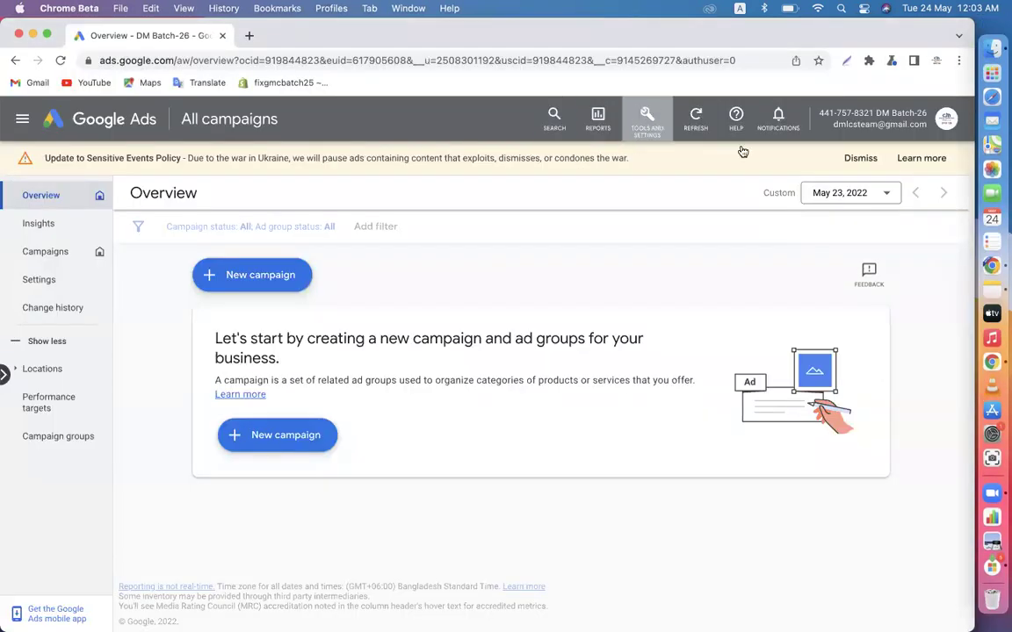
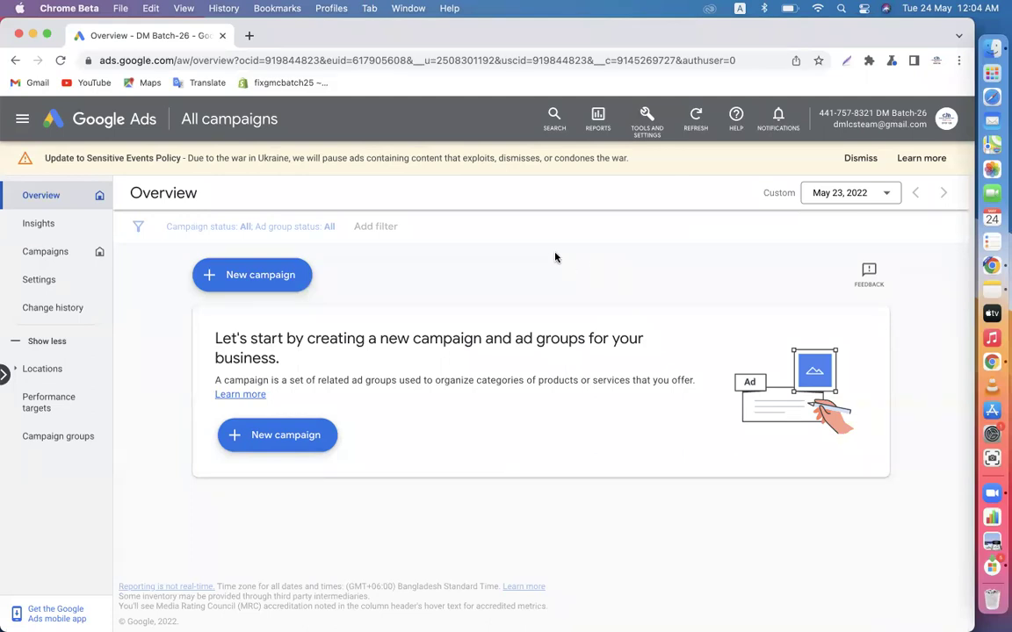
# Check the signed-in account in Gmail, then open Google Ads' Access and security page.
pyautogui.click(980, 370)
pyautogui.click(946, 98)
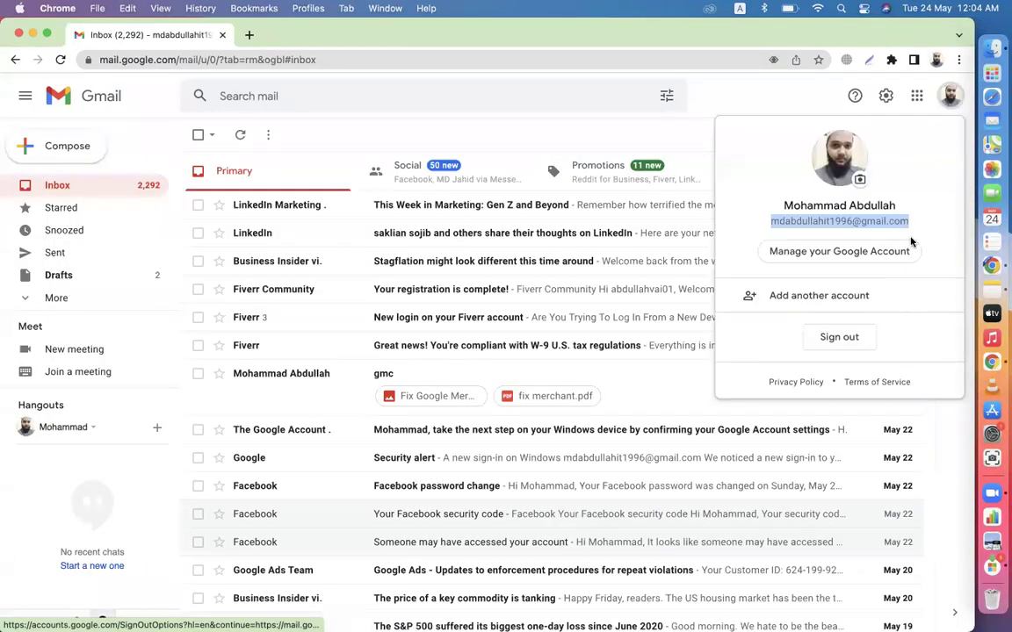
pyautogui.click(990, 262)
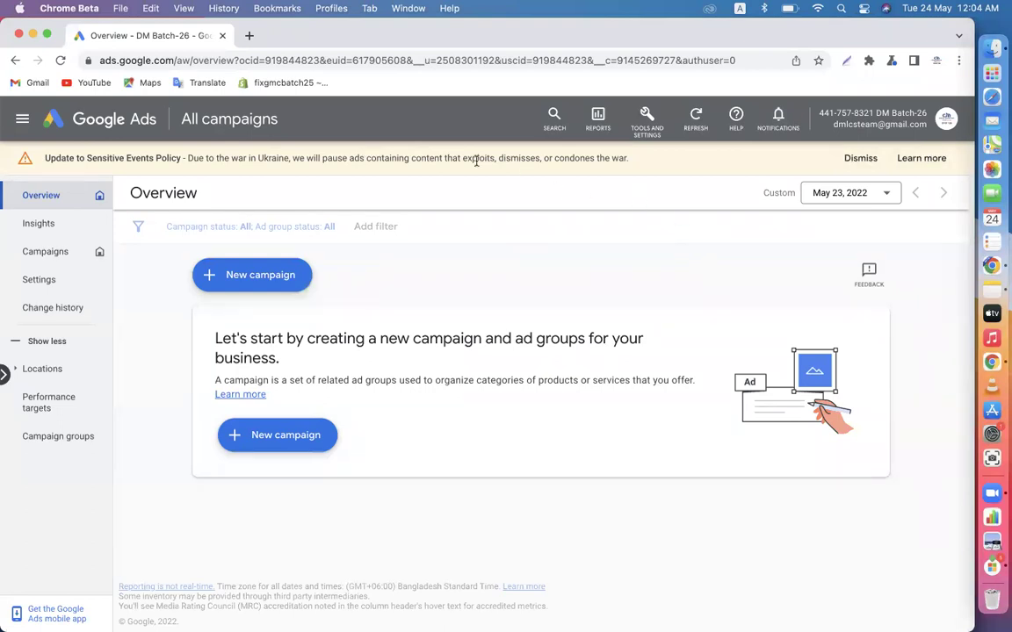
pyautogui.click(650, 125)
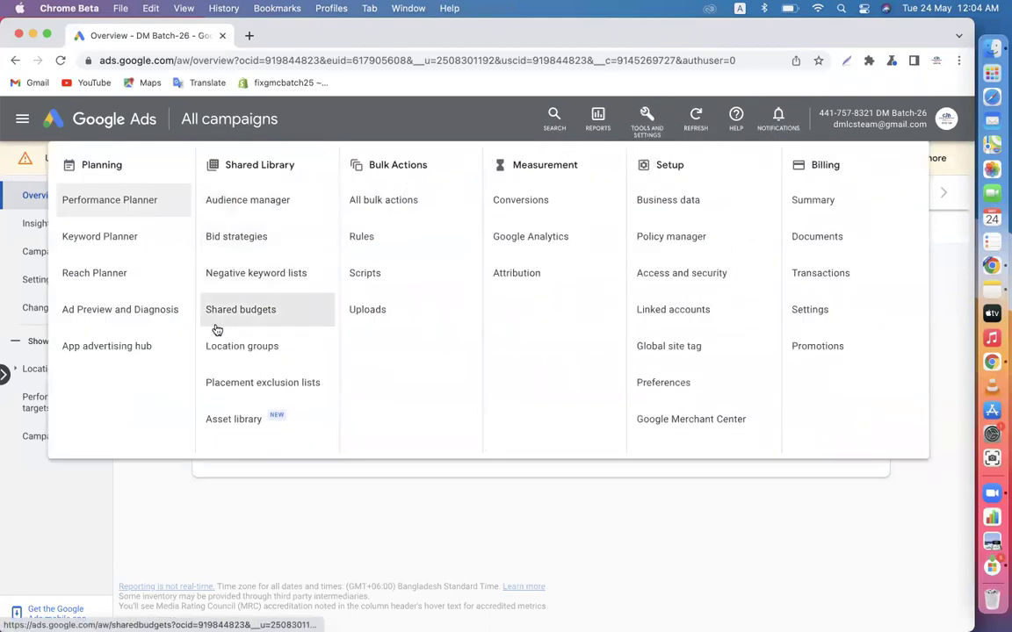
pyautogui.click(679, 281)
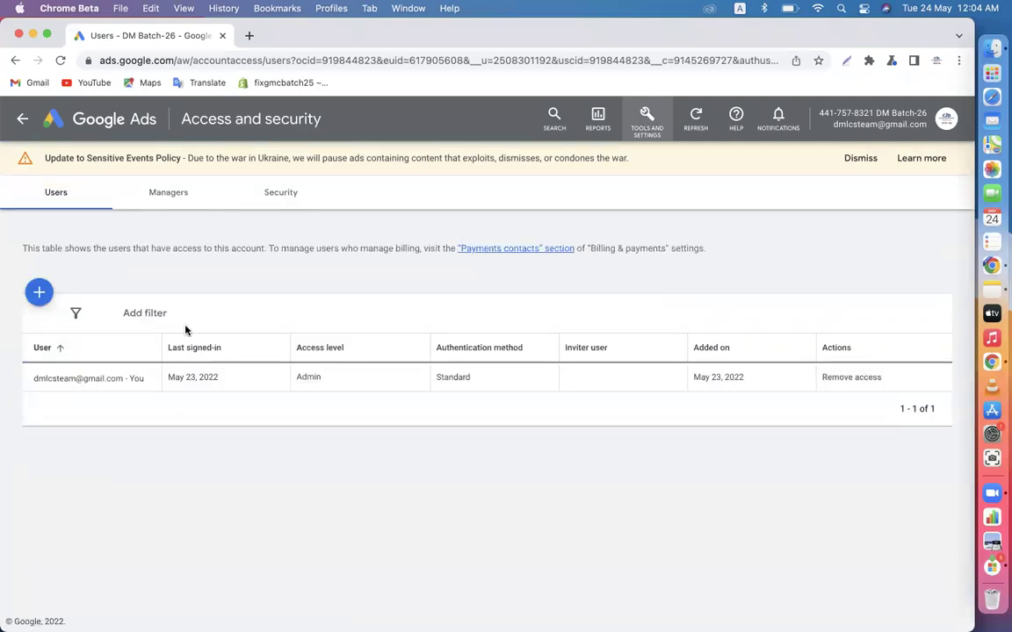
# Start a new user invitation and paste the invitee's e-mail address into the Email field.
pyautogui.click(40, 292)
pyautogui.scroll(-1, 119, 255)
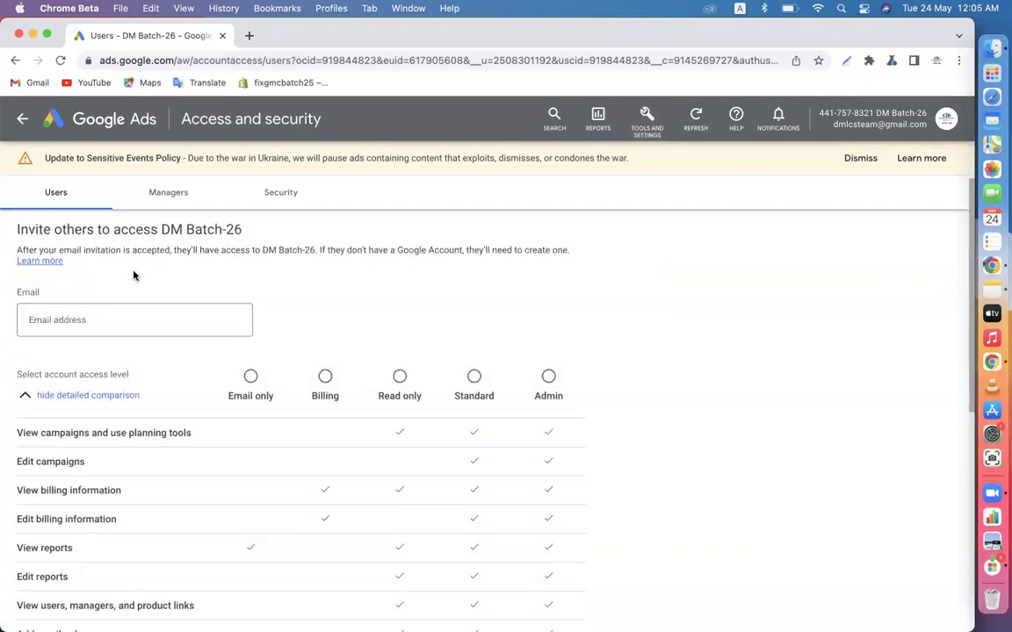
pyautogui.click(88, 313)
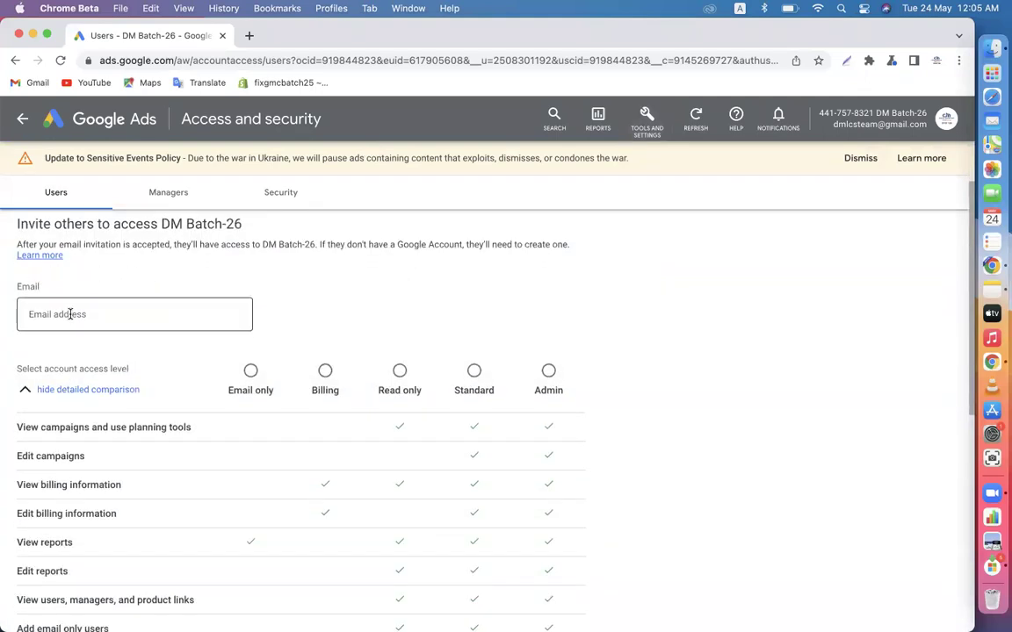
pyautogui.rightClick(74, 314)
pyautogui.click(101, 416)
pyautogui.click(273, 314)
pyautogui.scroll(-1, 350, 305)
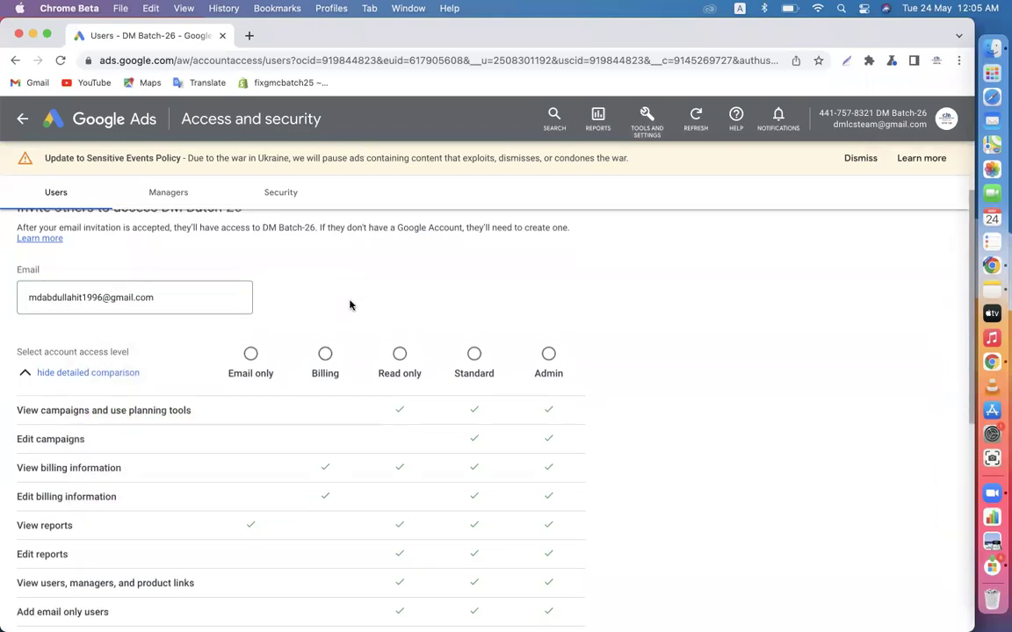
pyautogui.scroll(-2, 350, 305)
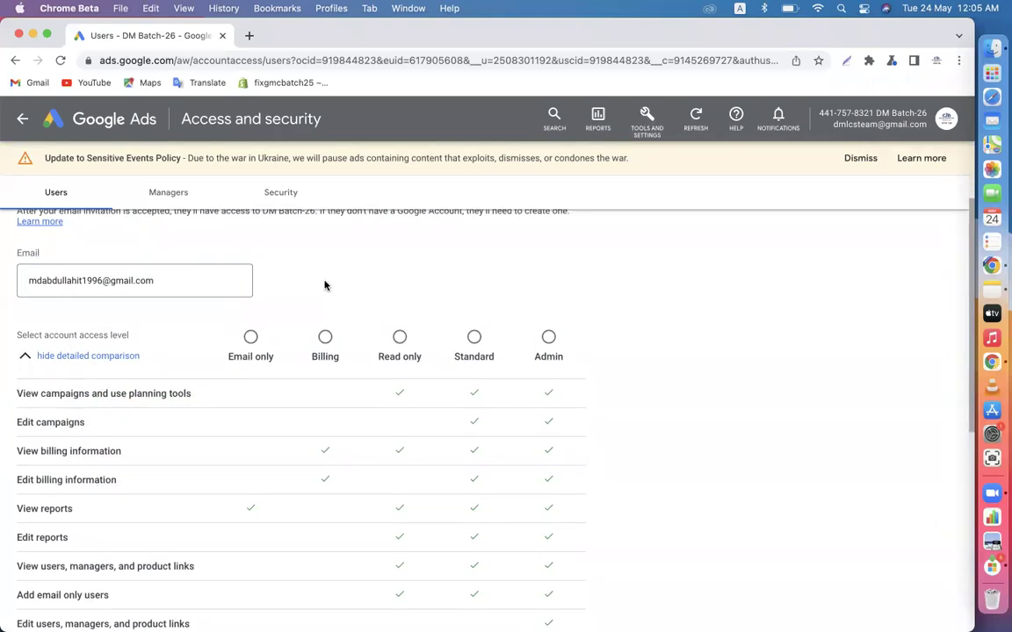
pyautogui.scroll(-3, 324, 285)
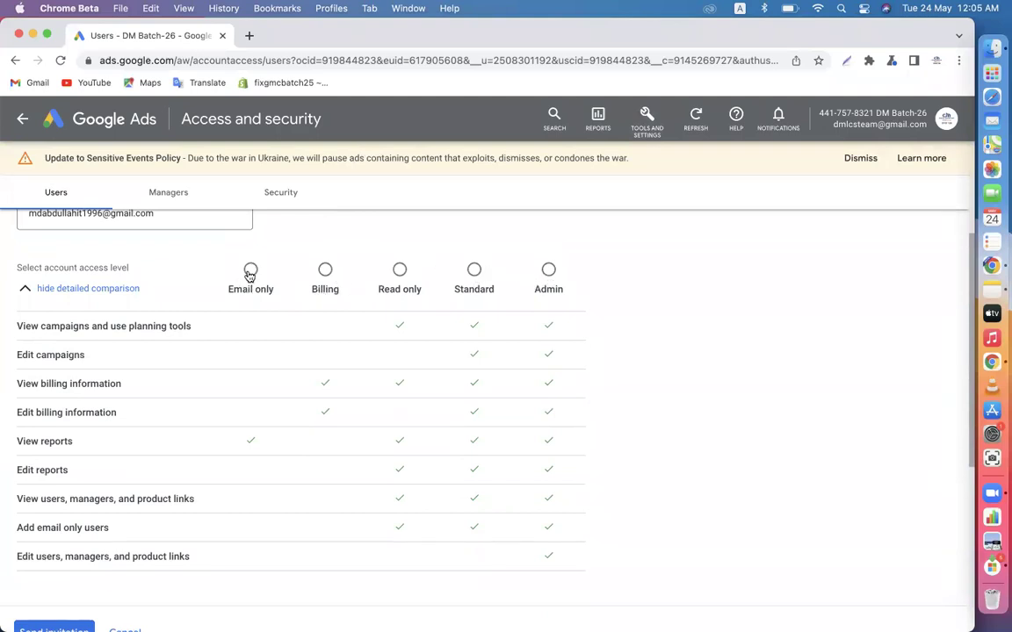
# Choose Email only access and review the access-level comparison, including View reports permissions.
pyautogui.click(250, 270)
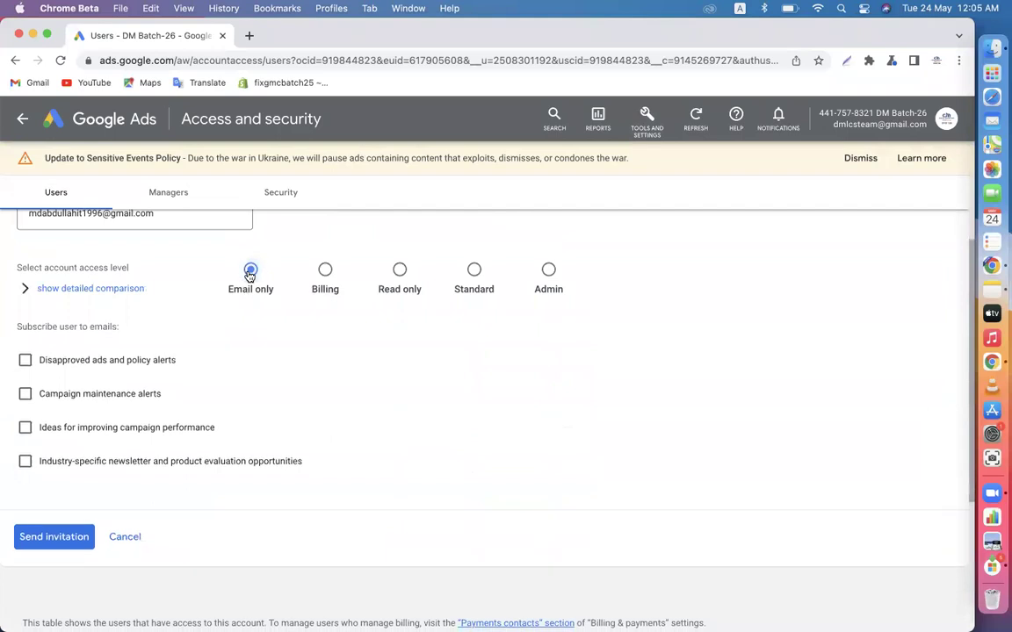
pyautogui.click(28, 289)
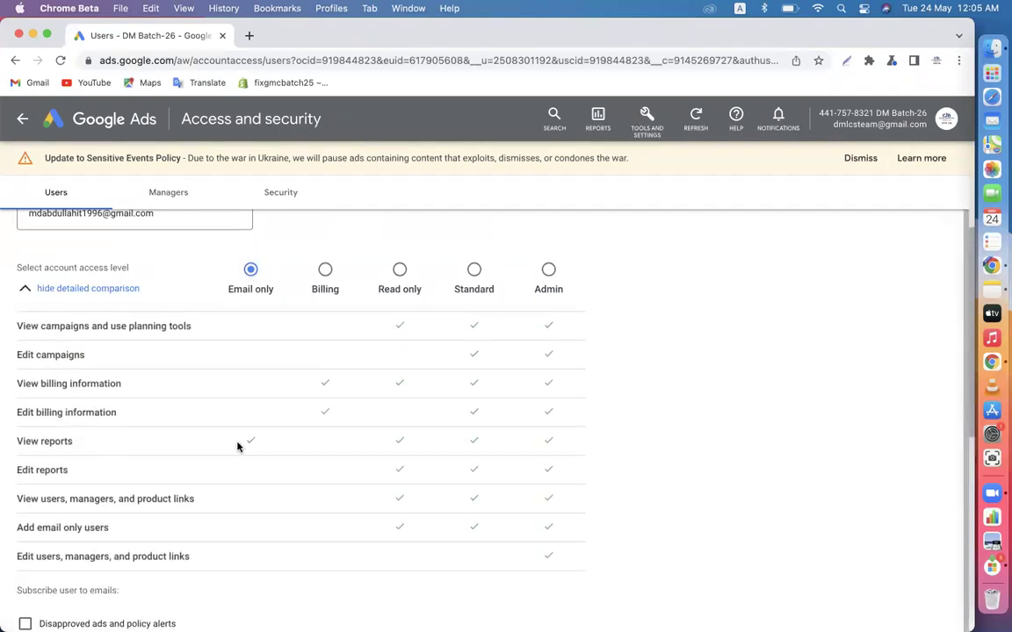
pyautogui.moveTo(257, 448); pyautogui.dragTo(68, 422)
pyautogui.moveTo(339, 459); pyautogui.dragTo(601, 454)
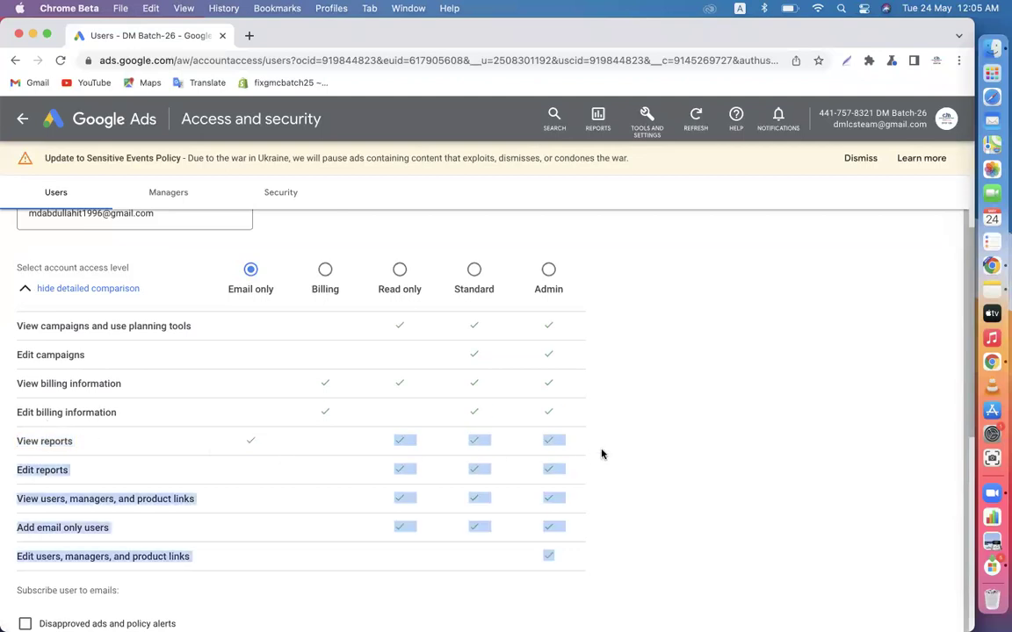
pyautogui.click(329, 224)
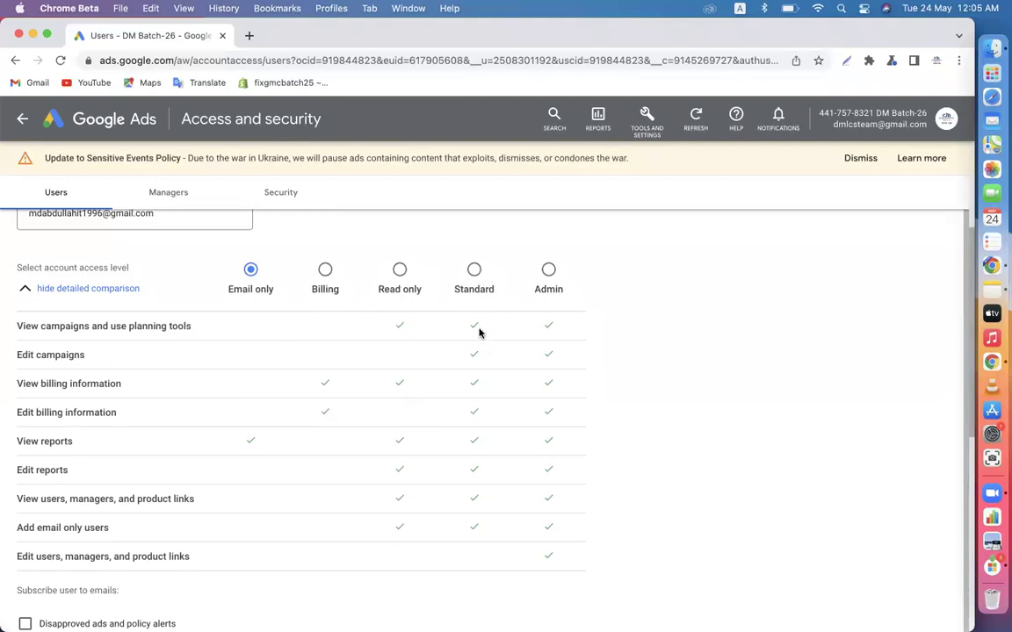
pyautogui.scroll(-2, 631, 343)
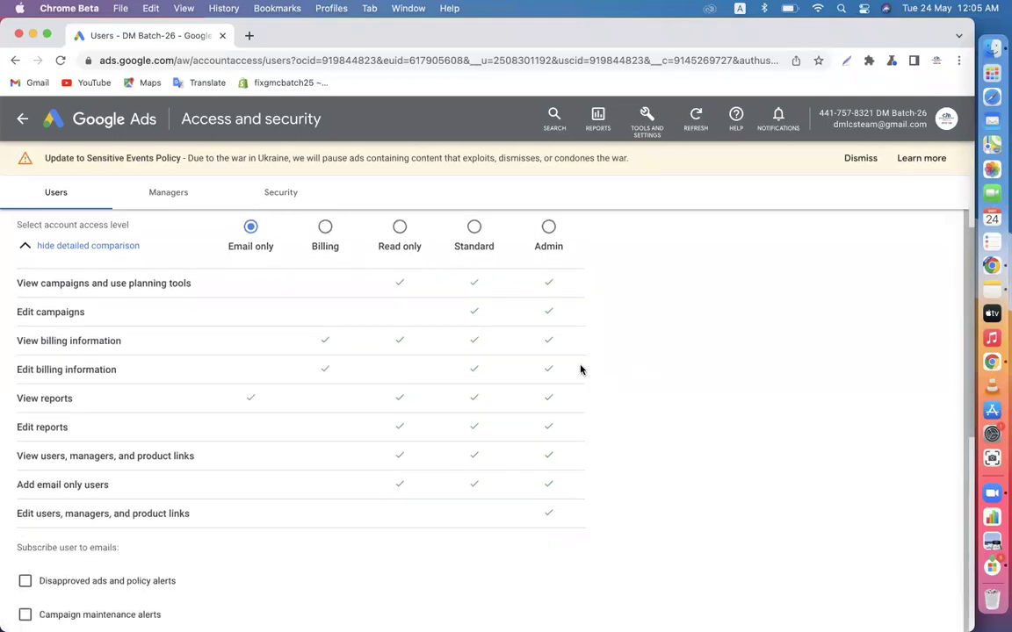
pyautogui.scroll(2, 644, 379)
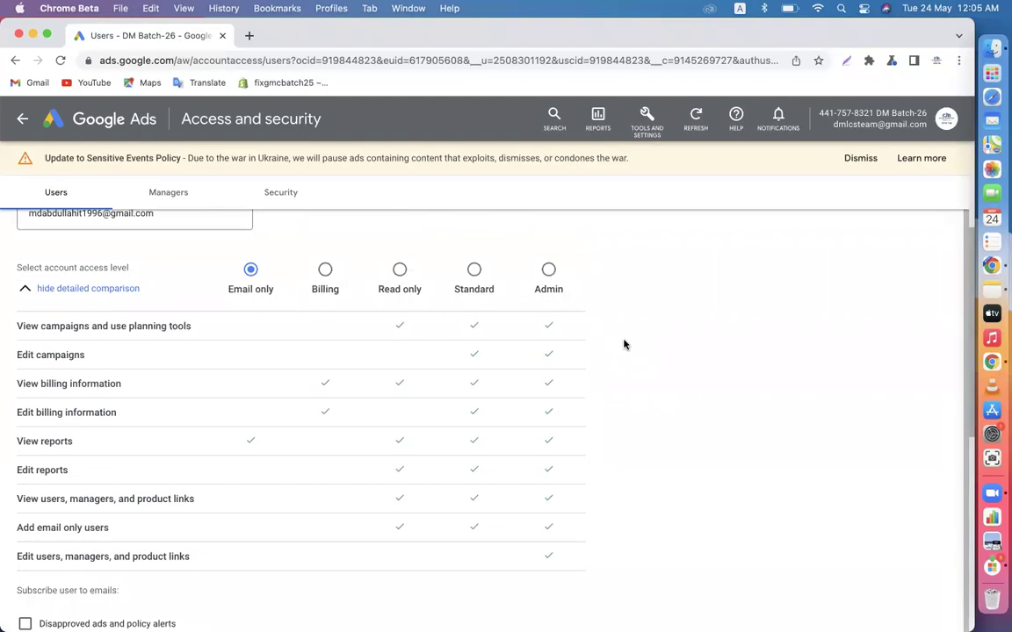
pyautogui.scroll(2, 625, 343)
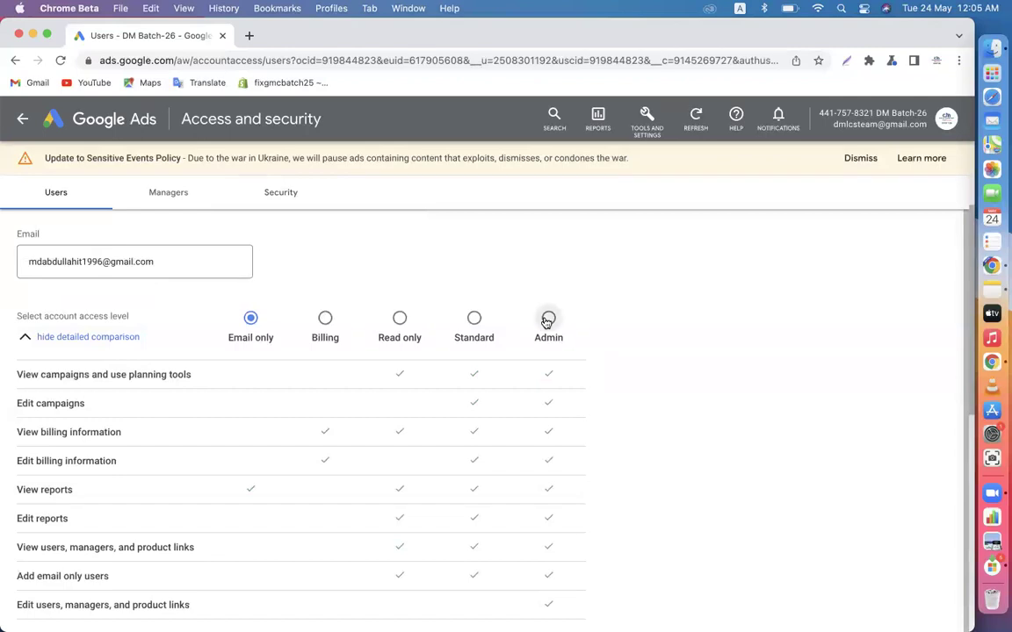
# Set the invitee's access level to Admin after briefly comparing it with Standard.
pyautogui.click(547, 319)
pyautogui.scroll(-2, 614, 329)
pyautogui.scroll(-3, 601, 336)
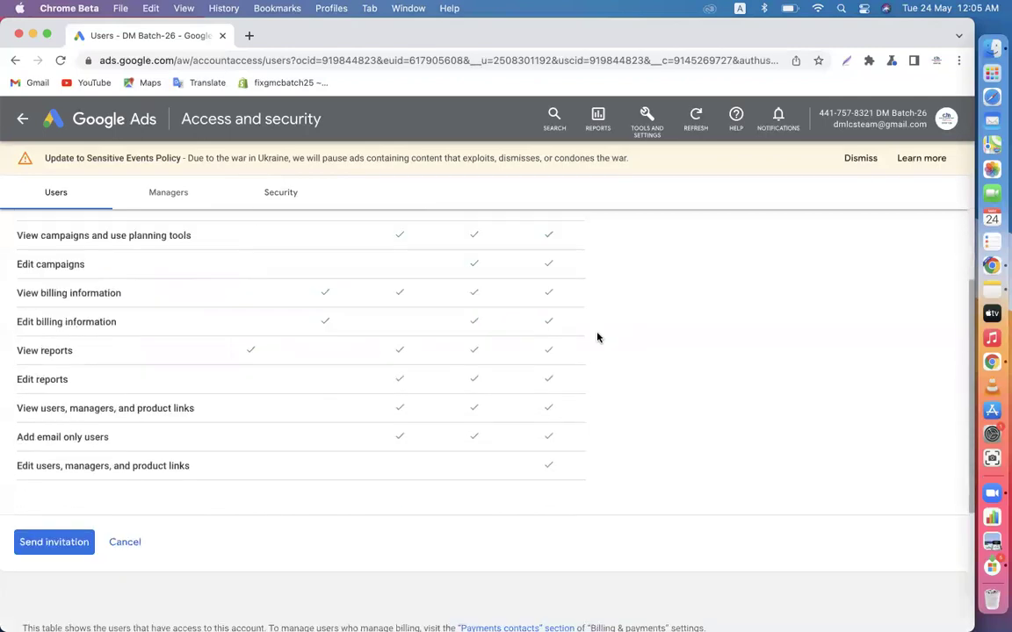
pyautogui.scroll(2, 597, 338)
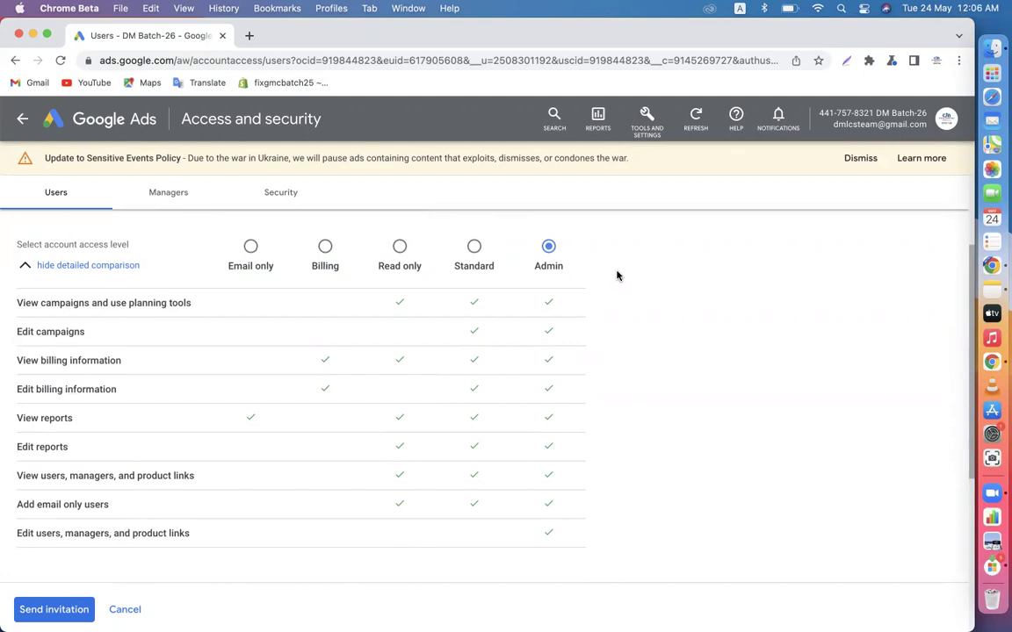
pyautogui.click(473, 250)
pyautogui.click(549, 249)
pyautogui.scroll(1, 593, 316)
pyautogui.scroll(3, 546, 277)
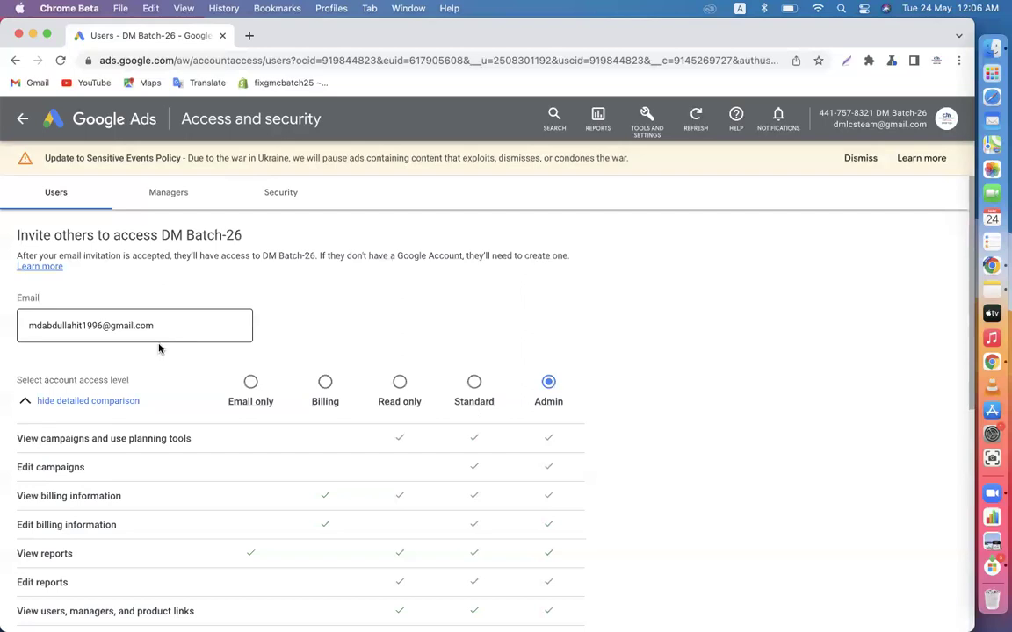
pyautogui.scroll(-5, 158, 351)
# Send the Admin invitation, confirm the invitee listed as pending, and switch to Gmail.
pyautogui.click(48, 315)
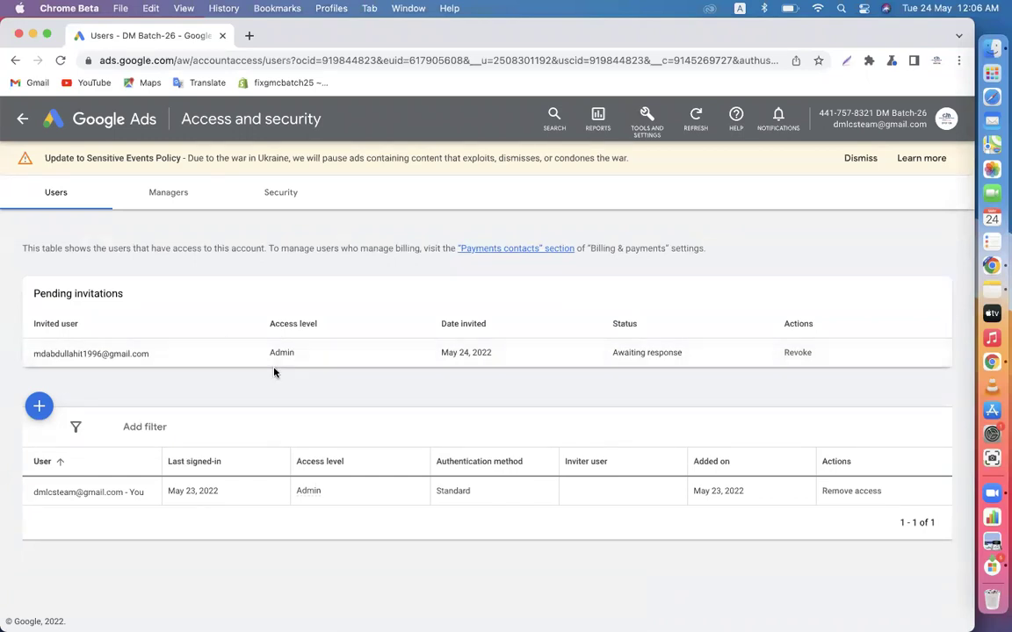
pyautogui.moveTo(146, 354); pyautogui.dragTo(47, 353)
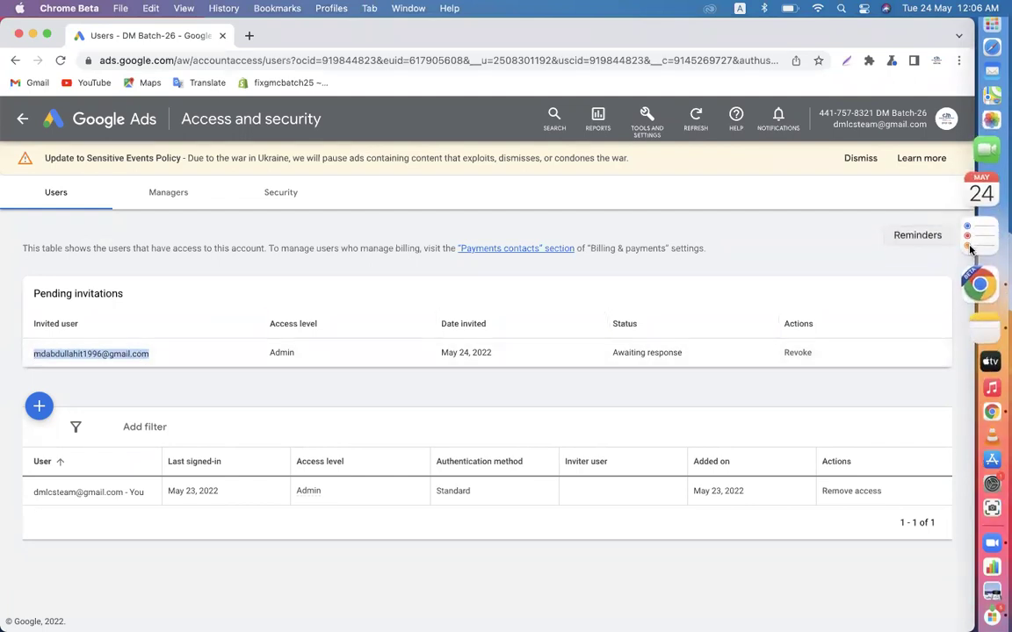
pyautogui.click(977, 364)
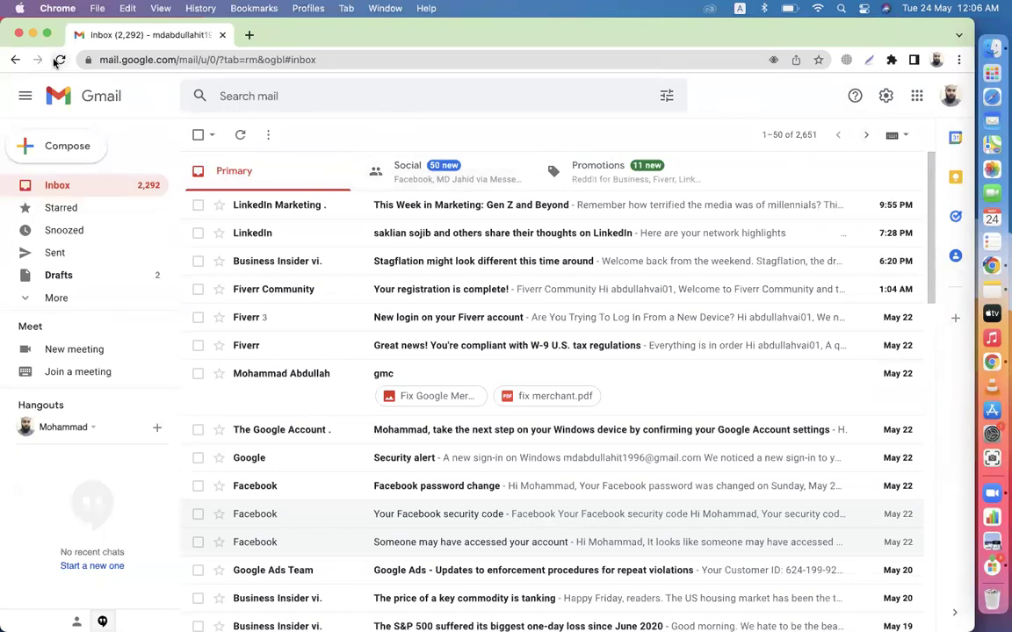
pyautogui.click(59, 59)
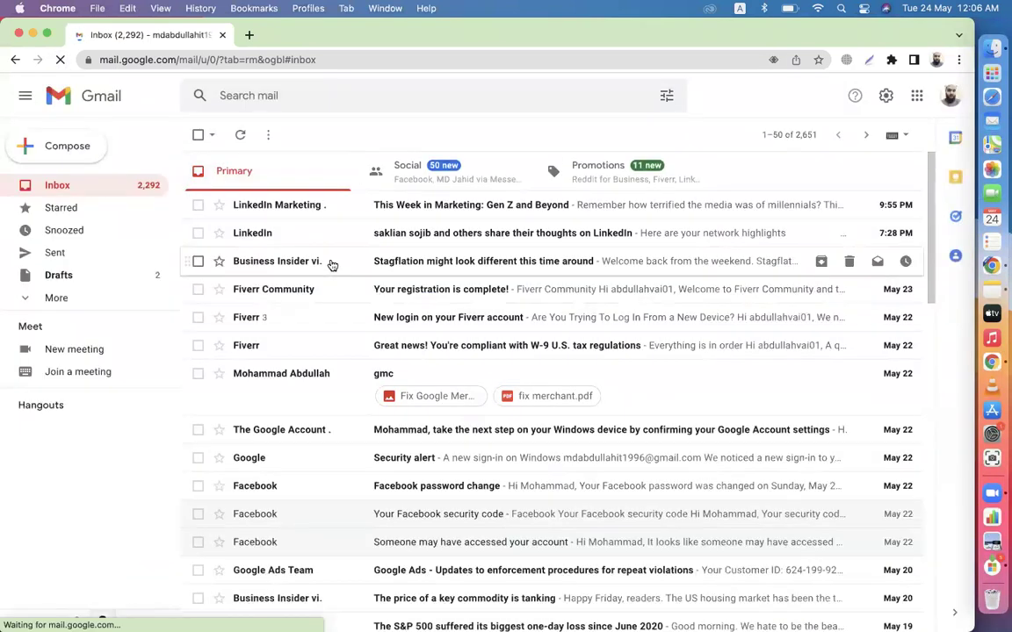
pyautogui.click(360, 169)
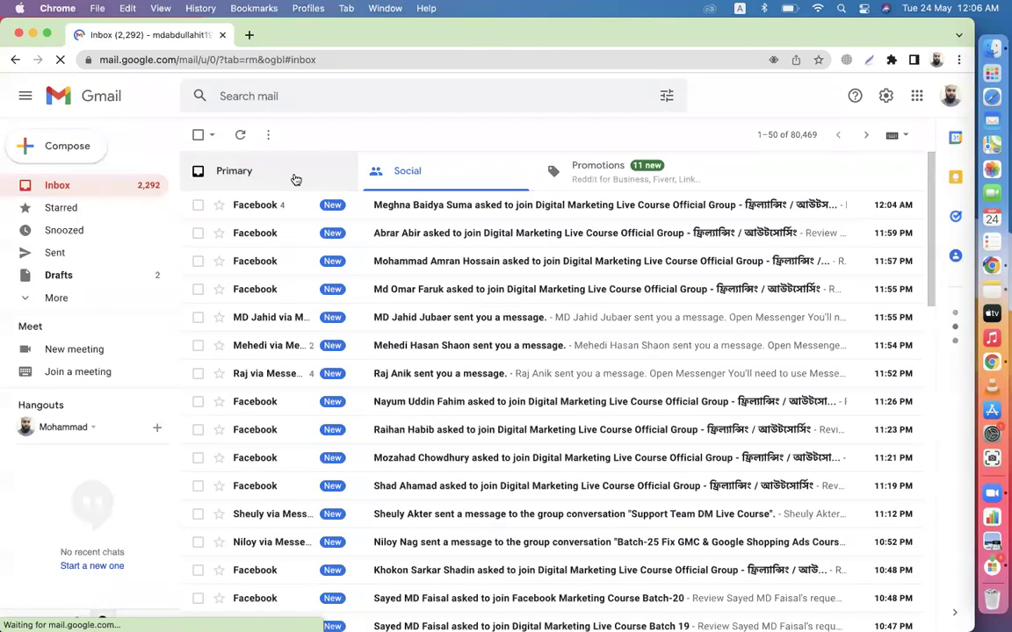
pyautogui.click(256, 159)
pyautogui.click(61, 59)
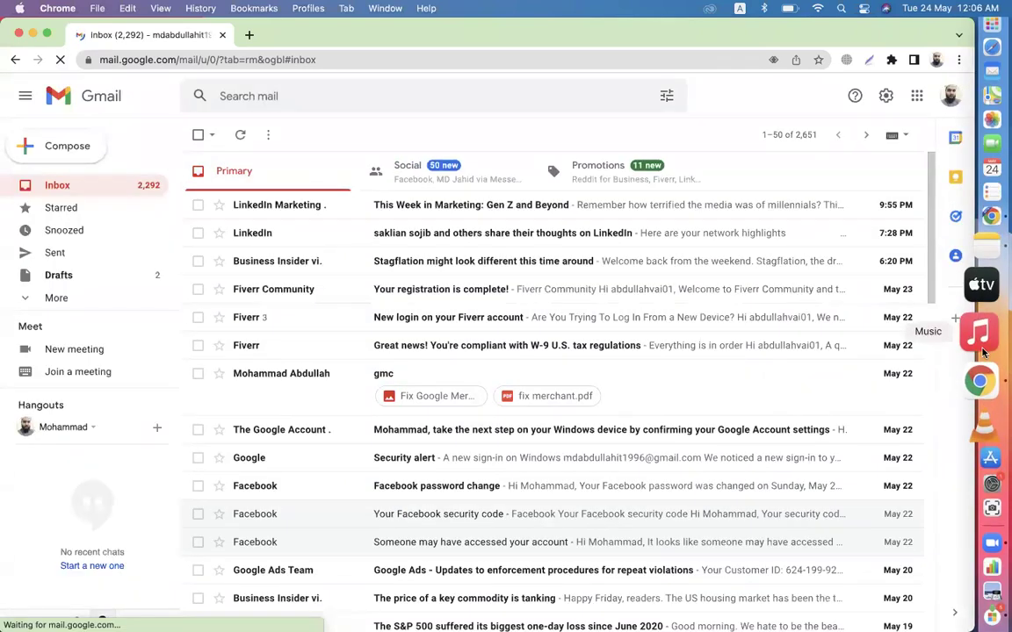
pyautogui.click(982, 274)
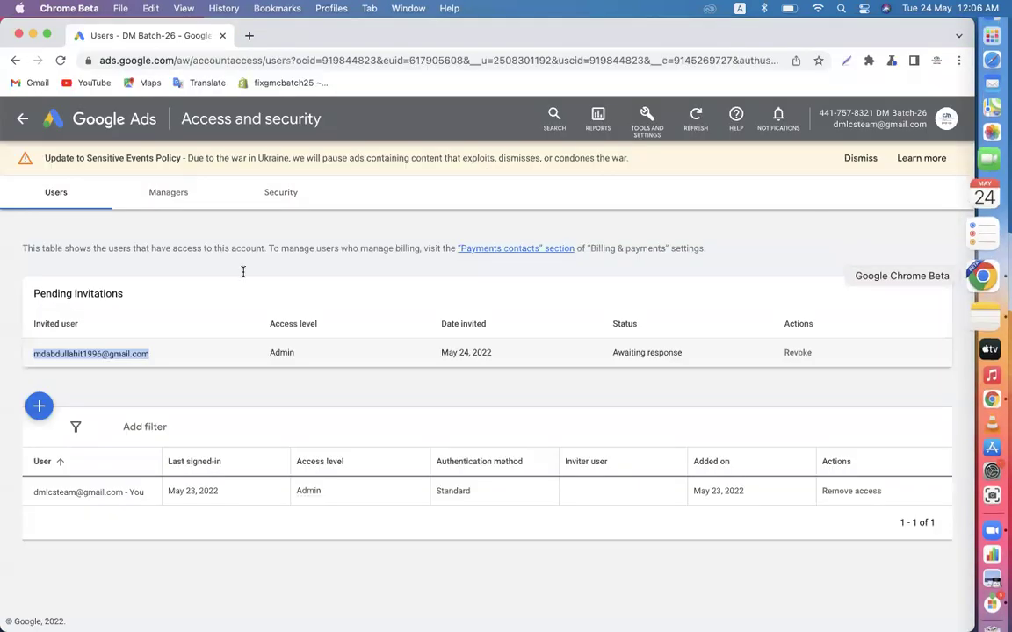
# Review the account's Security settings tab in Access and security.
pyautogui.click(106, 383)
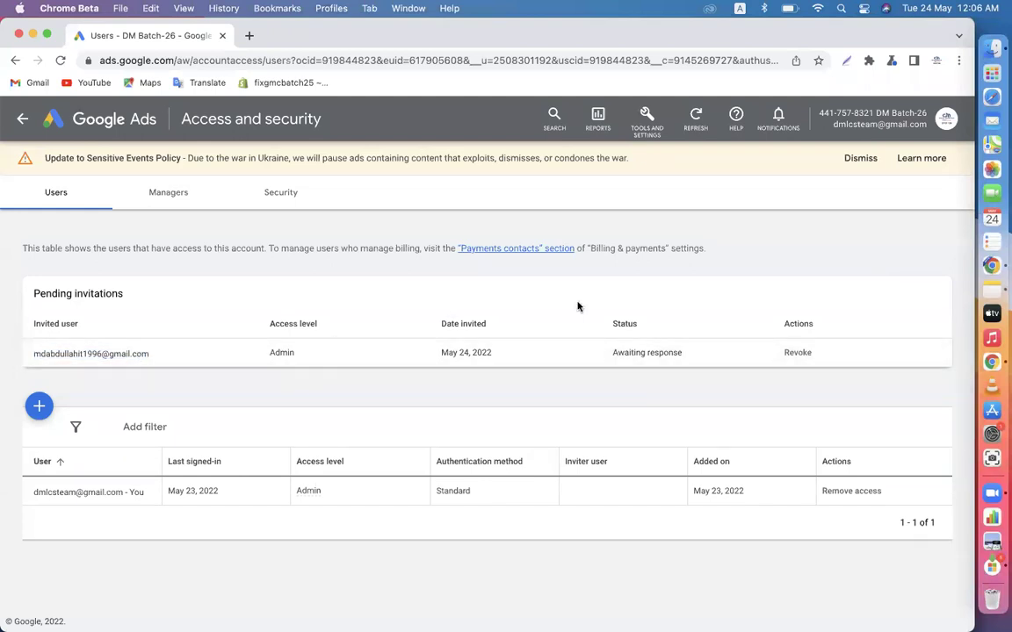
pyautogui.click(647, 127)
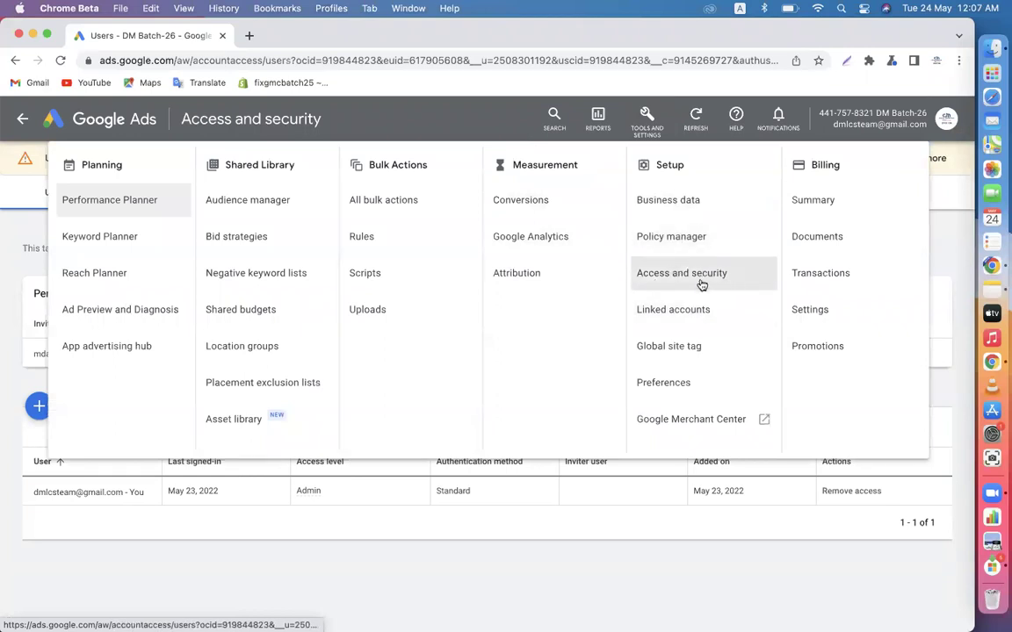
pyautogui.click(365, 121)
pyautogui.click(285, 200)
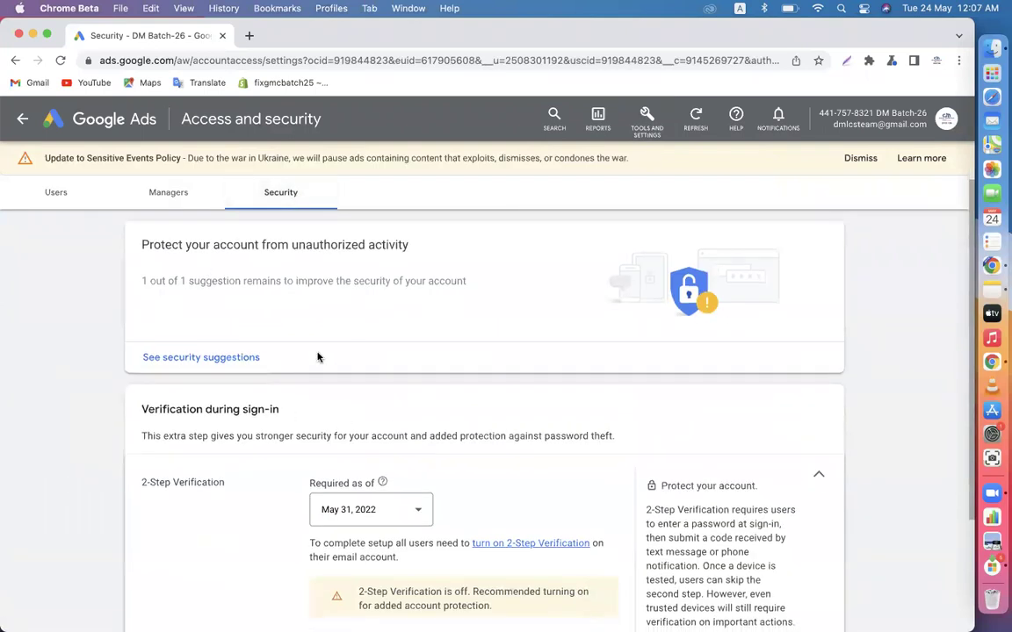
pyautogui.scroll(-3, 318, 357)
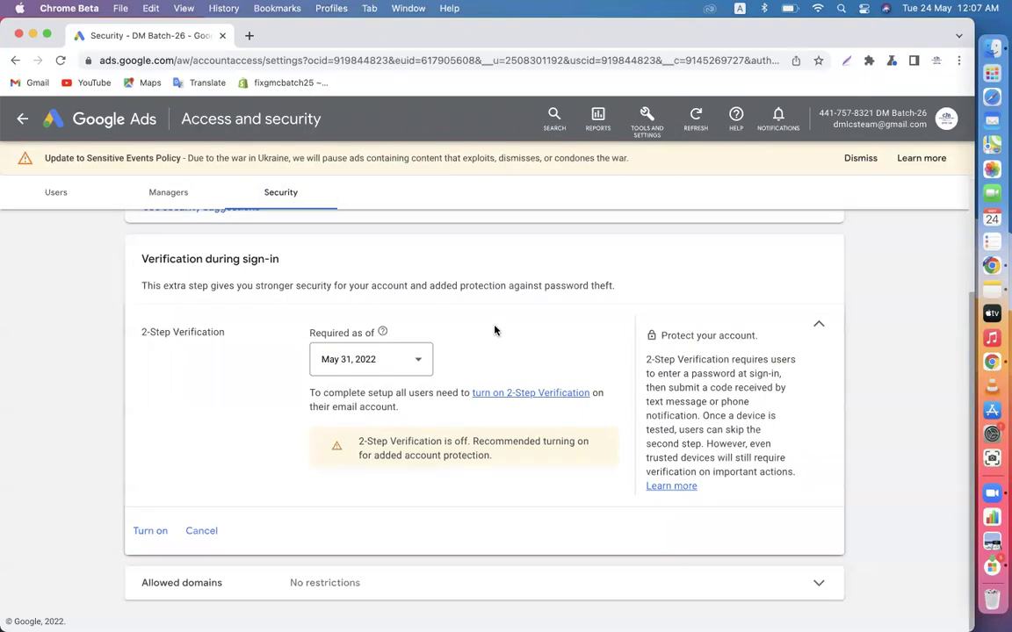
pyautogui.scroll(2, 494, 330)
pyautogui.scroll(-1, 495, 330)
pyautogui.scroll(2, 494, 331)
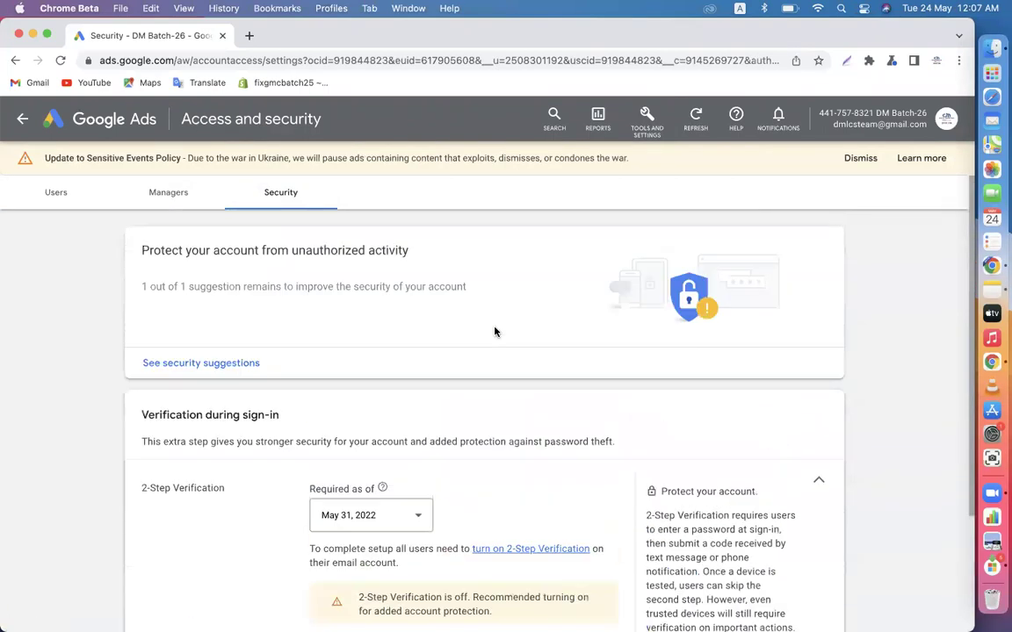
pyautogui.scroll(-1, 494, 331)
pyautogui.scroll(-2, 494, 331)
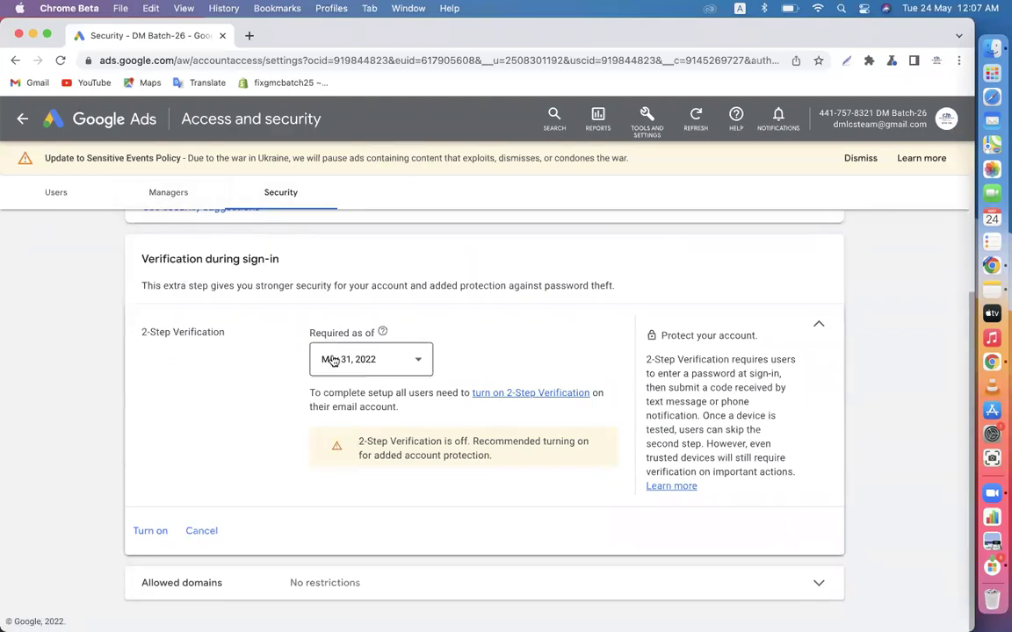
pyautogui.scroll(3, 391, 282)
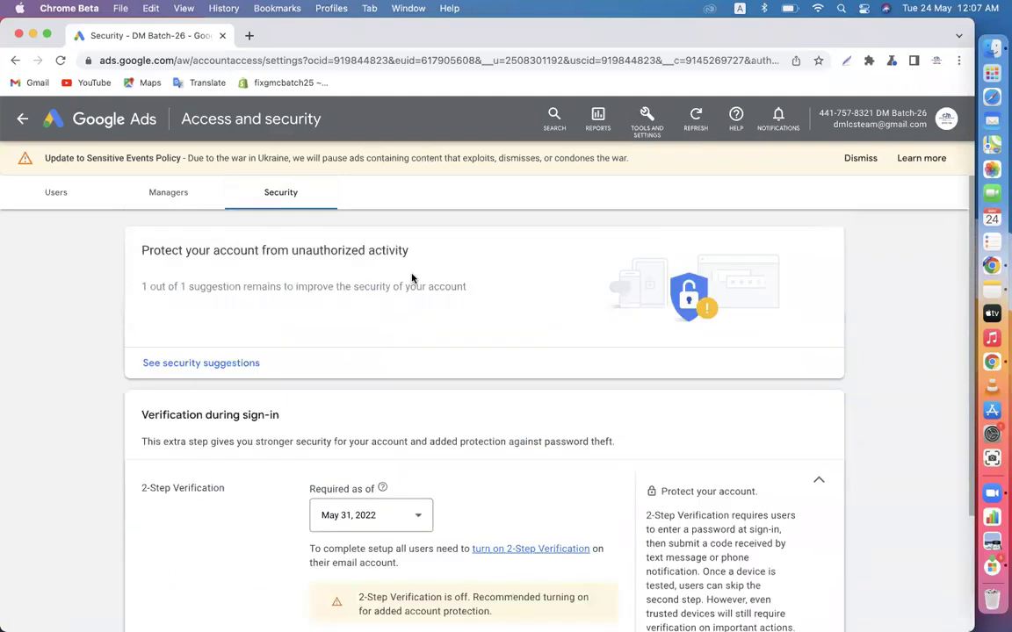
# Check notifications and manager accounts, return to the Users list, and open a new tab.
pyautogui.click(779, 123)
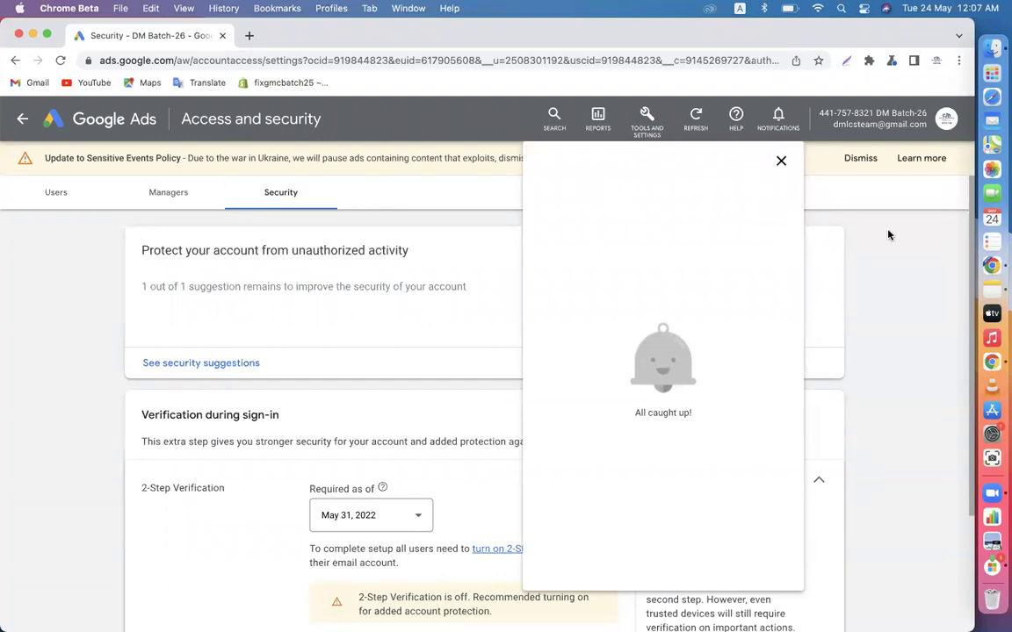
pyautogui.click(782, 163)
pyautogui.scroll(-3, 563, 250)
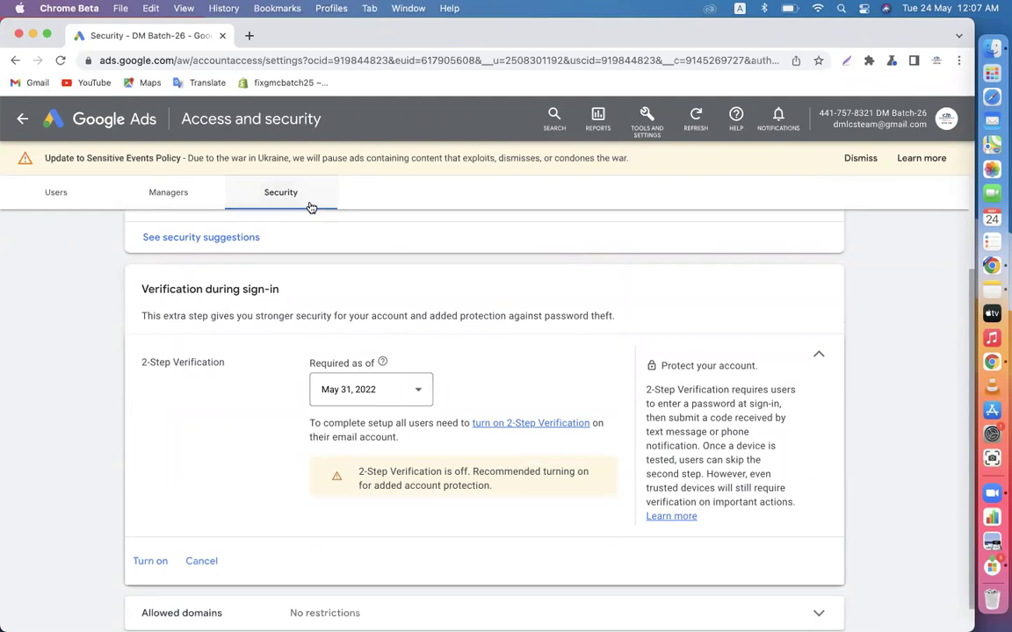
pyautogui.click(172, 204)
pyautogui.click(60, 197)
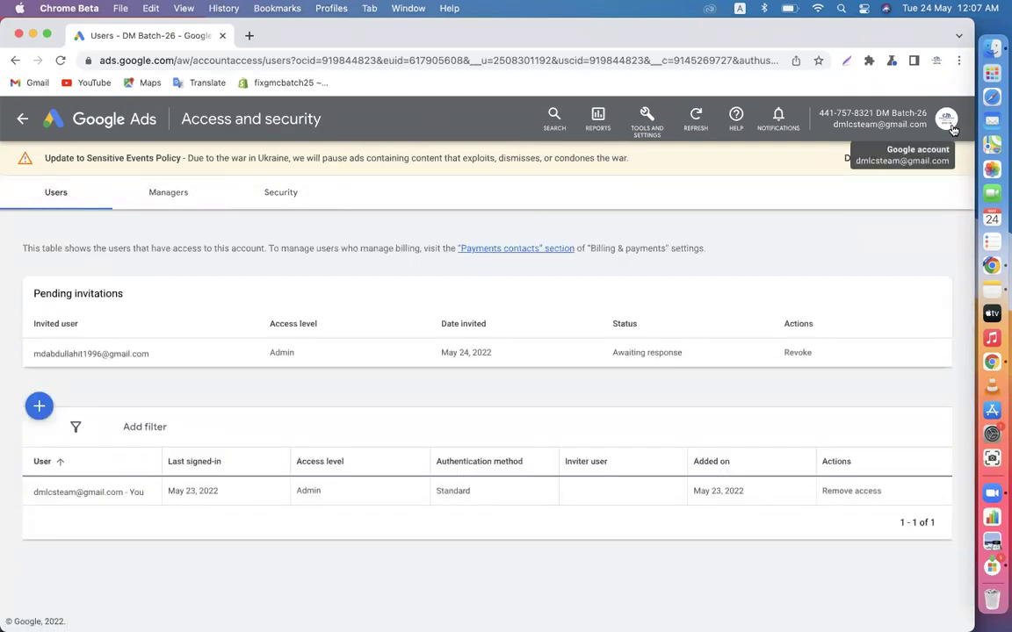
pyautogui.click(249, 35)
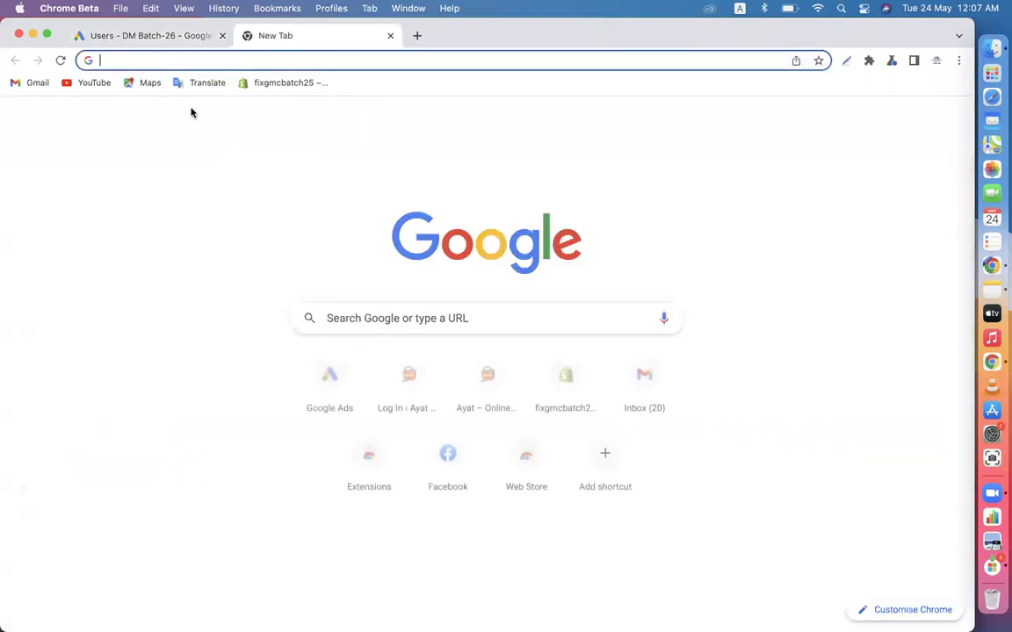
# Open Gmail and read the Google Ads new admin invitation email.
pyautogui.click(19, 84)
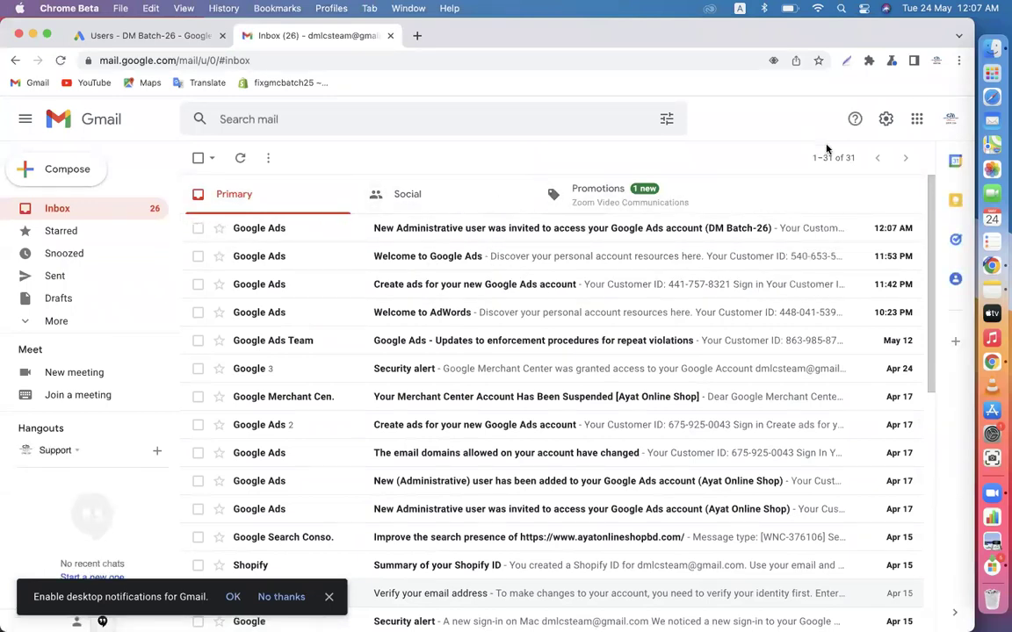
pyautogui.click(950, 120)
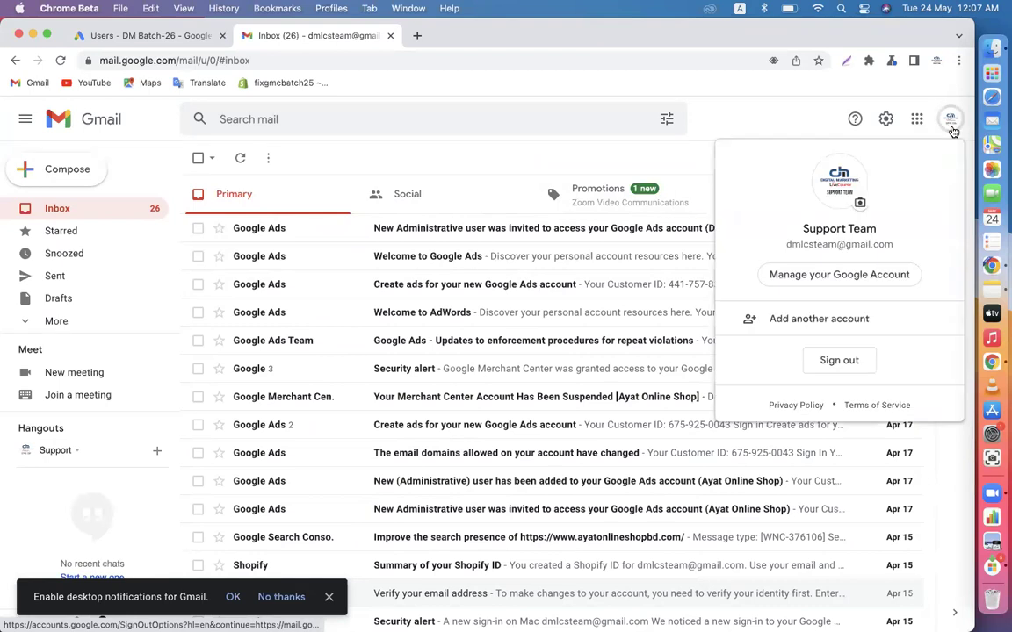
pyautogui.click(850, 275)
pyautogui.click(318, 36)
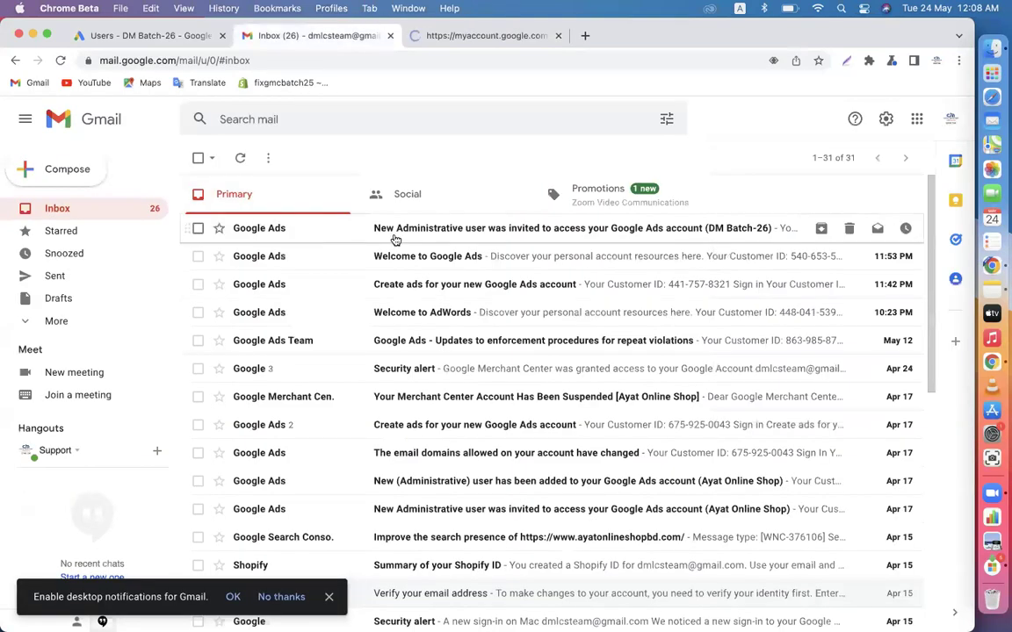
pyautogui.click(411, 237)
pyautogui.scroll(-3, 514, 365)
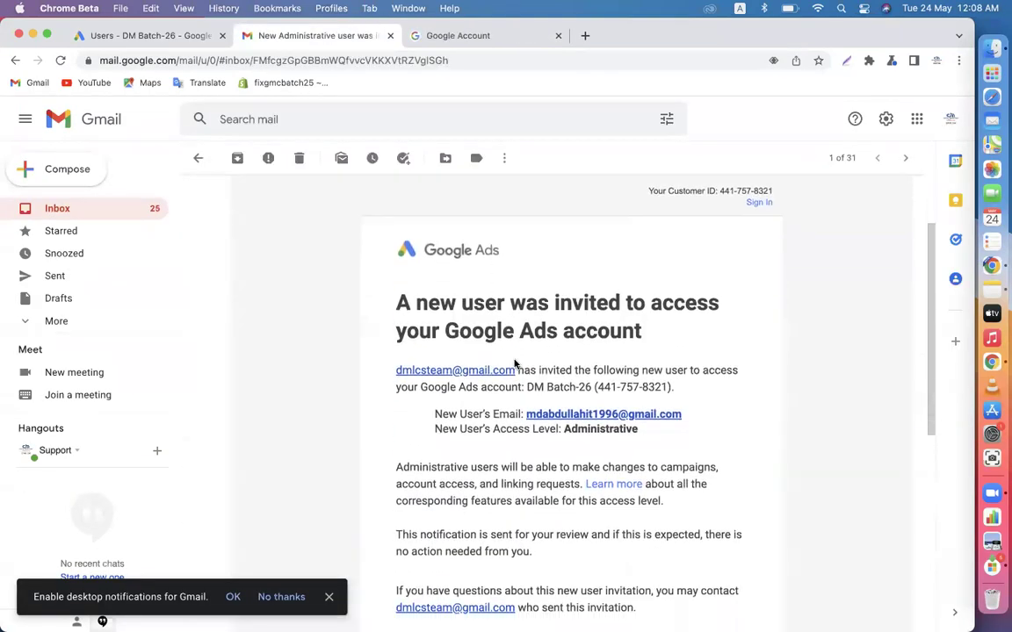
pyautogui.scroll(-4, 515, 361)
pyautogui.scroll(5, 515, 361)
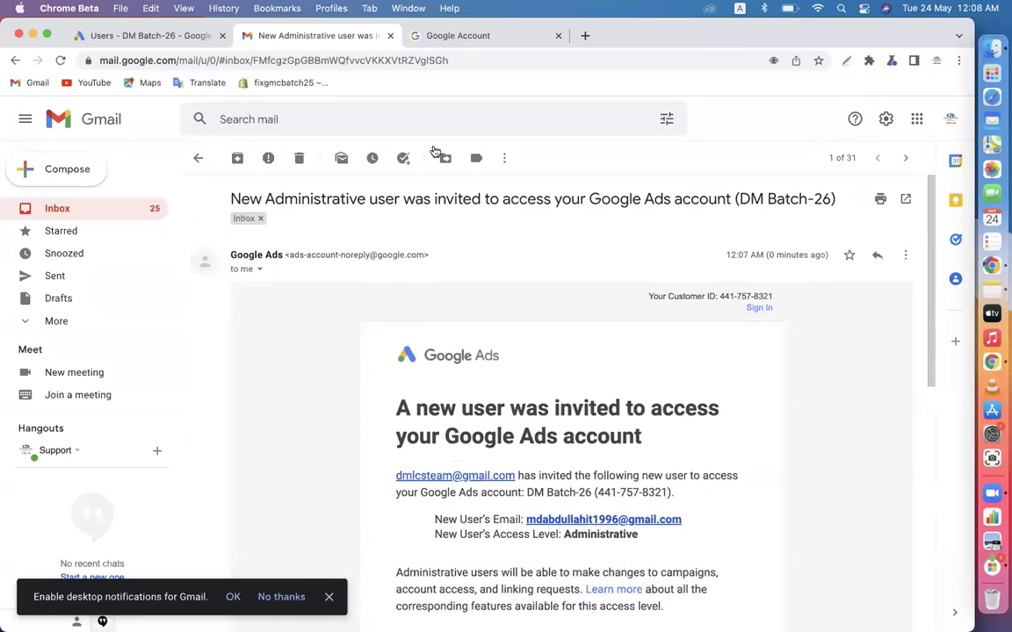
# View the Google Account Security settings, then go back to the Google Ads tab.
pyautogui.click(459, 37)
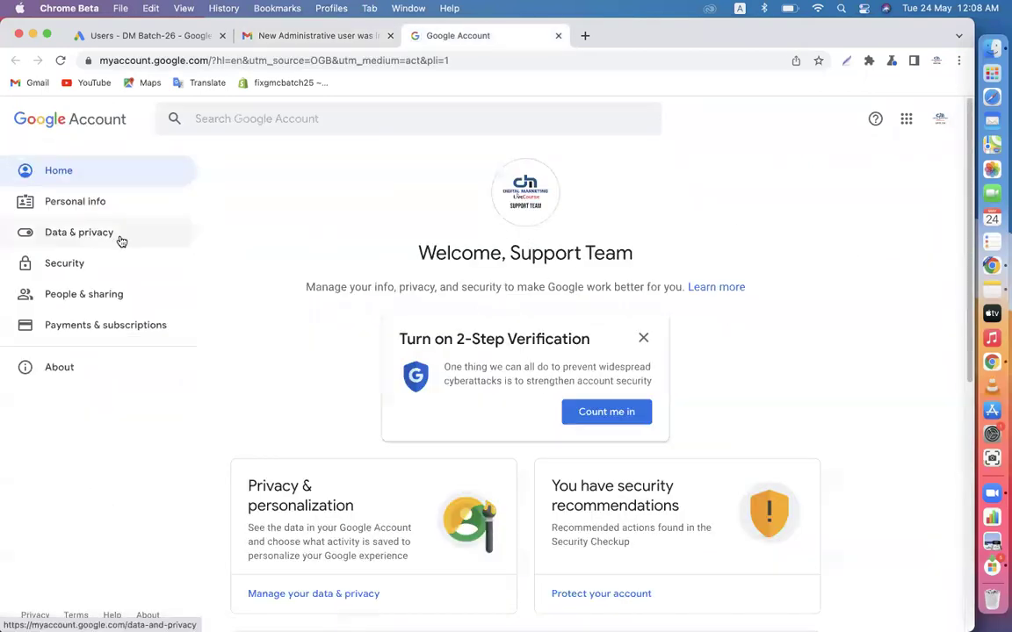
pyautogui.click(90, 266)
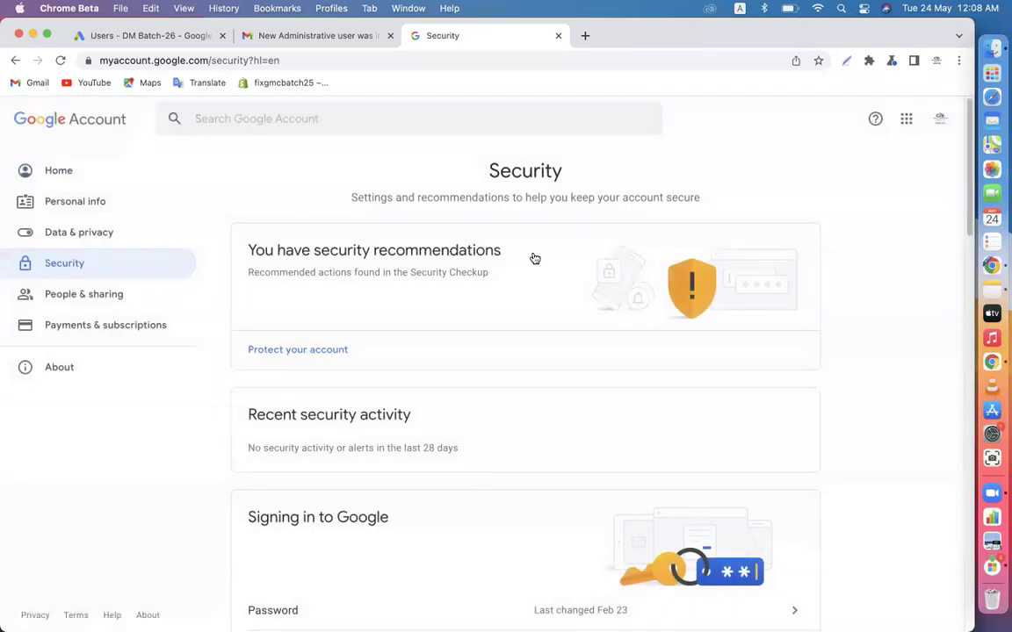
pyautogui.click(286, 37)
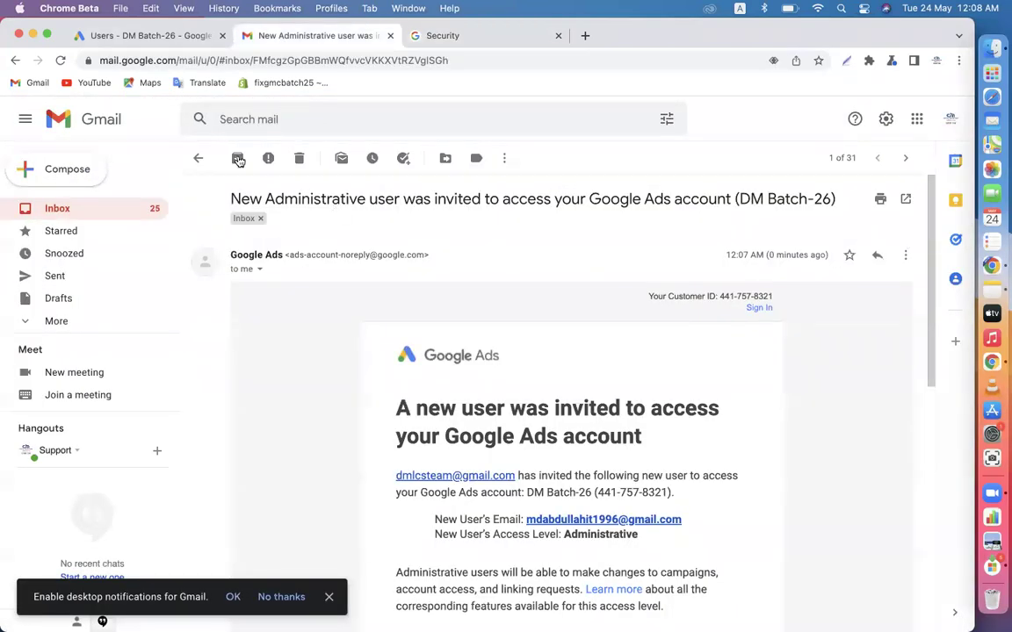
pyautogui.click(198, 158)
pyautogui.click(948, 120)
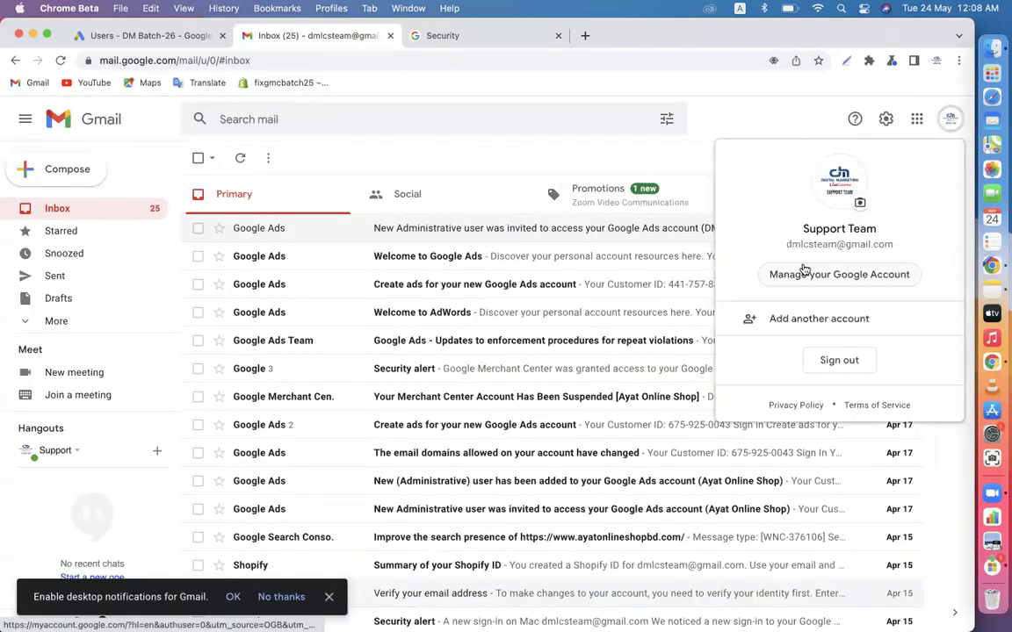
pyautogui.click(413, 37)
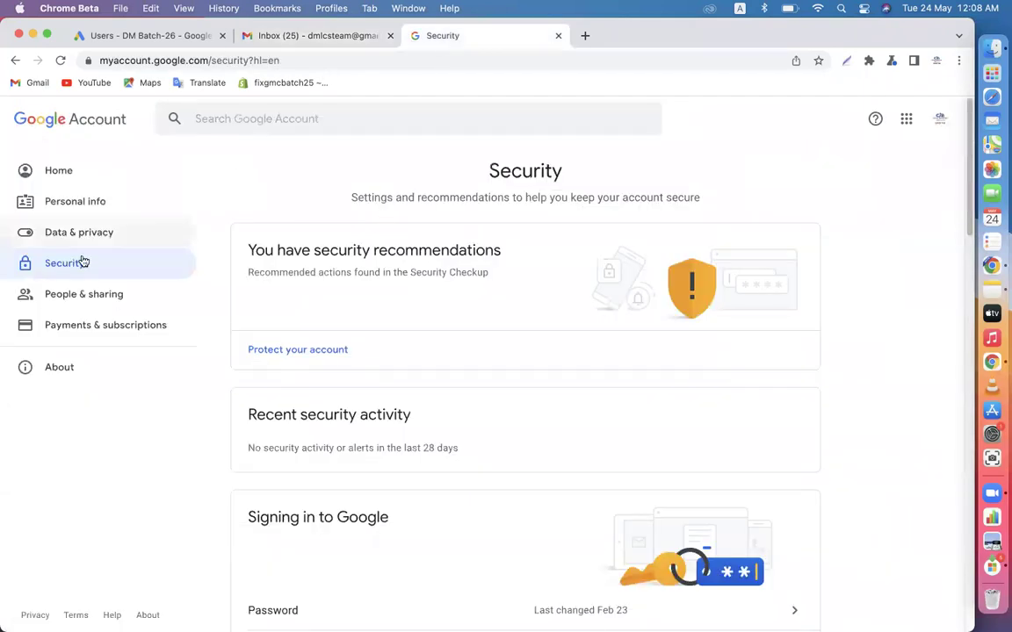
pyautogui.scroll(-5, 287, 284)
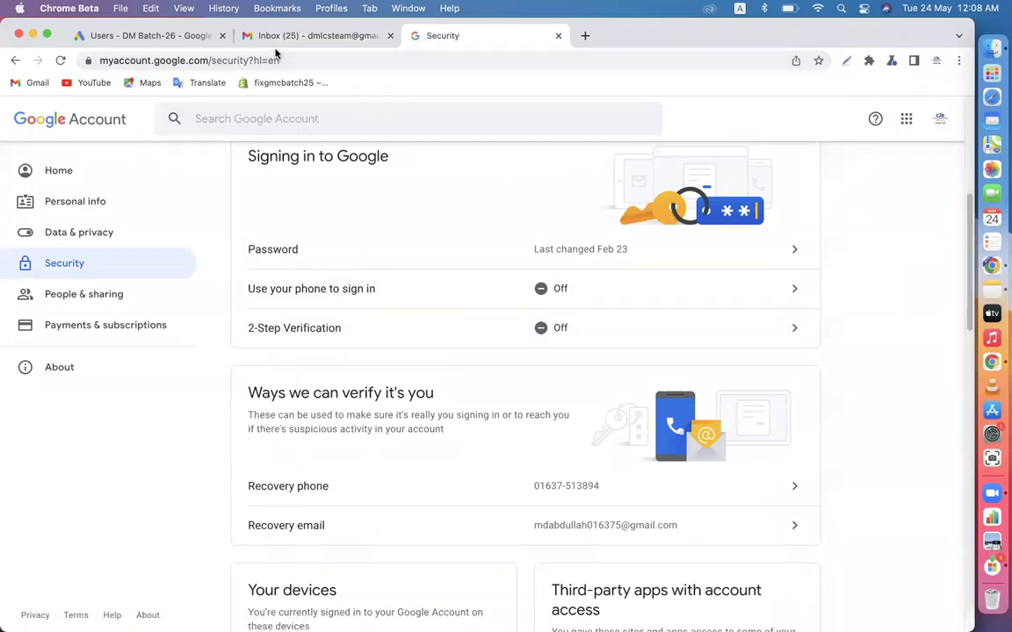
pyautogui.click(137, 36)
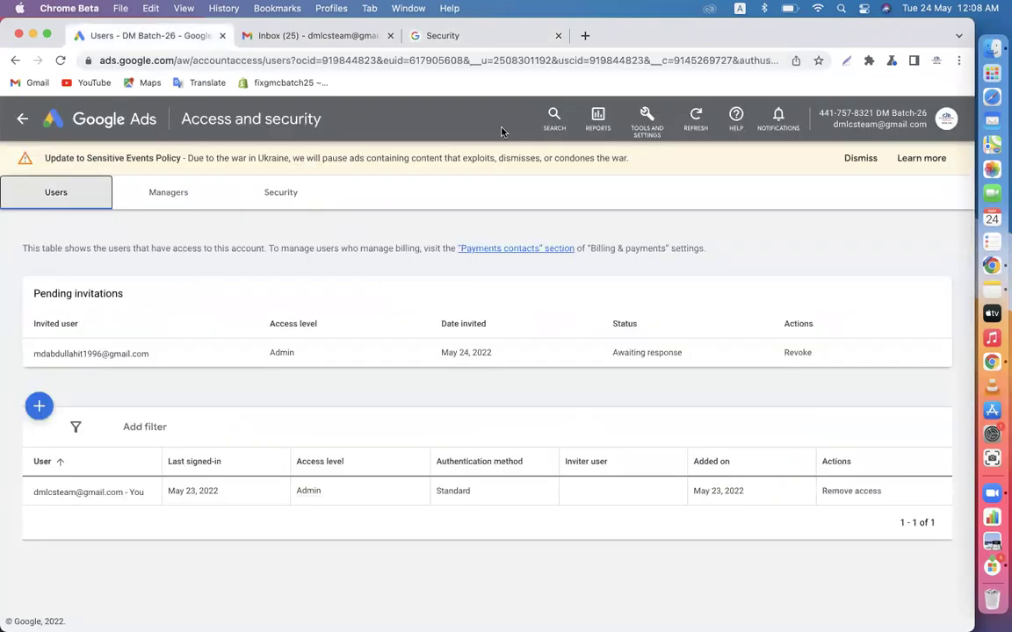
# Glance at Security settings and notifications, highlighting the Sensitive Events Policy update banner.
pyautogui.click(278, 195)
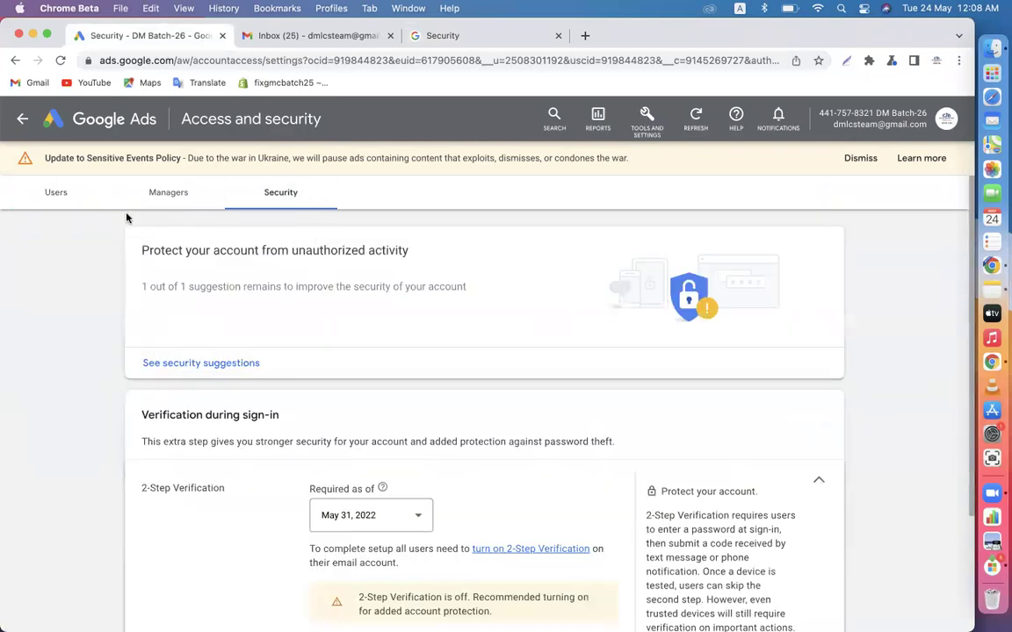
pyautogui.click(73, 204)
pyautogui.click(779, 119)
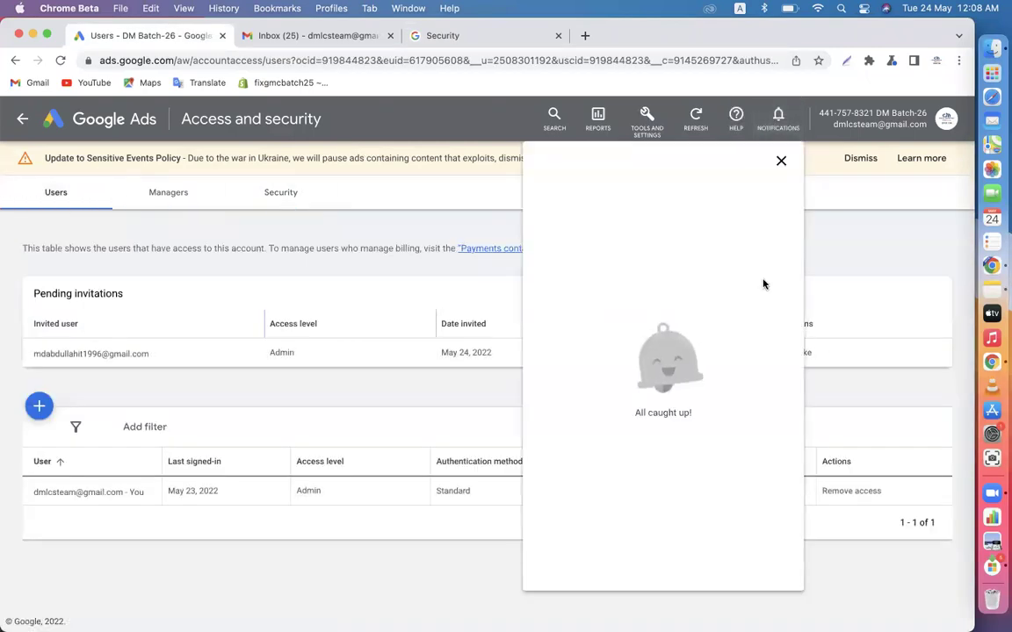
pyautogui.click(327, 230)
pyautogui.moveTo(627, 164); pyautogui.dragTo(37, 153)
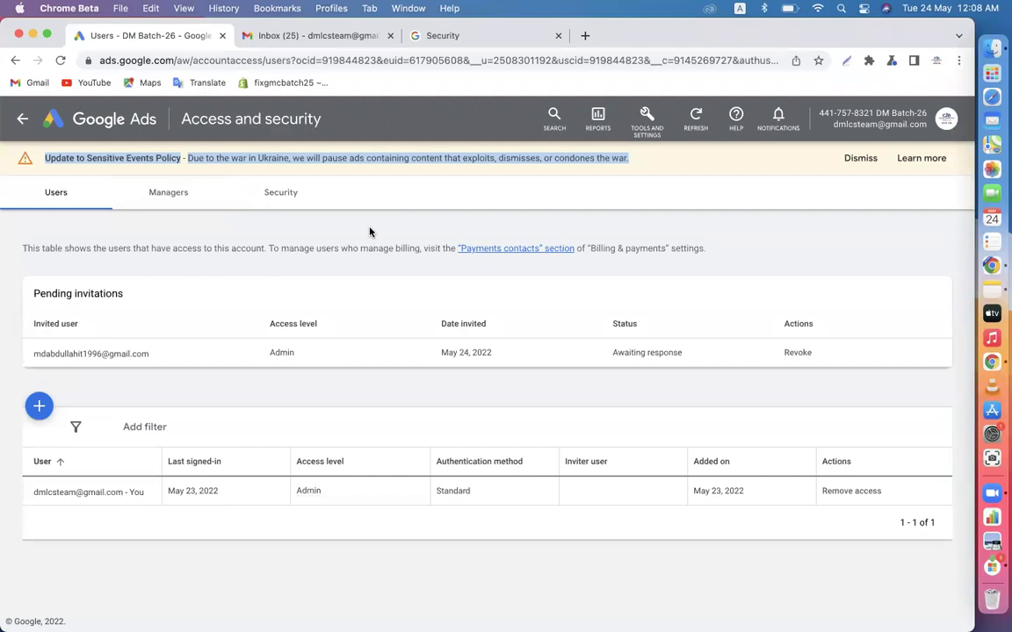
pyautogui.click(44, 155)
pyautogui.moveTo(44, 158); pyautogui.dragTo(494, 173)
pyautogui.click(417, 604)
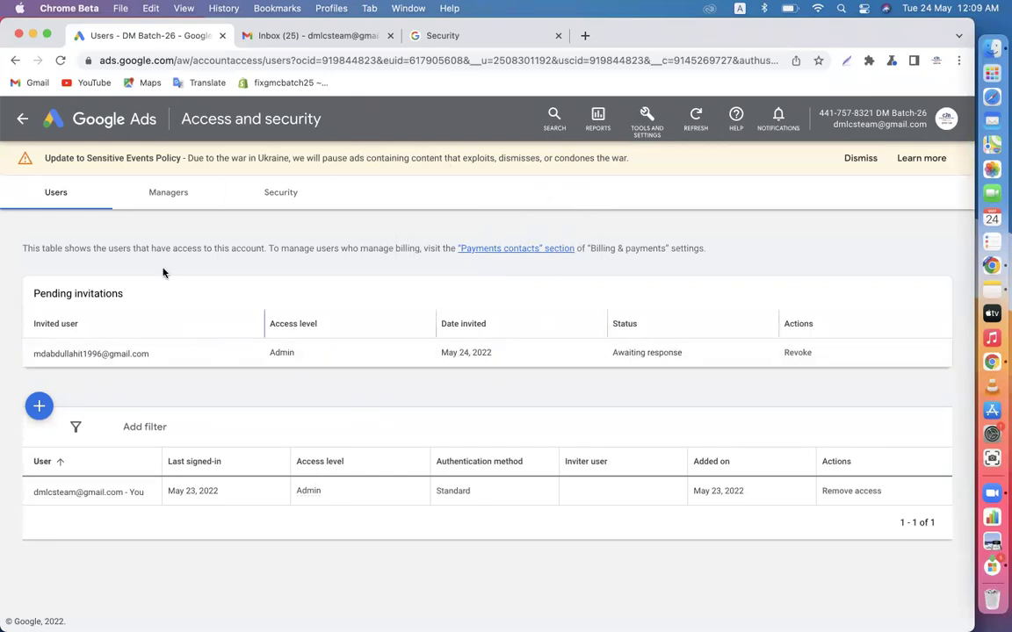
# Recheck security pages and notifications, confirm the invitation still awaits response, then bring up Gmail.
pyautogui.click(267, 197)
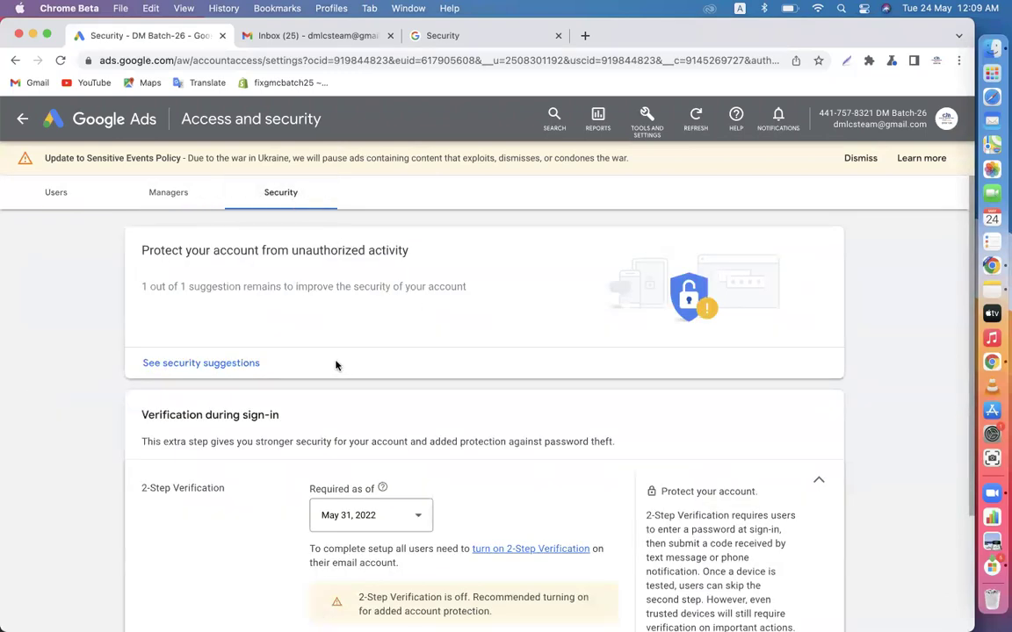
pyautogui.click(431, 39)
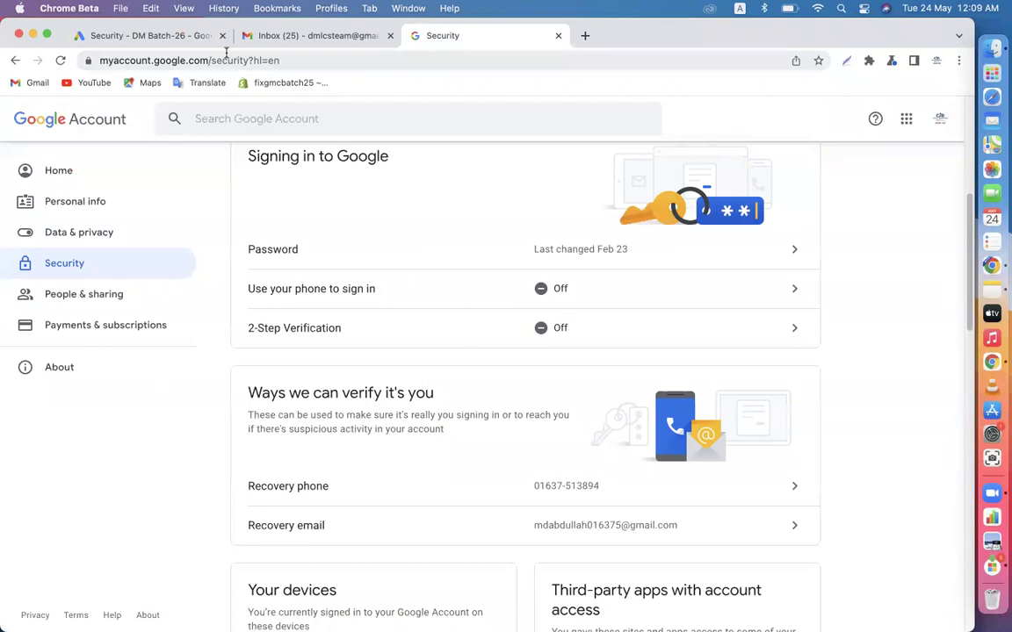
pyautogui.click(154, 36)
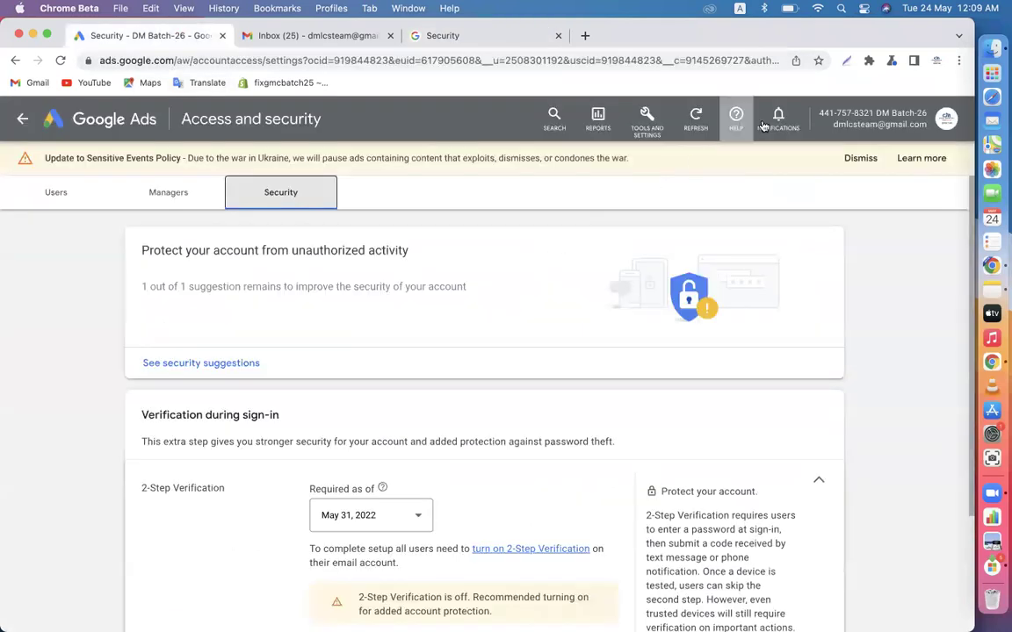
pyautogui.click(851, 230)
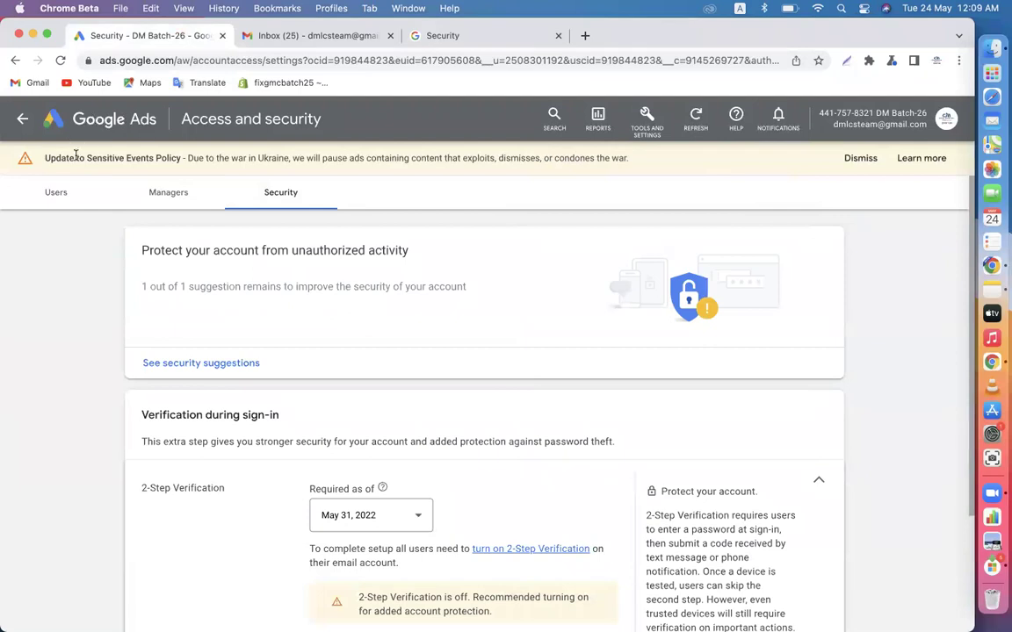
pyautogui.click(54, 191)
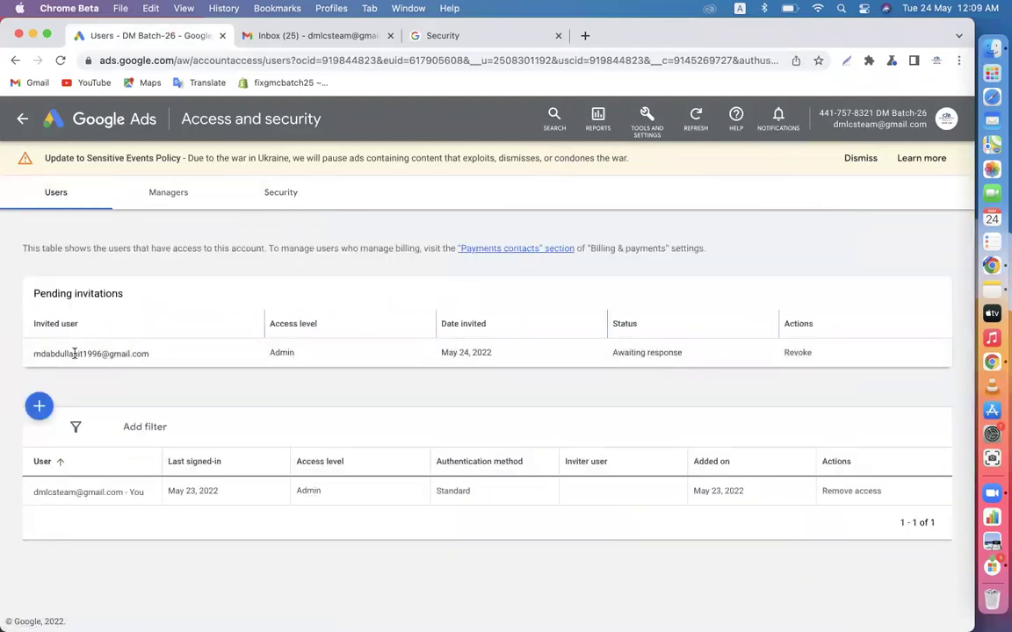
pyautogui.click(988, 360)
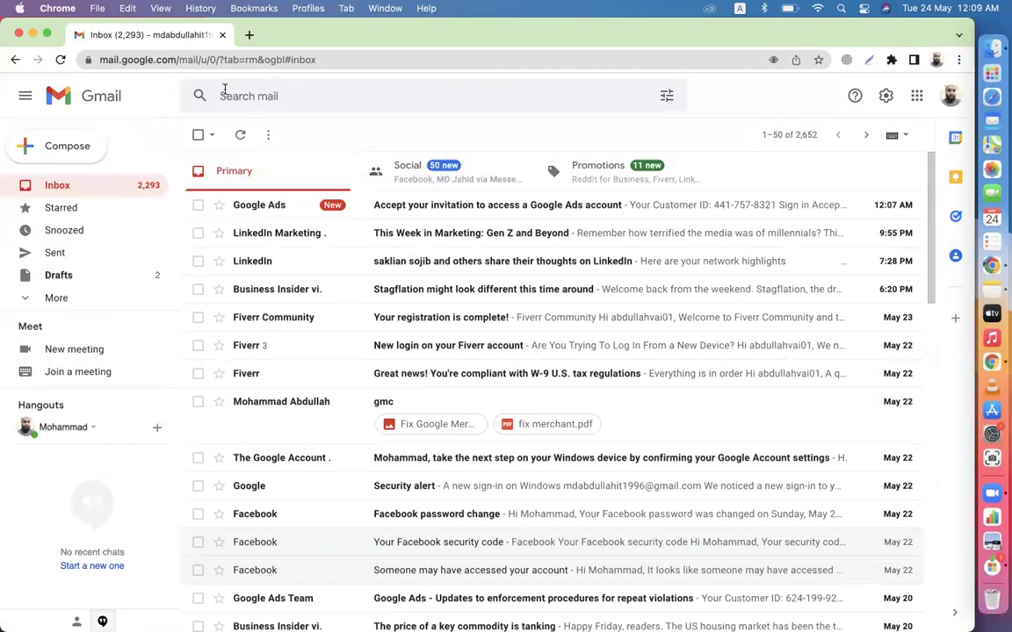
# Confirm which account is signed in to the invitee's Gmail.
pyautogui.click(949, 96)
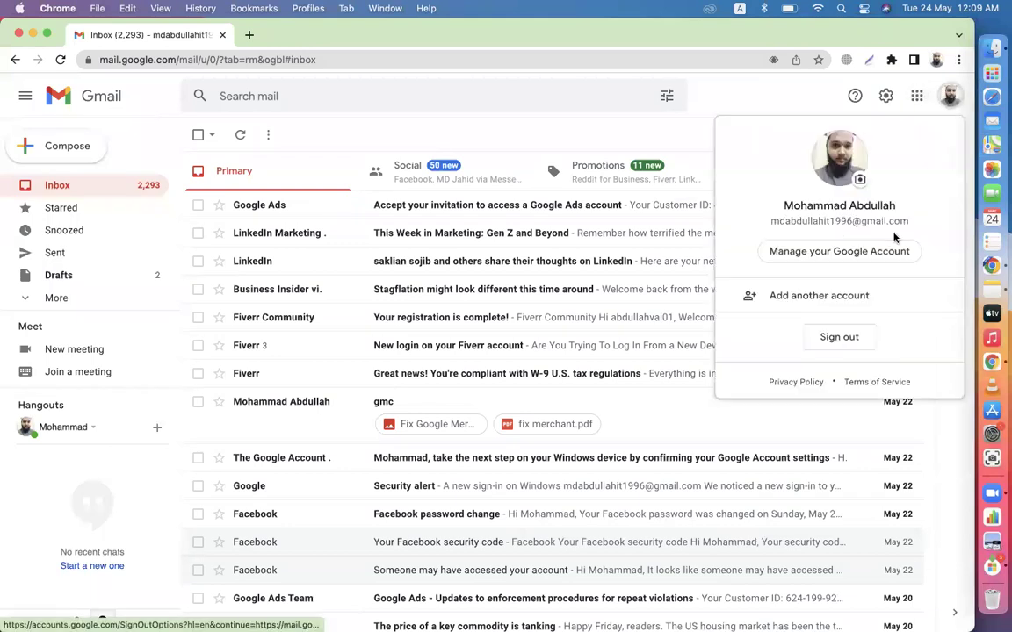
pyautogui.moveTo(773, 221); pyautogui.dragTo(913, 231)
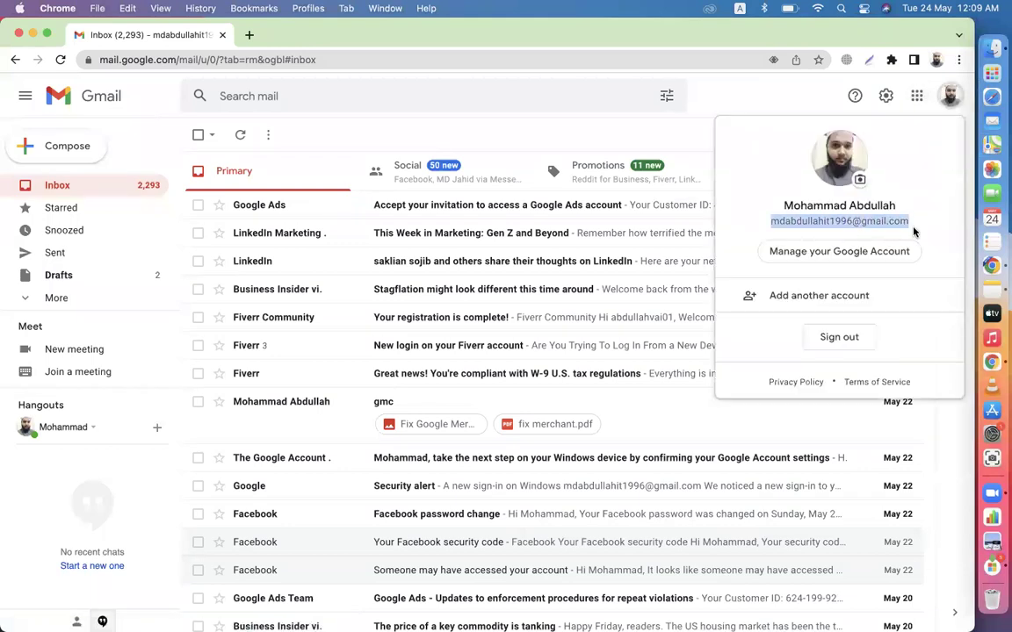
pyautogui.click(365, 139)
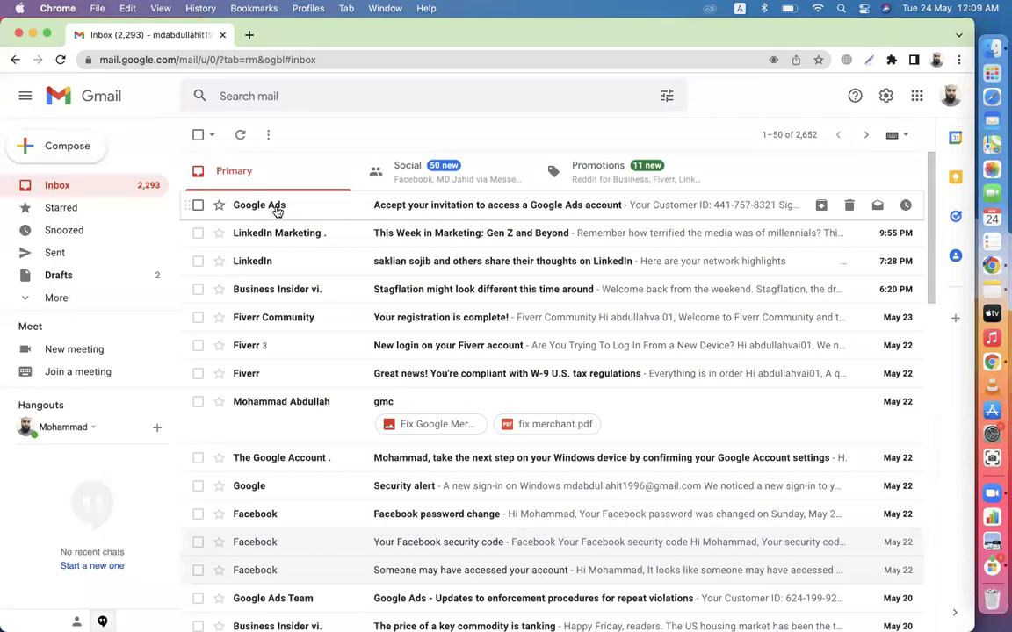
# Open the Google Ads invitation for DM Batch-26 and accept the Administrative access invitation.
pyautogui.click(396, 212)
pyautogui.scroll(-1, 382, 320)
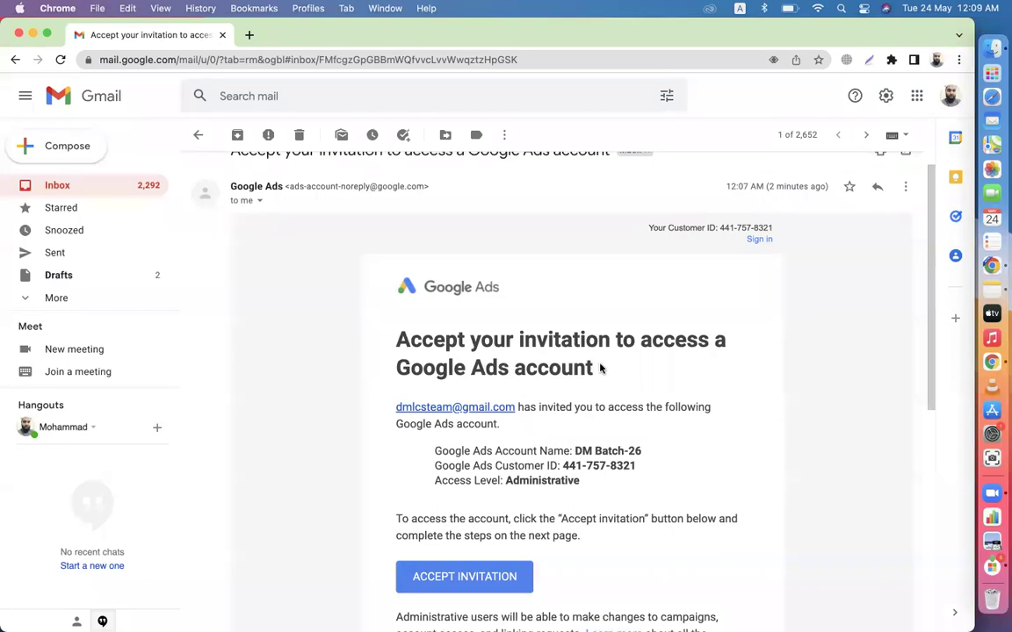
pyautogui.scroll(-5, 600, 364)
pyautogui.scroll(-1, 448, 383)
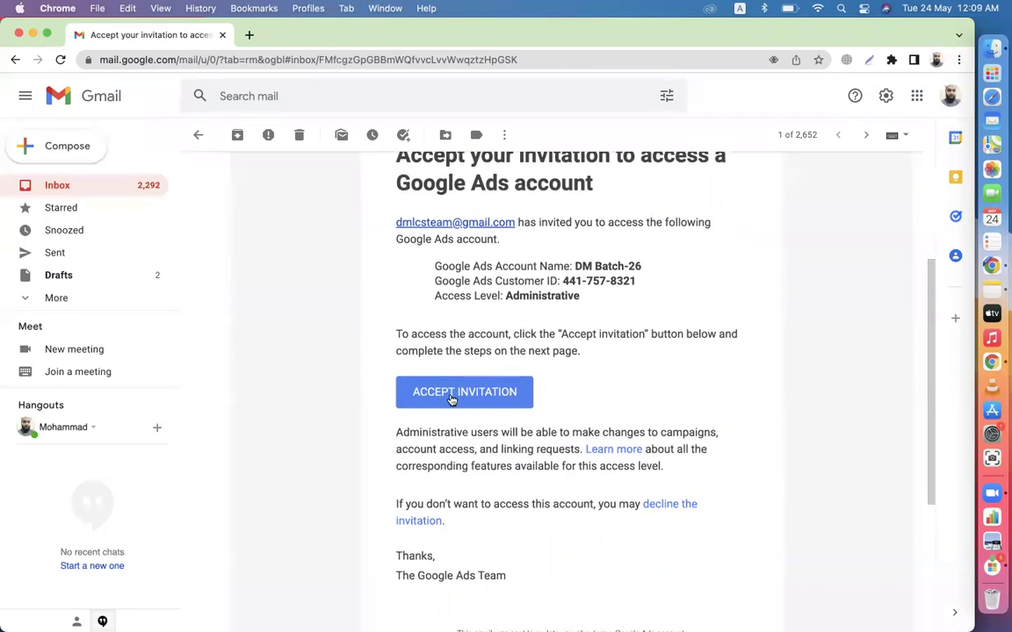
pyautogui.moveTo(575, 266); pyautogui.dragTo(642, 266)
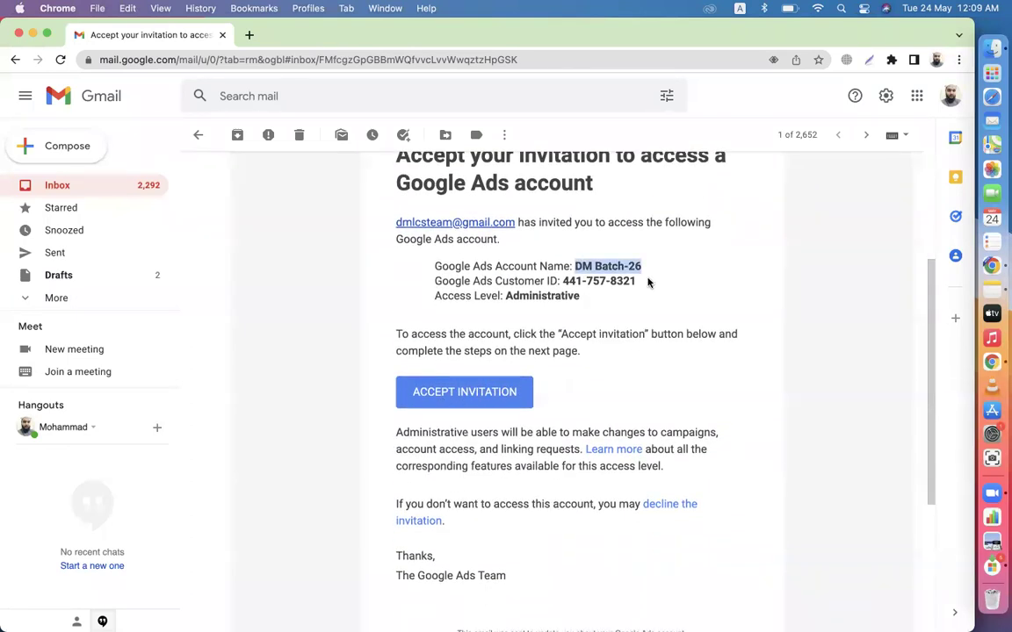
pyautogui.moveTo(563, 281); pyautogui.dragTo(636, 281)
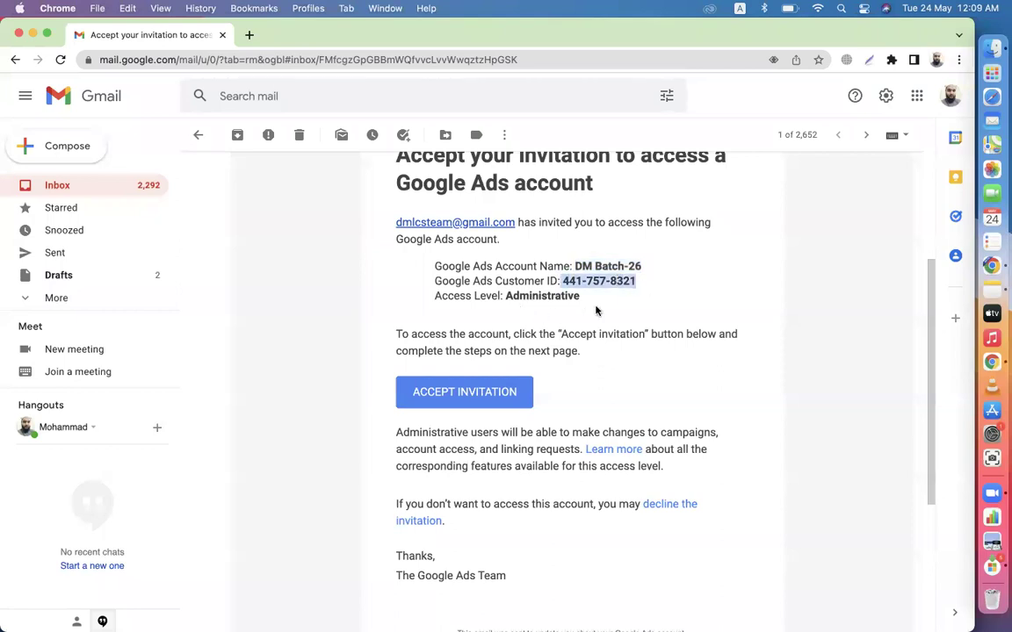
pyautogui.click(466, 400)
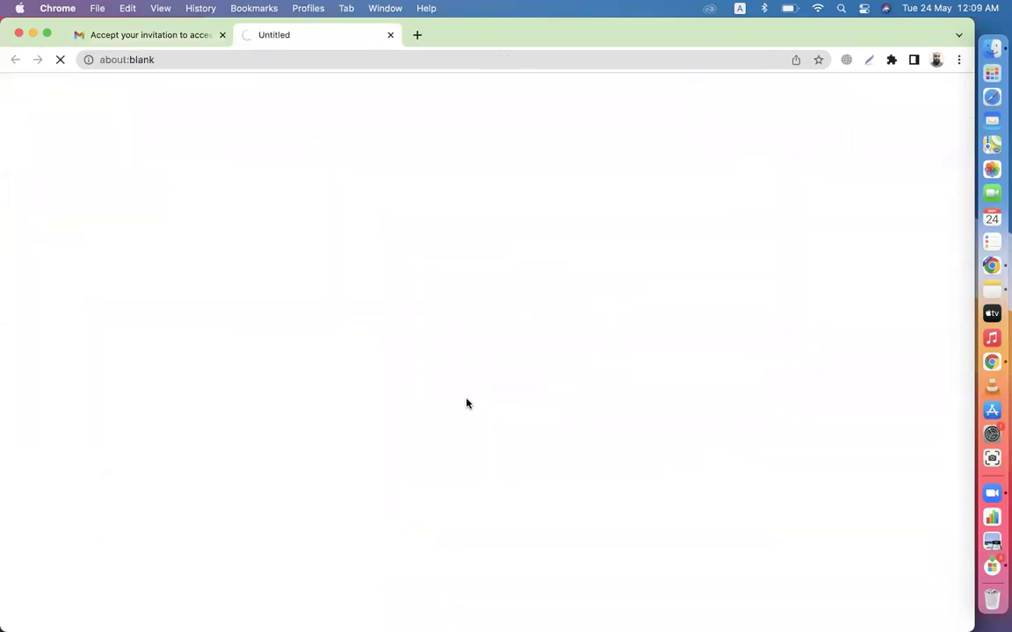
pyautogui.click(221, 35)
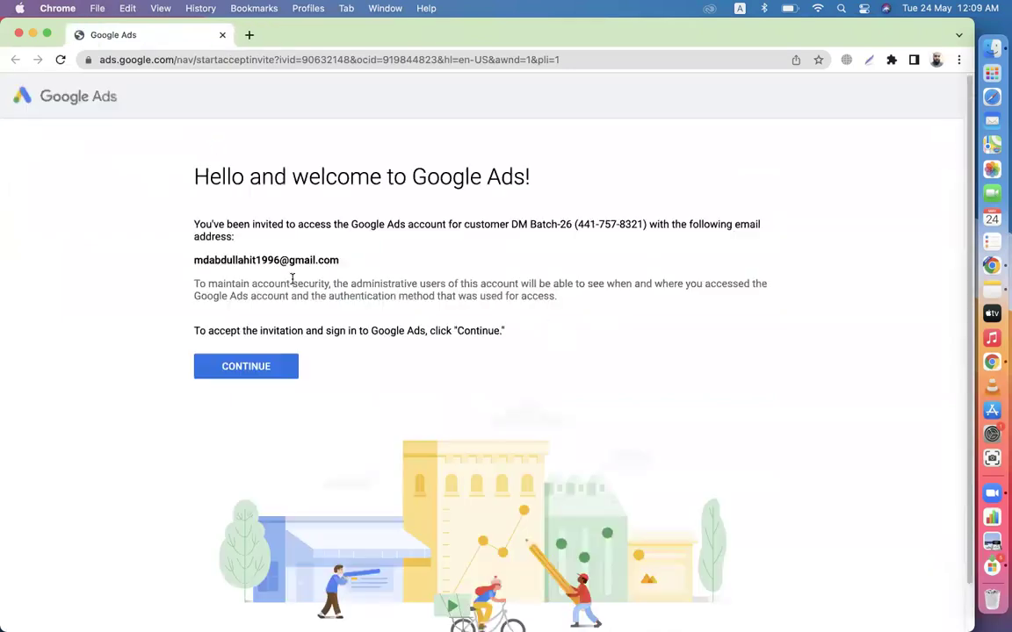
# Continue joining the DM Batch-26 account and close the inviter's browser window.
pyautogui.click(262, 370)
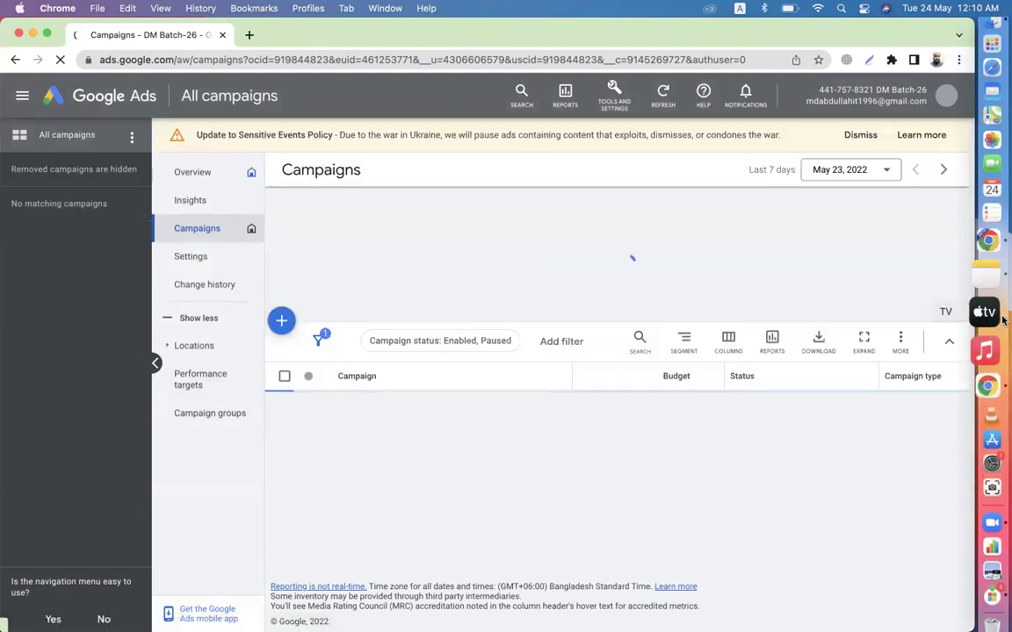
pyautogui.click(991, 266)
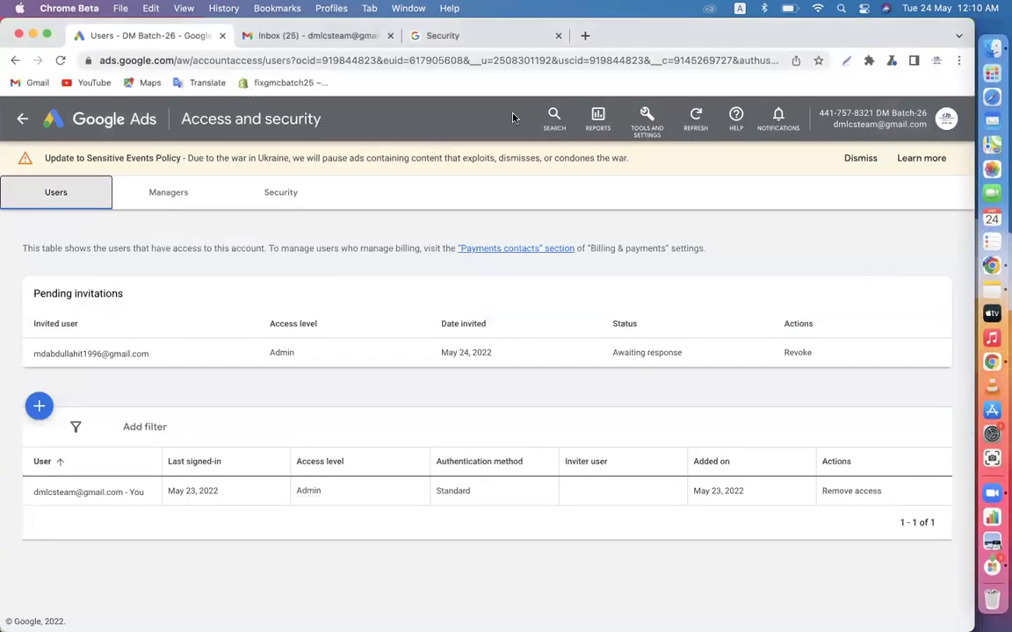
pyautogui.click(16, 37)
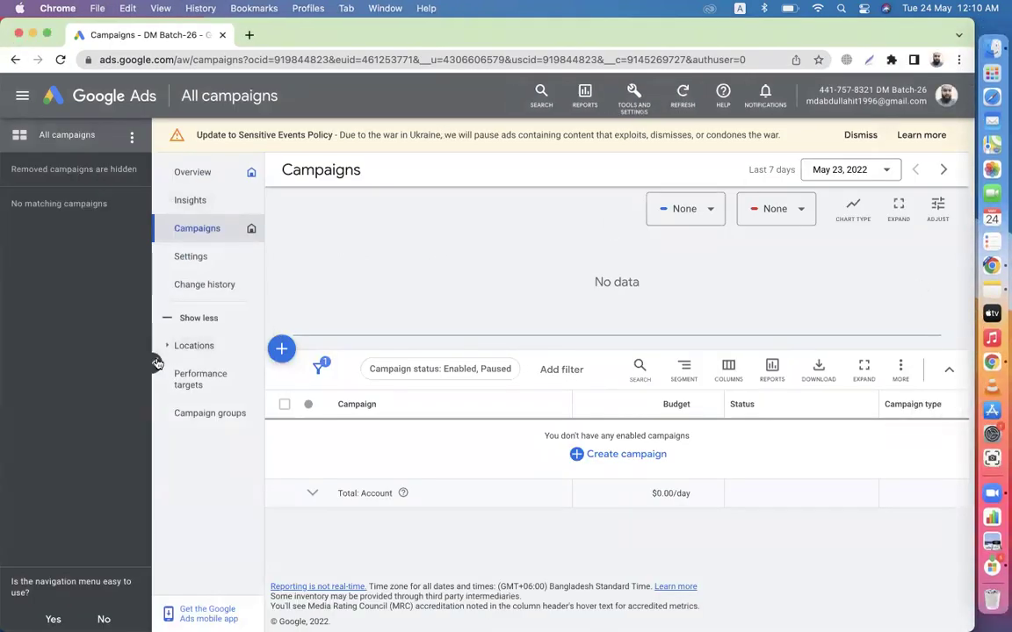
# Open the account Overview, then go to Billing via Tools and Settings.
pyautogui.click(153, 363)
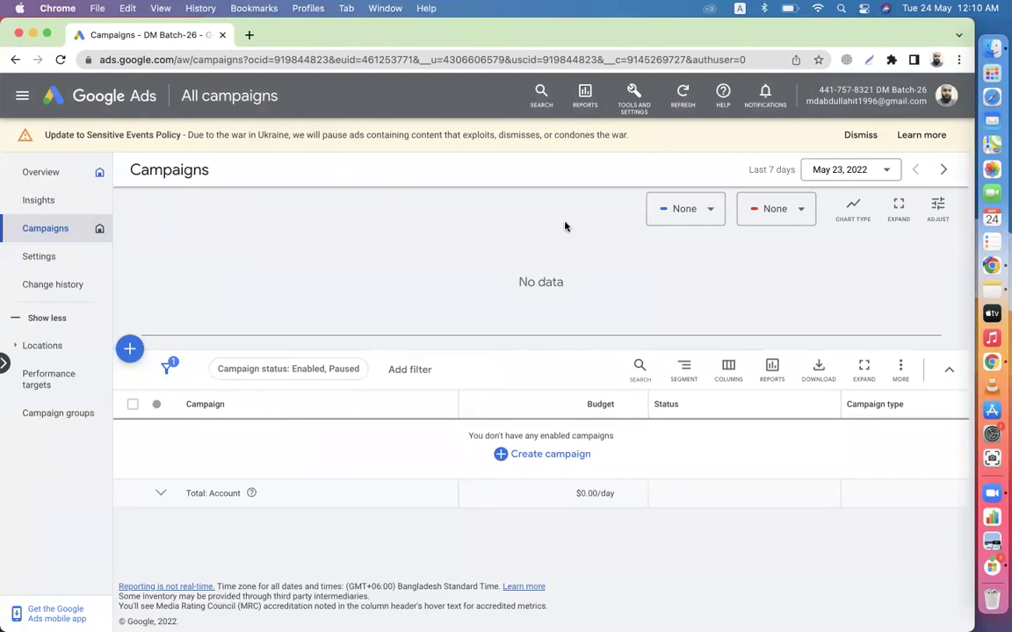
pyautogui.click(38, 175)
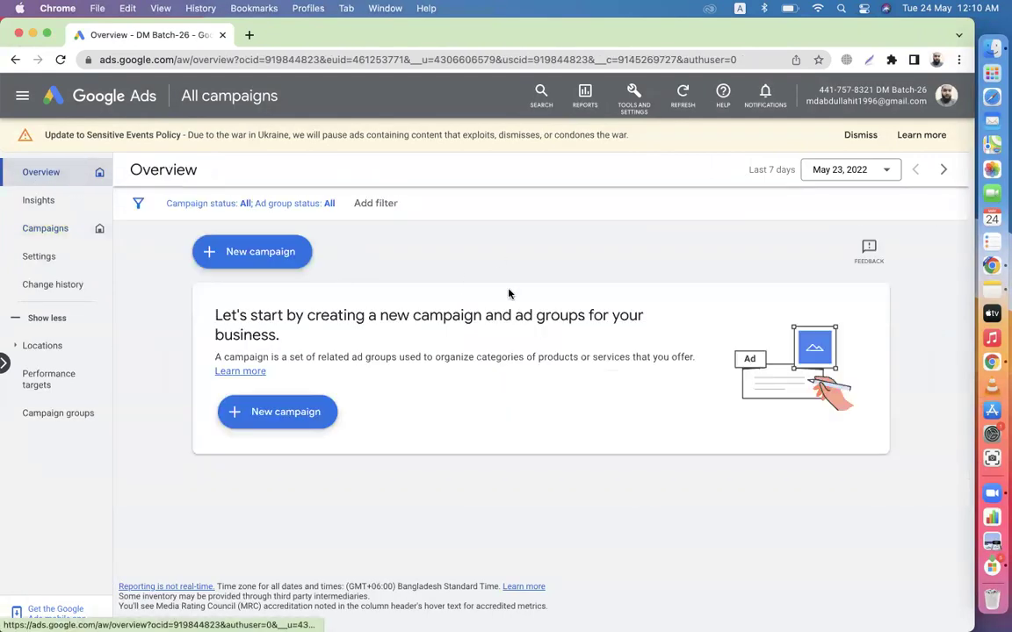
pyautogui.click(636, 97)
pyautogui.click(817, 181)
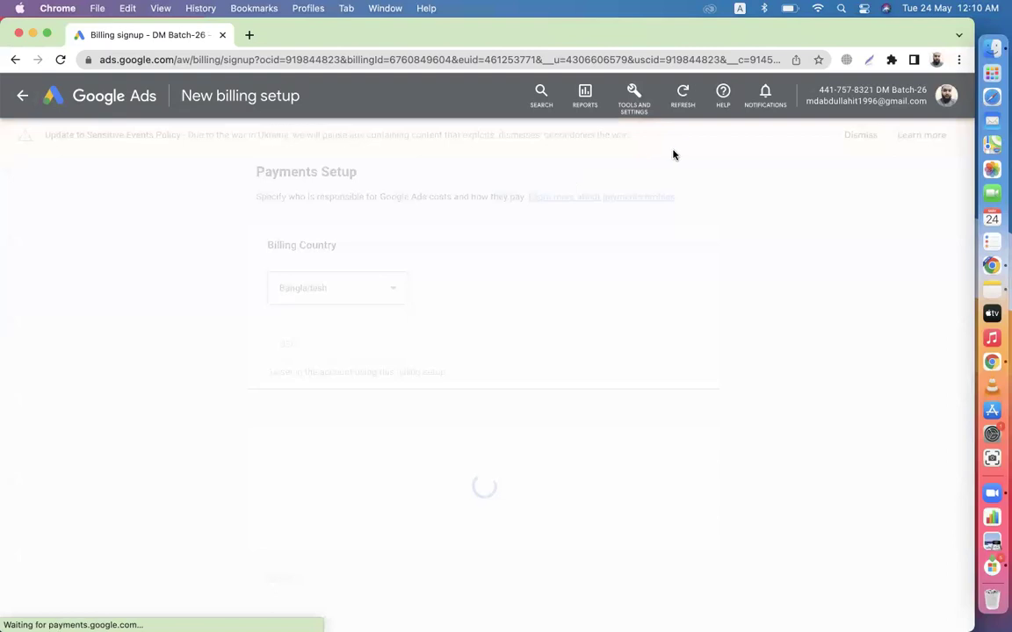
# Verify the invited user appears in the Users table, then return to All campaigns Overview.
pyautogui.click(634, 99)
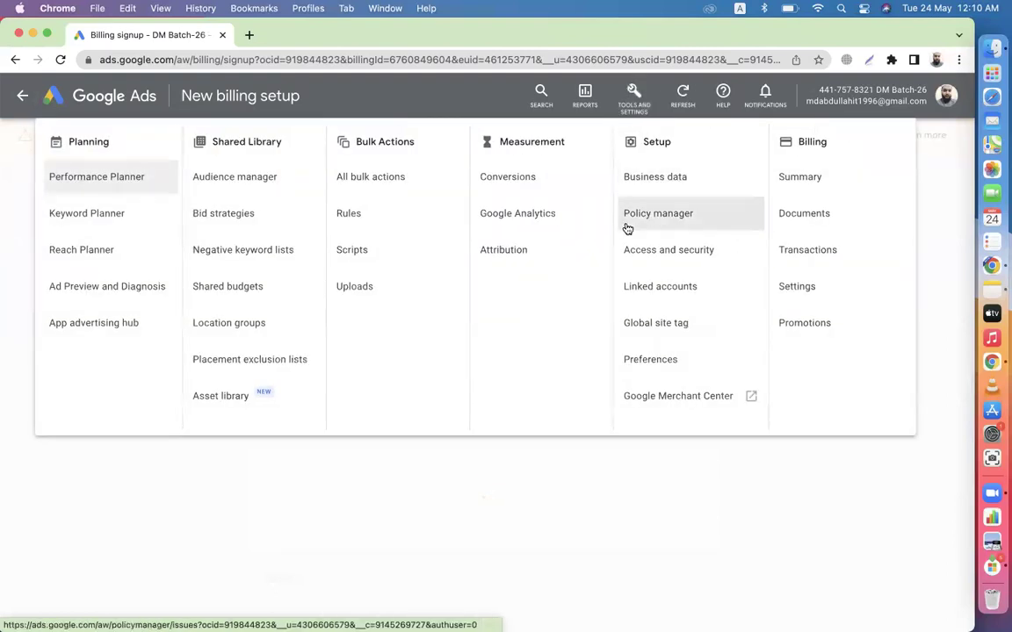
pyautogui.click(642, 249)
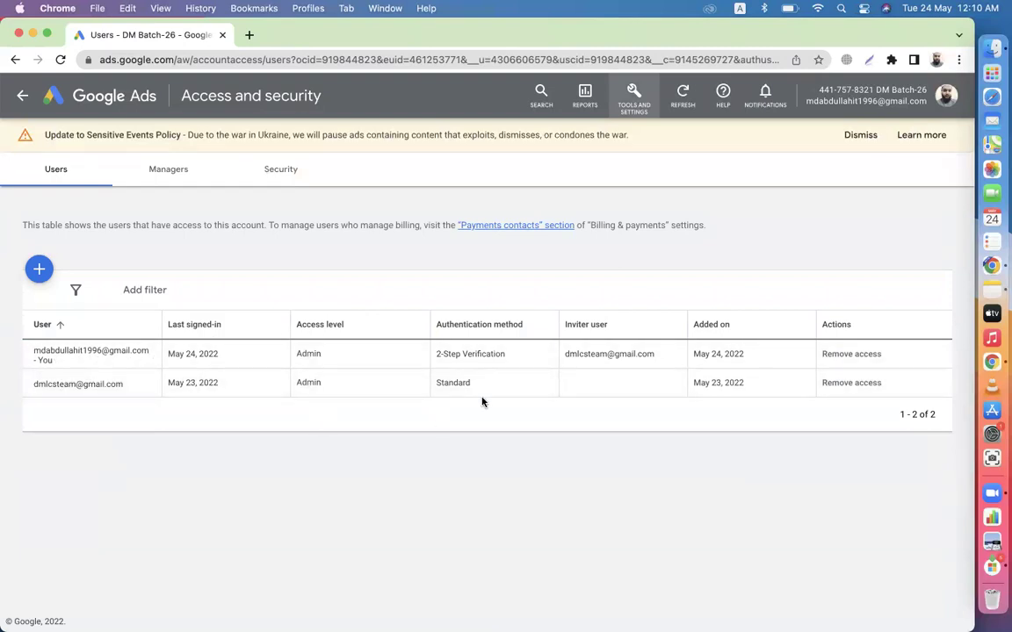
pyautogui.moveTo(435, 354); pyautogui.dragTo(484, 356)
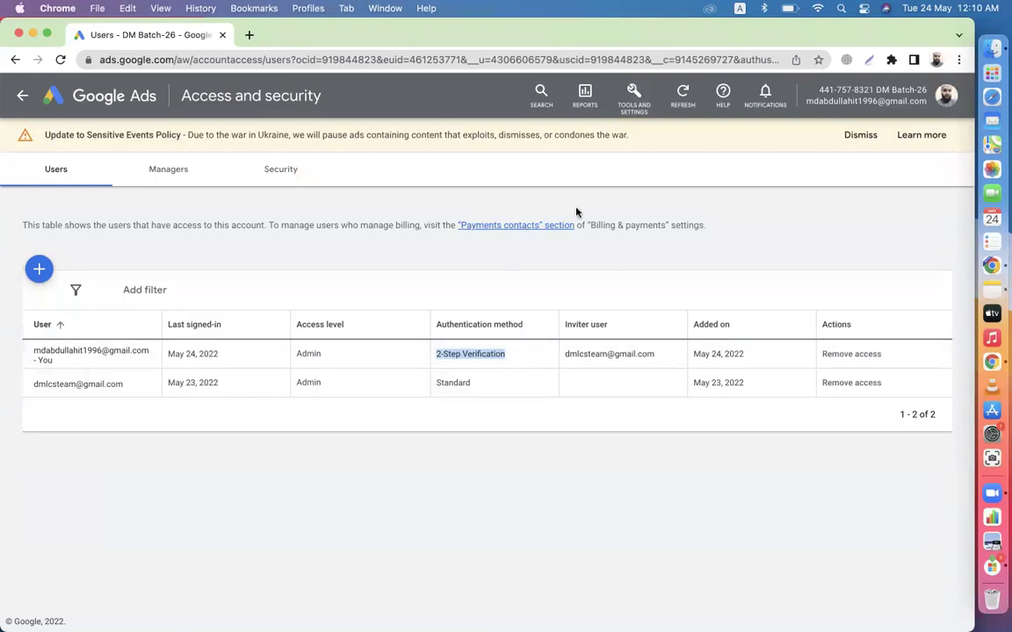
pyautogui.click(22, 95)
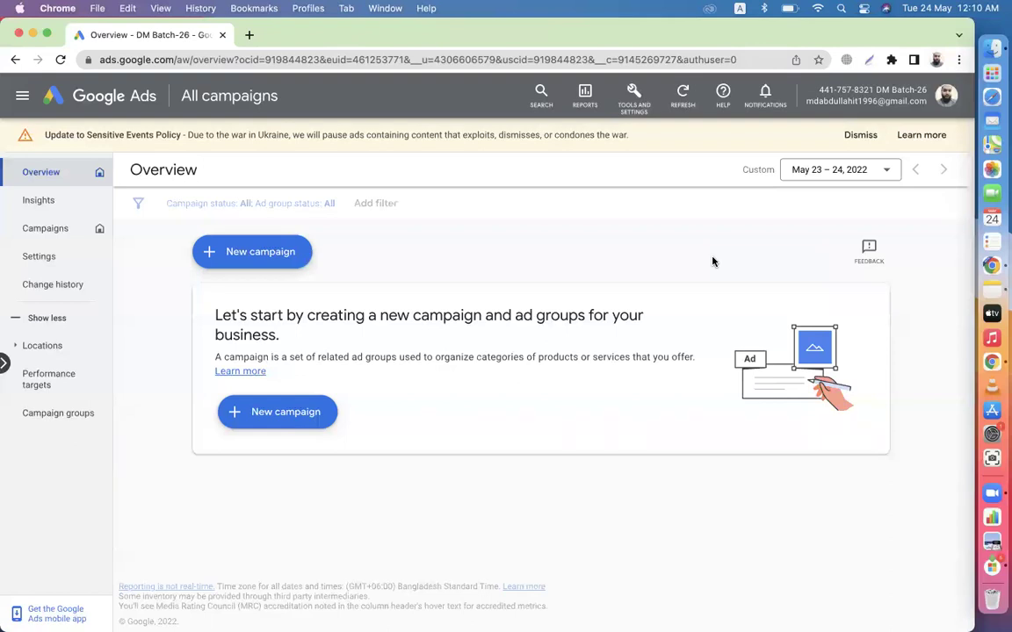
pyautogui.click(945, 96)
pyautogui.click(618, 227)
pyautogui.click(635, 97)
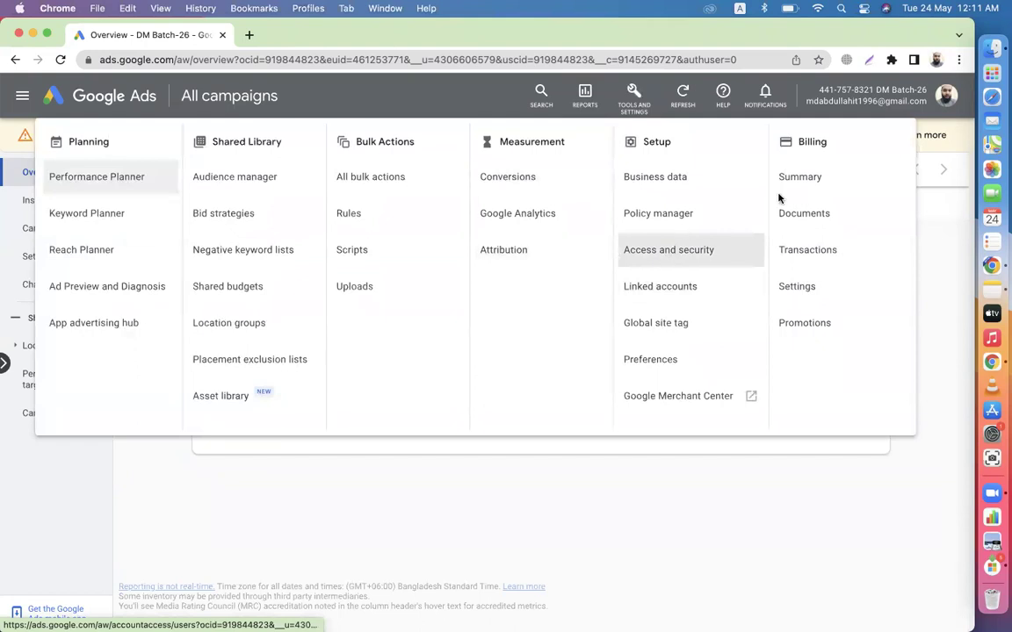
pyautogui.click(933, 220)
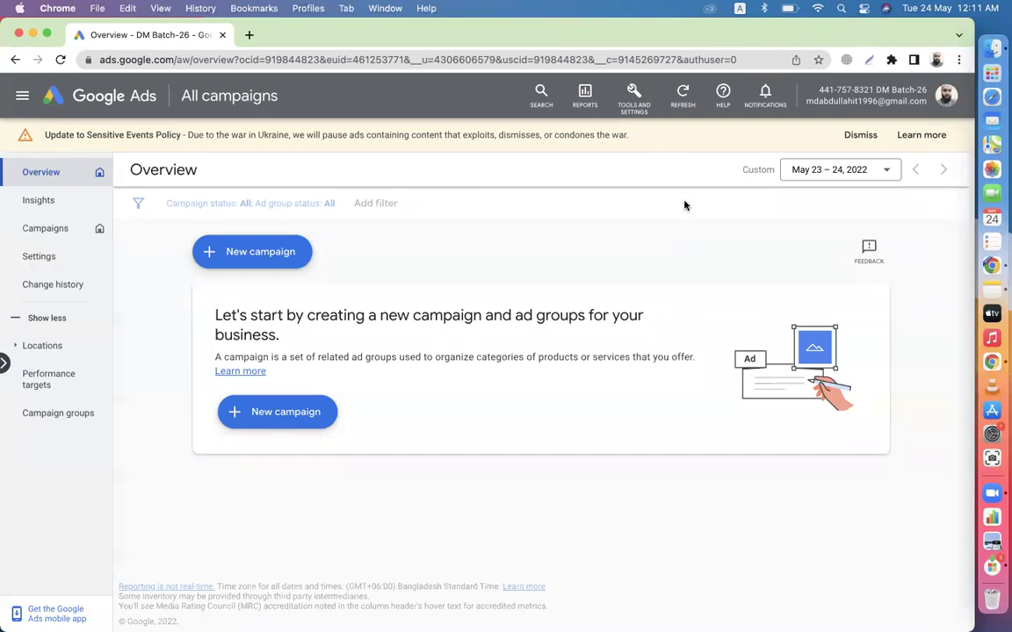
pyautogui.click(631, 100)
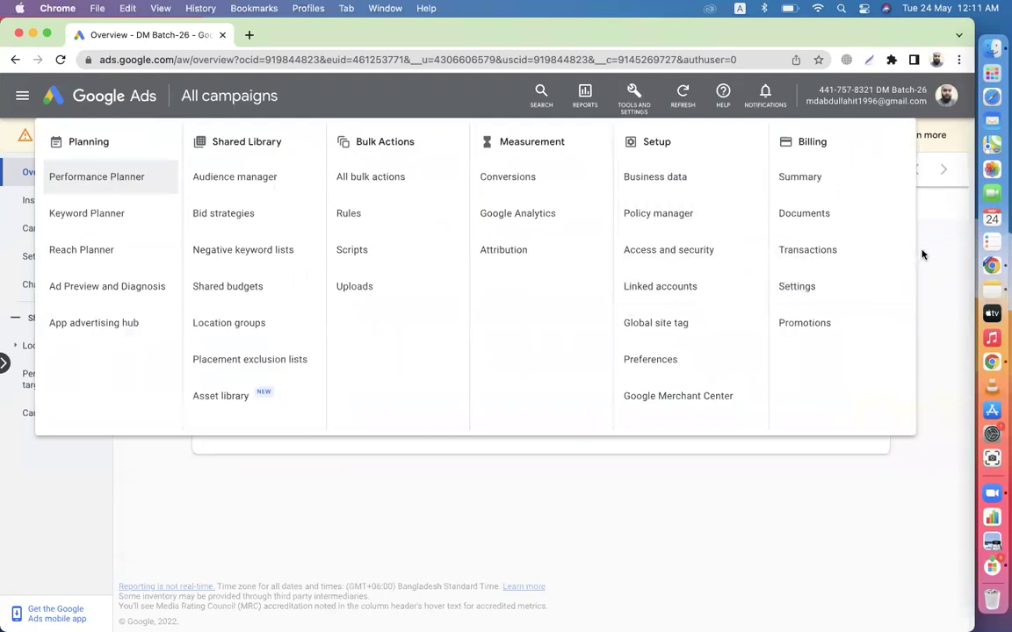
pyautogui.click(927, 252)
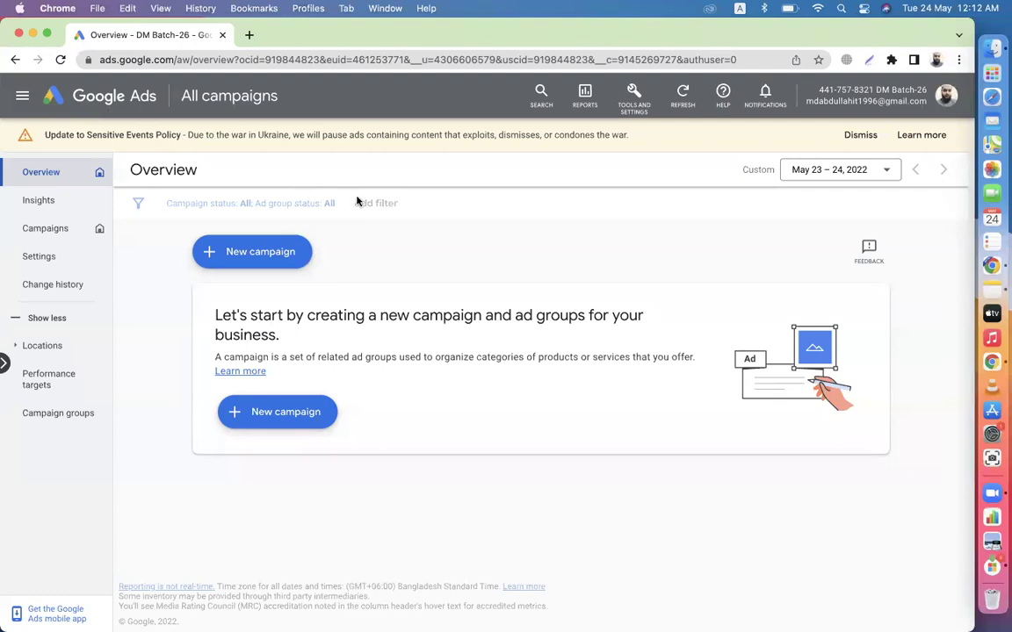
# Switch browser profile, open Facebook from Social Media bookmarks, and open the Digital Marketing Live Course Official Group.
pyautogui.click(936, 61)
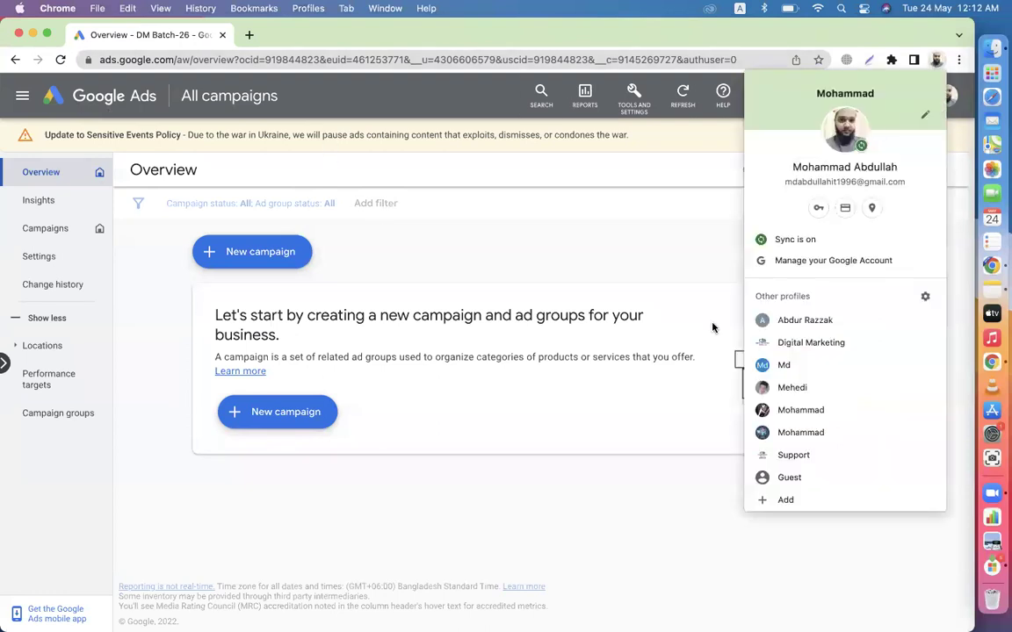
pyautogui.click(777, 410)
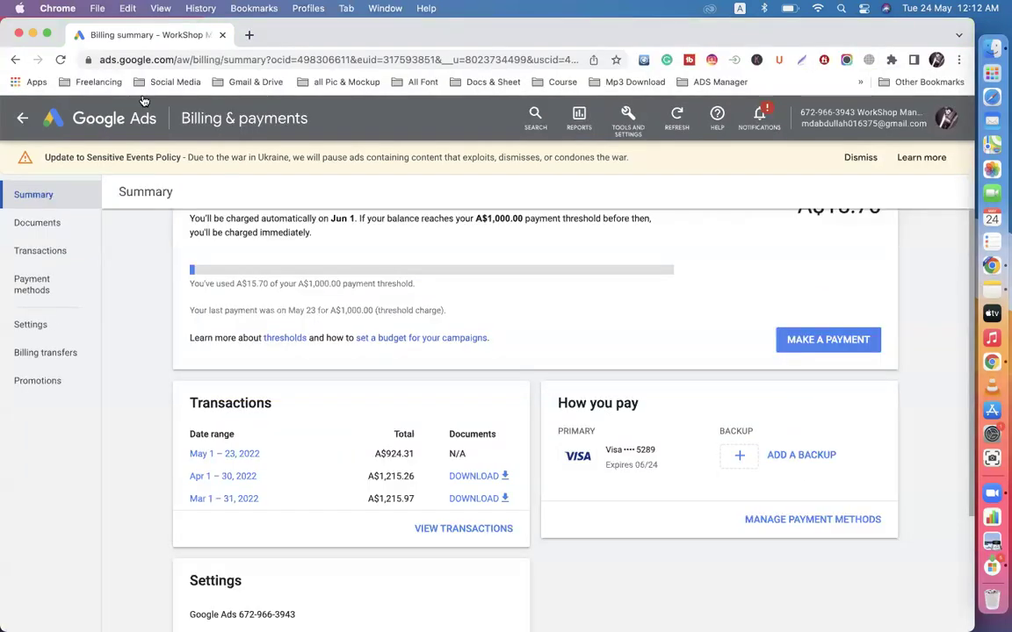
pyautogui.click(156, 83)
pyautogui.click(145, 108)
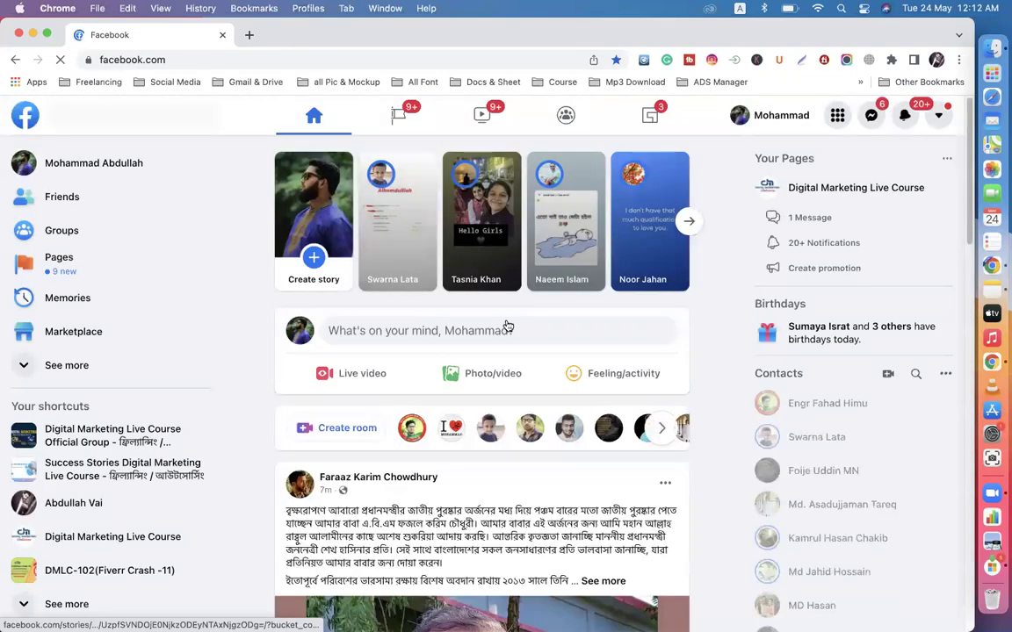
pyautogui.scroll(-1, 554, 378)
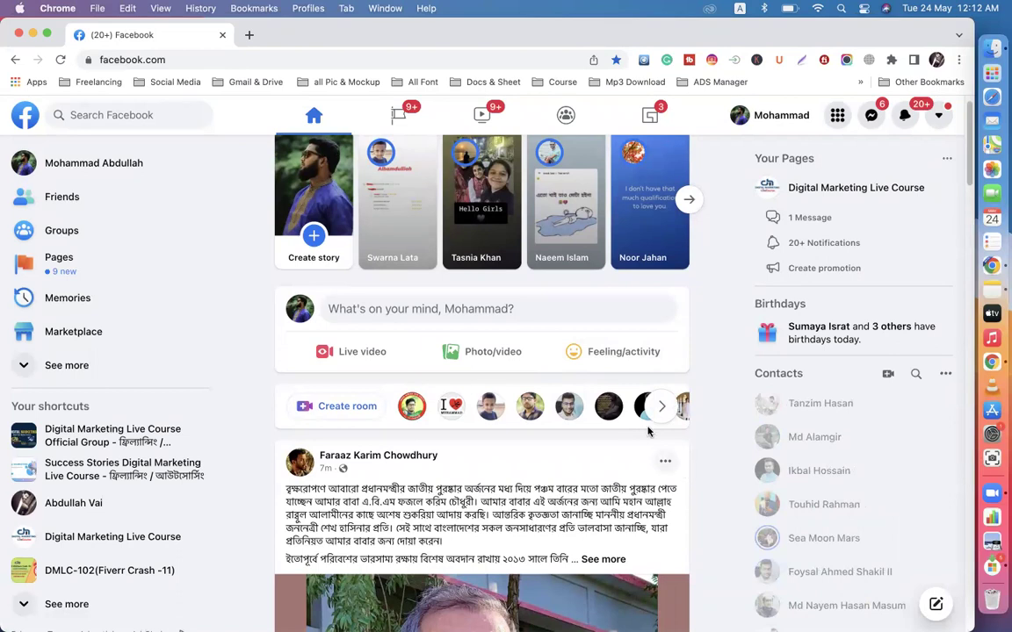
pyautogui.click(78, 441)
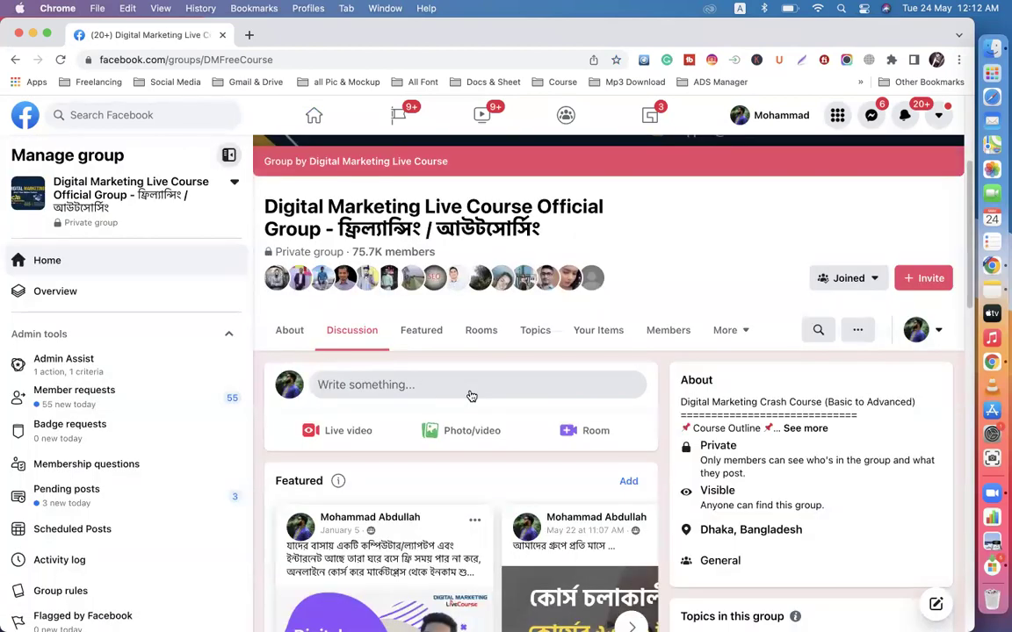
pyautogui.scroll(-1, 347, 342)
# Start a group photo post and attach Screenshot (1).png and Screenshot.png.
pyautogui.click(459, 378)
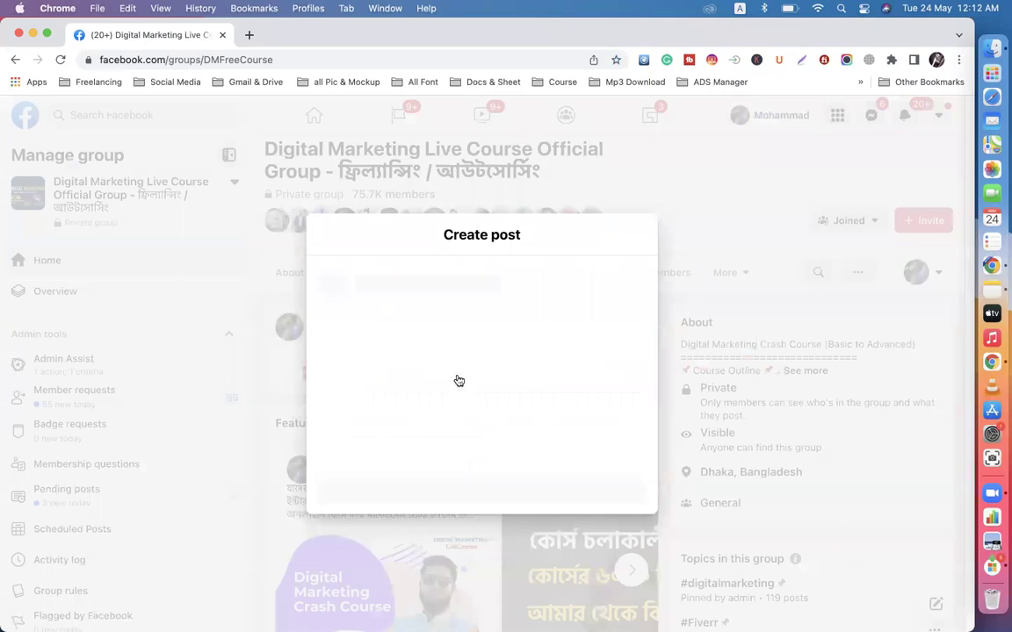
pyautogui.click(424, 337)
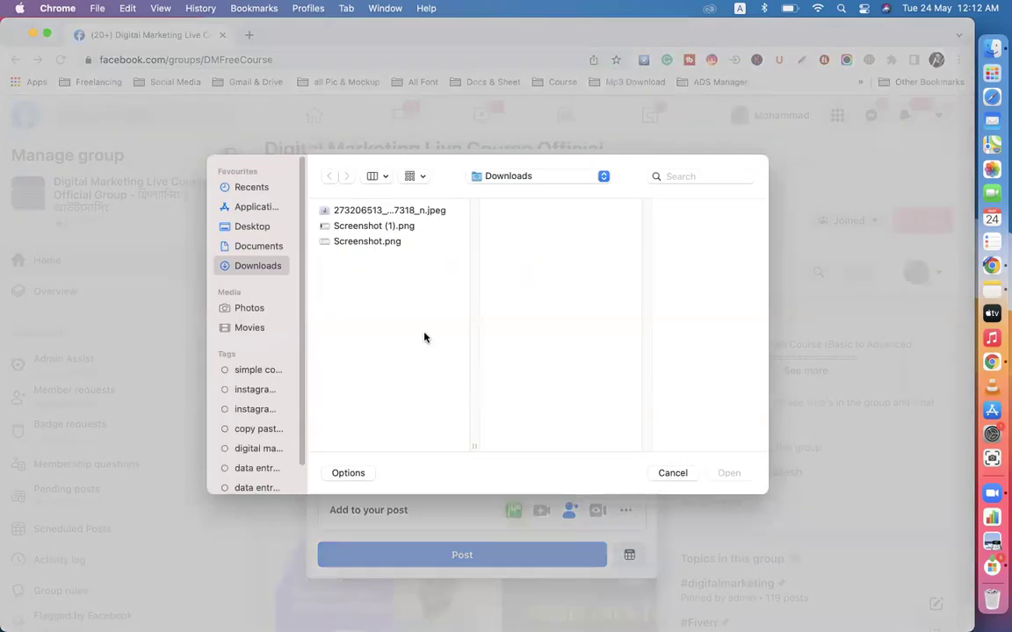
pyautogui.click(361, 230)
pyautogui.click(368, 242)
pyautogui.click(385, 226)
pyautogui.keyDown('shift'); pyautogui.click(386, 240); pyautogui.keyUp('shift')
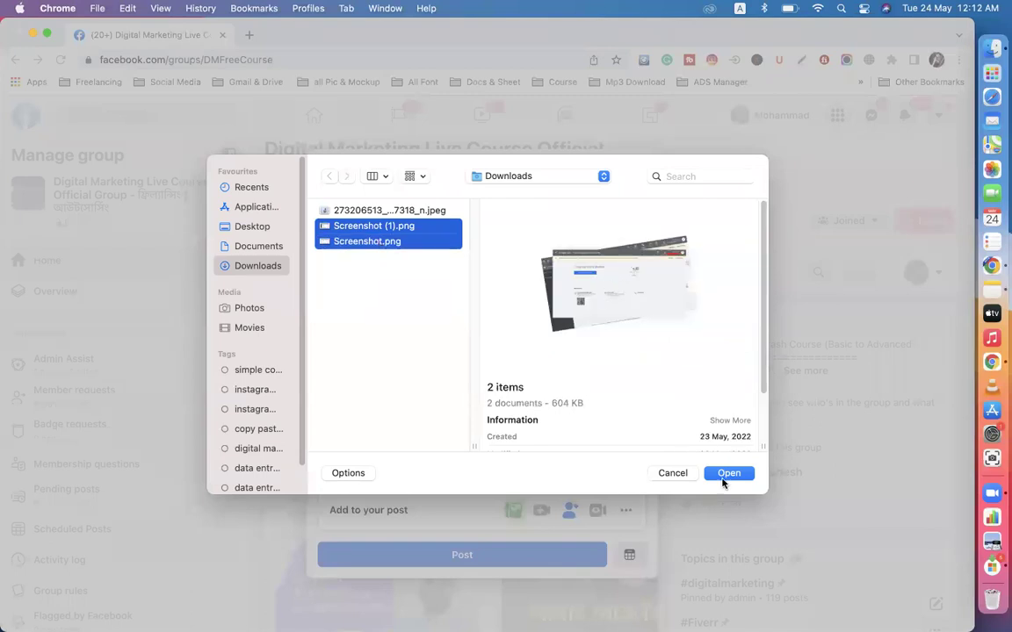
pyautogui.click(724, 473)
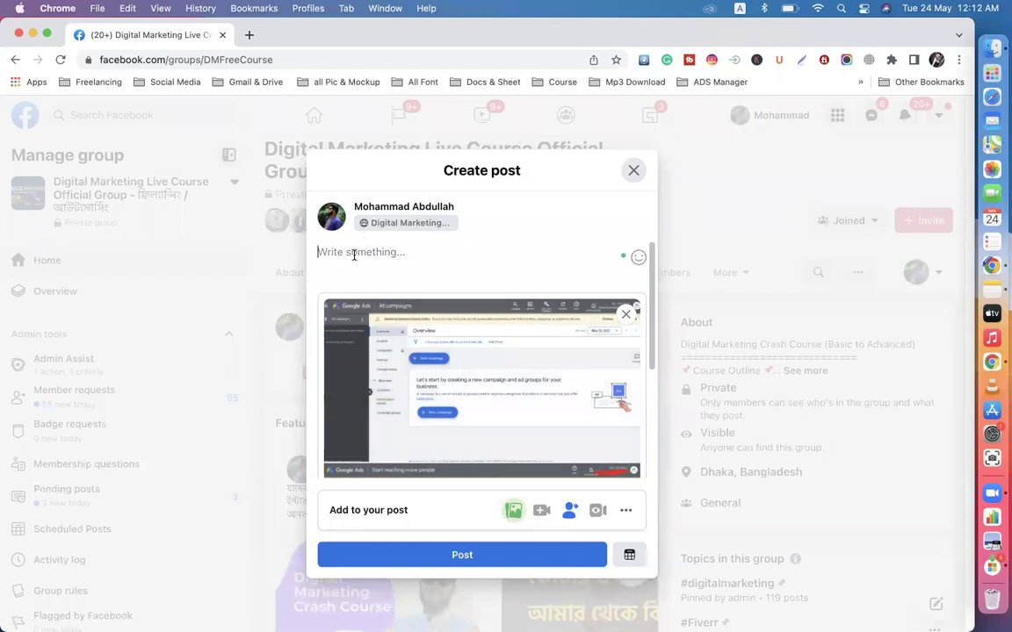
# Write the caption's first line, 'Google Ads Account Create'.
pyautogui.write('Google DA')
pyautogui.press('BackSpace')
pyautogui.press('BackSpace')
pyautogui.write('Ads Account')
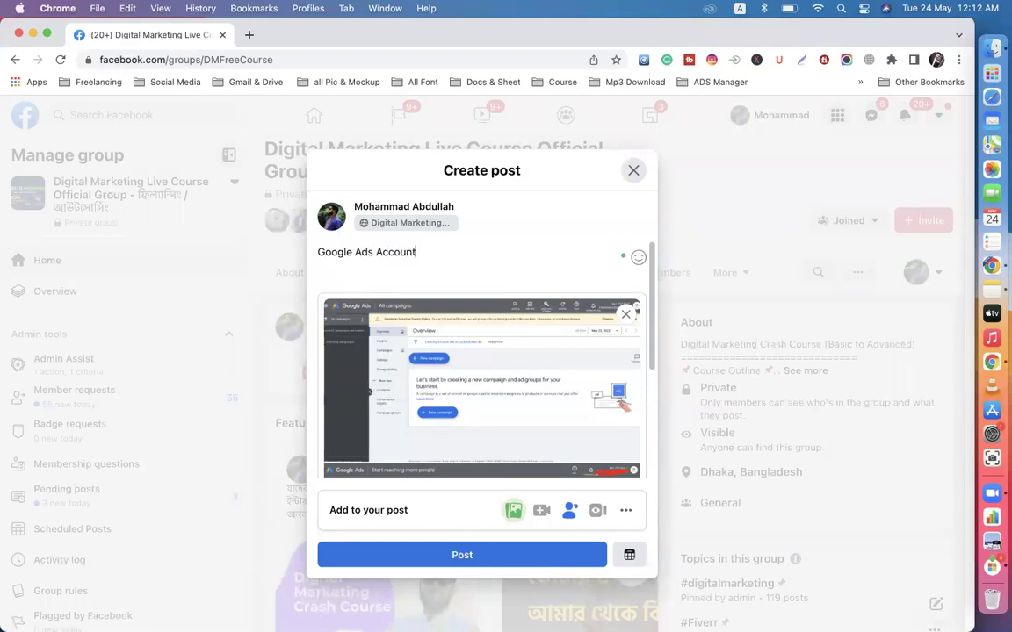
pyautogui.write(' Create Page')
pyautogui.press('BackSpace')
pyautogui.press('BackSpace')
pyautogui.press('BackSpace')
pyautogui.press('BackSpace')
pyautogui.press('BackSpace')
pyautogui.press('BackSpace')
pyautogui.press('BackSpace')
pyautogui.press('BackSpace')
pyautogui.press('BackSpace')
pyautogui.press('BackSpace')
pyautogui.press('BackSpace')
pyautogui.press('BackSpace')
pyautogui.write('Create')
pyautogui.press('Escape')
pyautogui.press('Return')
pyautogui.write('Ba')
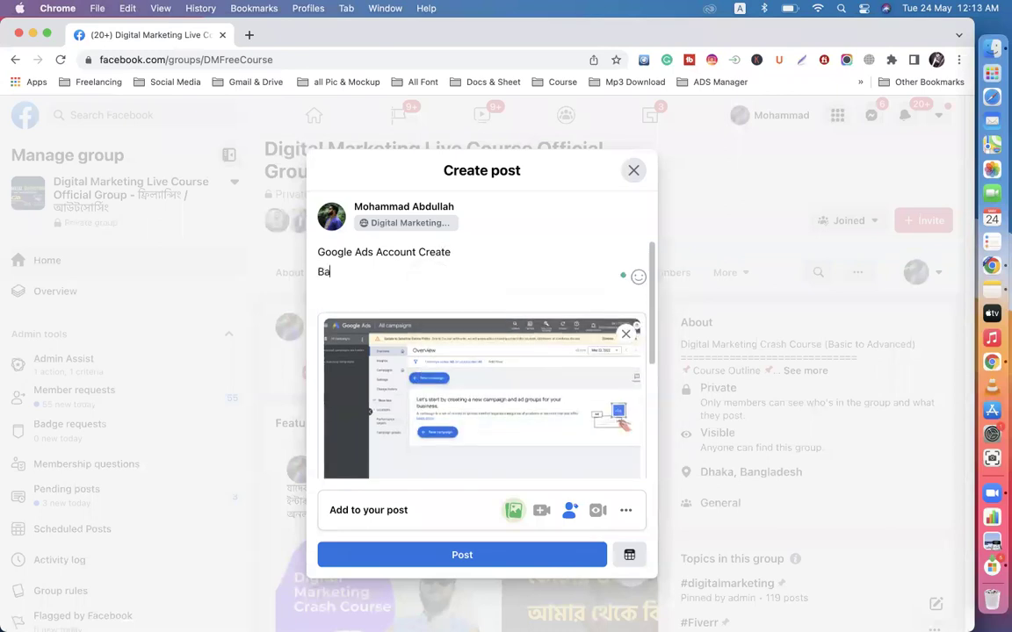
pyautogui.write('tch-26')
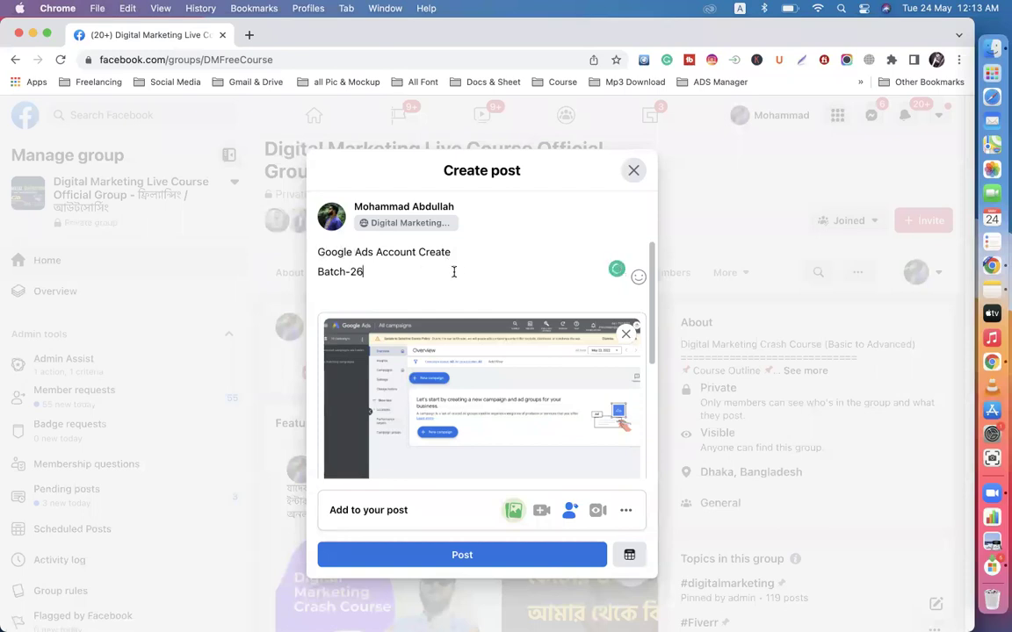
pyautogui.moveTo(366, 272); pyautogui.dragTo(316, 271)
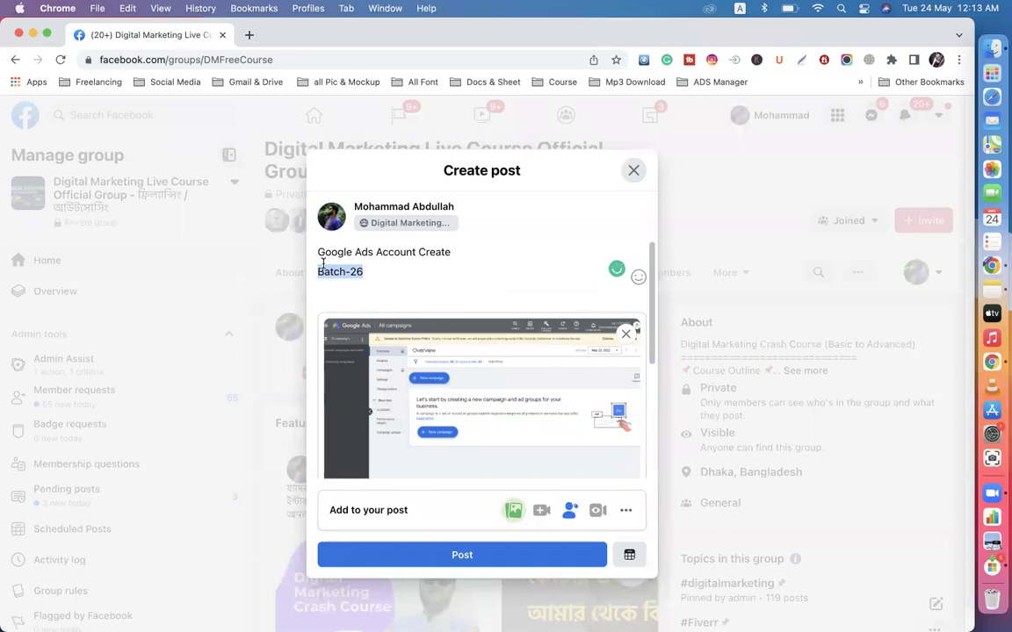
pyautogui.click(380, 276)
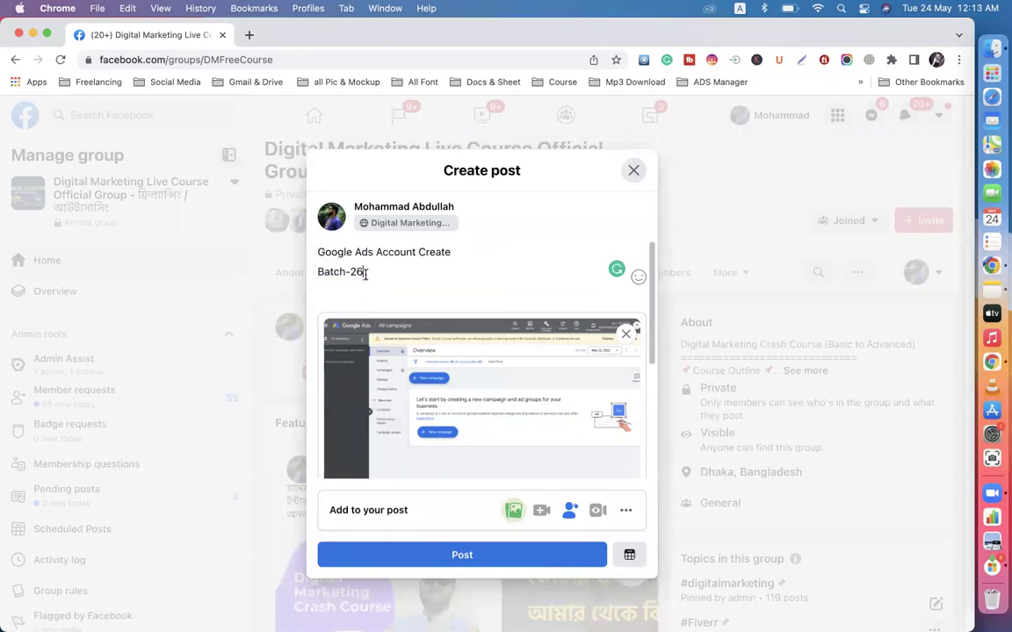
pyautogui.press('Return')
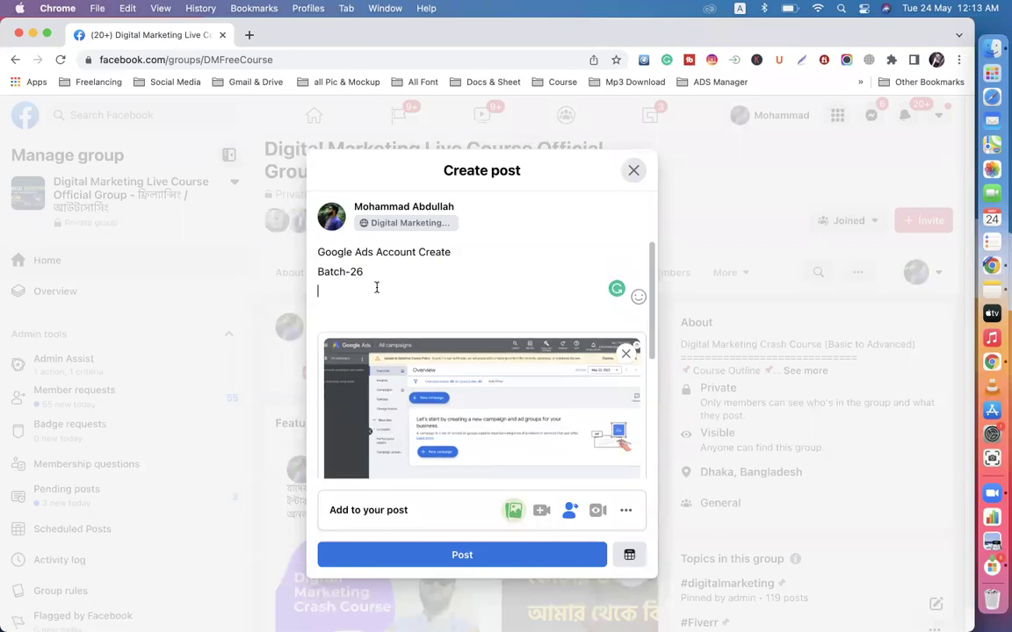
pyautogui.write('www.dmliveco')
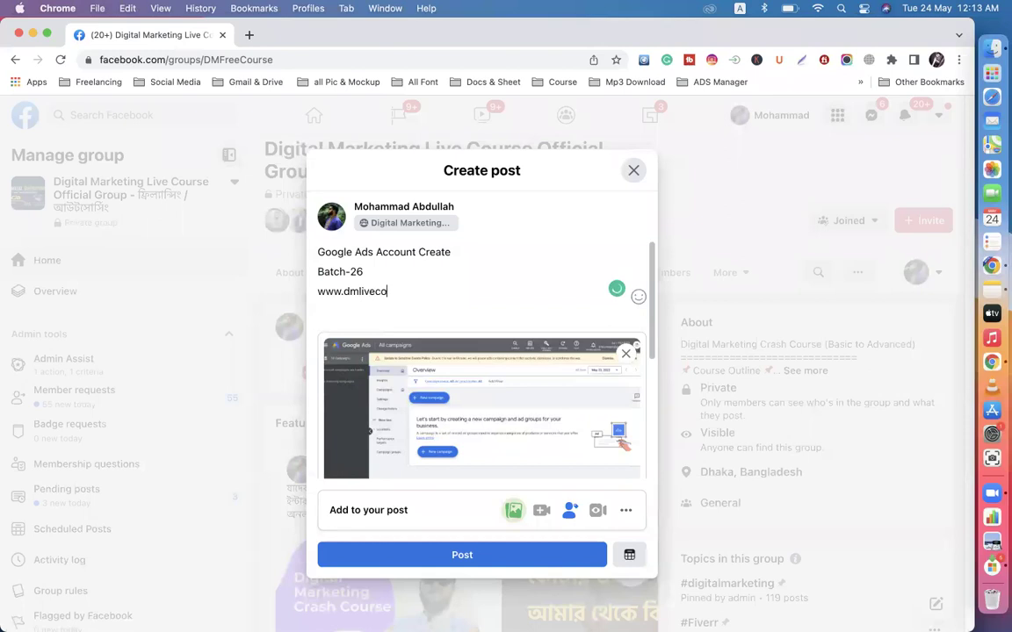
pyautogui.write('urse.com')
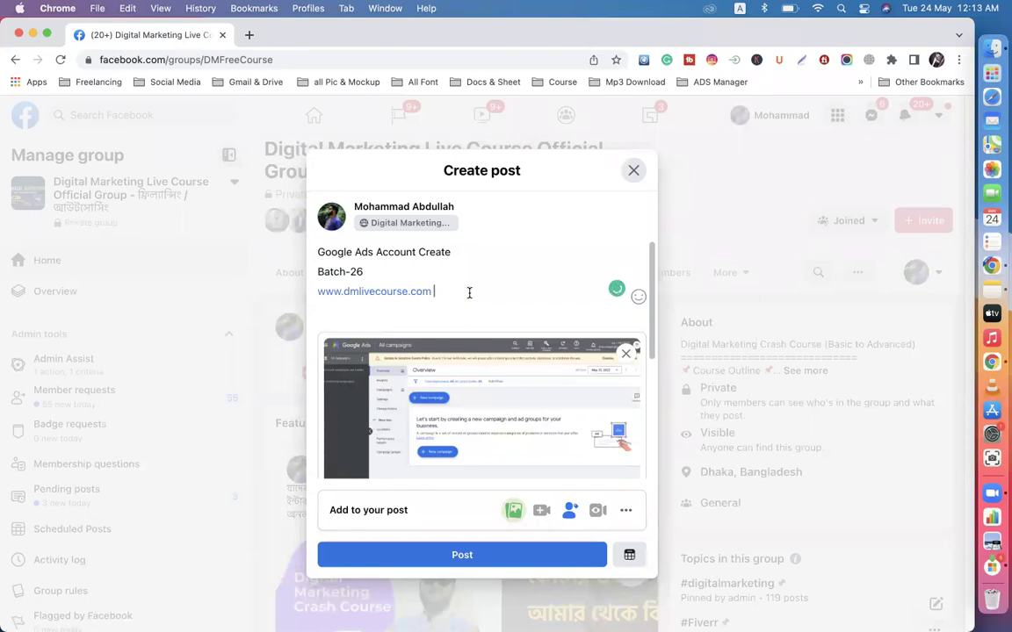
pyautogui.moveTo(451, 292); pyautogui.dragTo(314, 297)
pyautogui.press('BackSpace')
pyautogui.press('BackSpace')
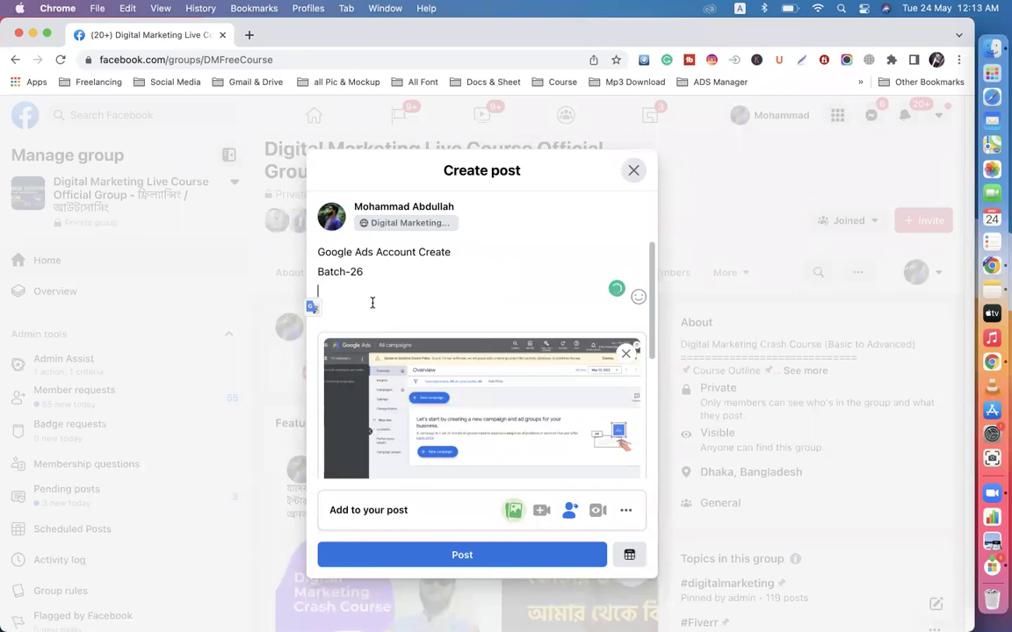